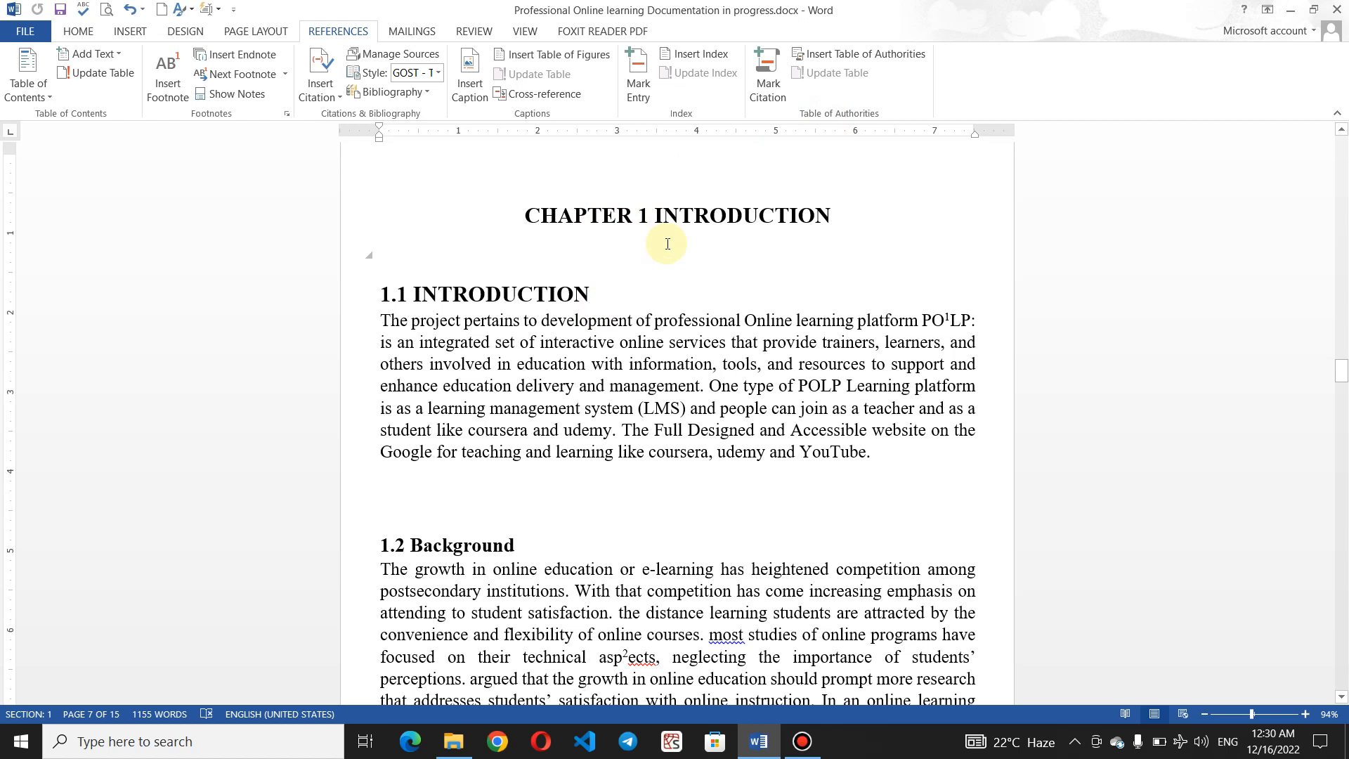
Step: Insert a page break before the "CHAPTER 1 INTRODUCTION" heading to add a blank page ahead of it
{"action": "left_click", "coordinate": [641, 171]}
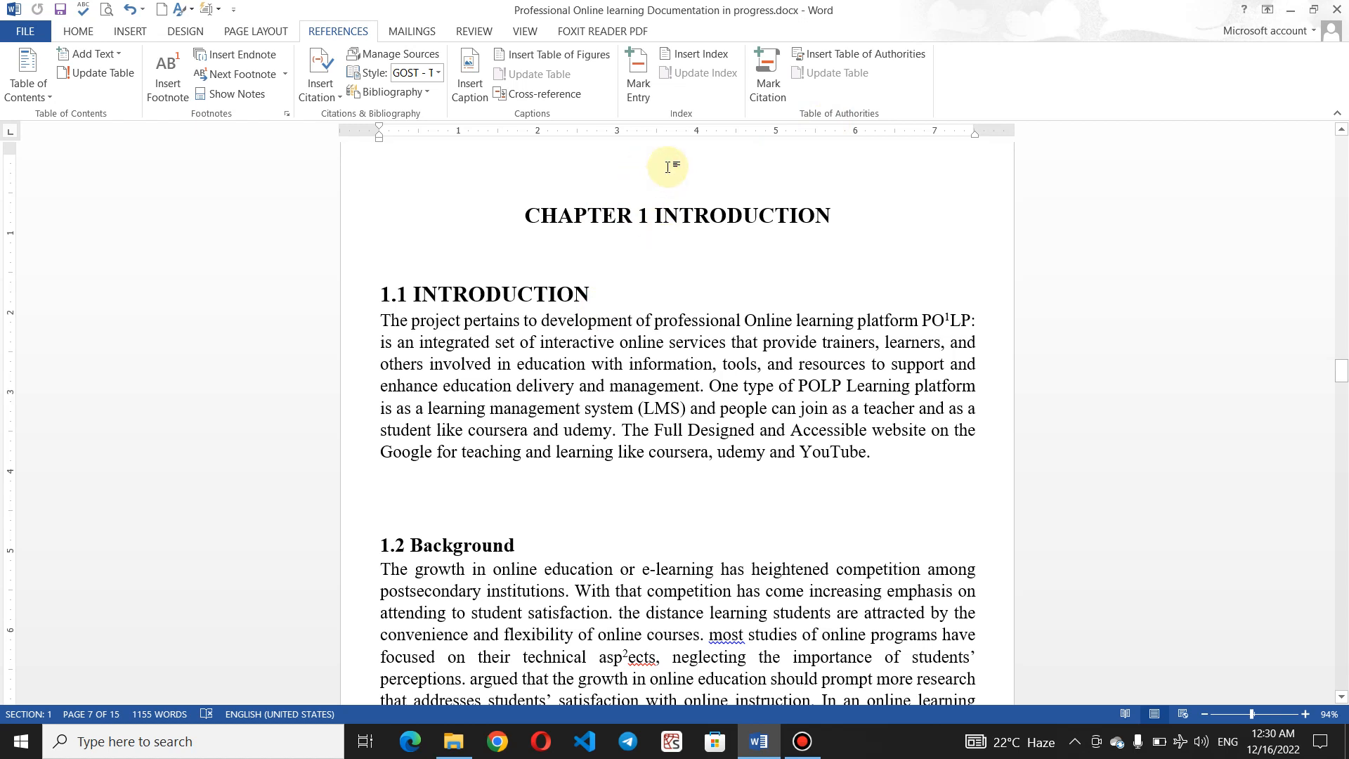
{"action": "key", "text": "ctrl+Return"}
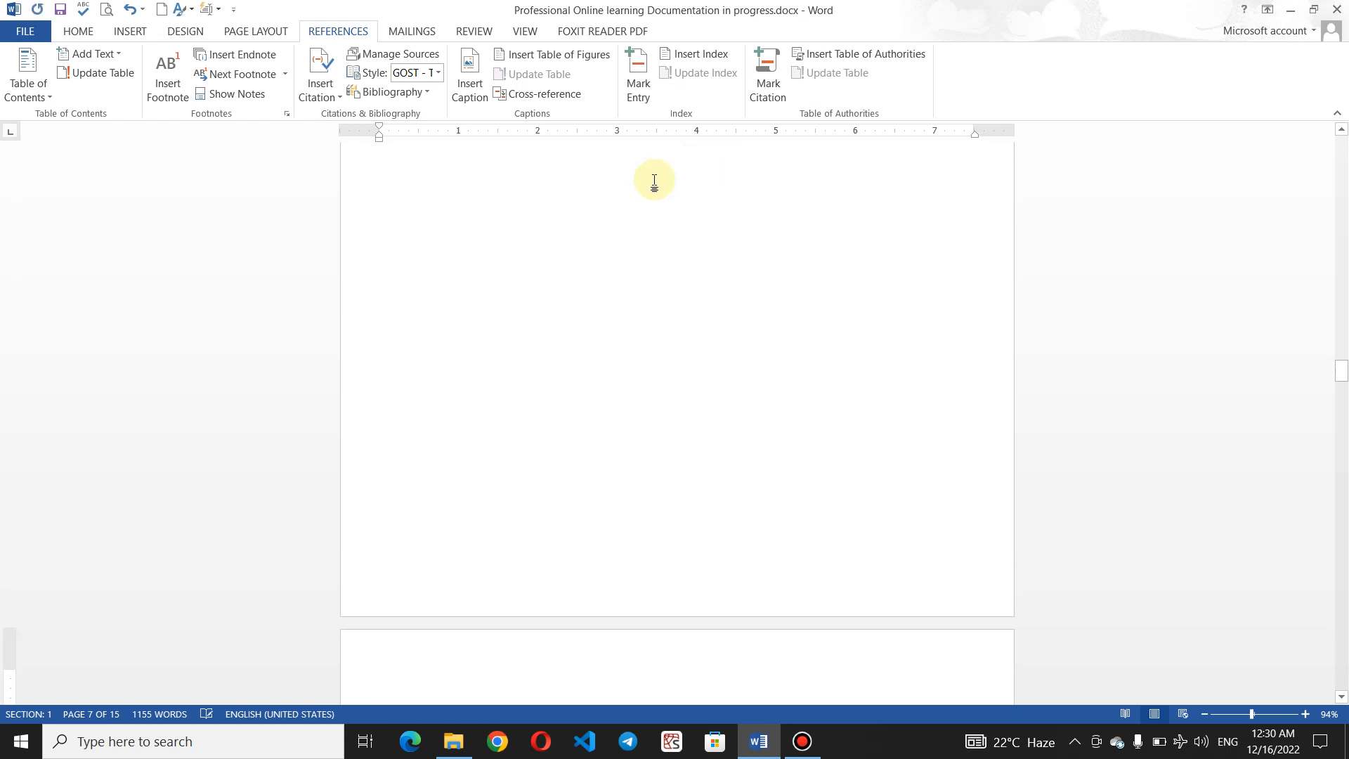
{"action": "left_click_drag", "start_coordinate": [1341, 366], "coordinate": [1341, 362]}
{"action": "left_click", "coordinate": [627, 325]}
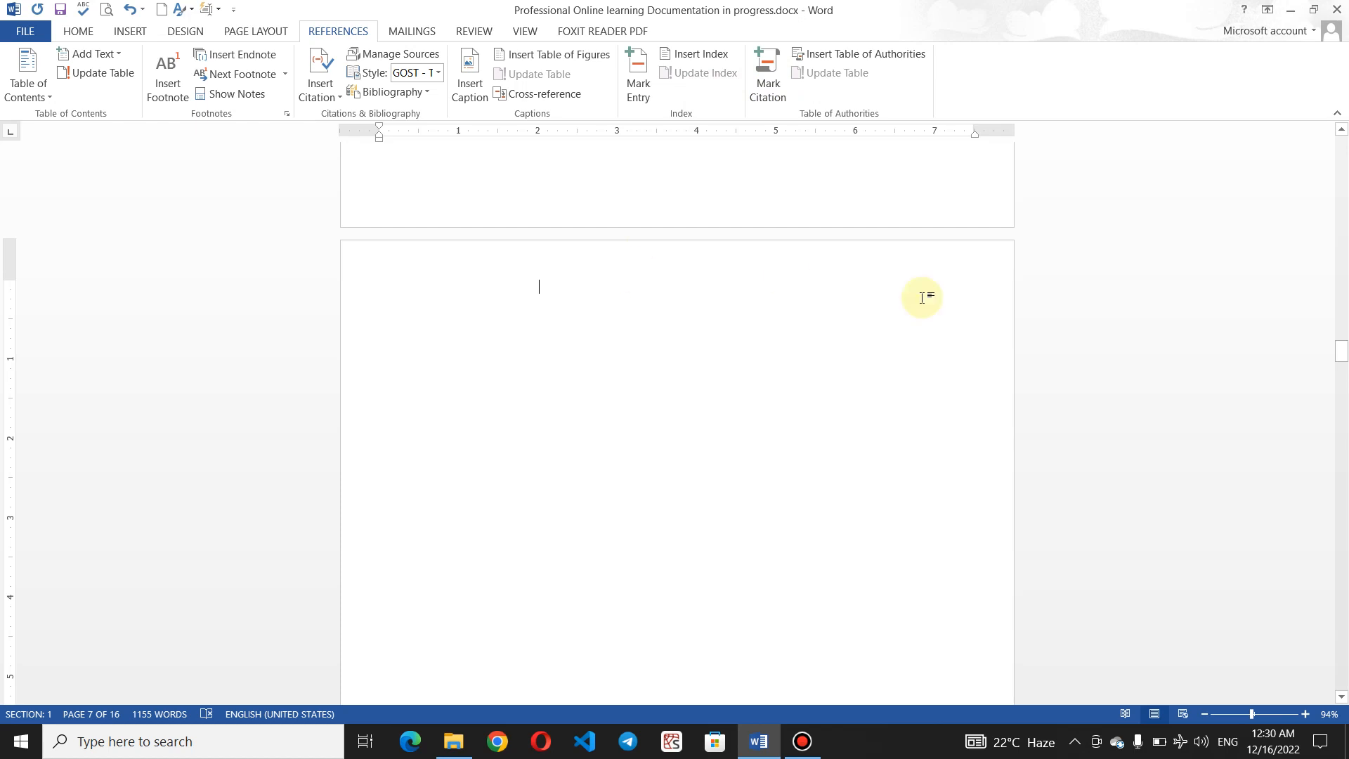
{"action": "left_click_drag", "start_coordinate": [1342, 349], "coordinate": [1342, 378]}
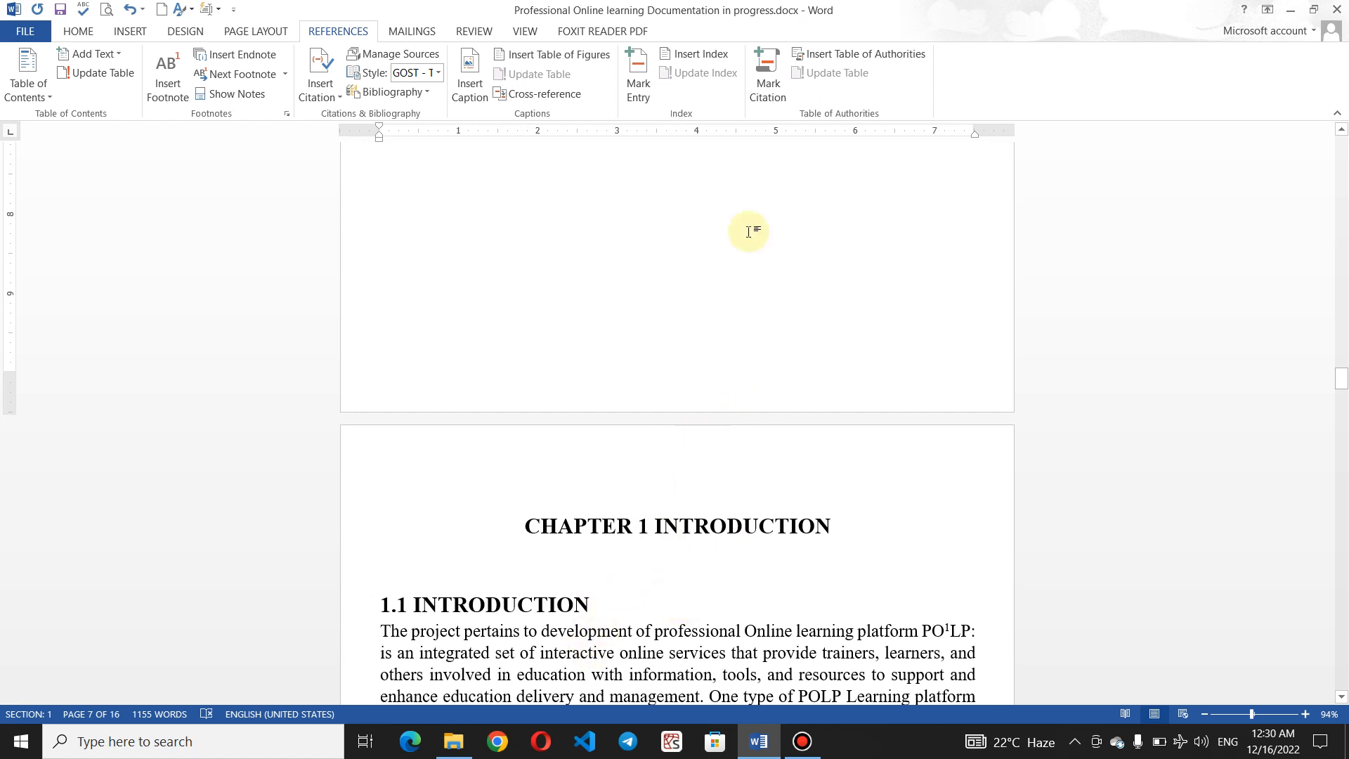
{"action": "left_click", "coordinate": [766, 95]}
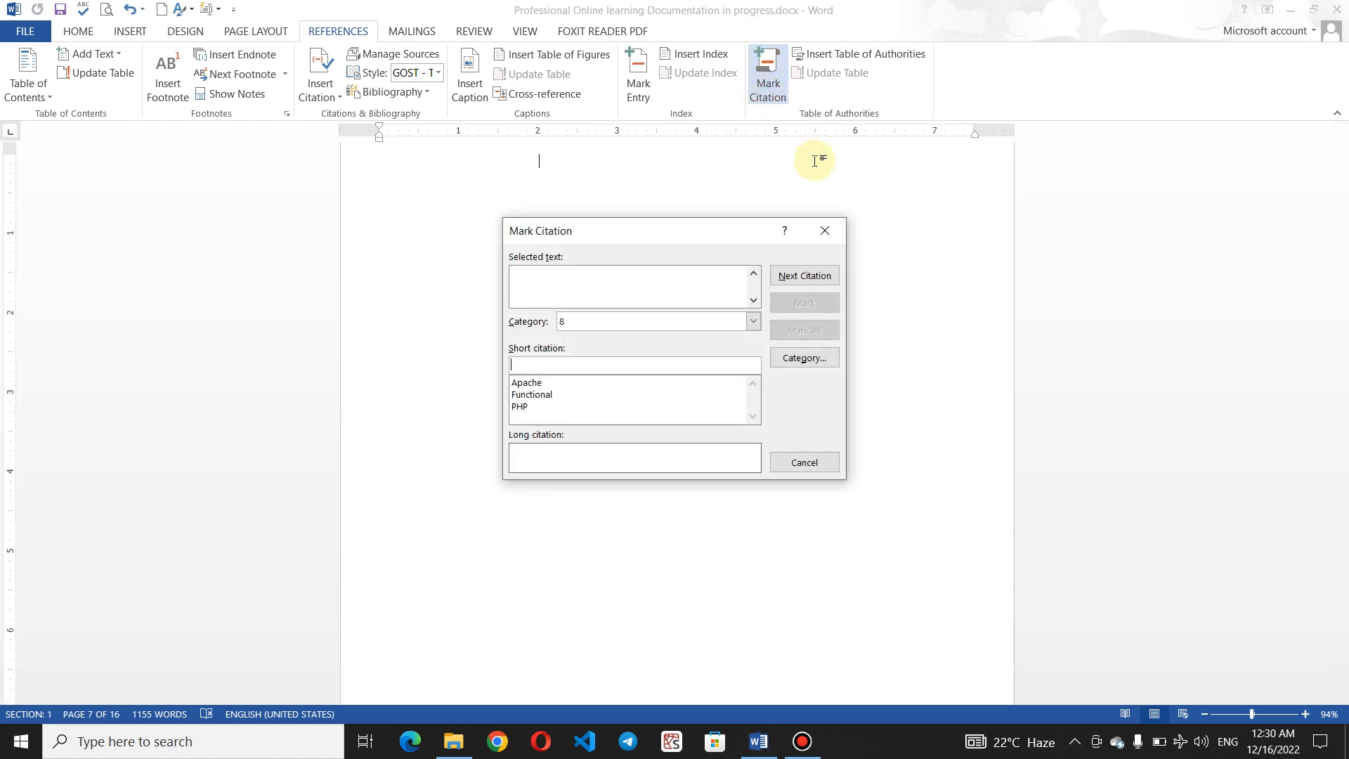
{"action": "left_click", "coordinate": [820, 233]}
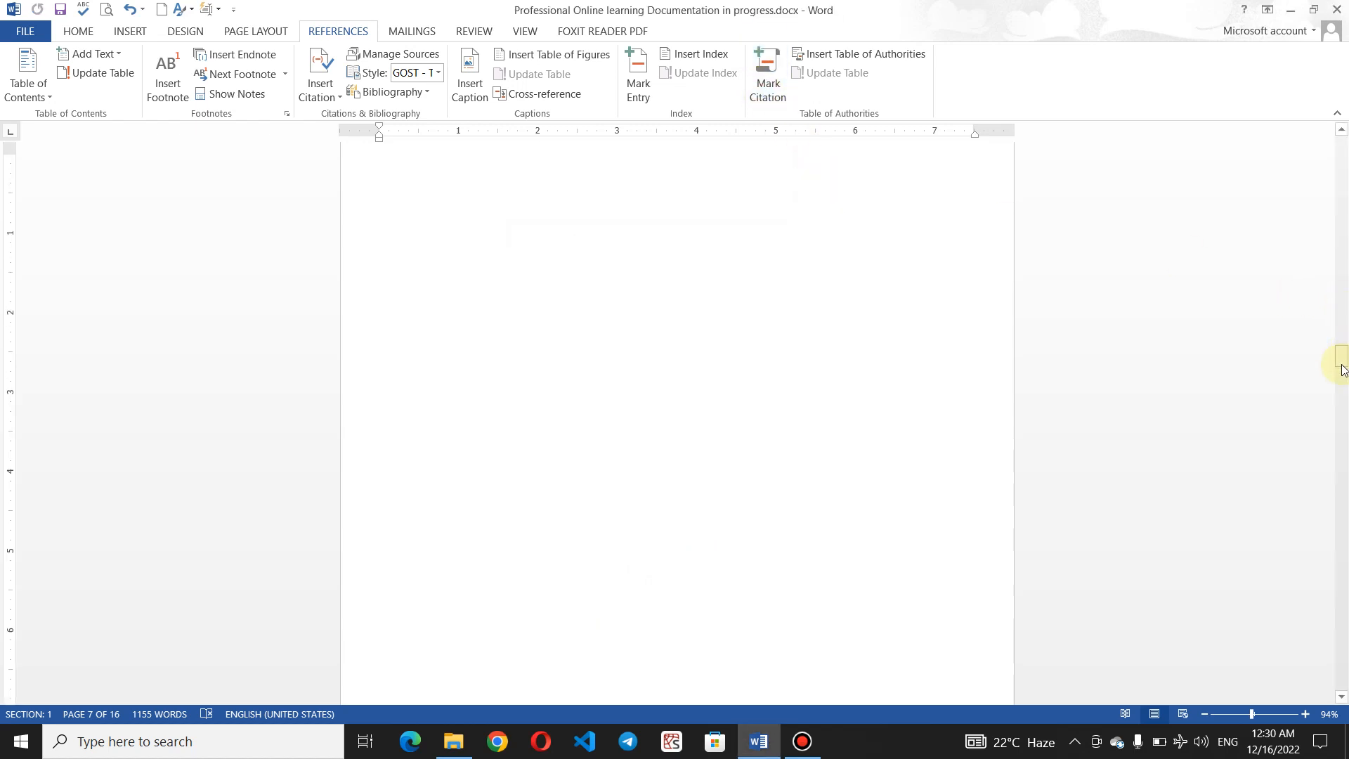
{"action": "left_click_drag", "start_coordinate": [1340, 359], "coordinate": [1342, 396]}
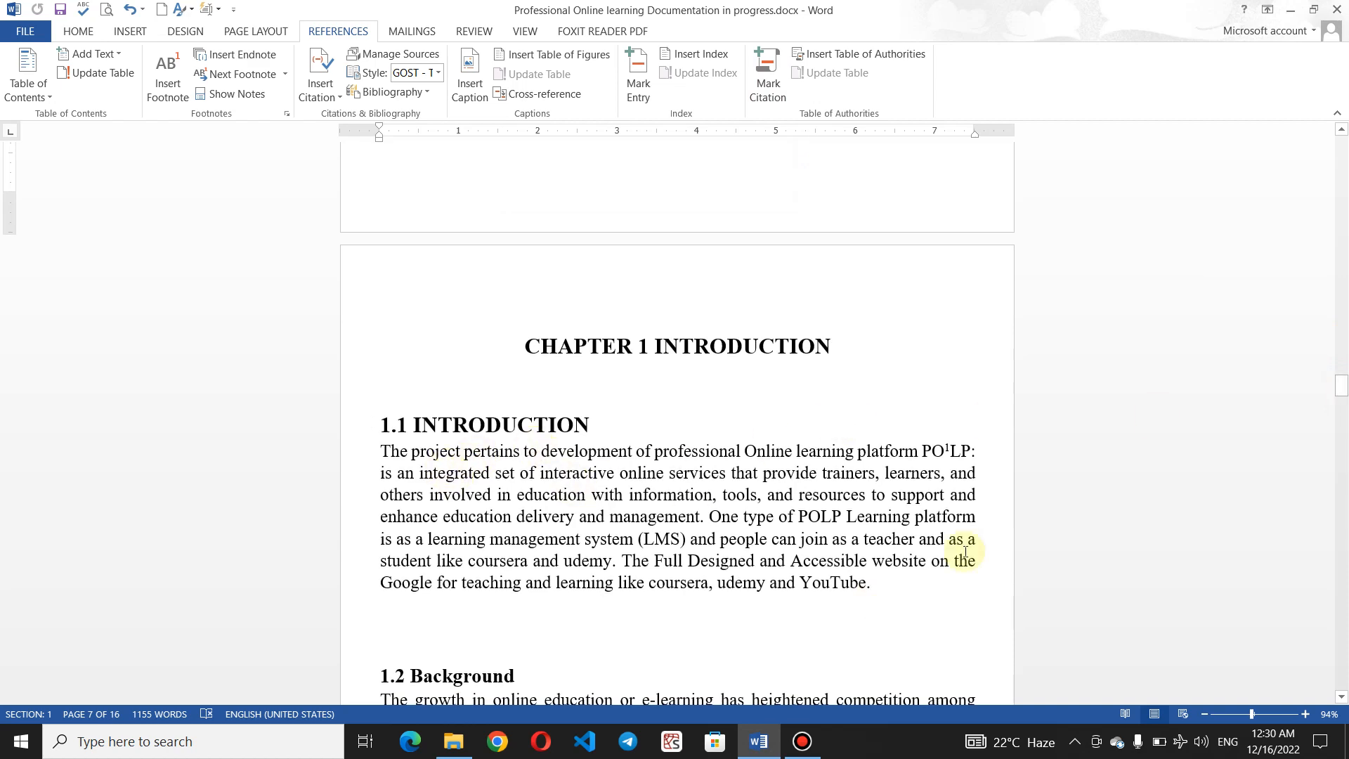
Step: Add an empty line directly below the "CHAPTER 1 INTRODUCTION" heading
{"action": "mouse_move", "coordinate": [1340, 385]}
{"action": "left_mouse_down"}
{"action": "mouse_move", "coordinate": [1342, 420]}
{"action": "mouse_move", "coordinate": [1341, 385]}
{"action": "left_mouse_up"}
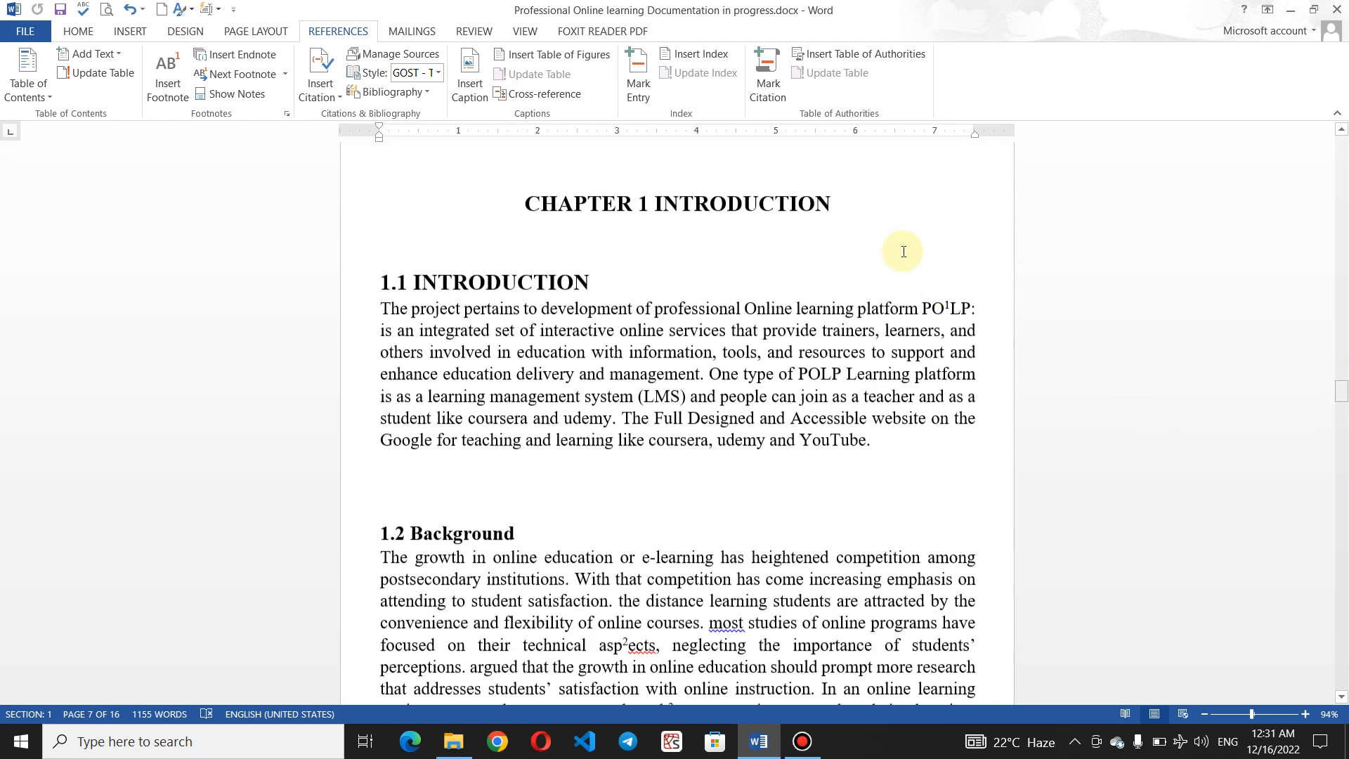
{"action": "left_click", "coordinate": [846, 202]}
{"action": "key", "text": "Return"}
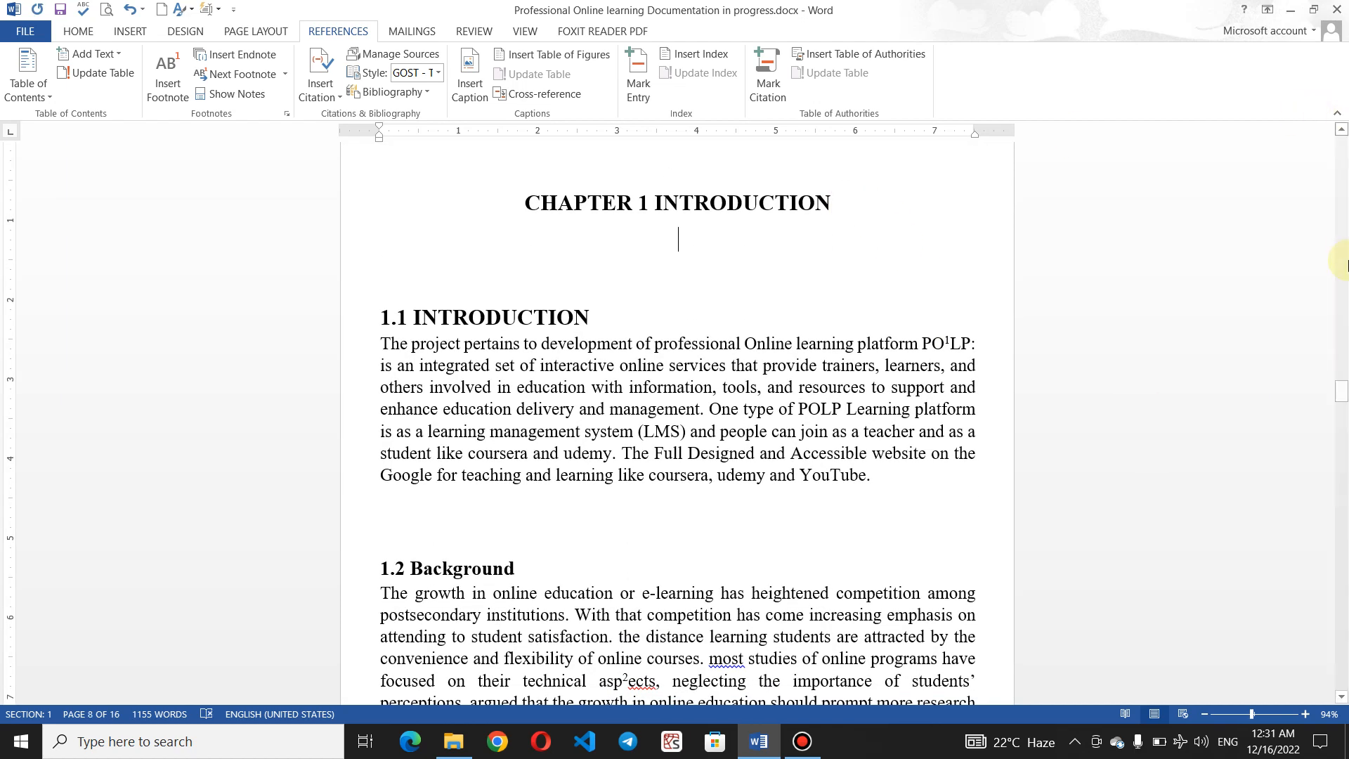
Step: Start Mark Citation for the text "Proposed languages" in the section 2.3 heading, with category 8 chosen
{"action": "left_click_drag", "start_coordinate": [1340, 389], "coordinate": [1338, 534]}
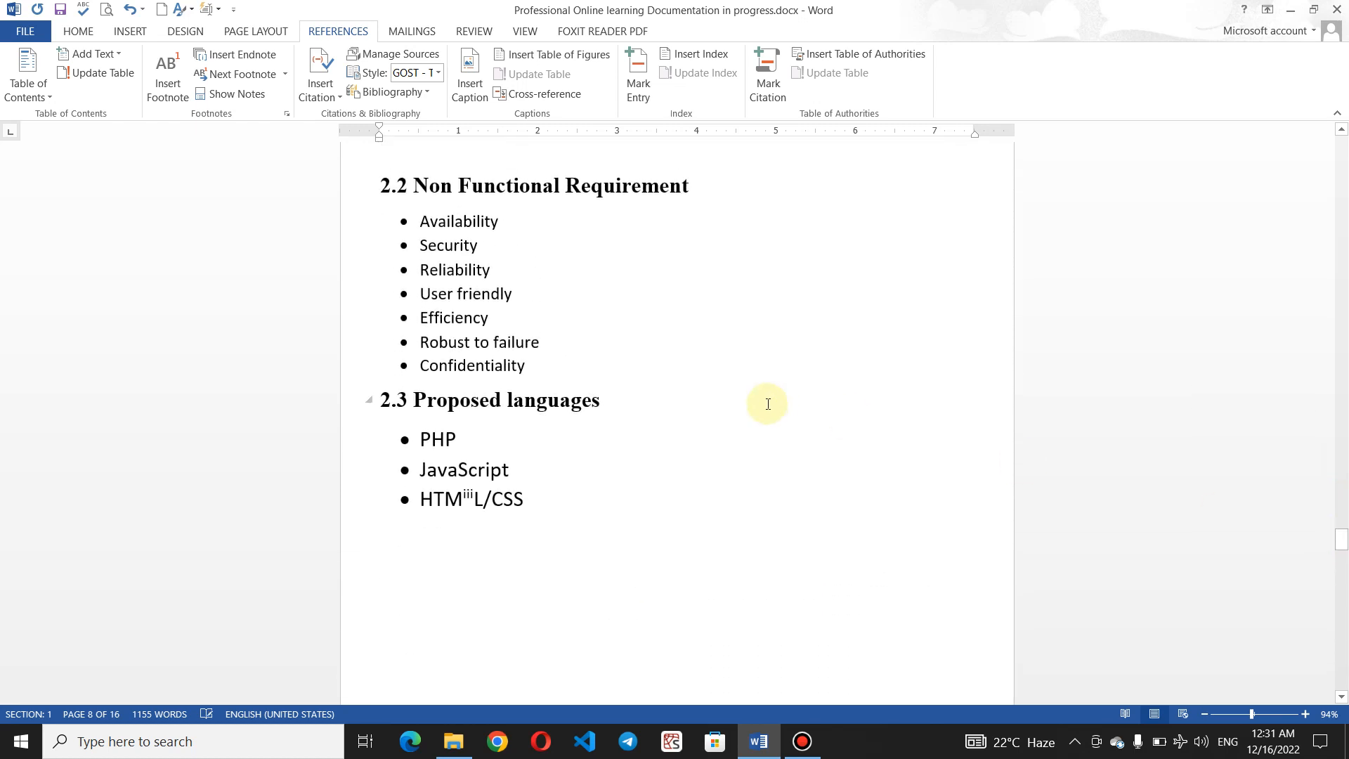
{"action": "left_click_drag", "start_coordinate": [611, 400], "coordinate": [415, 400]}
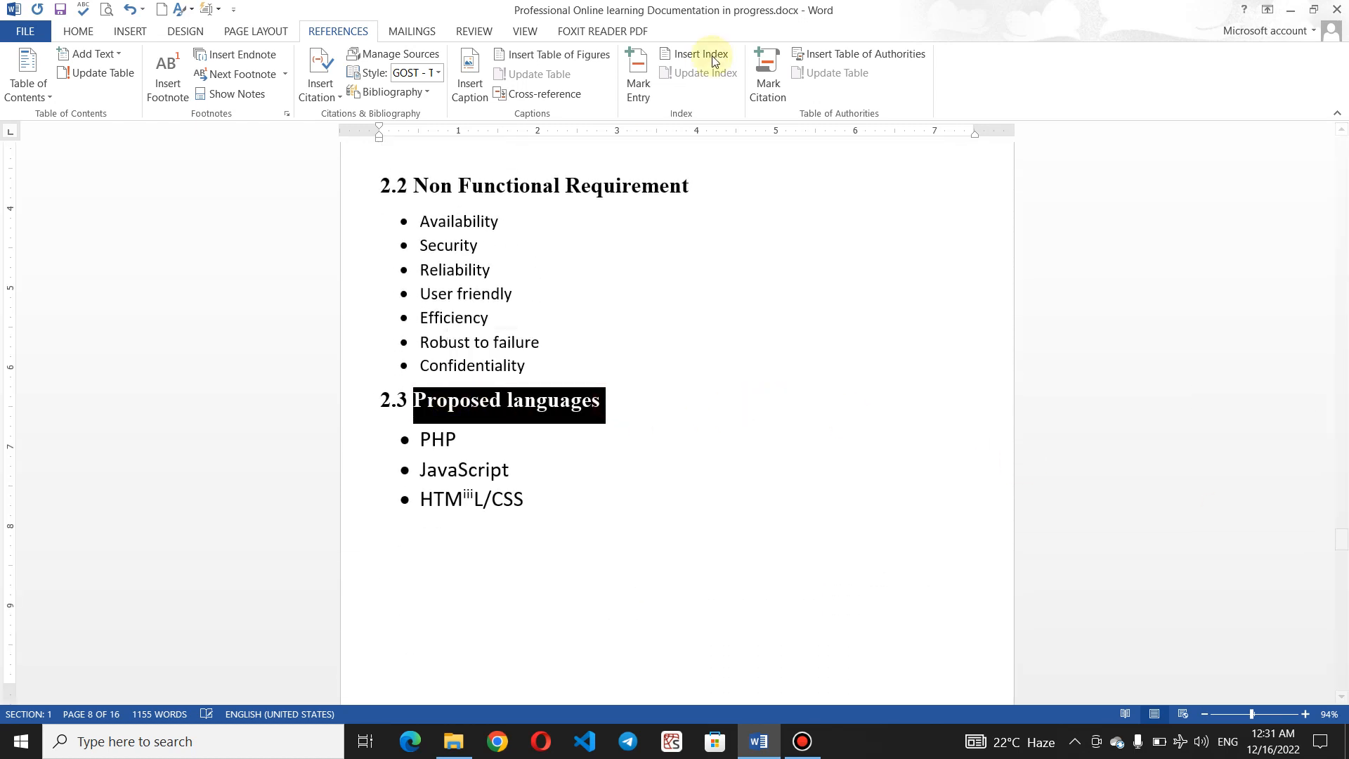
{"action": "left_click", "coordinate": [777, 96]}
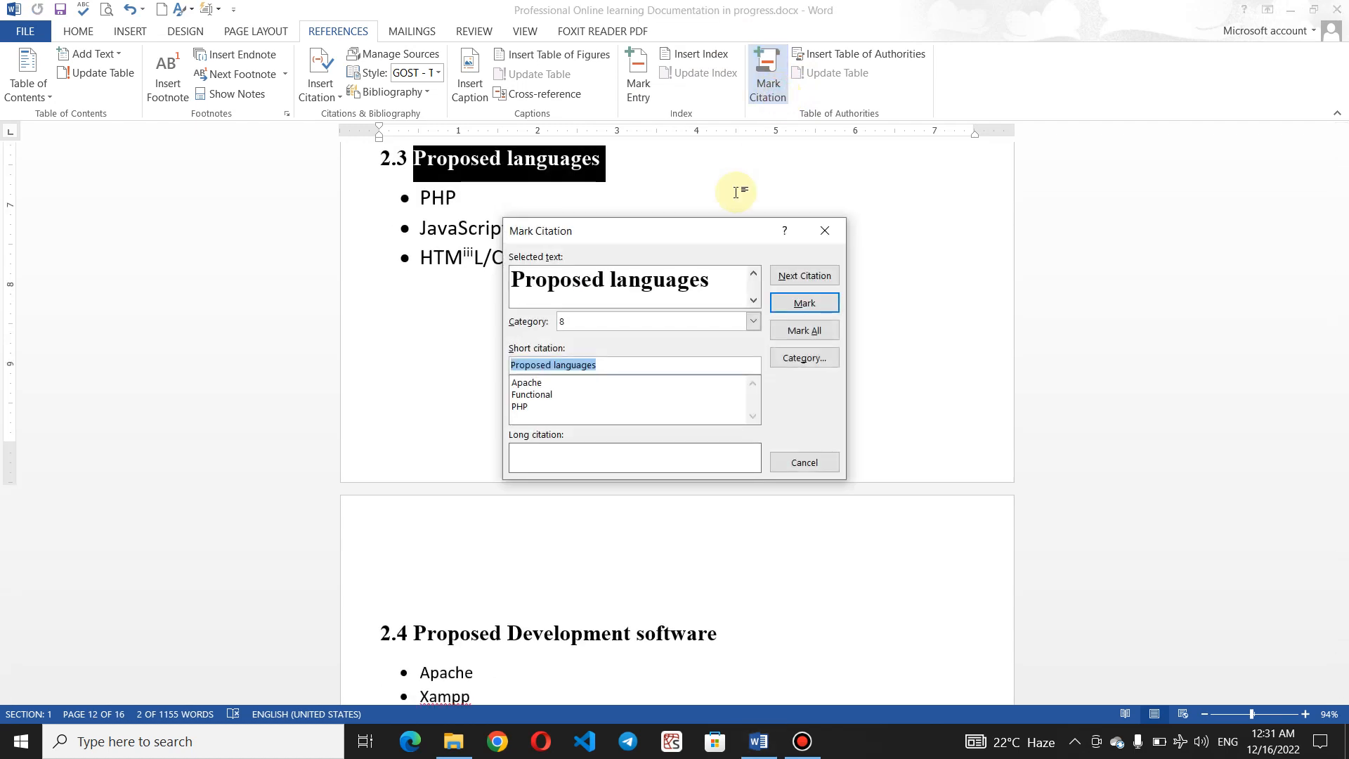
{"action": "left_click", "coordinate": [752, 324]}
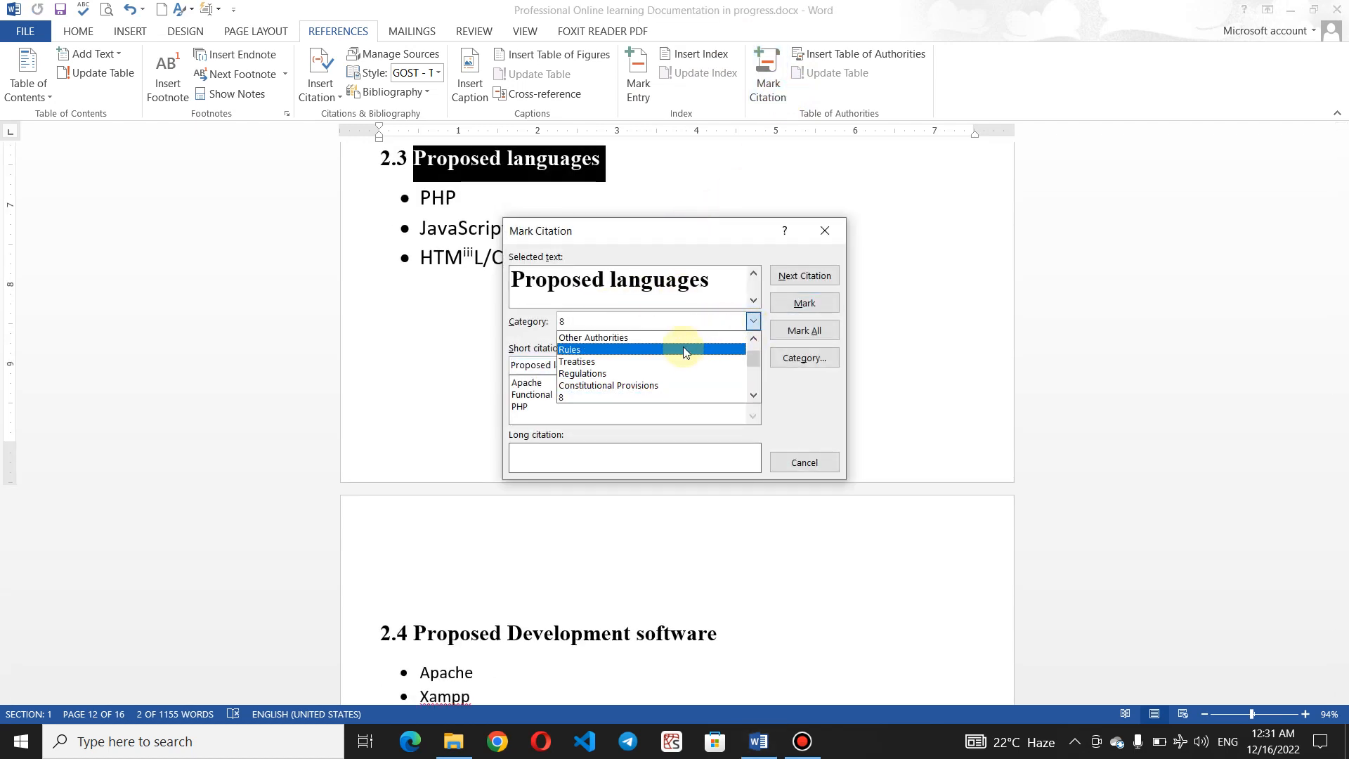
{"action": "left_click", "coordinate": [676, 397]}
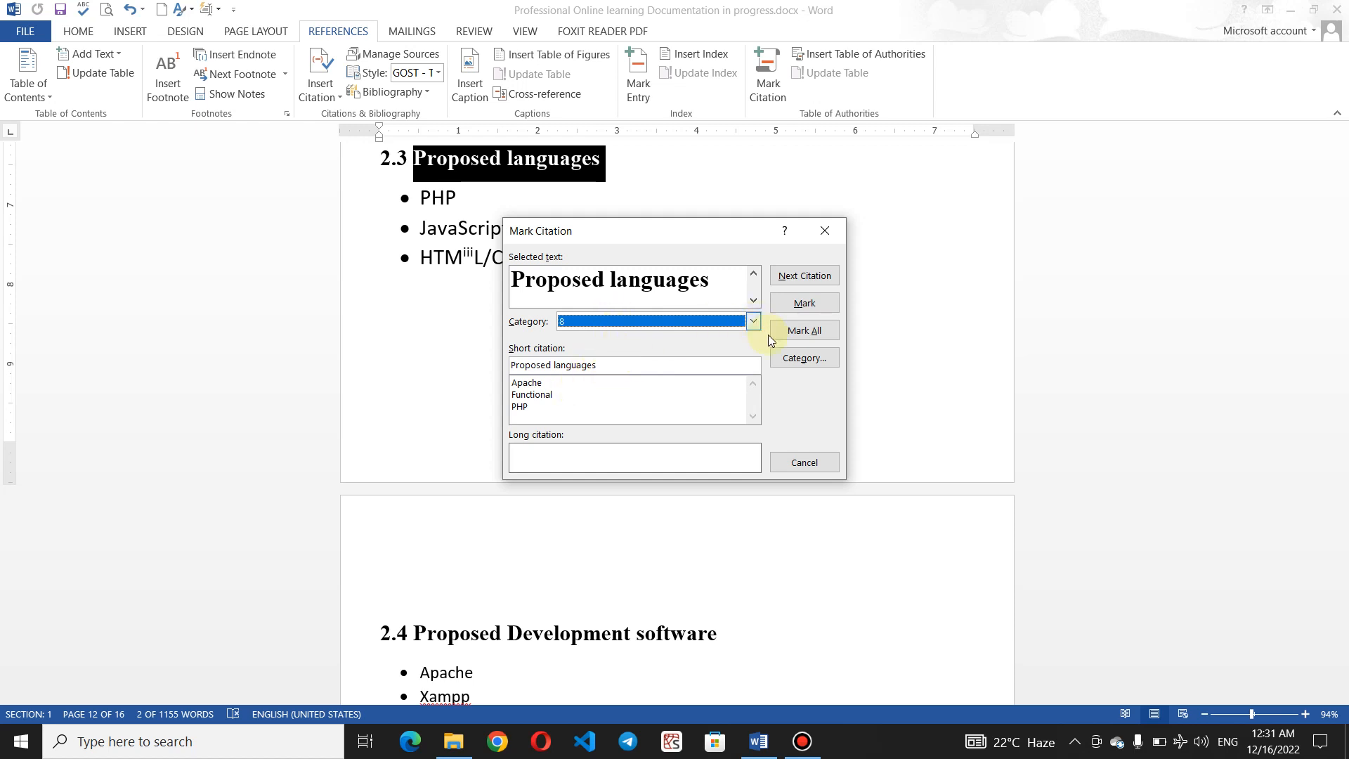
Step: Replace the name of citation category 8 with "Proposed languages"
{"action": "left_click", "coordinate": [784, 362]}
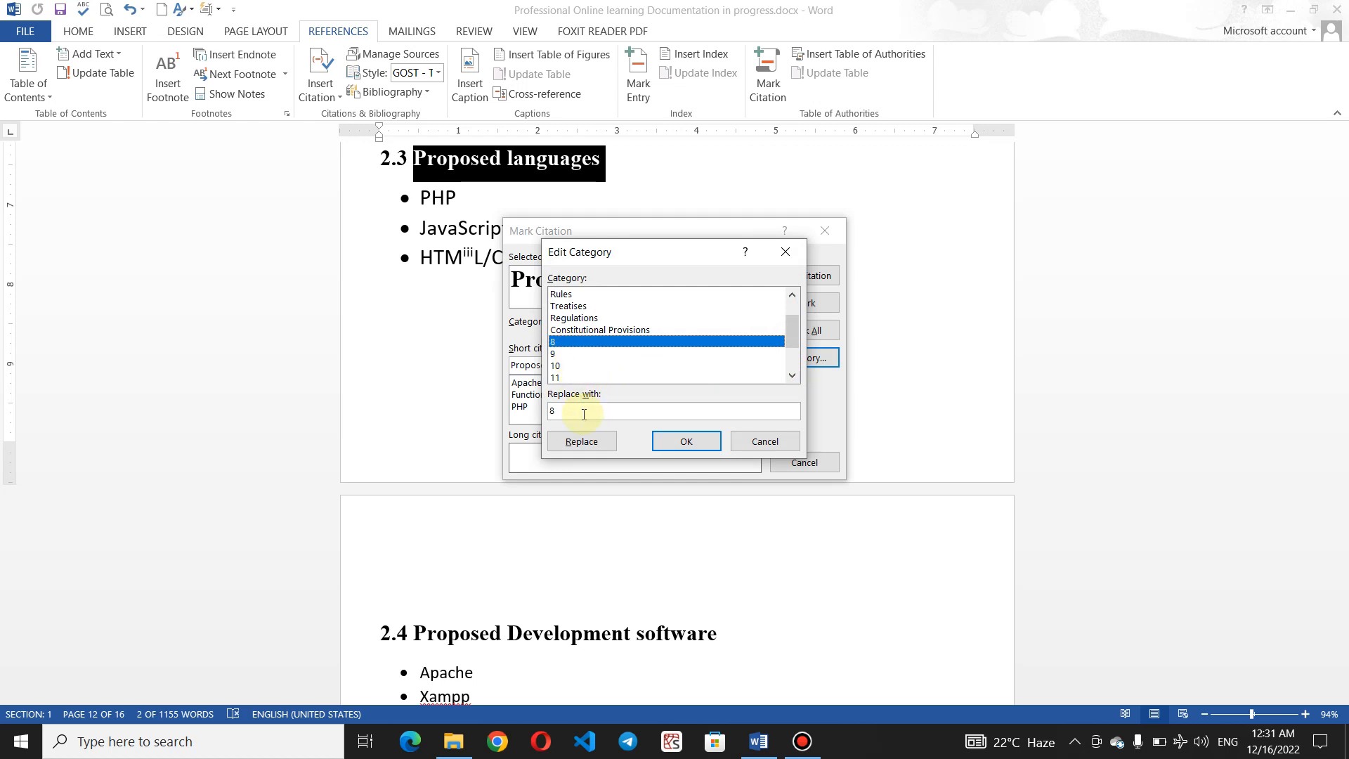
{"action": "left_click", "coordinate": [584, 415]}
{"action": "key", "text": "BackSpace"}
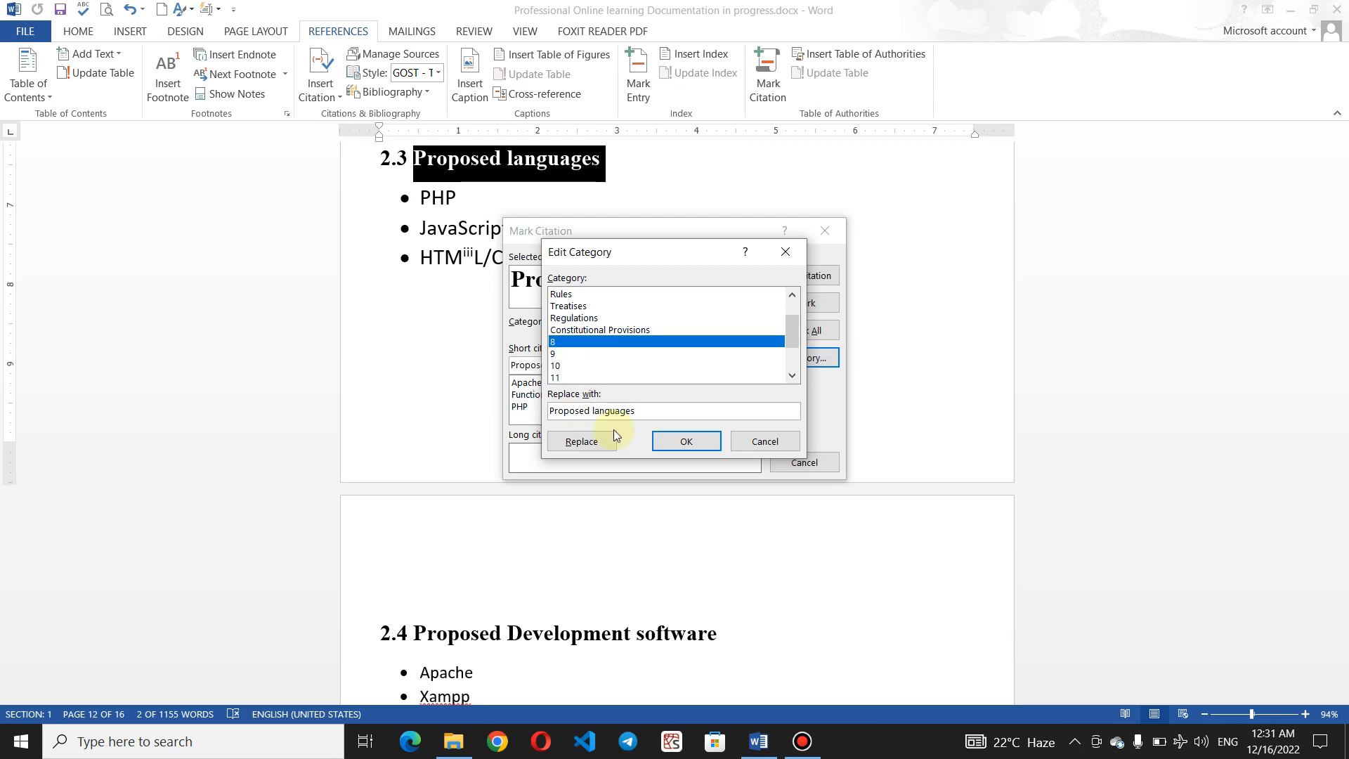
{"action": "left_click", "coordinate": [686, 443]}
{"action": "left_click", "coordinate": [593, 440]}
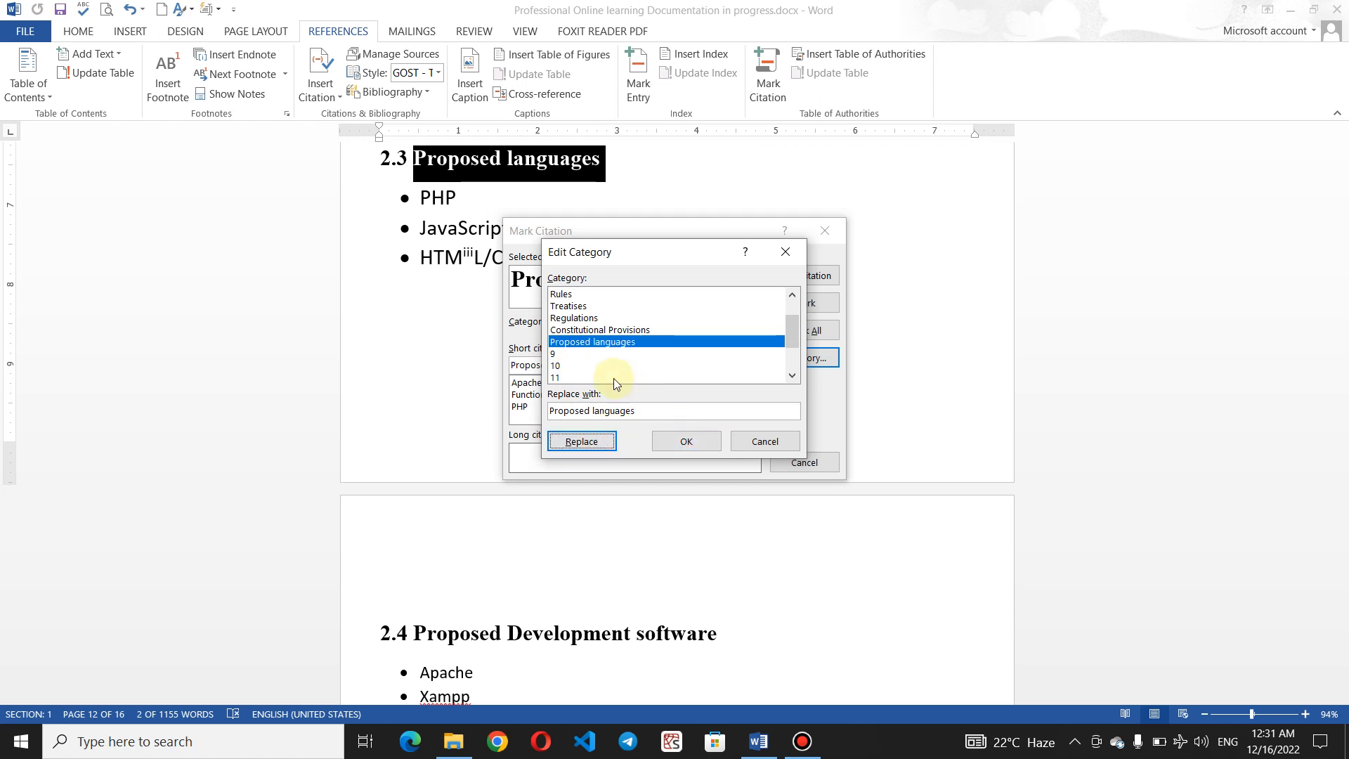
Step: Replace the name of citation category 9 with "Proposed Softwares"
{"action": "left_click", "coordinate": [598, 355]}
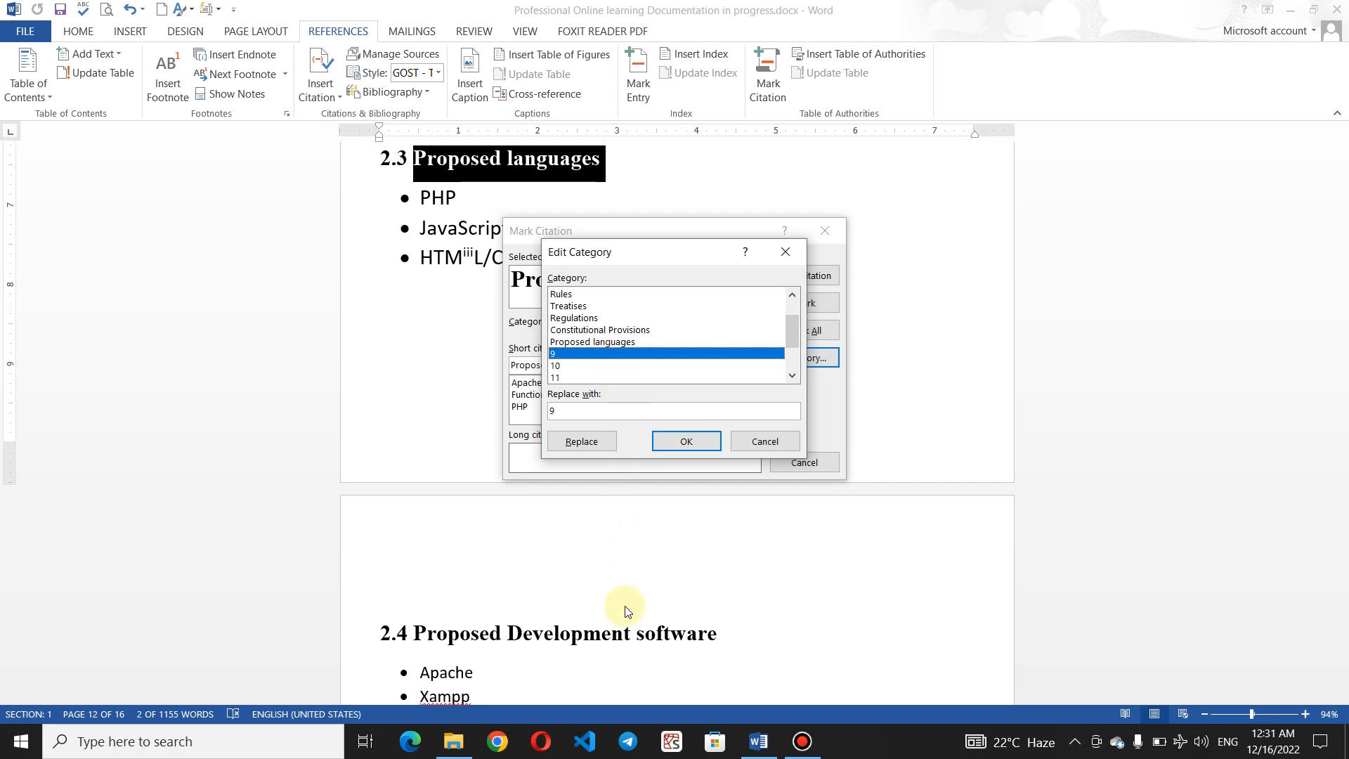
{"action": "left_click", "coordinate": [588, 410]}
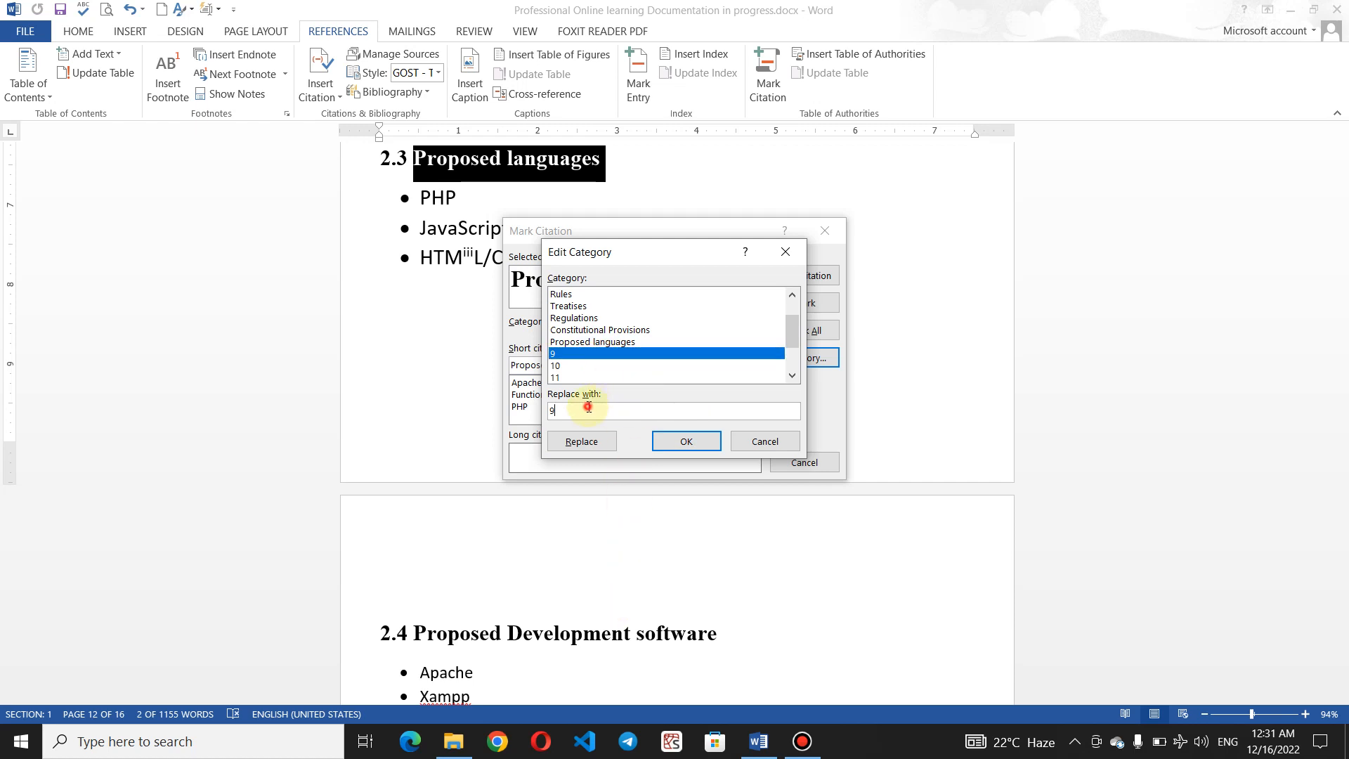
{"action": "key", "text": "BackSpace"}
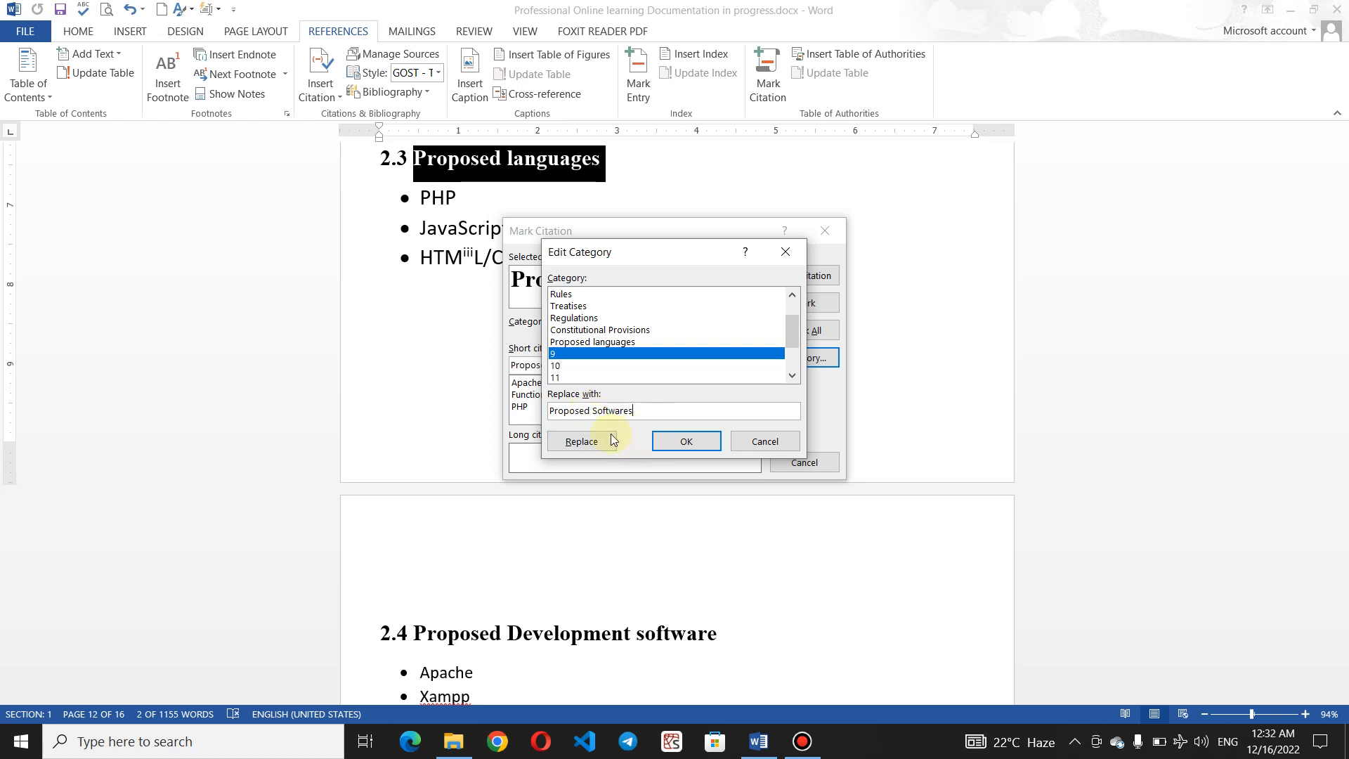
{"action": "left_click", "coordinate": [583, 442]}
Step: Replace the name of citation category 10 with "Fruits"
{"action": "left_click", "coordinate": [588, 366]}
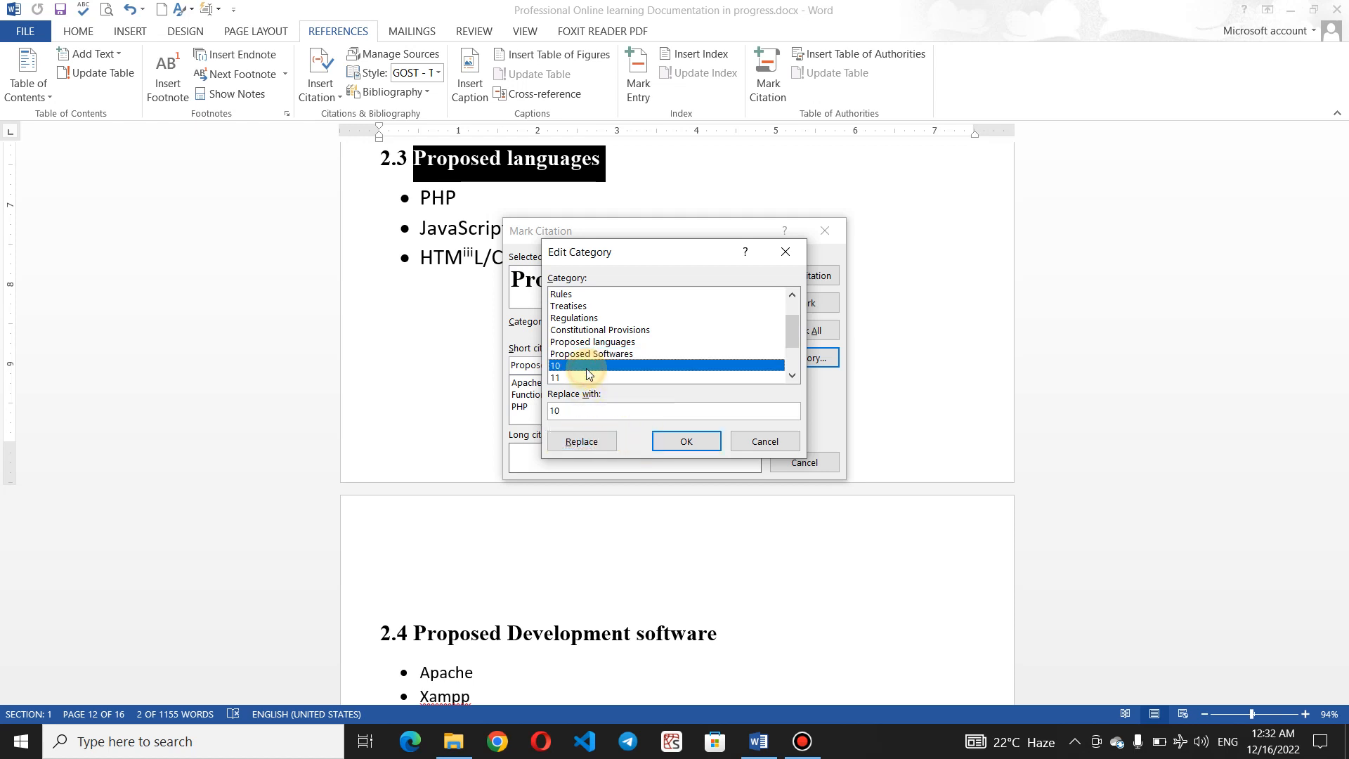
{"action": "left_click", "coordinate": [566, 411]}
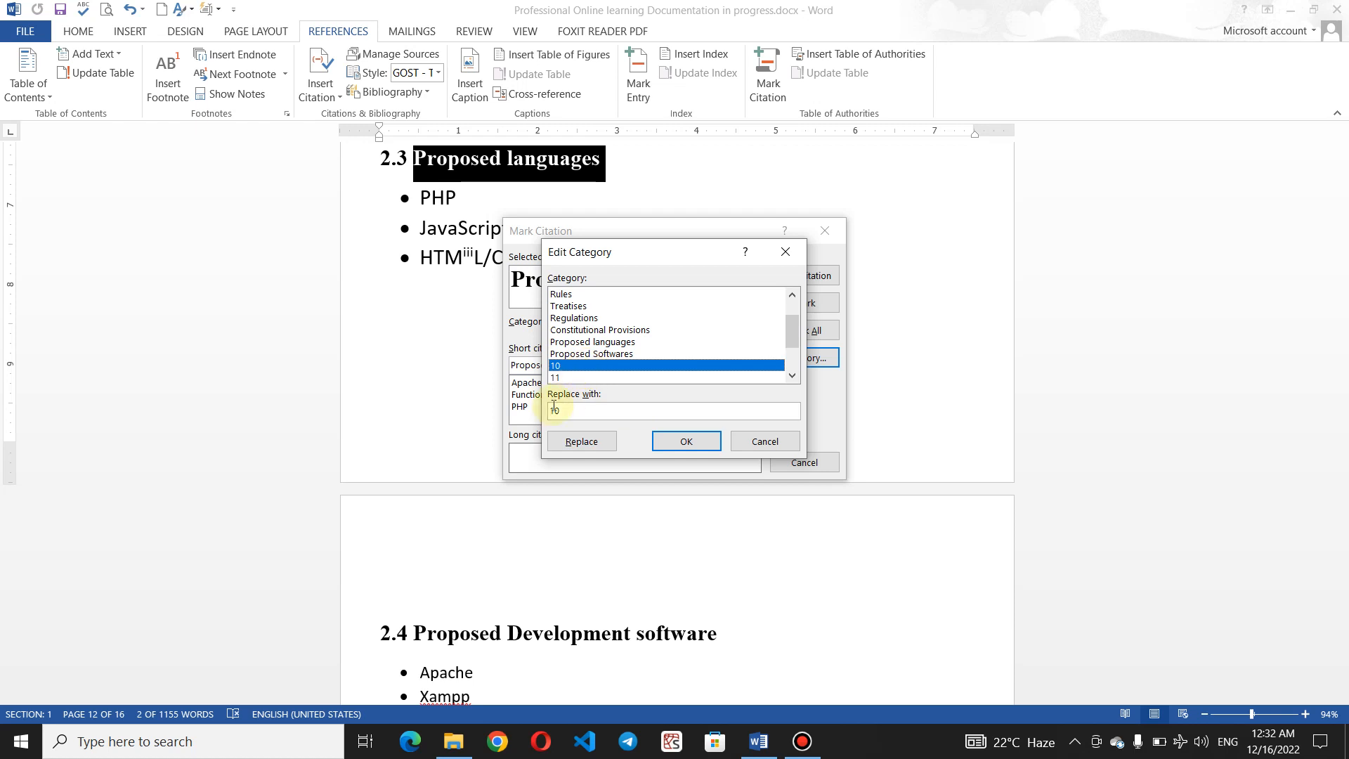
{"action": "key", "text": "BackSpace"}
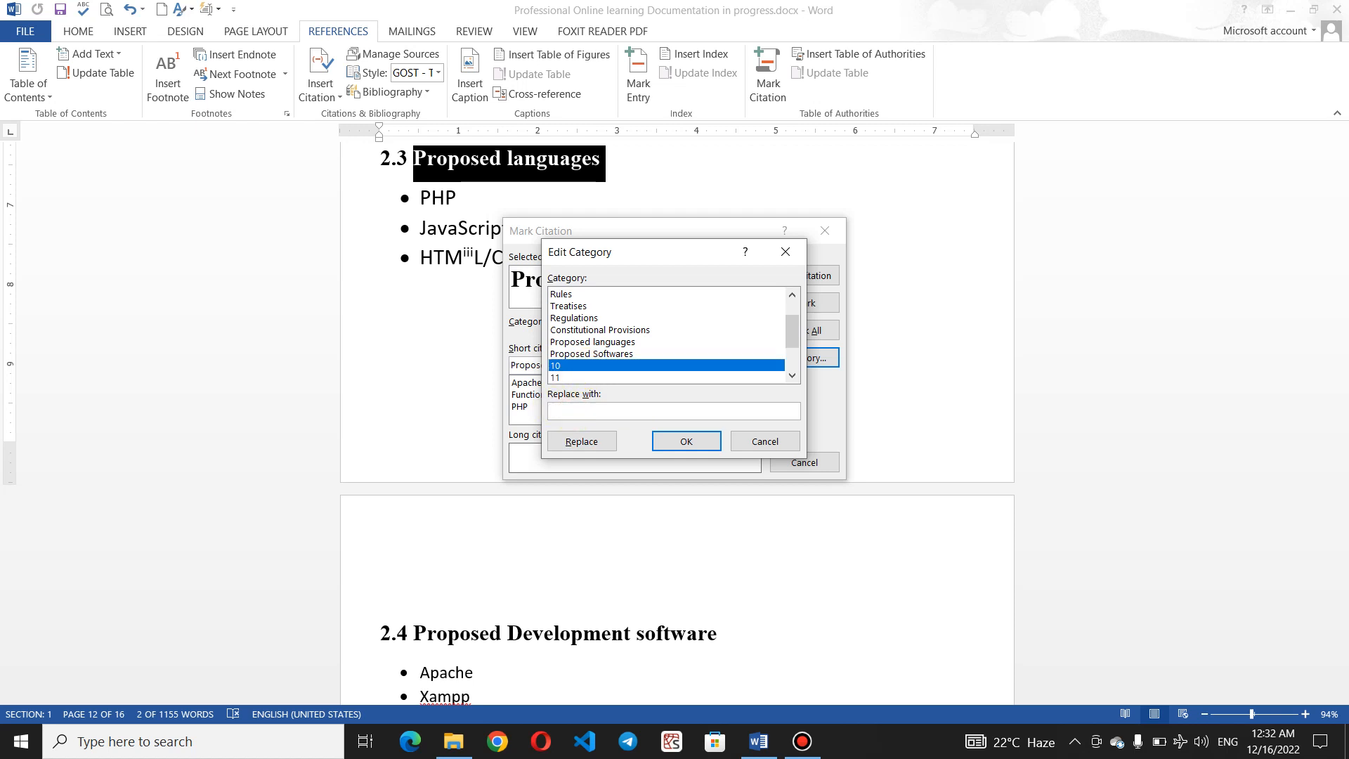
{"action": "type", "text": "Fruits"}
{"action": "left_click", "coordinate": [579, 412]}
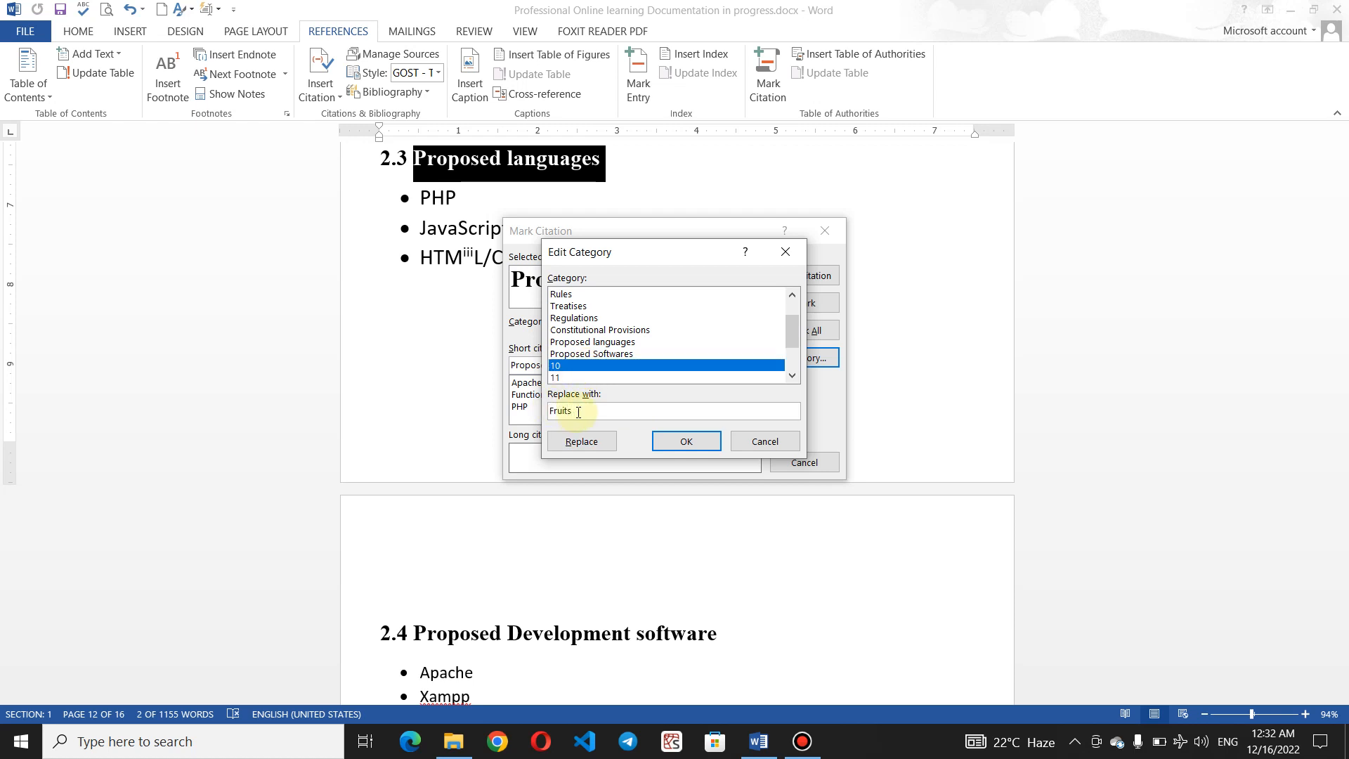
{"action": "left_click", "coordinate": [582, 441]}
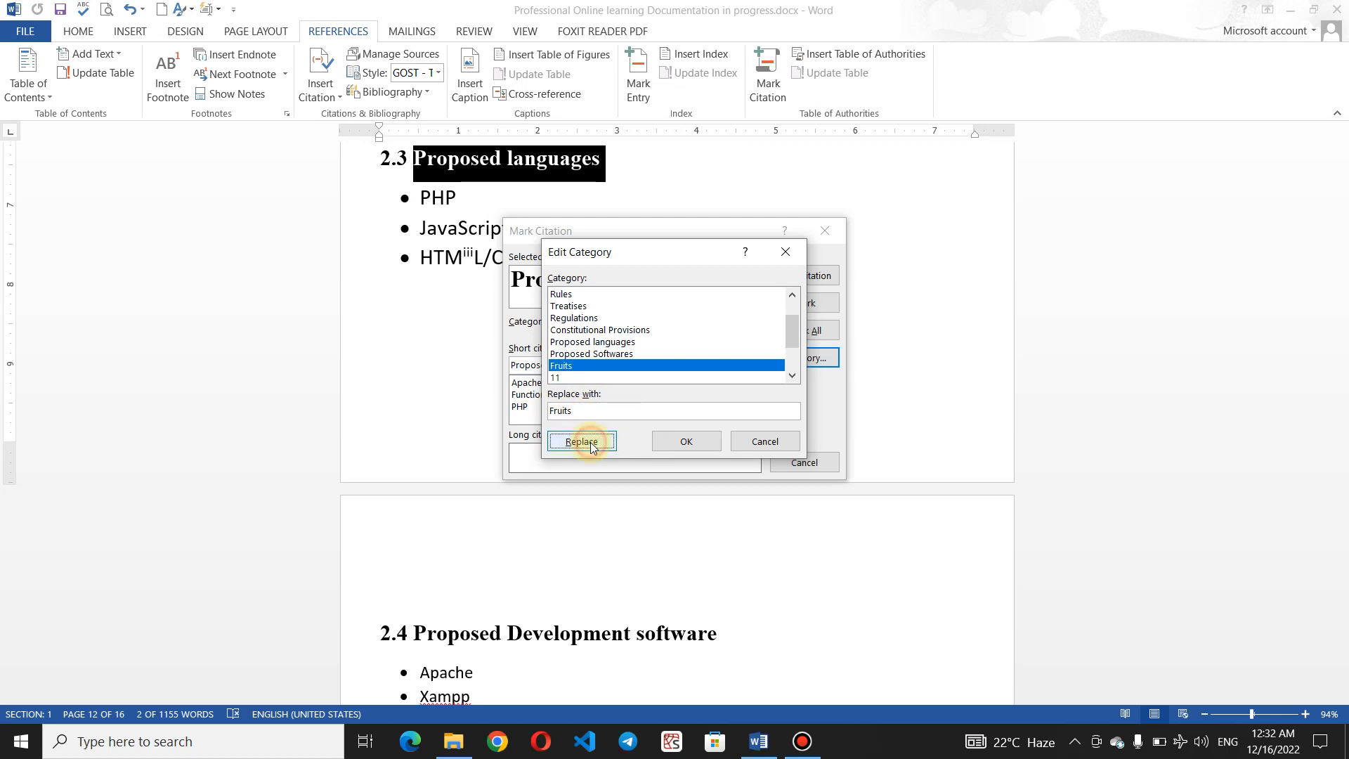
Step: Replace the name of citation category 11, accept the category changes and close Mark Citation without marking anything
{"action": "left_click", "coordinate": [613, 378]}
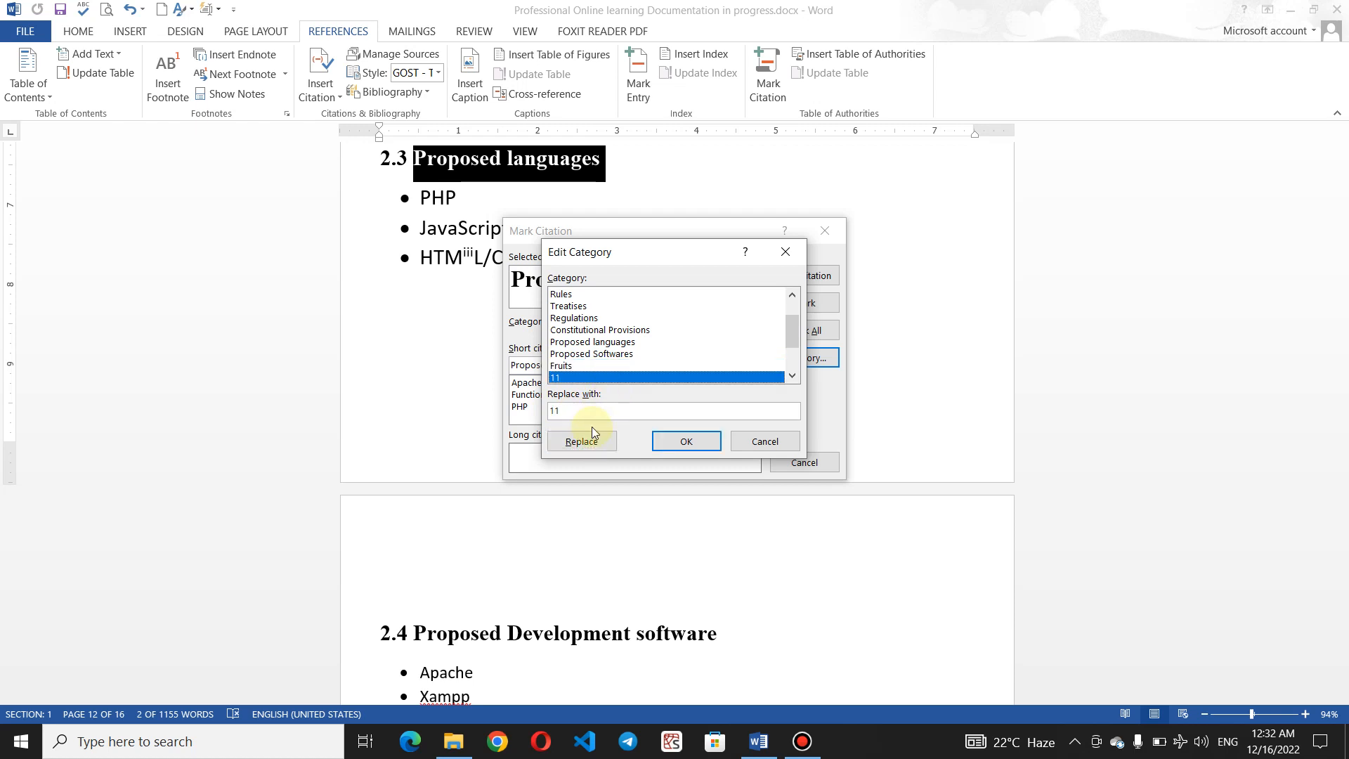
{"action": "left_click", "coordinate": [580, 411]}
{"action": "key", "text": "BackSpace"}
{"action": "key", "text": "BackSpace"}
{"action": "left_click", "coordinate": [577, 441]}
{"action": "left_click", "coordinate": [696, 448]}
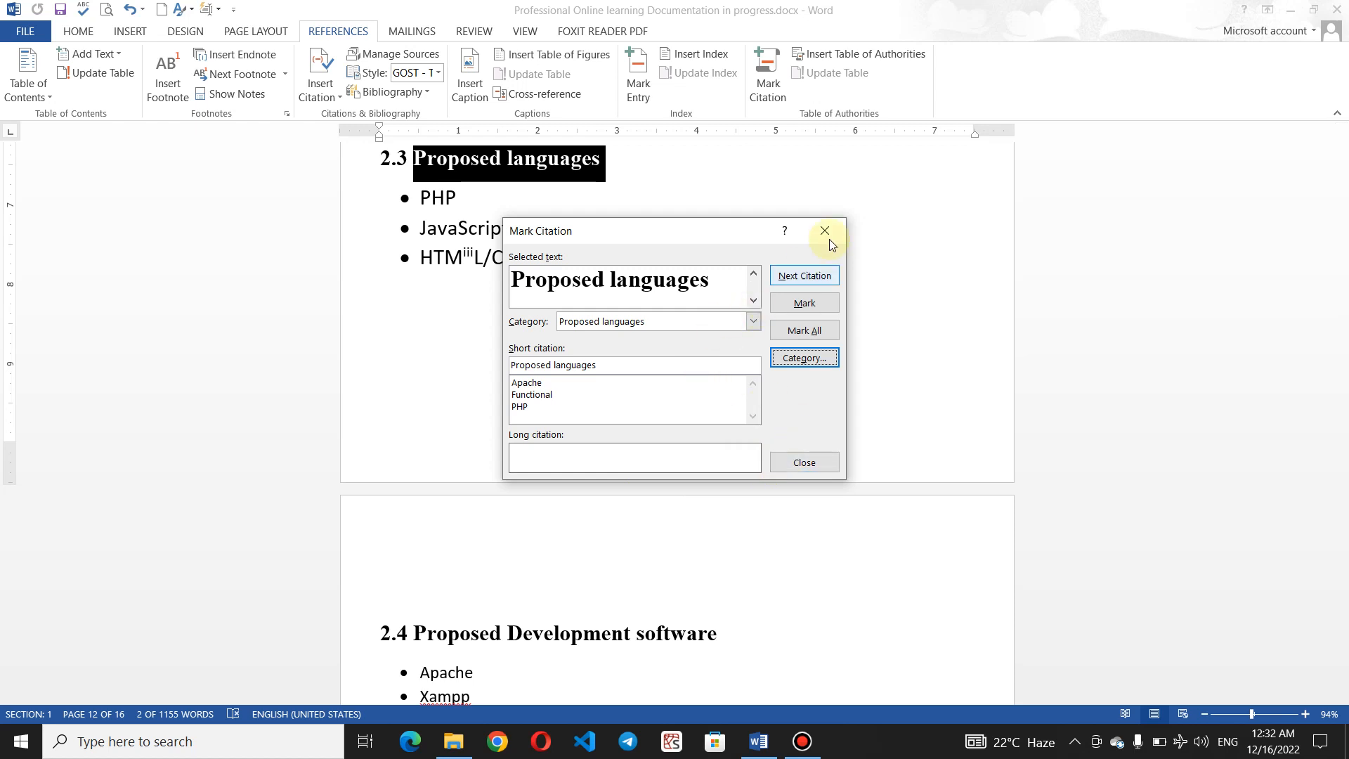
{"action": "left_click", "coordinate": [815, 461]}
{"action": "left_click", "coordinate": [632, 181]}
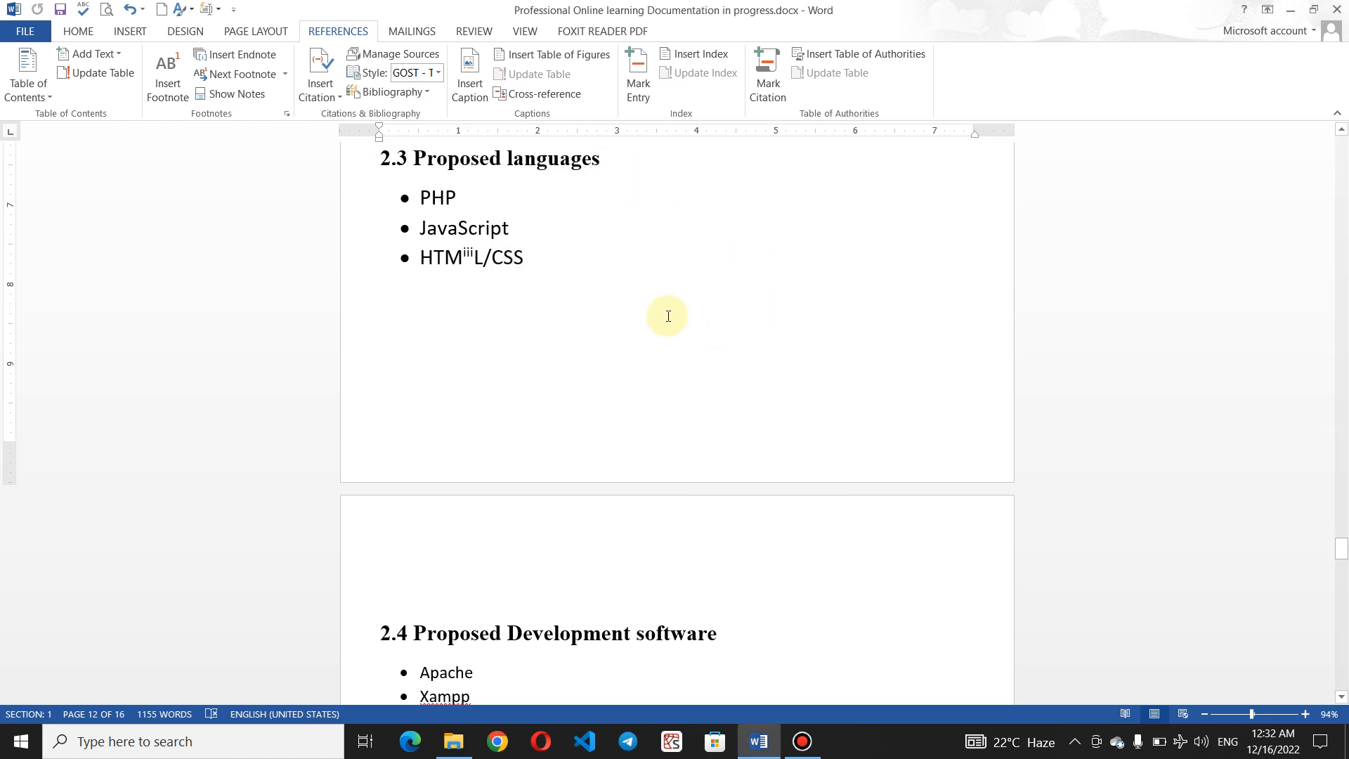
Step: Add an unbulleted, left-aligned line "Fruits" below the Proposed languages list, followed by an empty line
{"action": "left_click", "coordinate": [590, 265]}
{"action": "key", "text": "Return"}
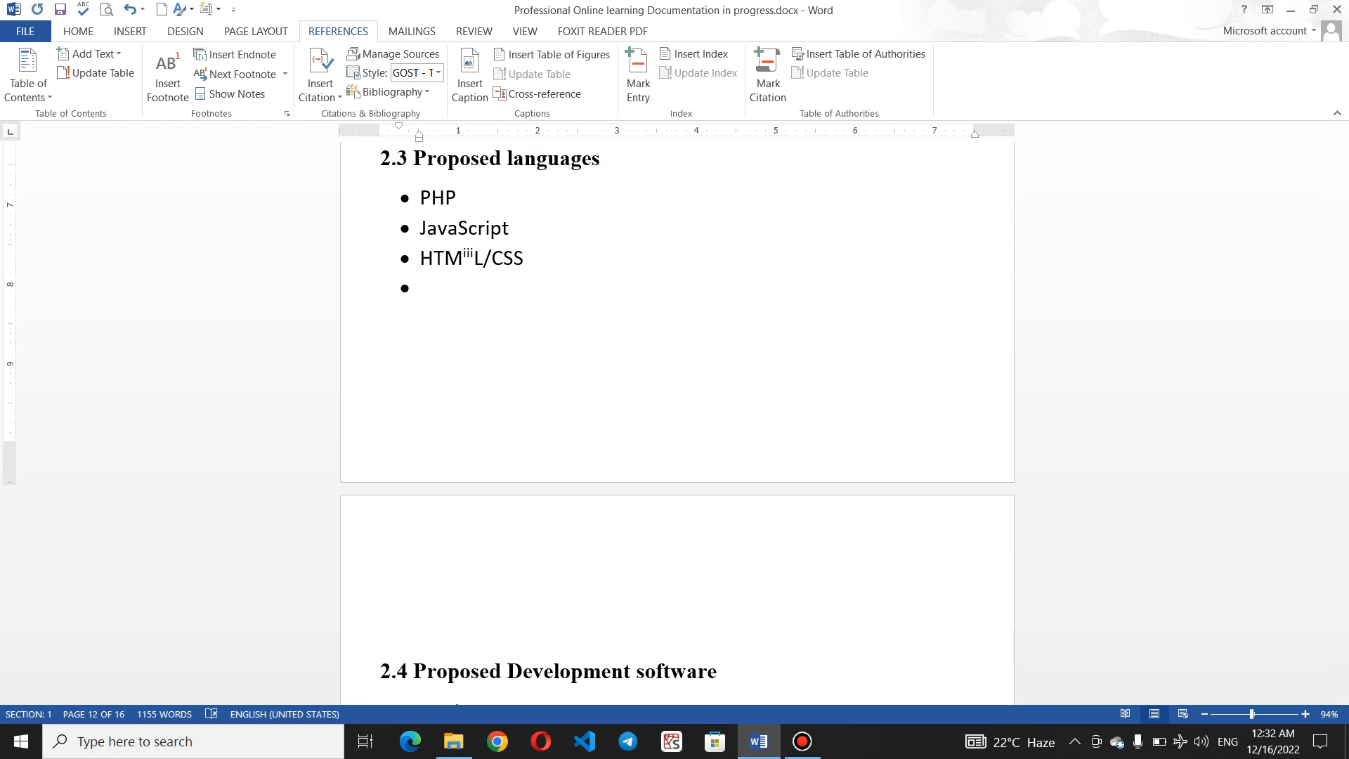
{"action": "key", "text": "BackSpace"}
{"action": "key", "text": "BackSpace"}
{"action": "key", "text": "BackSpace"}
{"action": "type", "text": "F"}
{"action": "key", "text": "Return"}
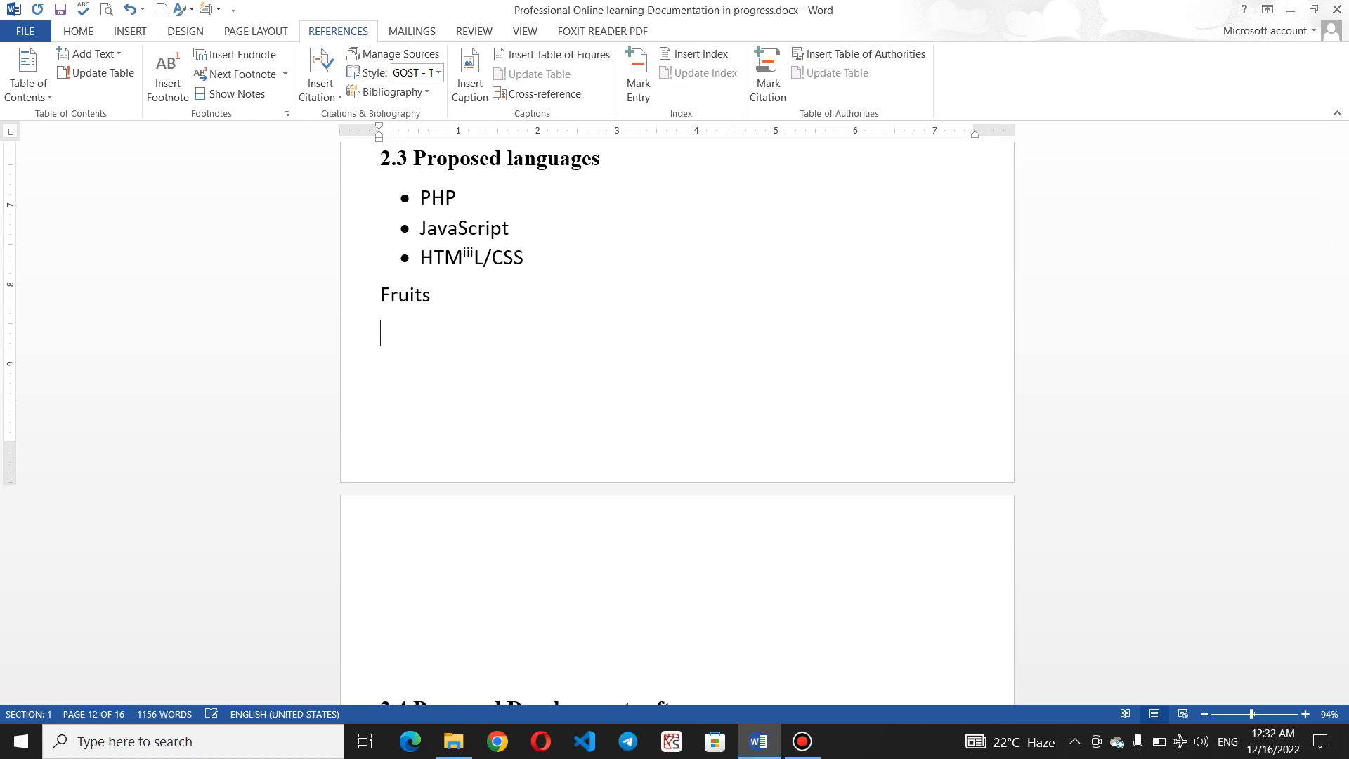
Step: Make the "Fruits" line bold and increase its font size to 22
{"action": "left_click", "coordinate": [446, 306]}
{"action": "triple_click", "coordinate": [396, 301]}
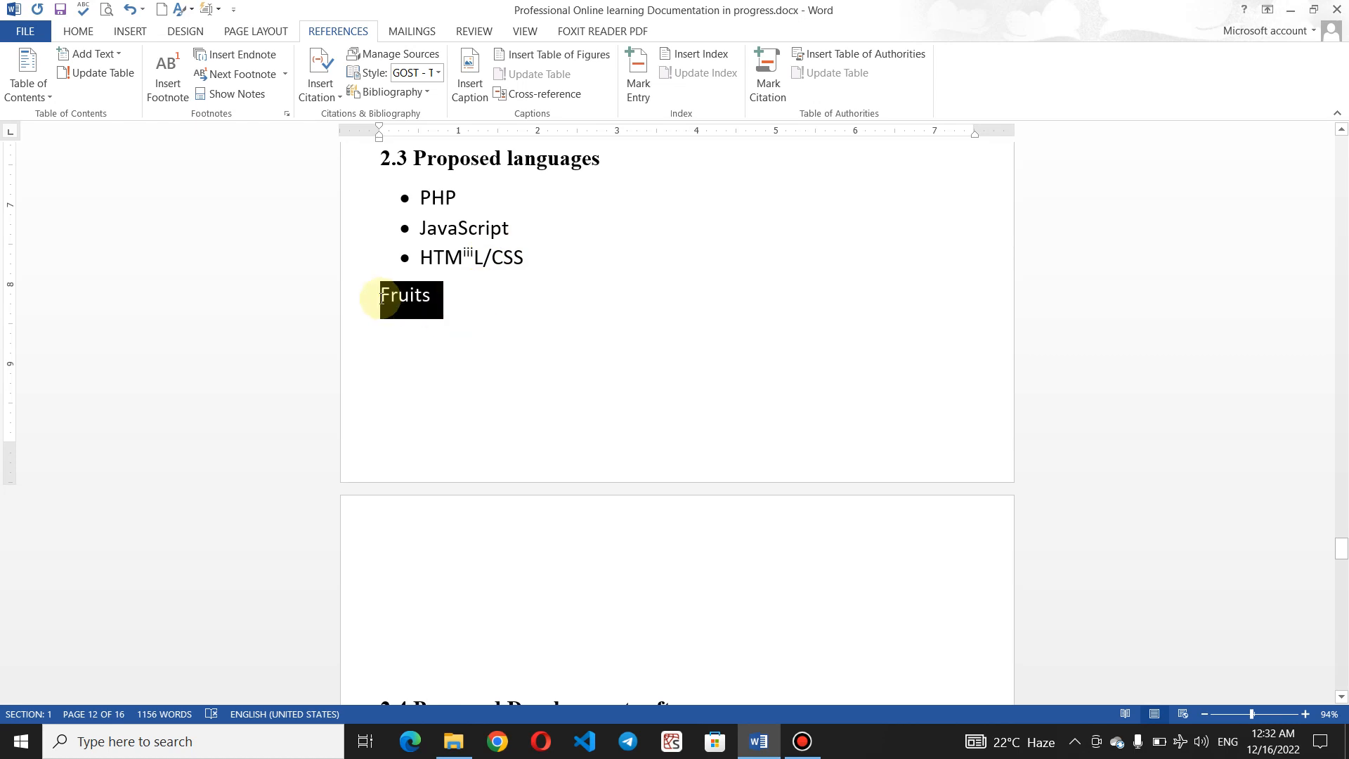
{"action": "left_click", "coordinate": [80, 31]}
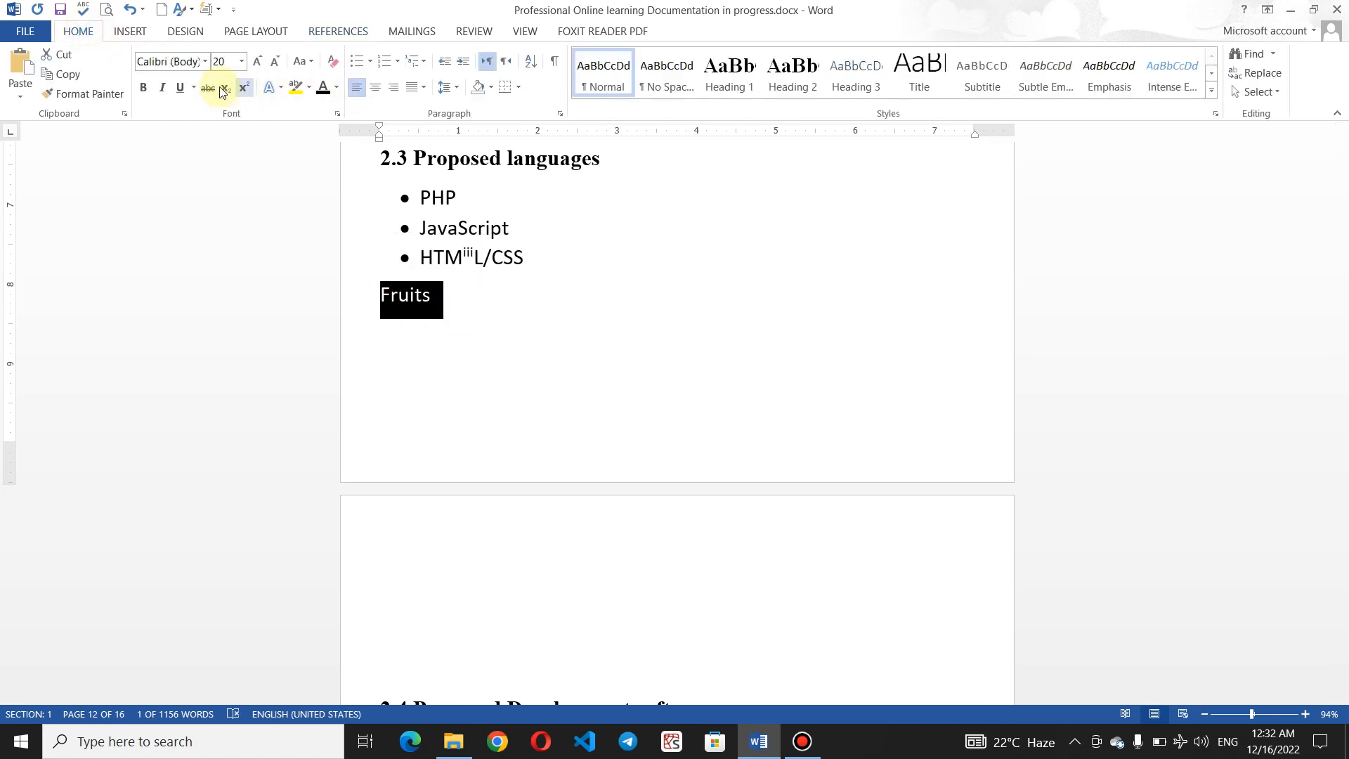
{"action": "left_click", "coordinate": [143, 87]}
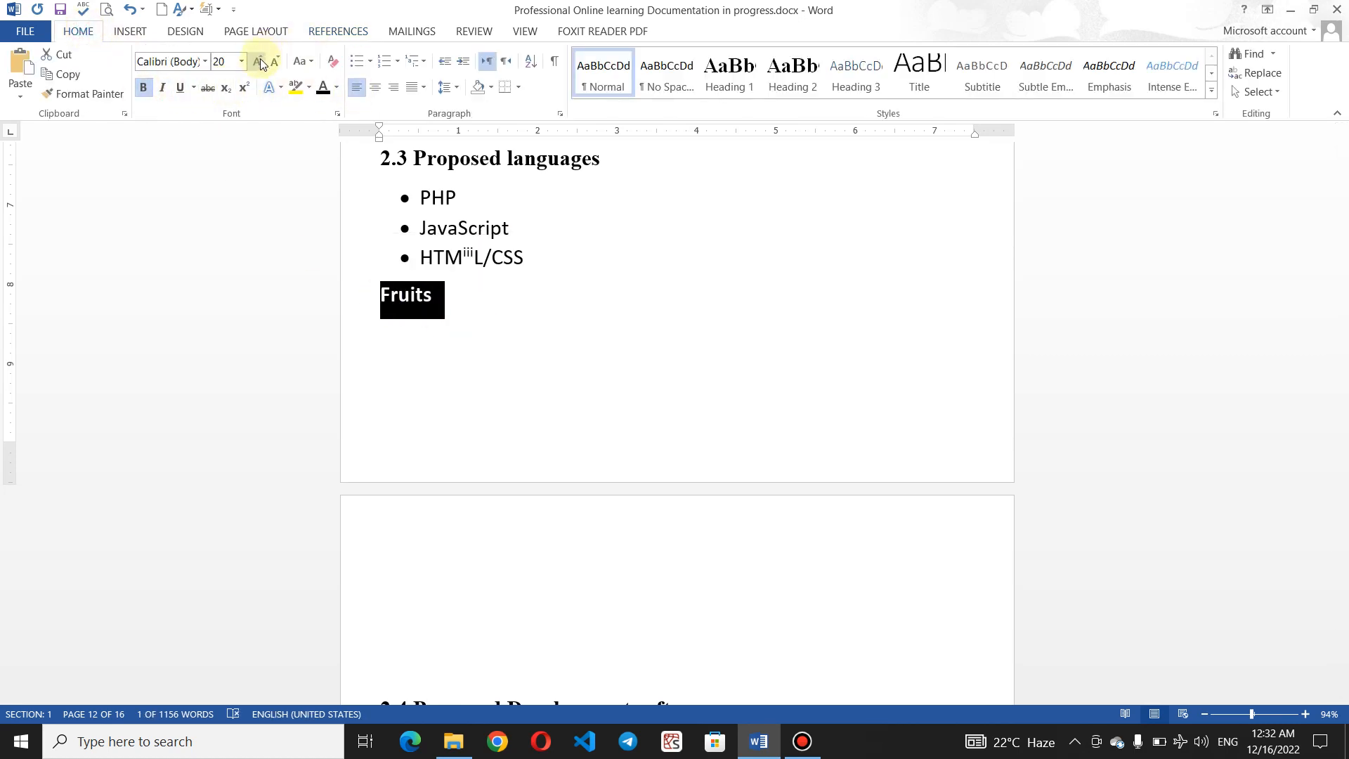
{"action": "left_click", "coordinate": [257, 61]}
Step: Add a new line reading "Apple" beneath the "Fruits" heading
{"action": "left_click", "coordinate": [469, 309]}
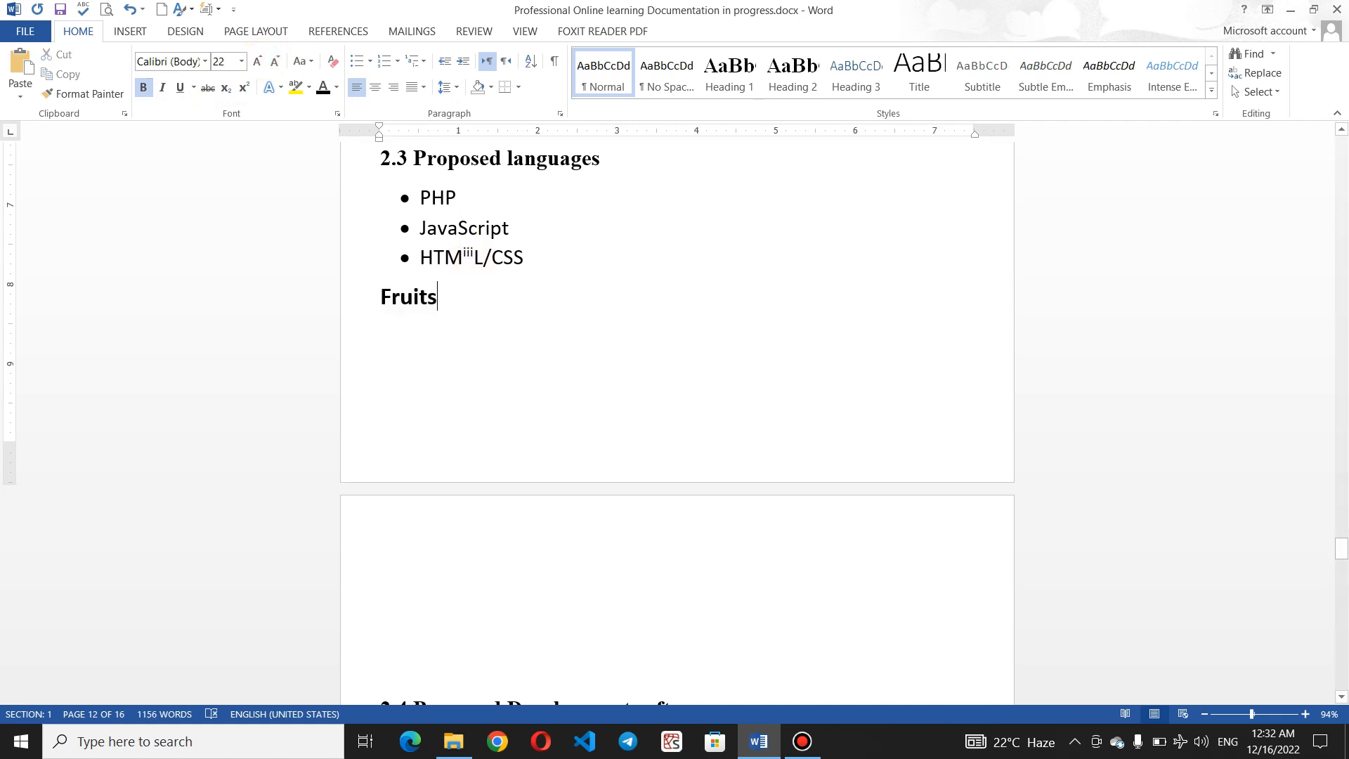
{"action": "key", "text": "Return"}
{"action": "type", "text": "Apple"}
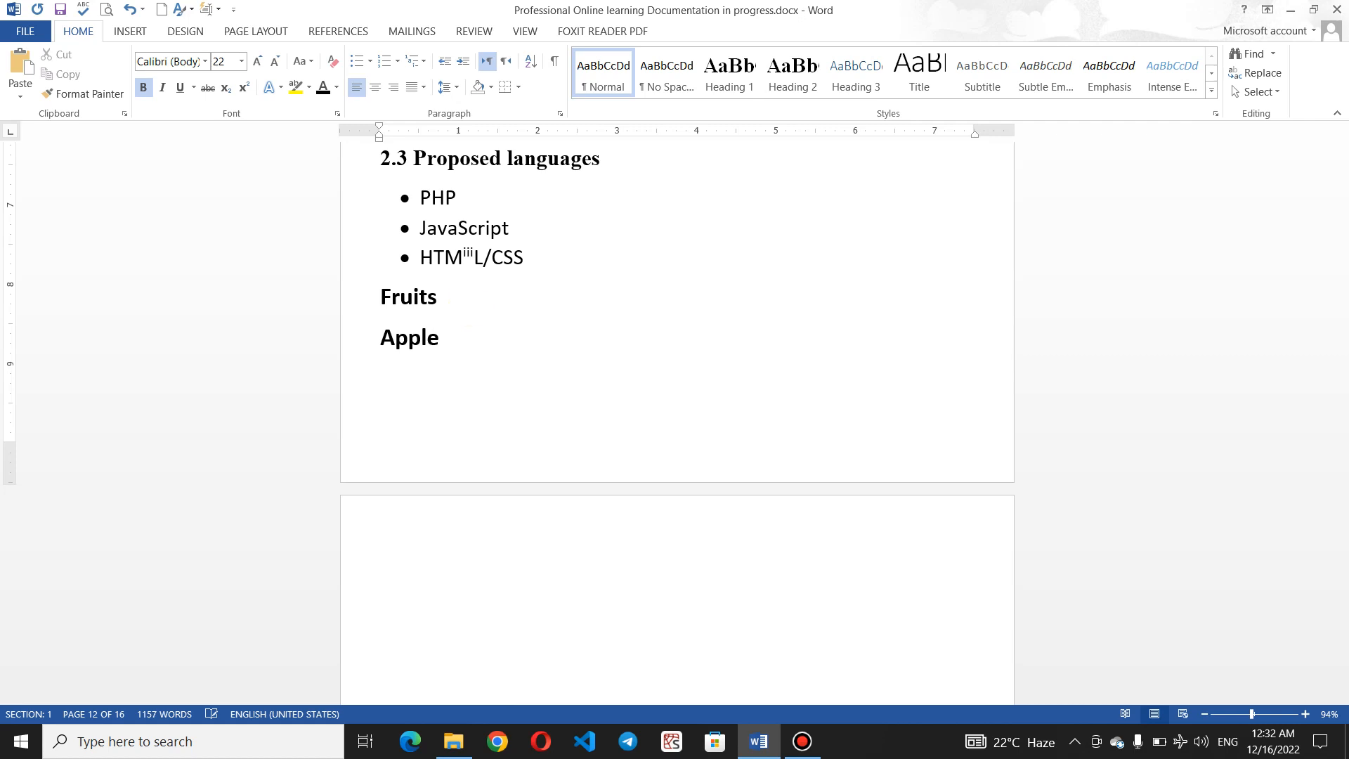
Step: Add a new line reading "Grapes banana" beneath "Apple"
{"action": "type", "text": " Grpaes"}
{"action": "key", "text": "Left"}
{"action": "key", "text": "BackSpace"}
{"action": "type", "text": "pes aban"}
{"action": "key", "text": "BackSpace"}
{"action": "key", "text": "BackSpace"}
{"action": "key", "text": "BackSpace"}
{"action": "key", "text": "BackSpace"}
{"action": "key", "text": "BackSpace"}
{"action": "type", "text": "ab"}
{"action": "key", "text": "BackSpace"}
{"action": "type", "text": "band"}
{"action": "type", "text": "ana"}
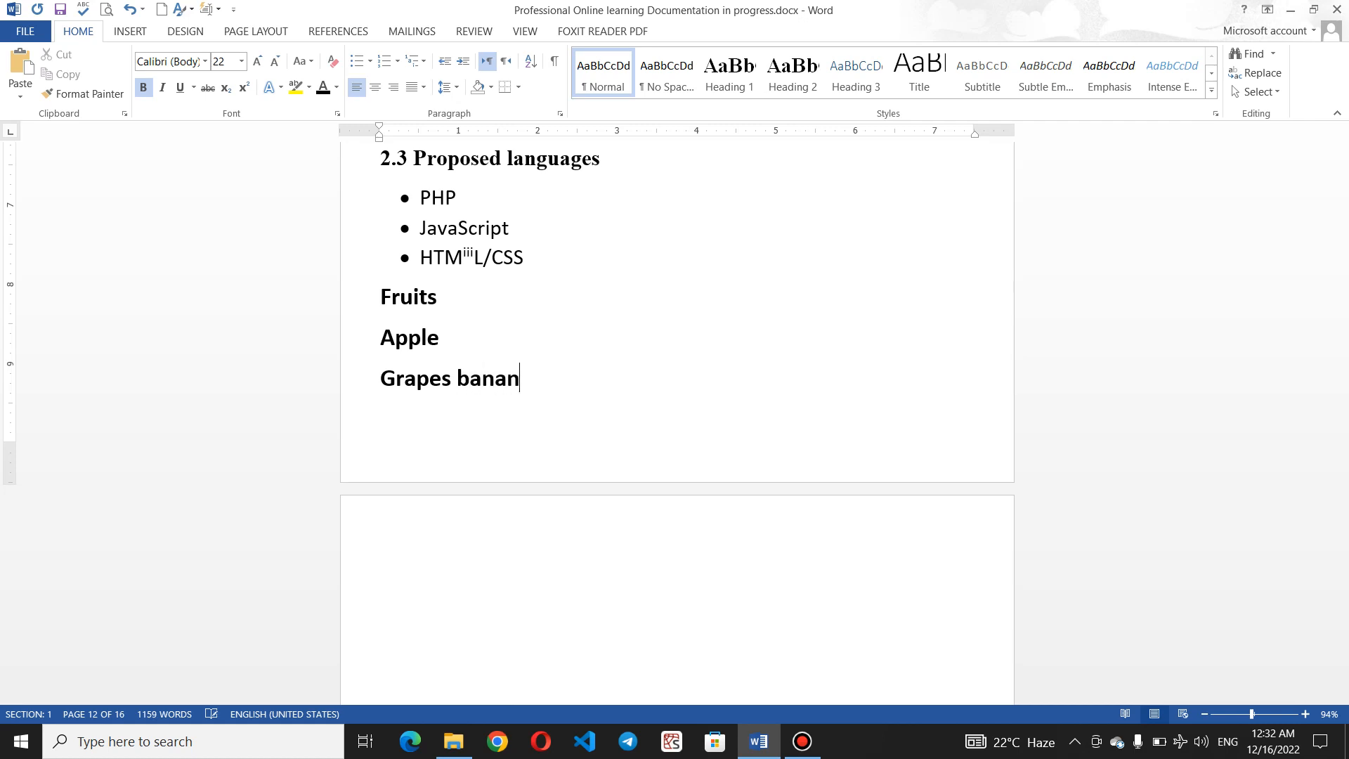
Step: Insert empty lines after the HTML/CSS bullet to push the "Fruits" block onto the following page
{"action": "left_click", "coordinate": [546, 256]}
{"action": "key", "text": "Return"}
{"action": "key", "text": "Return"}
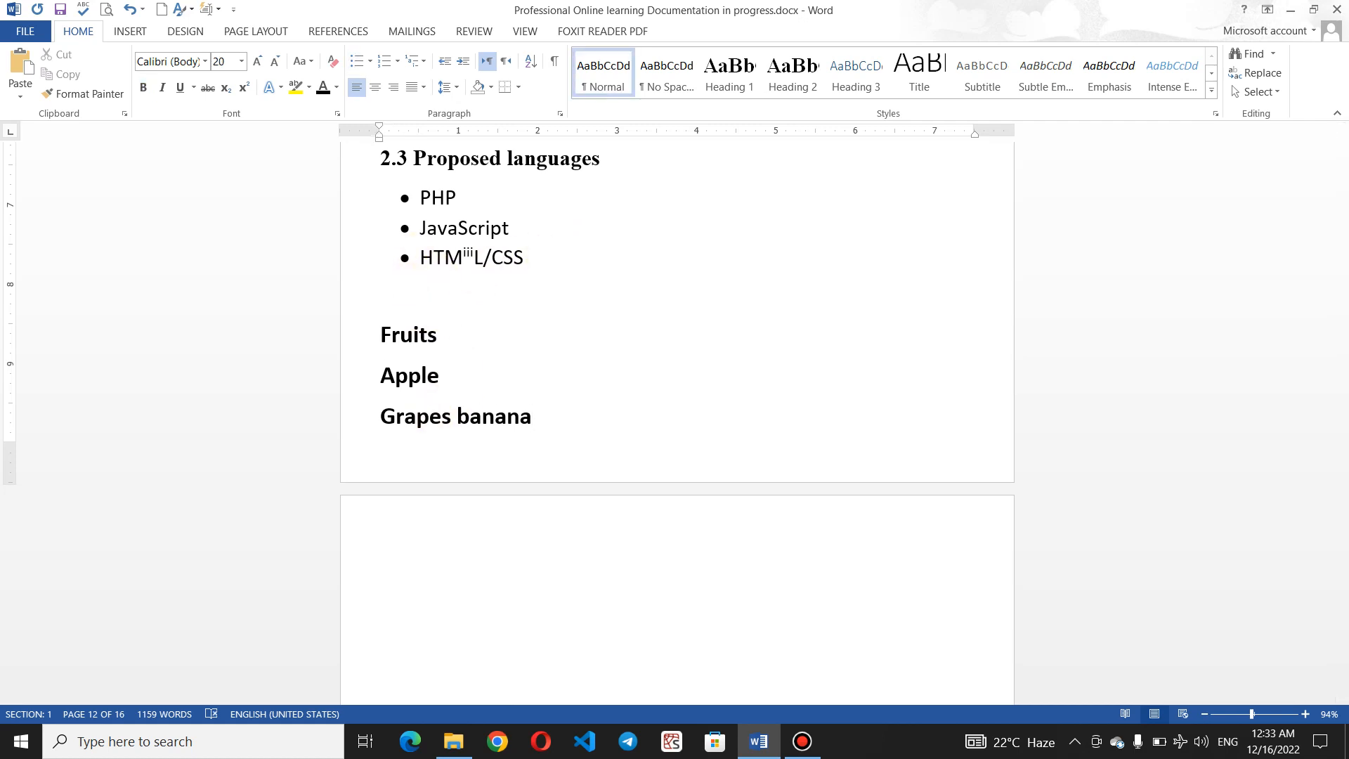
{"action": "key", "text": "Return"}
{"action": "key", "text": "Return"}
{"action": "key", "text": "Return"}
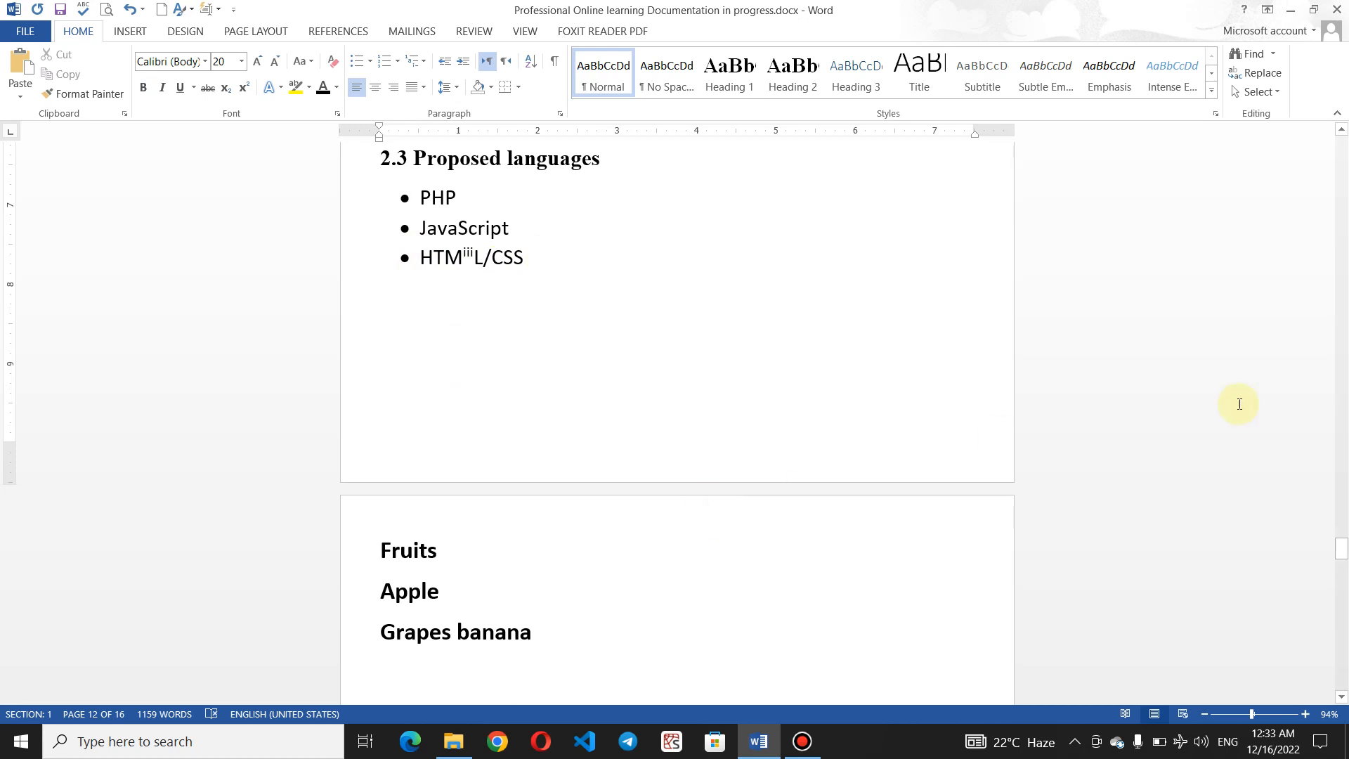
Step: Split "Grapes banana" so that "banana" stands on its own line below "Grapes"
{"action": "left_click_drag", "start_coordinate": [1340, 548], "coordinate": [1338, 564]}
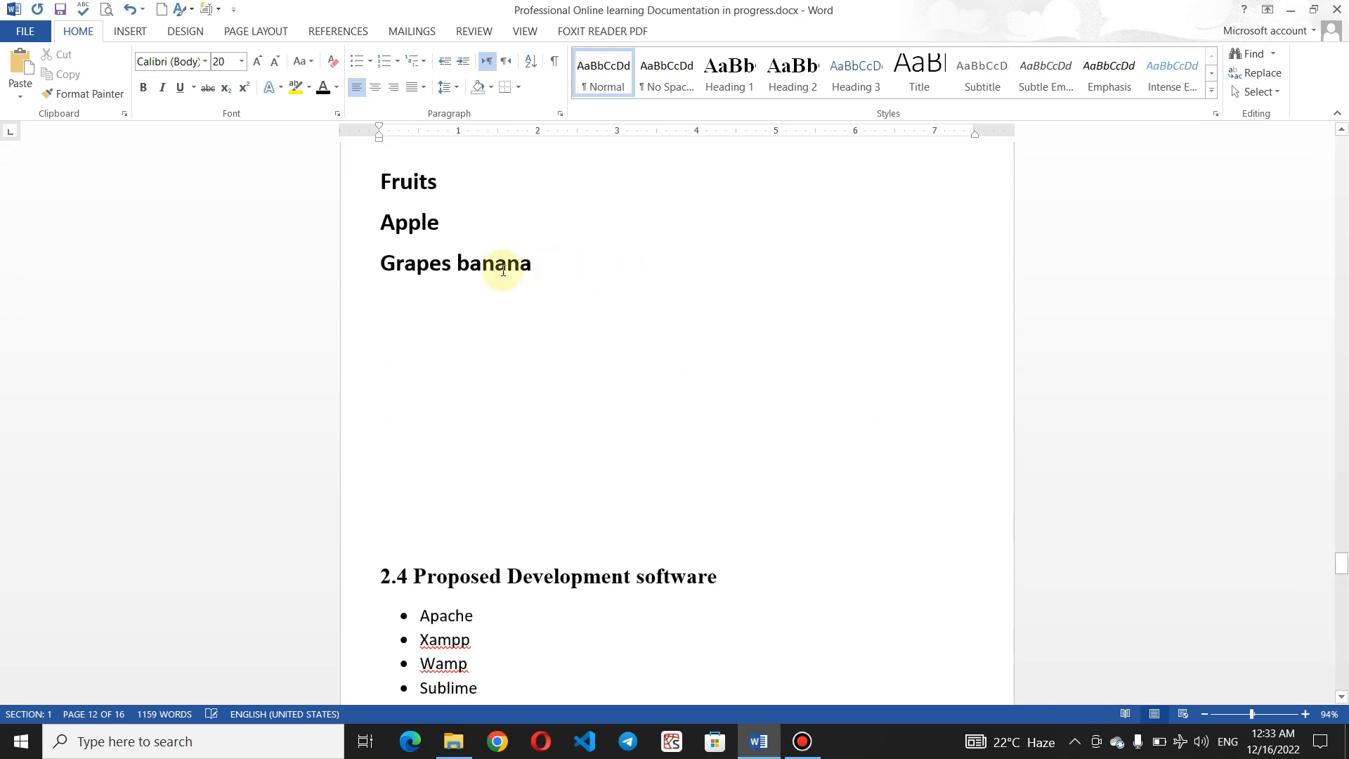
{"action": "left_click", "coordinate": [455, 262]}
{"action": "key", "text": "Return"}
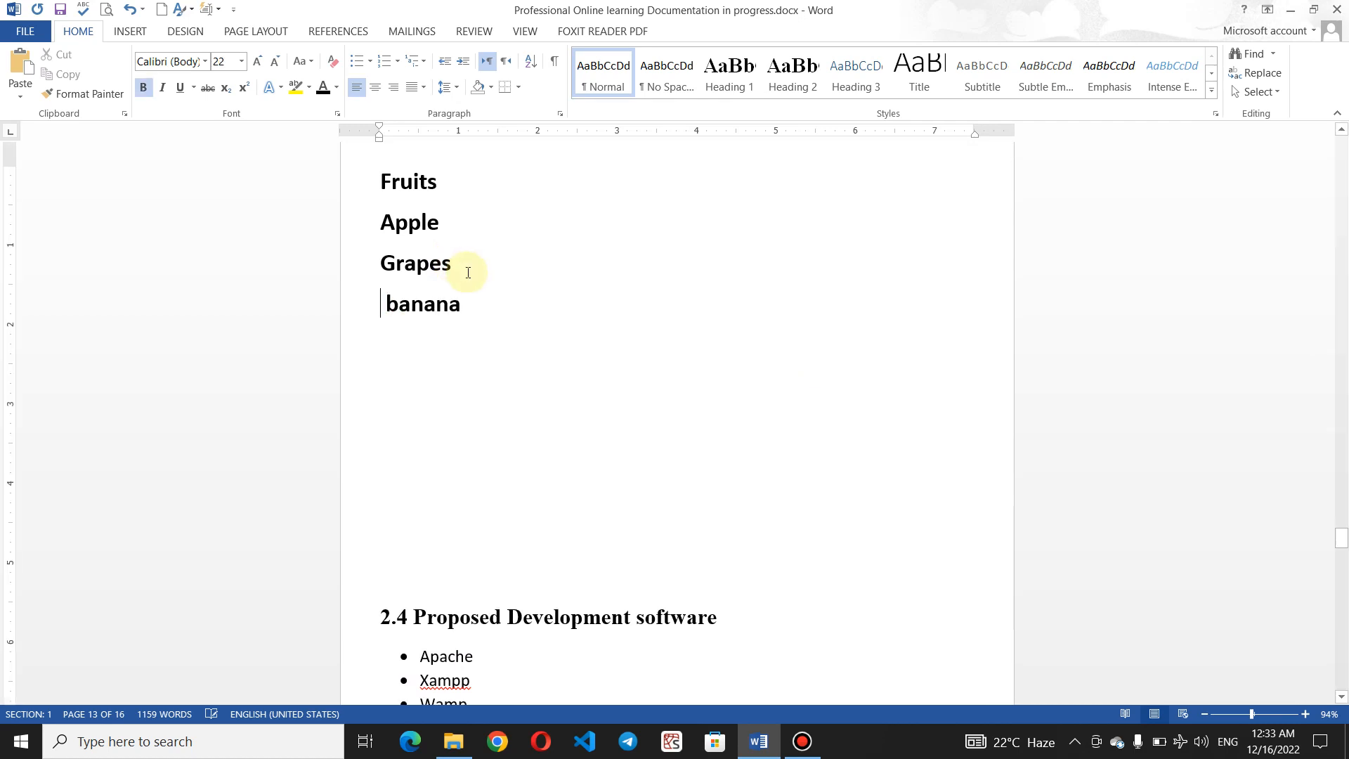
{"action": "key", "text": "BackSpace"}
{"action": "key", "text": "Return"}
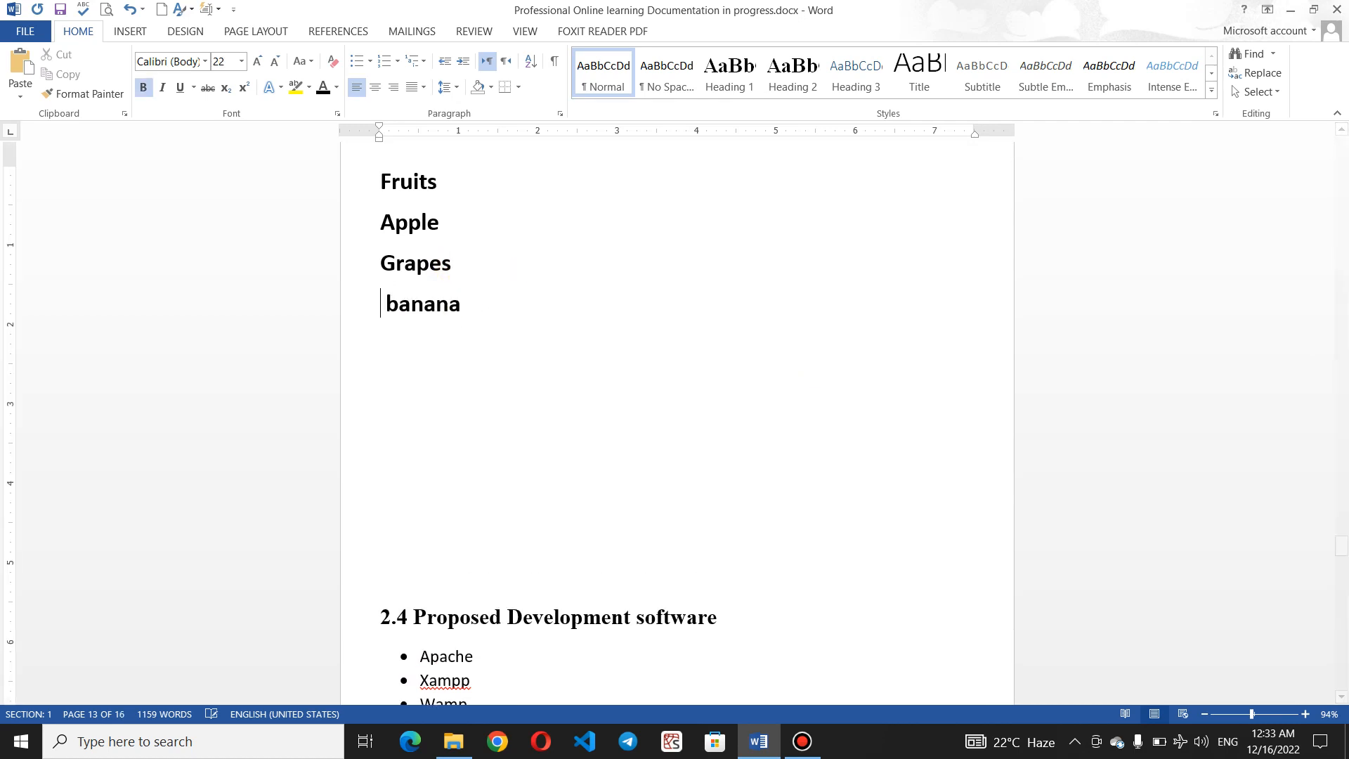
Step: Format the Apple, Grapes and banana lines as a bulleted list with font size 16
{"action": "left_click", "coordinate": [484, 303]}
{"action": "left_click", "coordinate": [322, 213], "text": "shift"}
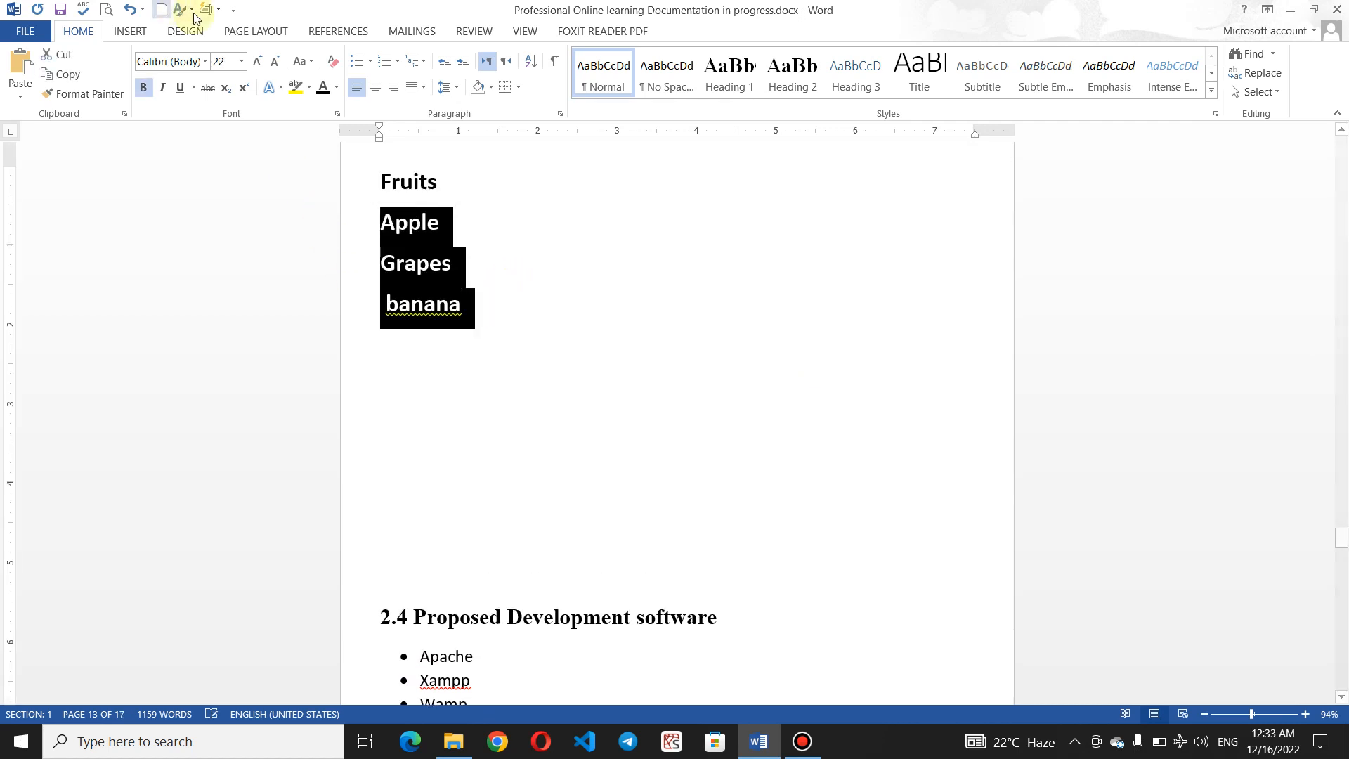
{"action": "left_click", "coordinate": [262, 62]}
{"action": "left_click", "coordinate": [263, 61]}
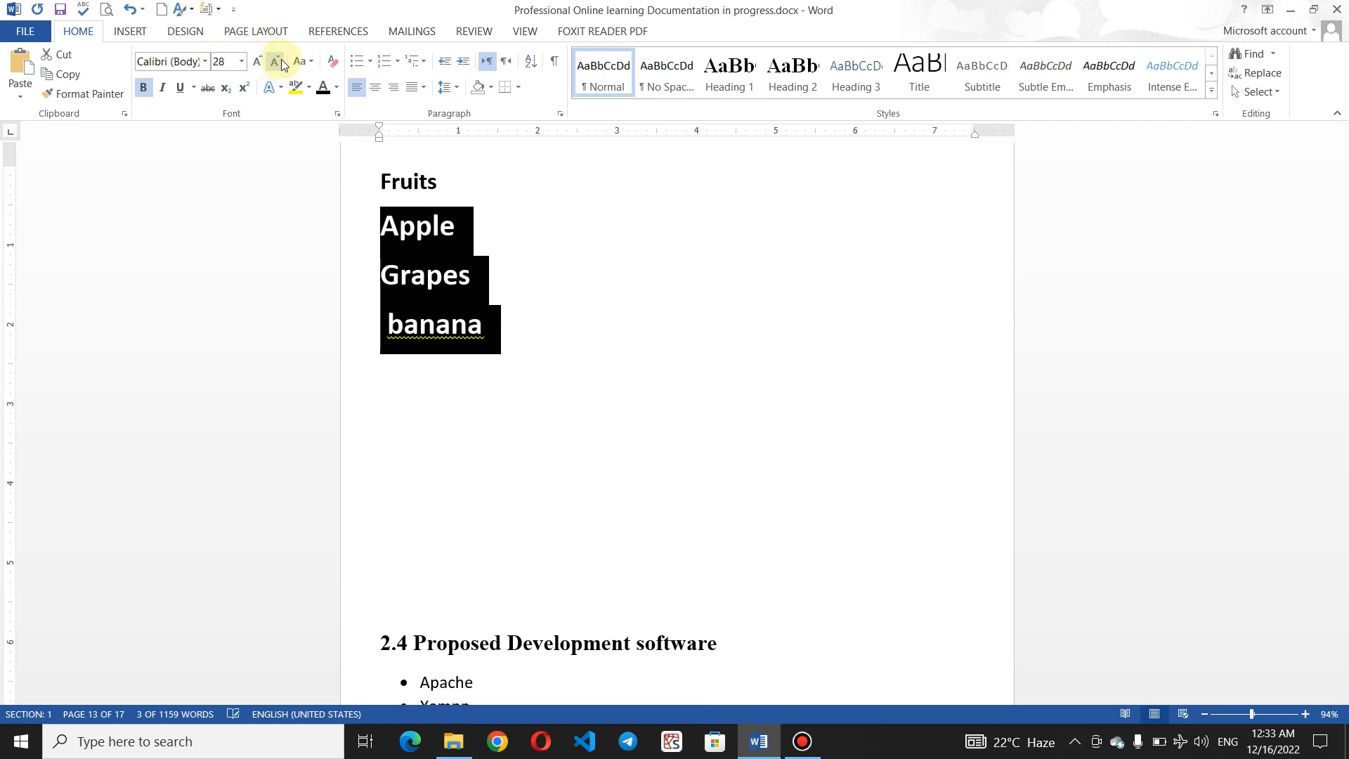
{"action": "left_click", "coordinate": [281, 62]}
{"action": "left_click", "coordinate": [281, 62]}
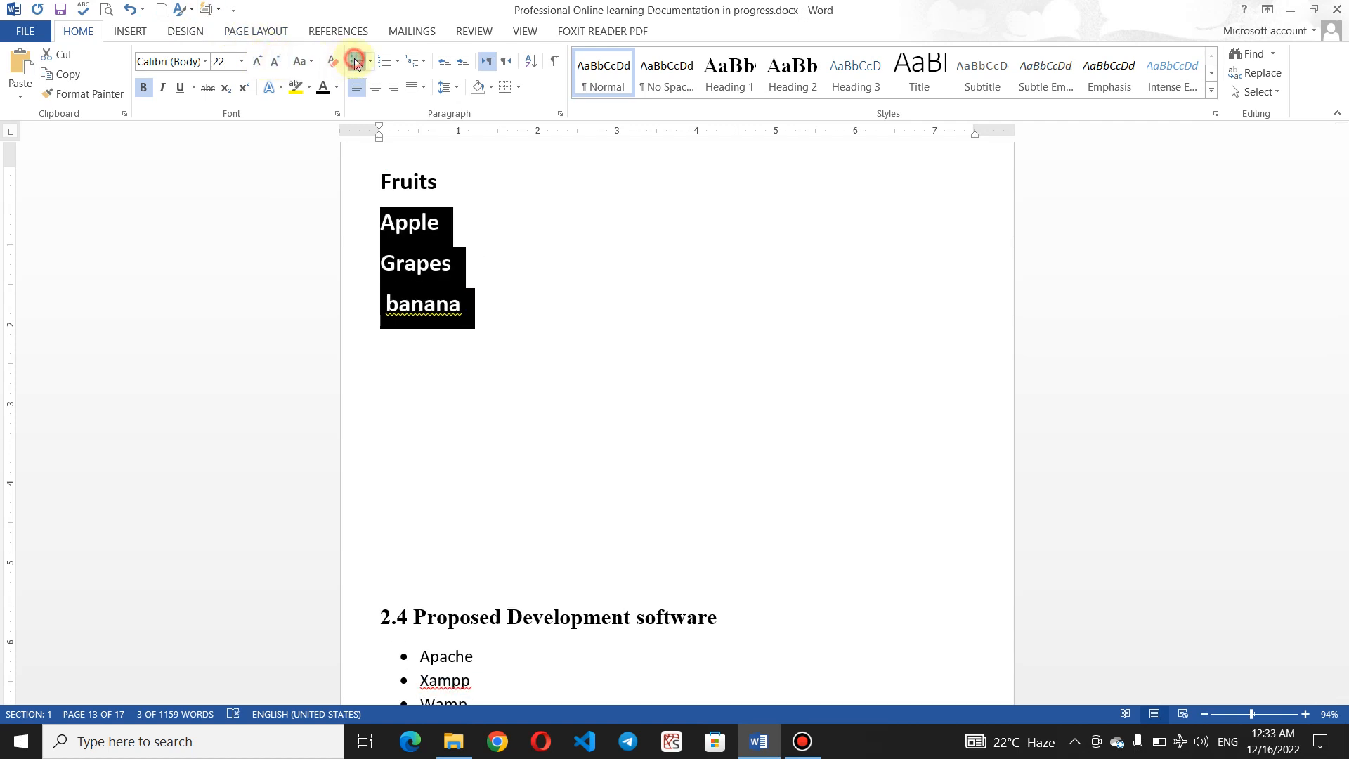
{"action": "left_click", "coordinate": [355, 61]}
{"action": "left_click", "coordinate": [282, 62]}
{"action": "left_click", "coordinate": [283, 61]}
{"action": "left_click", "coordinate": [282, 62]}
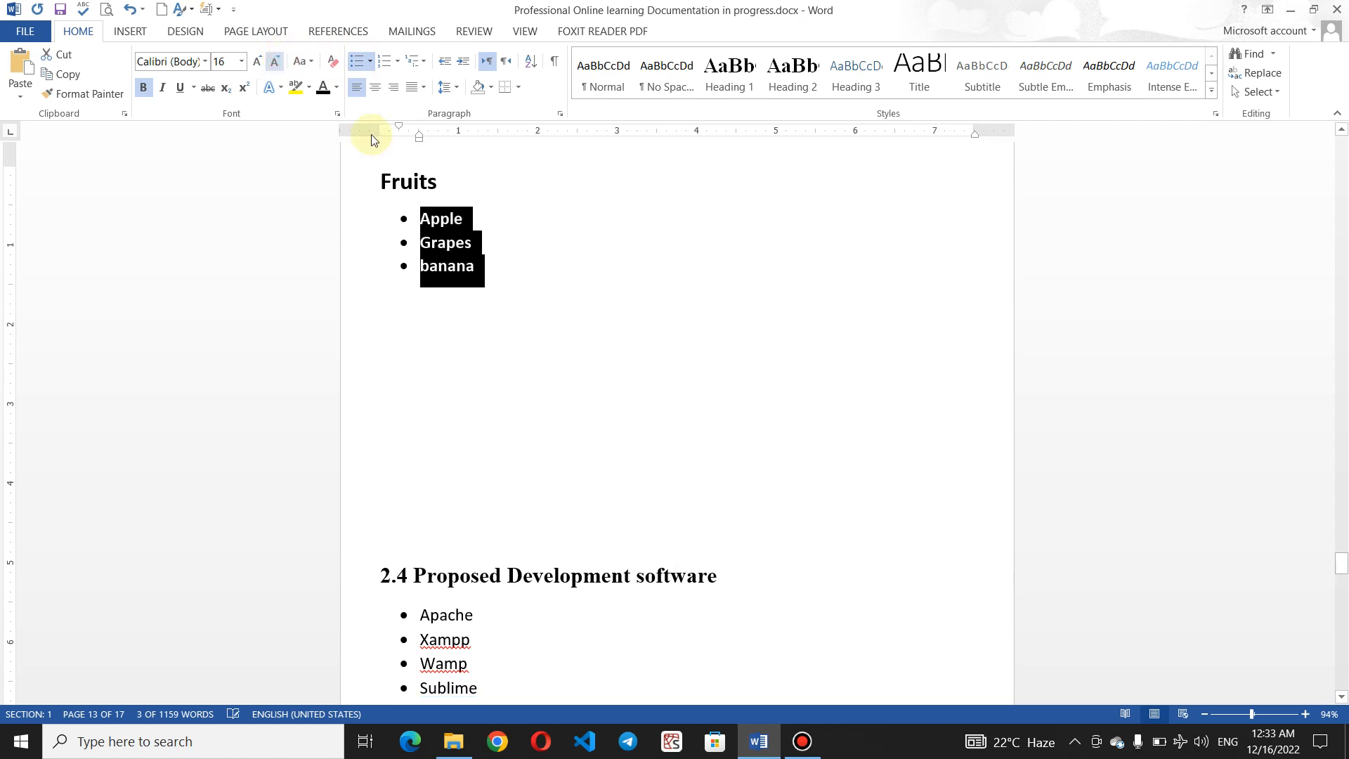
Step: Add a line reading "Colors" below the fruit list, leaving an empty line above it
{"action": "left_click", "coordinate": [410, 321]}
{"action": "key", "text": "Return"}
{"action": "type", "text": "Colors"}
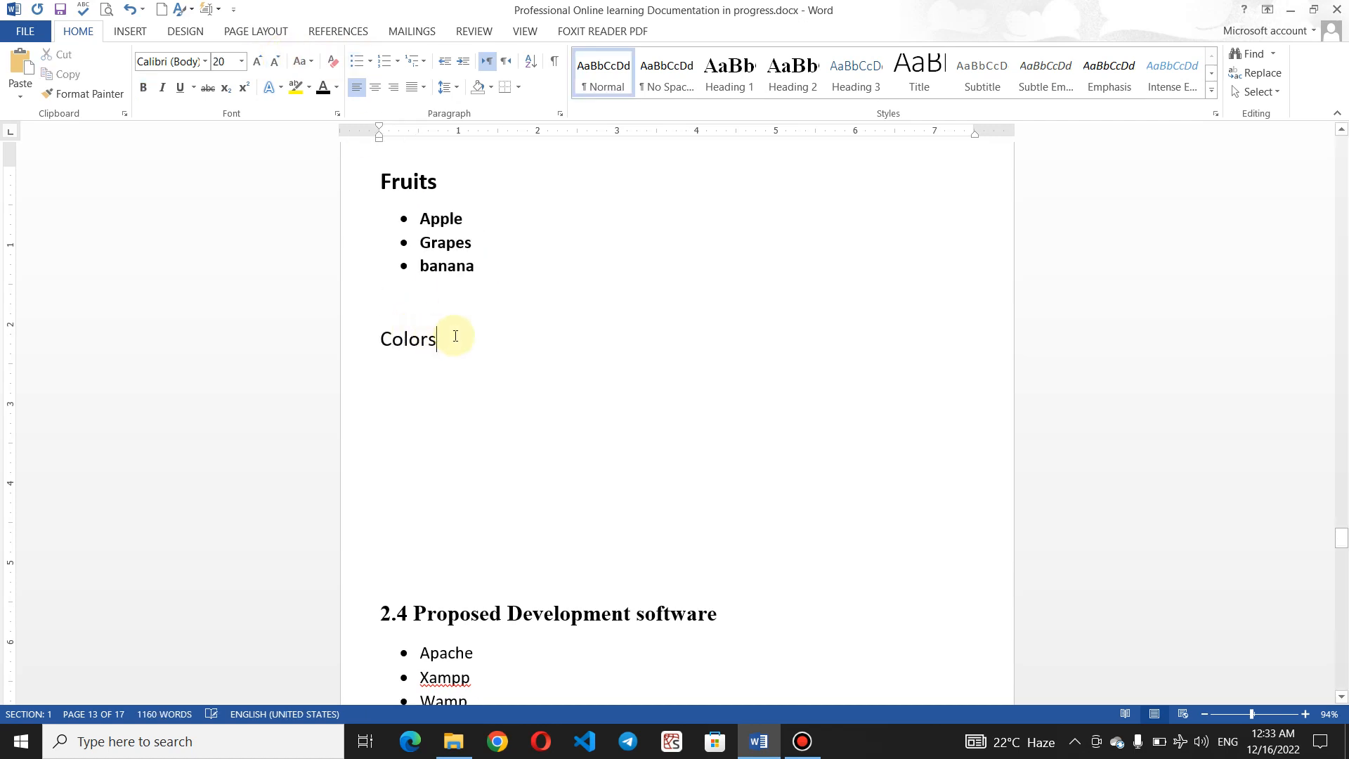
Step: Make the "Colors" line bold and increase its font size to 24
{"action": "left_click_drag", "start_coordinate": [455, 334], "coordinate": [364, 334]}
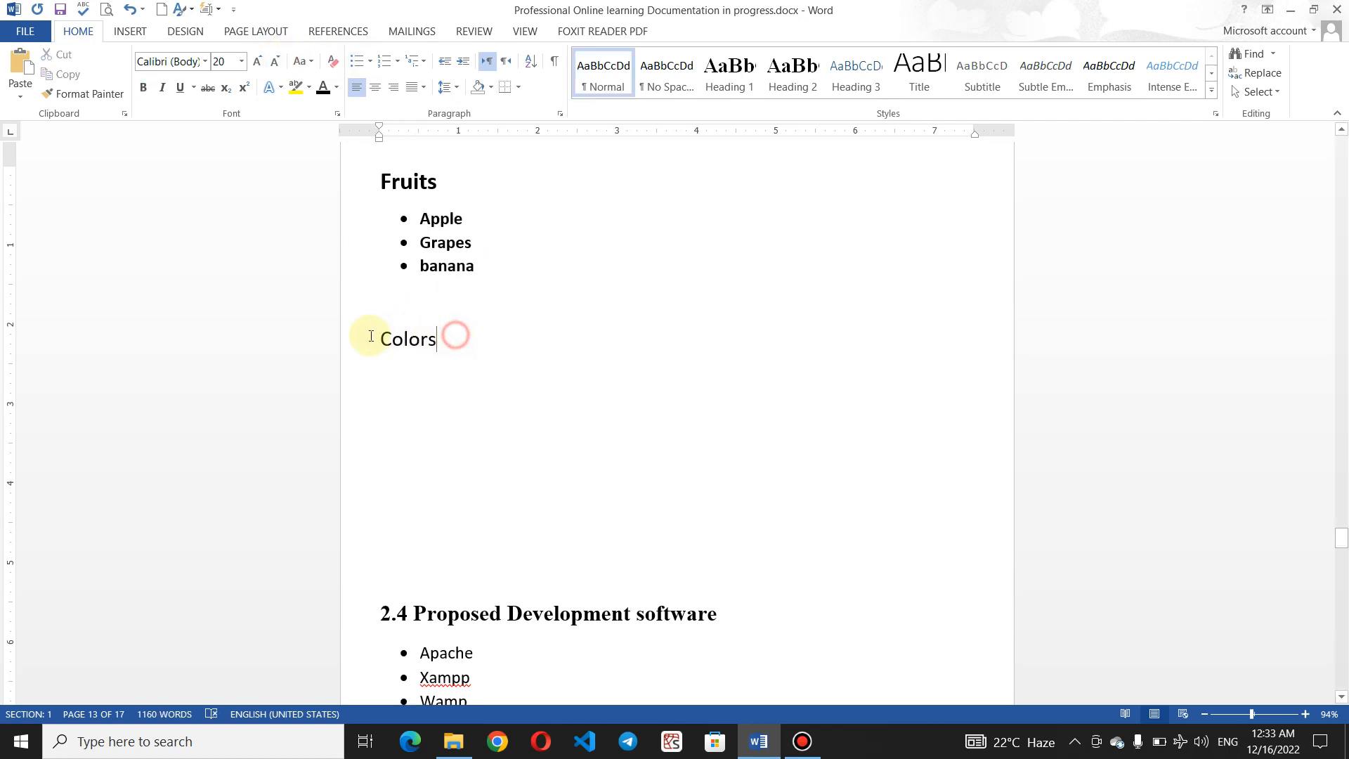
{"action": "left_click", "coordinate": [144, 88]}
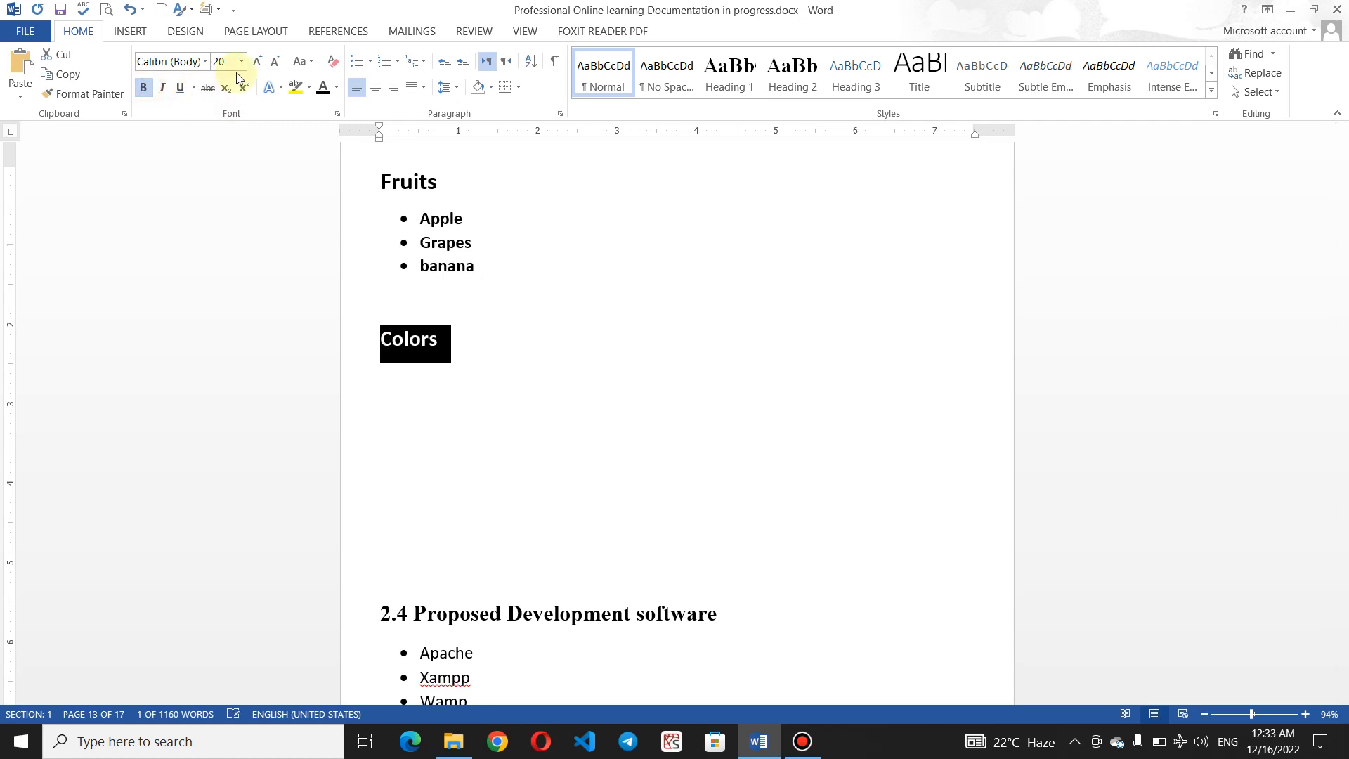
{"action": "left_click", "coordinate": [256, 62]}
{"action": "left_click", "coordinate": [256, 62]}
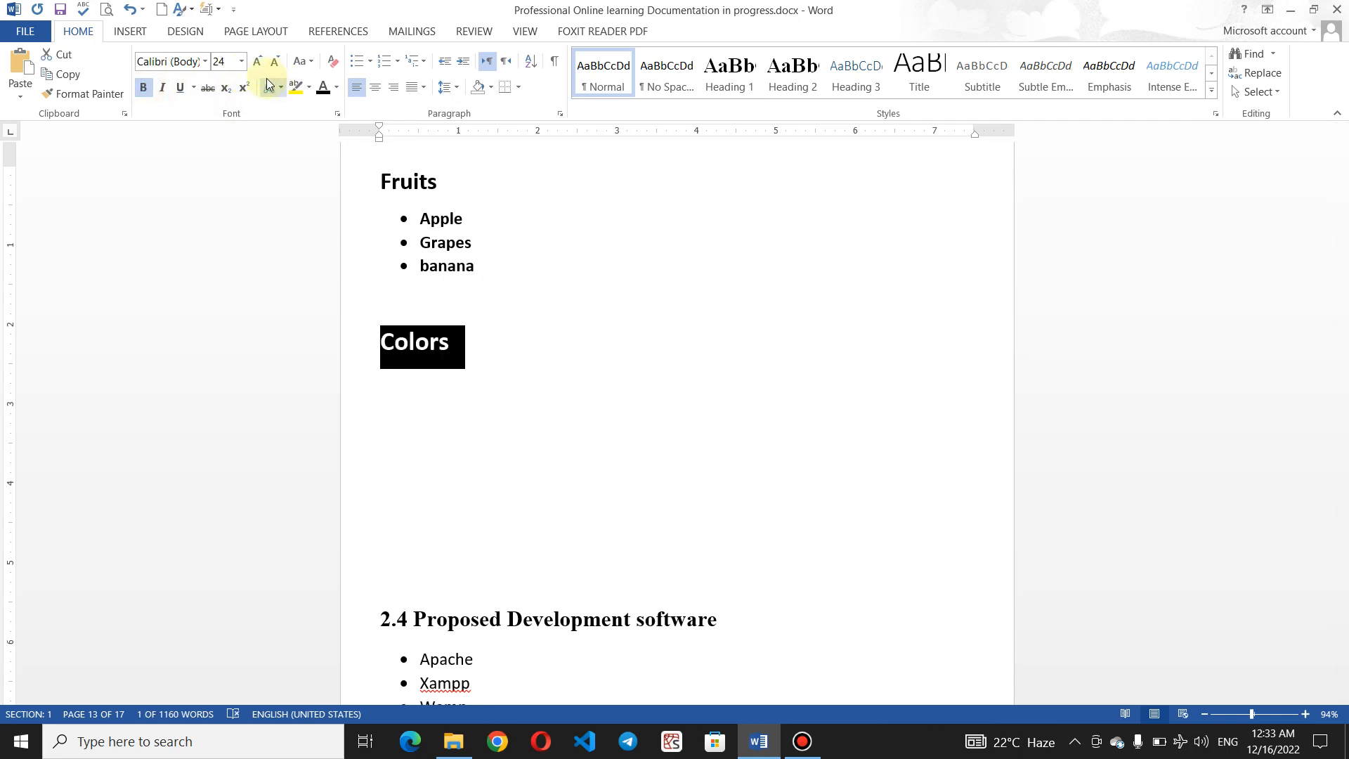
Step: Enter "Black", "White", "Red" and "Blue" on separate lines beneath the "Colors" heading
{"action": "left_click", "coordinate": [473, 375]}
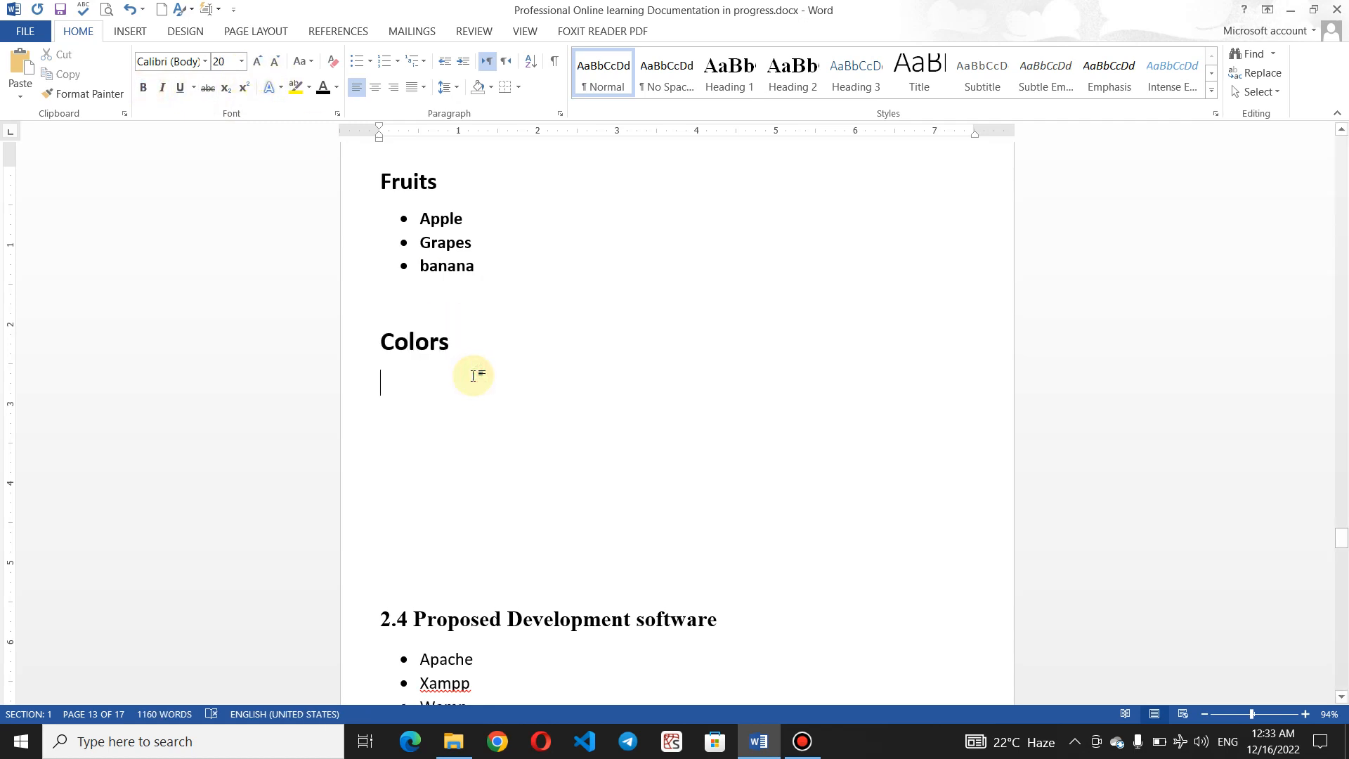
{"action": "type", "text": "Black"}
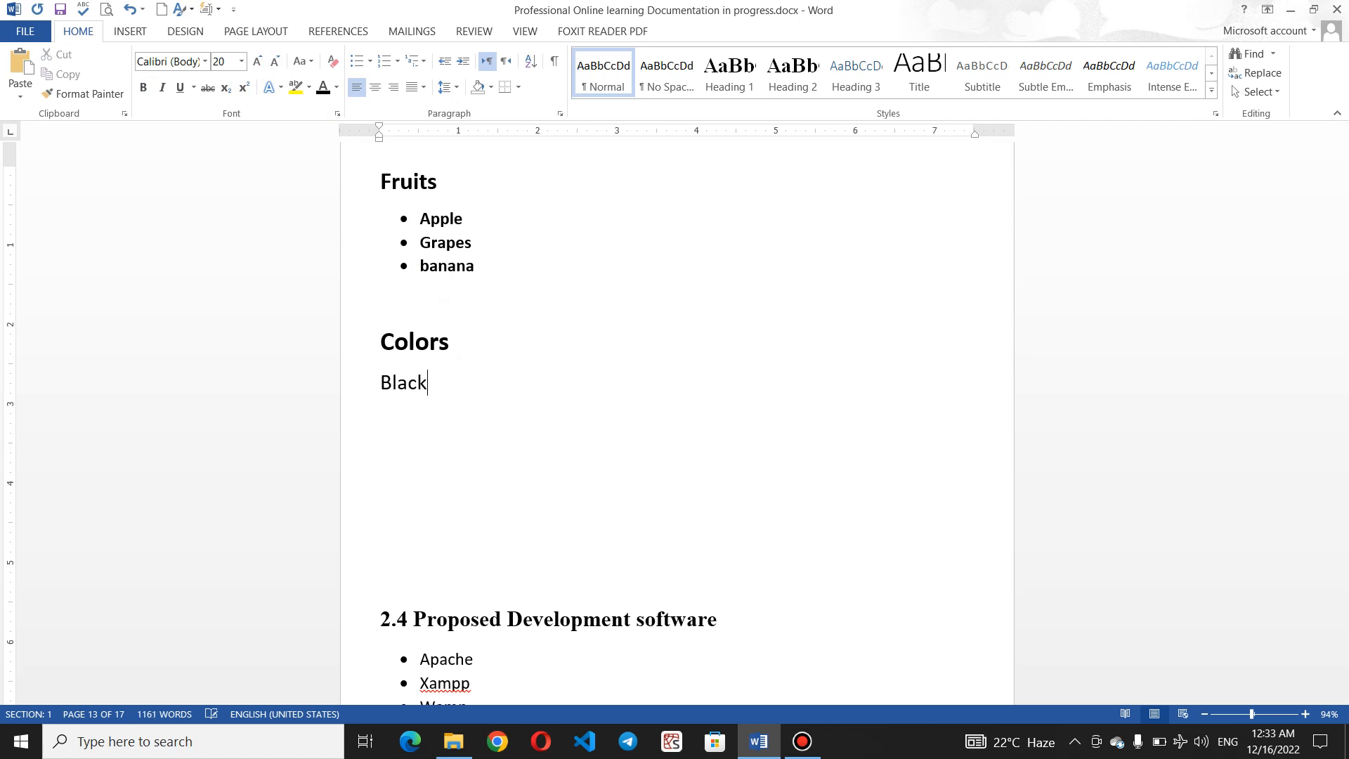
{"action": "key", "text": "Return"}
{"action": "type", "text": "White"}
{"action": "key", "text": "Return"}
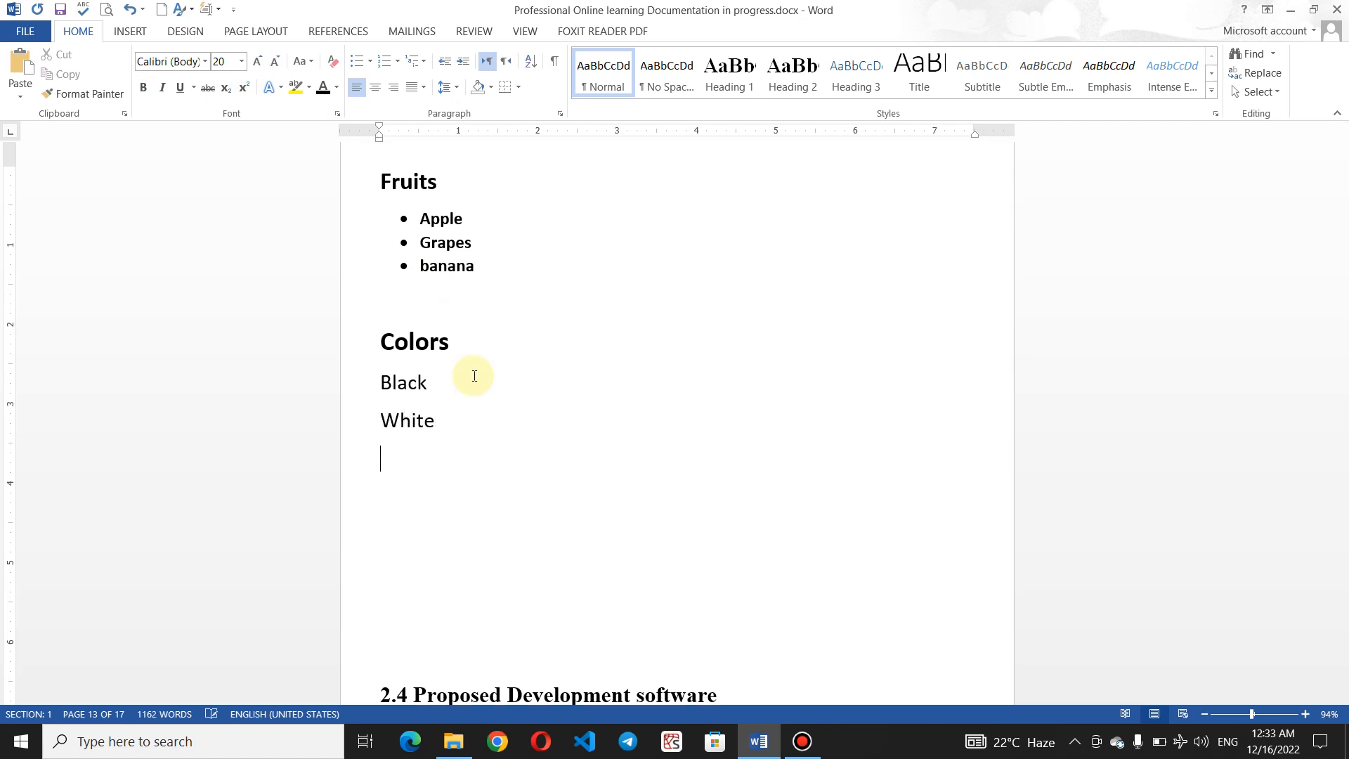
{"action": "type", "text": "Red"}
{"action": "key", "text": "Return"}
{"action": "type", "text": "Blue"}
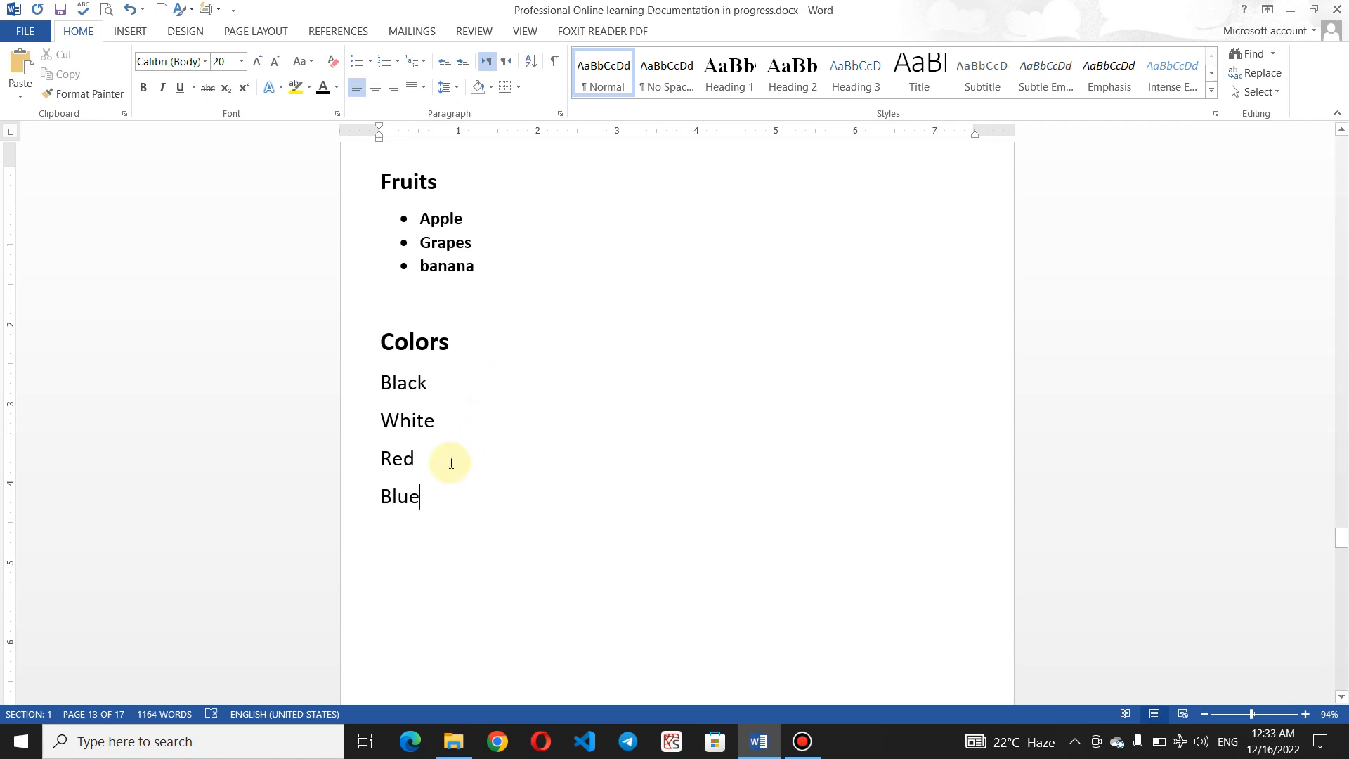
Step: Reduce the four color names to font size 16 and turn them into a bulleted list
{"action": "left_click", "coordinate": [435, 498]}
{"action": "left_click_drag", "start_coordinate": [435, 498], "coordinate": [361, 391]}
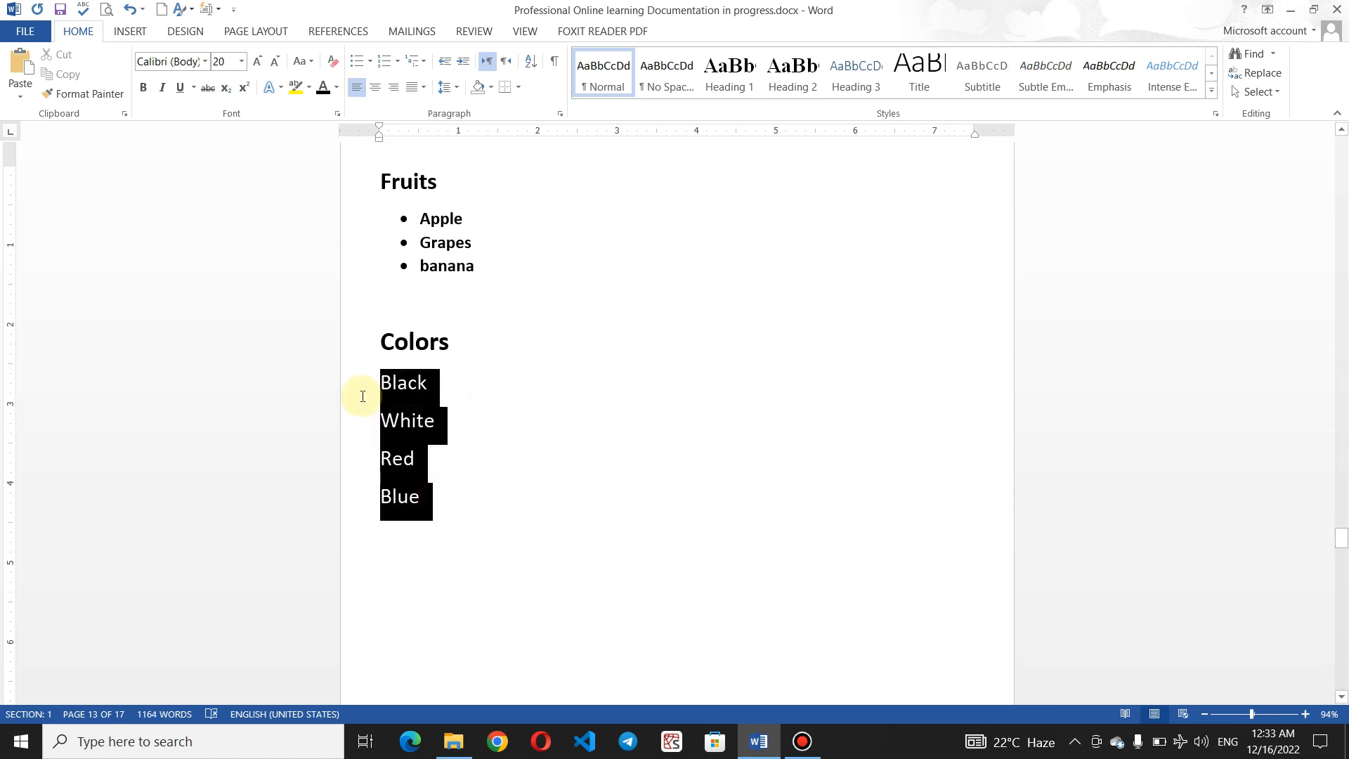
{"action": "left_click", "coordinate": [274, 63]}
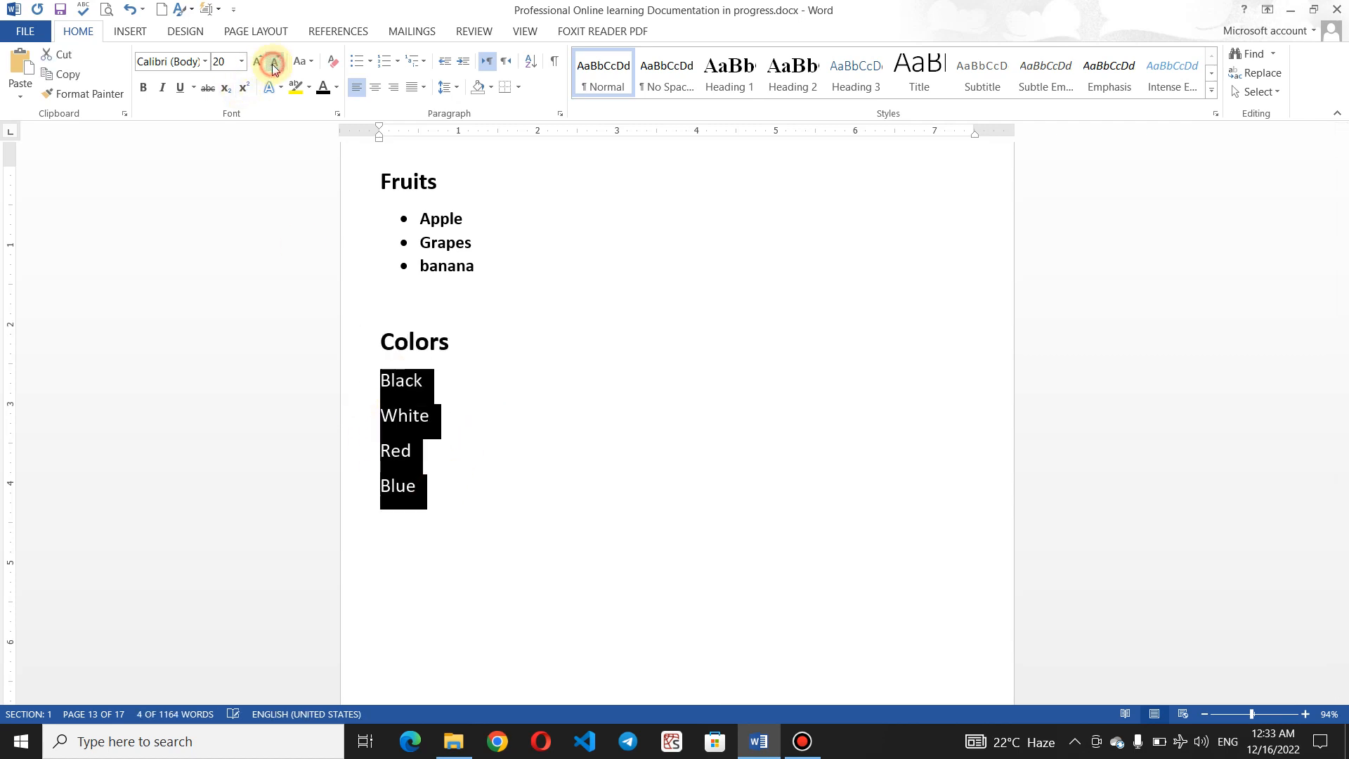
{"action": "left_click", "coordinate": [275, 63]}
{"action": "left_click", "coordinate": [356, 65]}
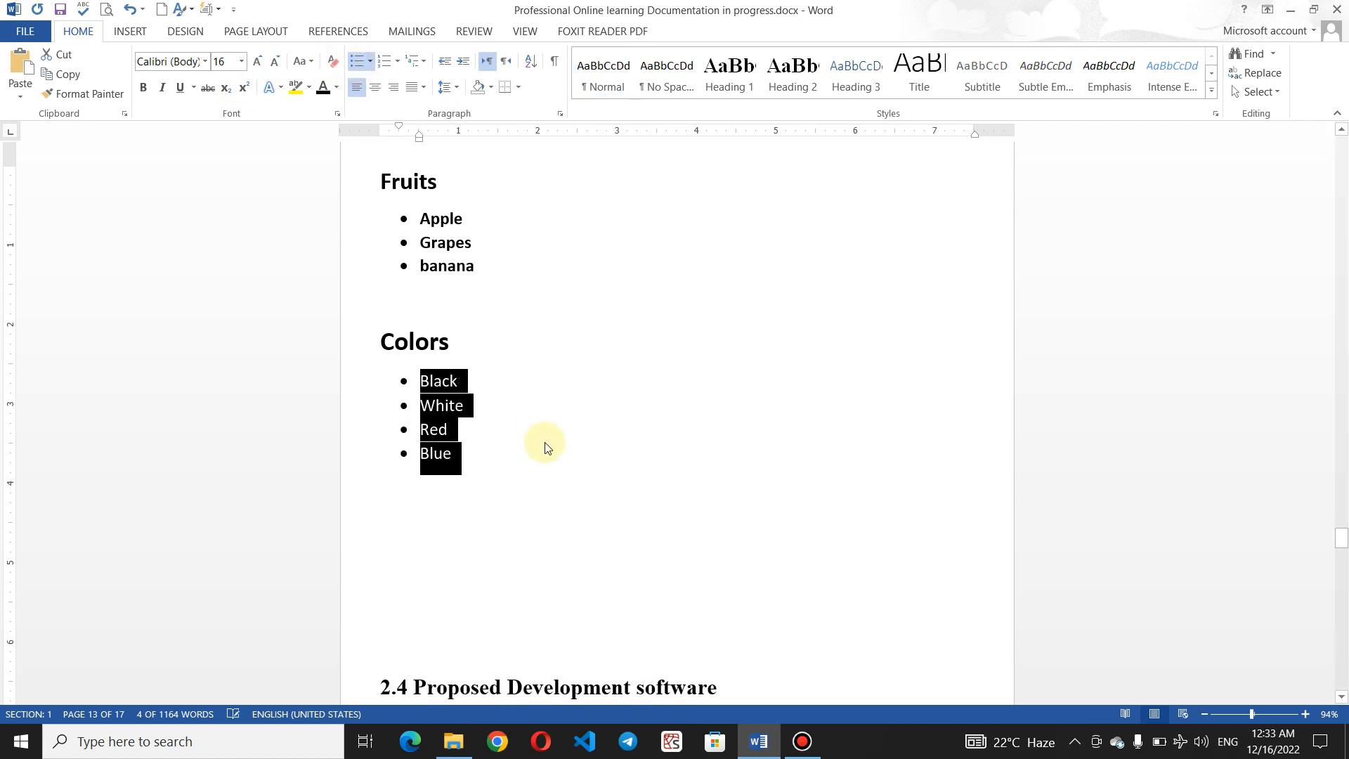
{"action": "left_click", "coordinate": [527, 472]}
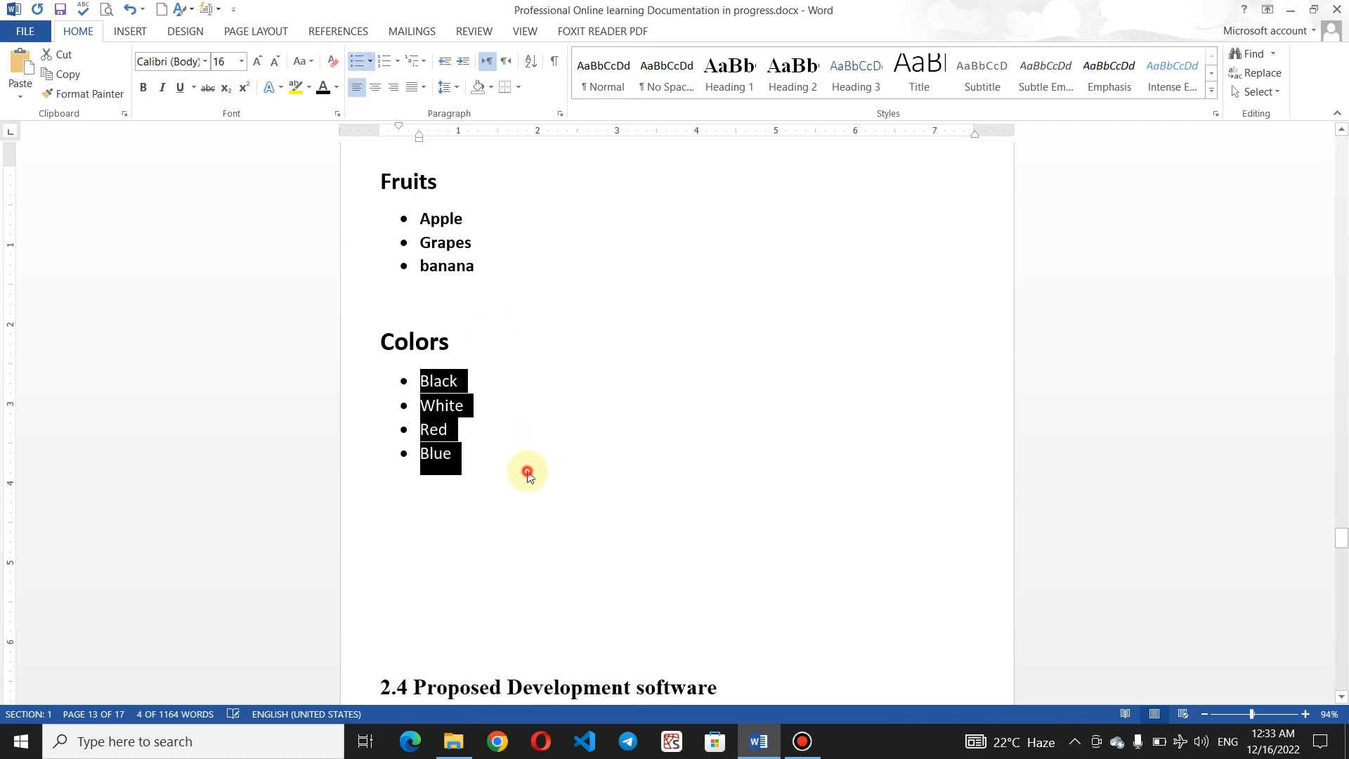
Step: Delete the surplus empty lines between the color list and the "2.4 Proposed Development software" heading
{"action": "left_click", "coordinate": [434, 605]}
{"action": "key", "text": "BackSpace"}
{"action": "key", "text": "BackSpace"}
{"action": "key", "text": "BackSpace"}
{"action": "key", "text": "BackSpace"}
{"action": "key", "text": "BackSpace"}
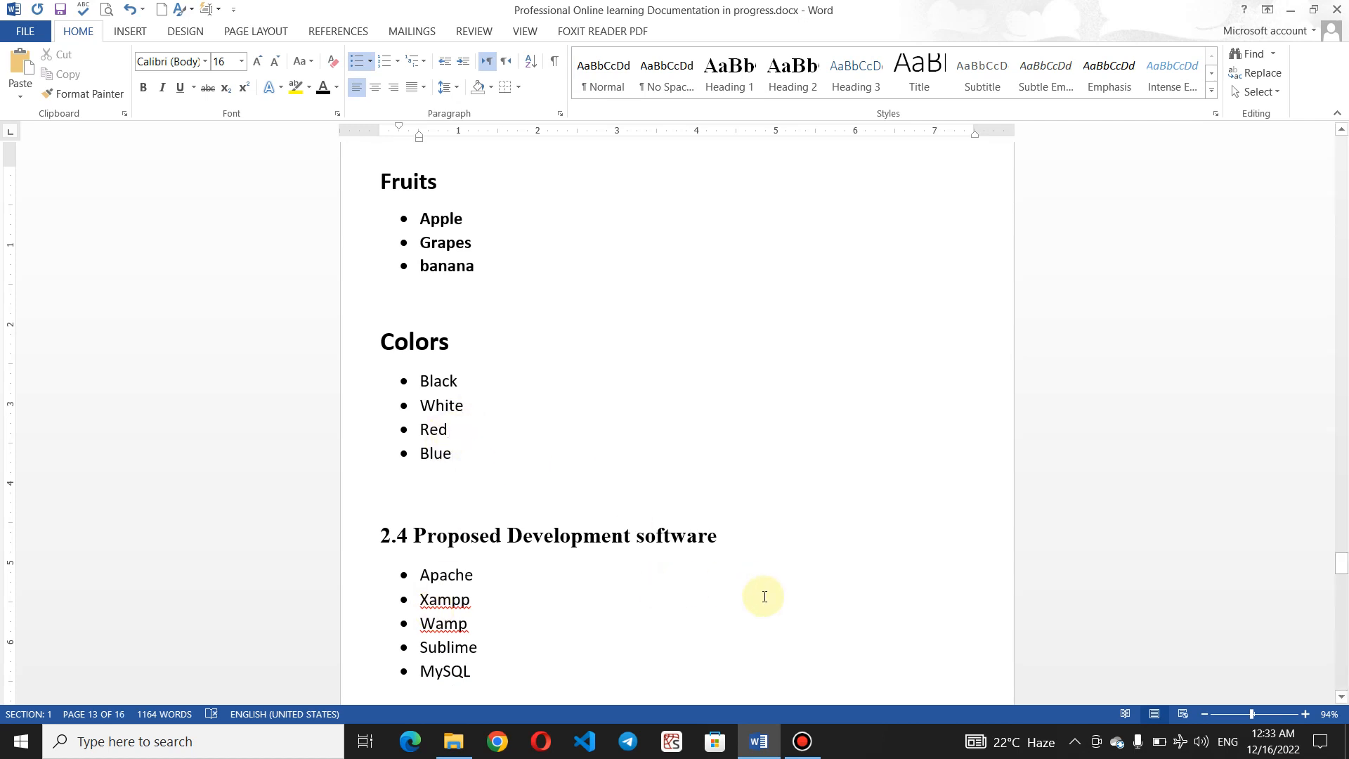
Step: Mark "Apple" in the fruit list as a citation in the Fruits category
{"action": "scroll", "coordinate": [764, 593], "scroll_direction": "down", "scroll_amount": 1, "text": "ctrl"}
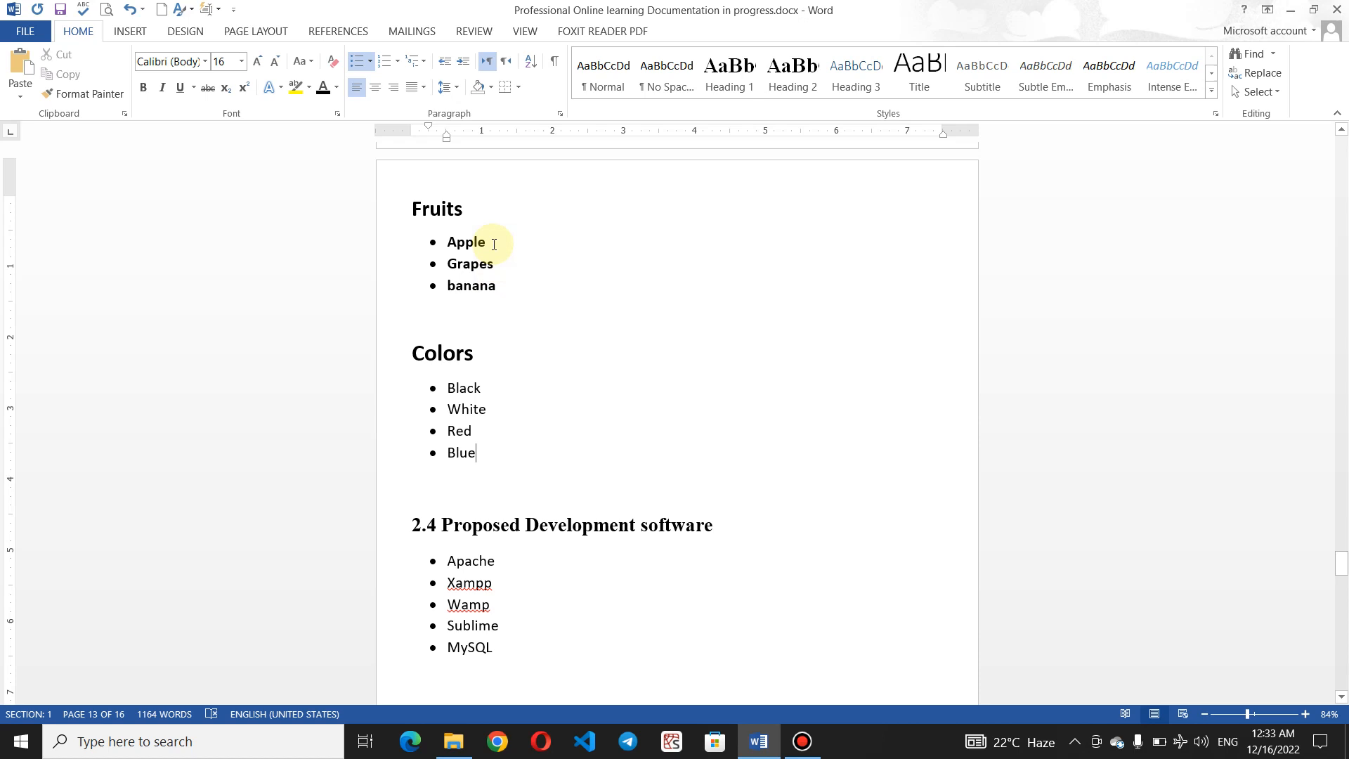
{"action": "double_click", "coordinate": [453, 242]}
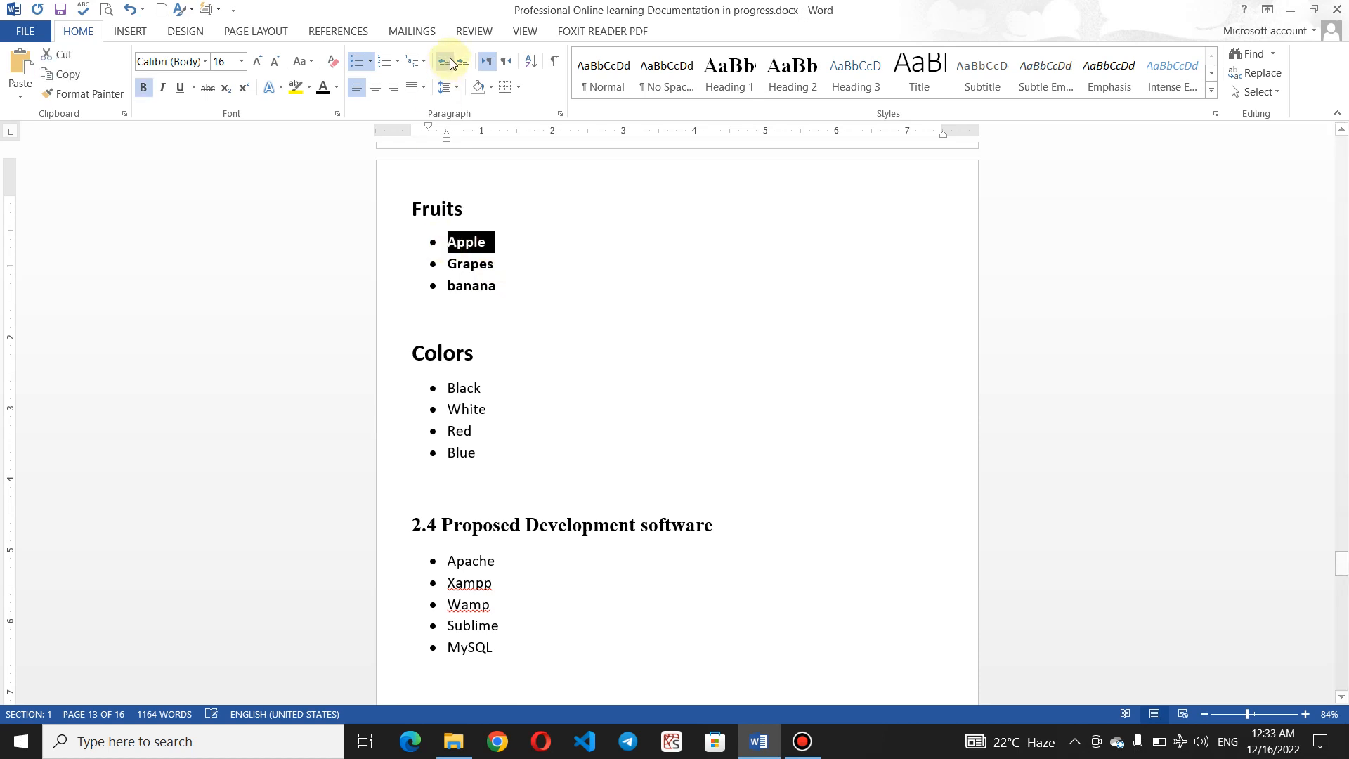
{"action": "left_click", "coordinate": [364, 29]}
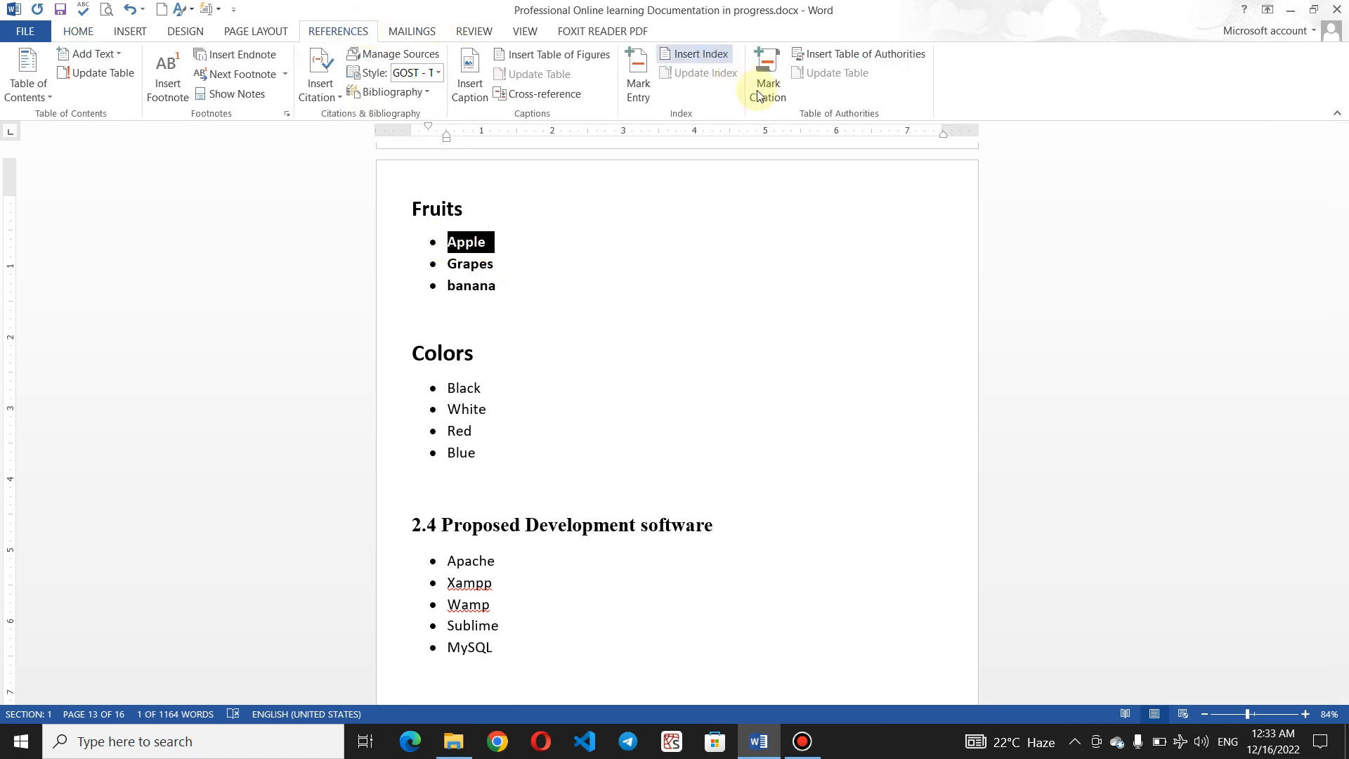
{"action": "left_click", "coordinate": [783, 76]}
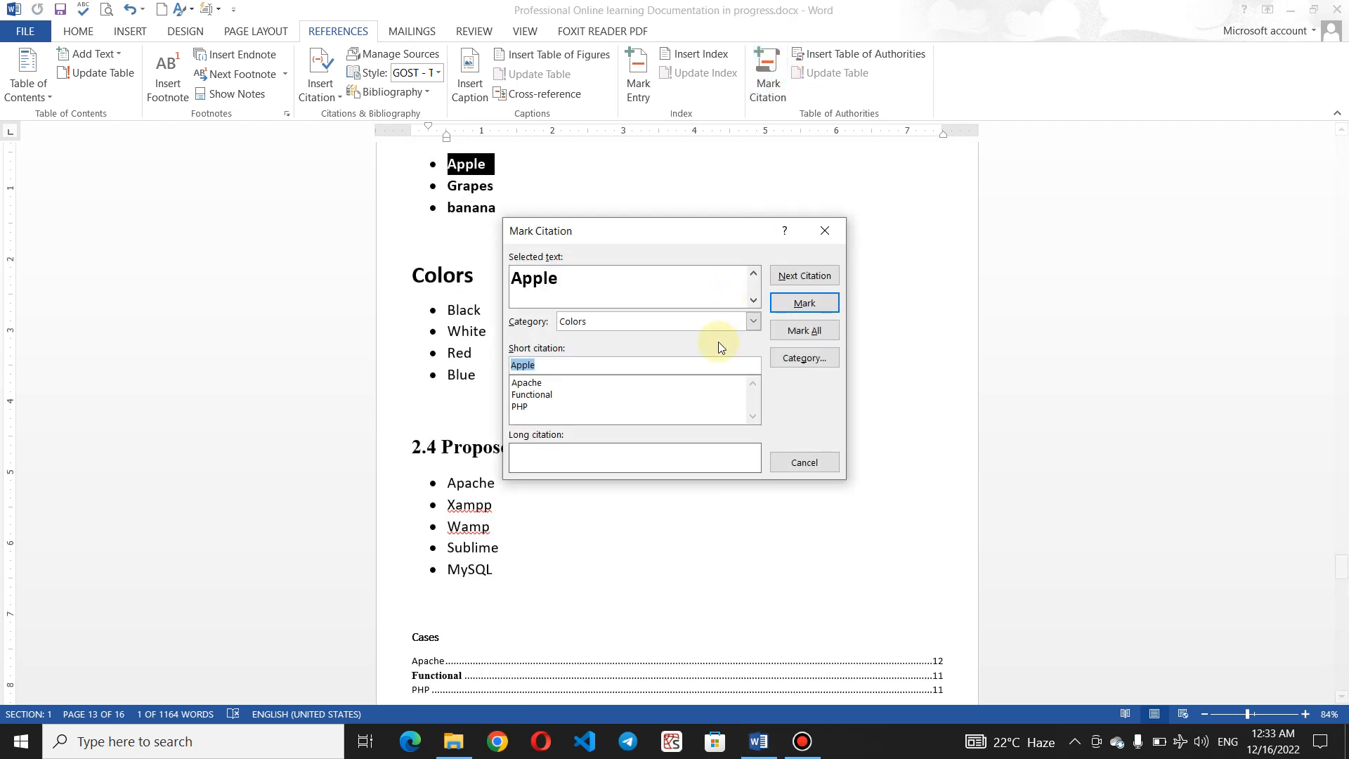
{"action": "left_click", "coordinate": [752, 322]}
{"action": "left_click", "coordinate": [702, 383]}
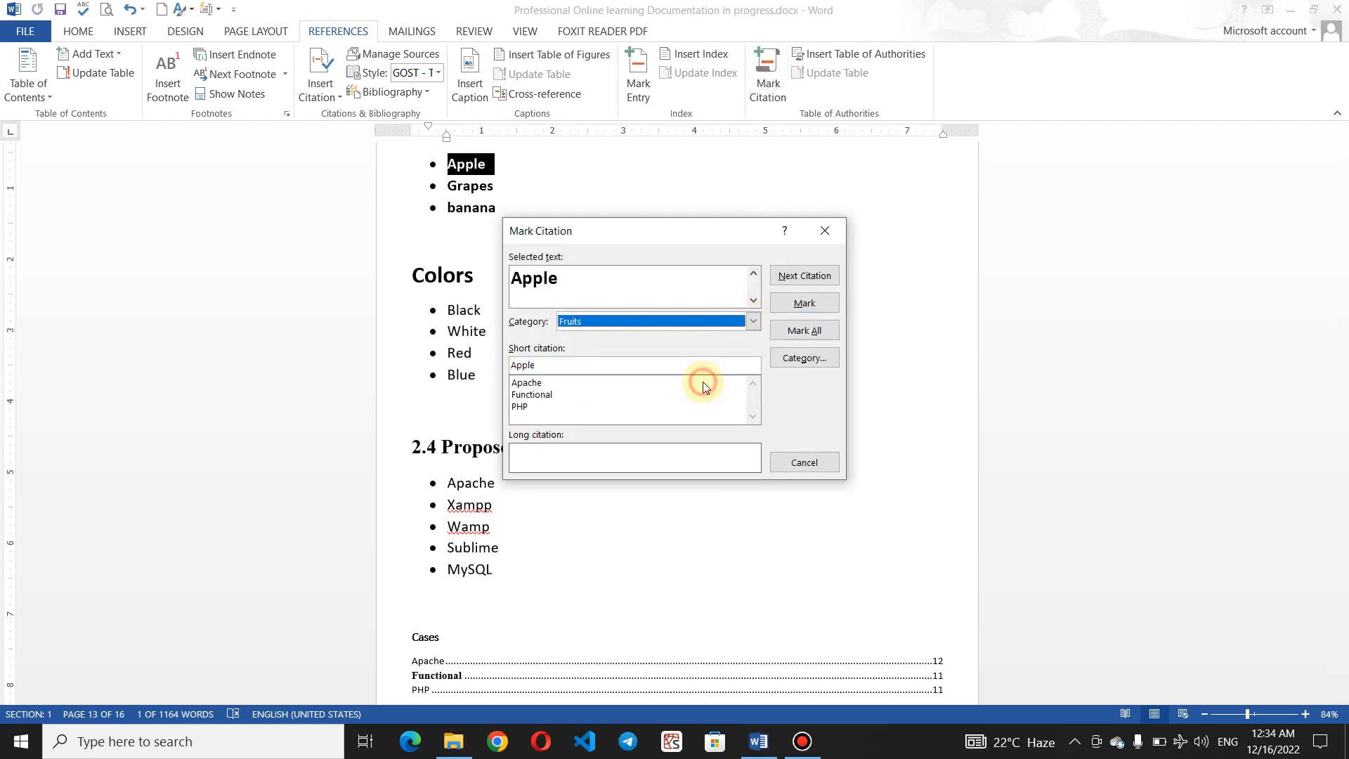
{"action": "left_click", "coordinate": [803, 305]}
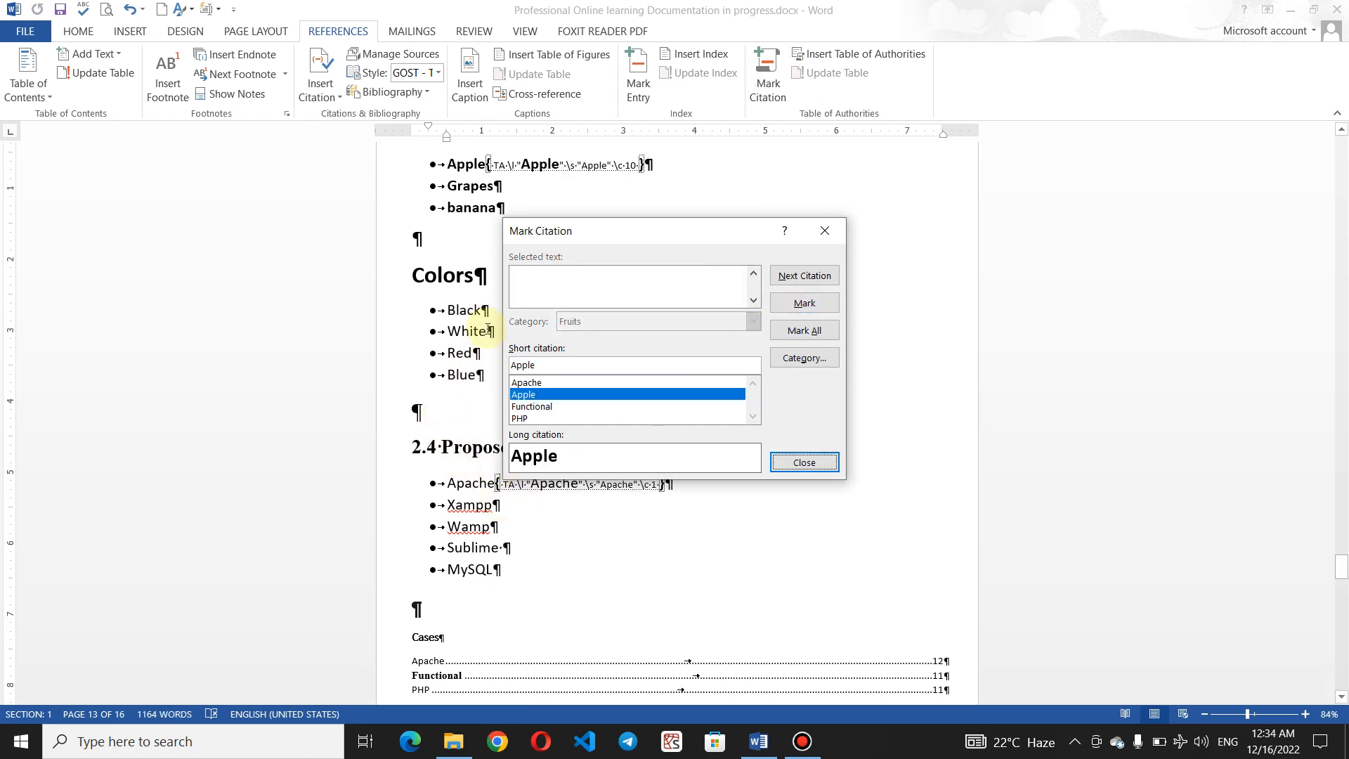
Step: Mark "Red" in the color list as a citation in the Colors category
{"action": "left_click", "coordinate": [476, 352]}
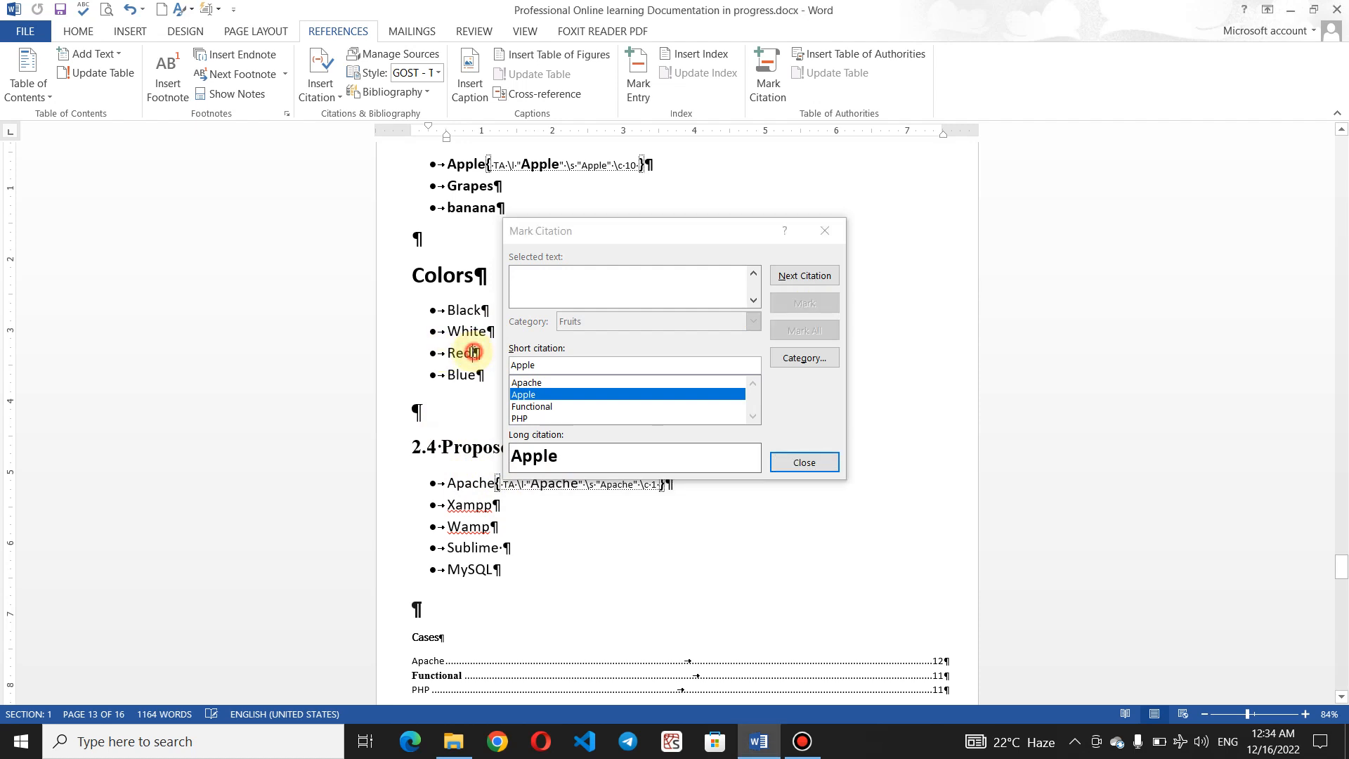
{"action": "double_click", "coordinate": [476, 352]}
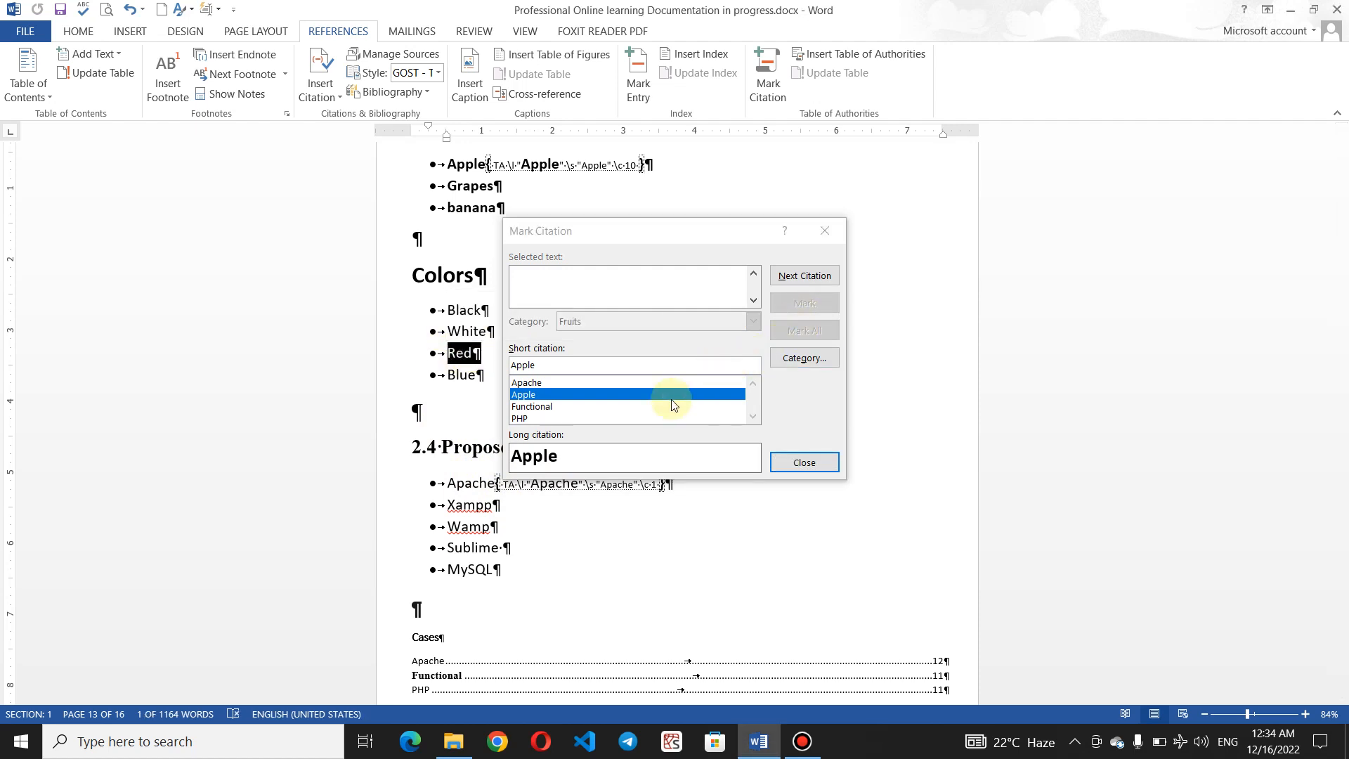
{"action": "left_click", "coordinate": [754, 321]}
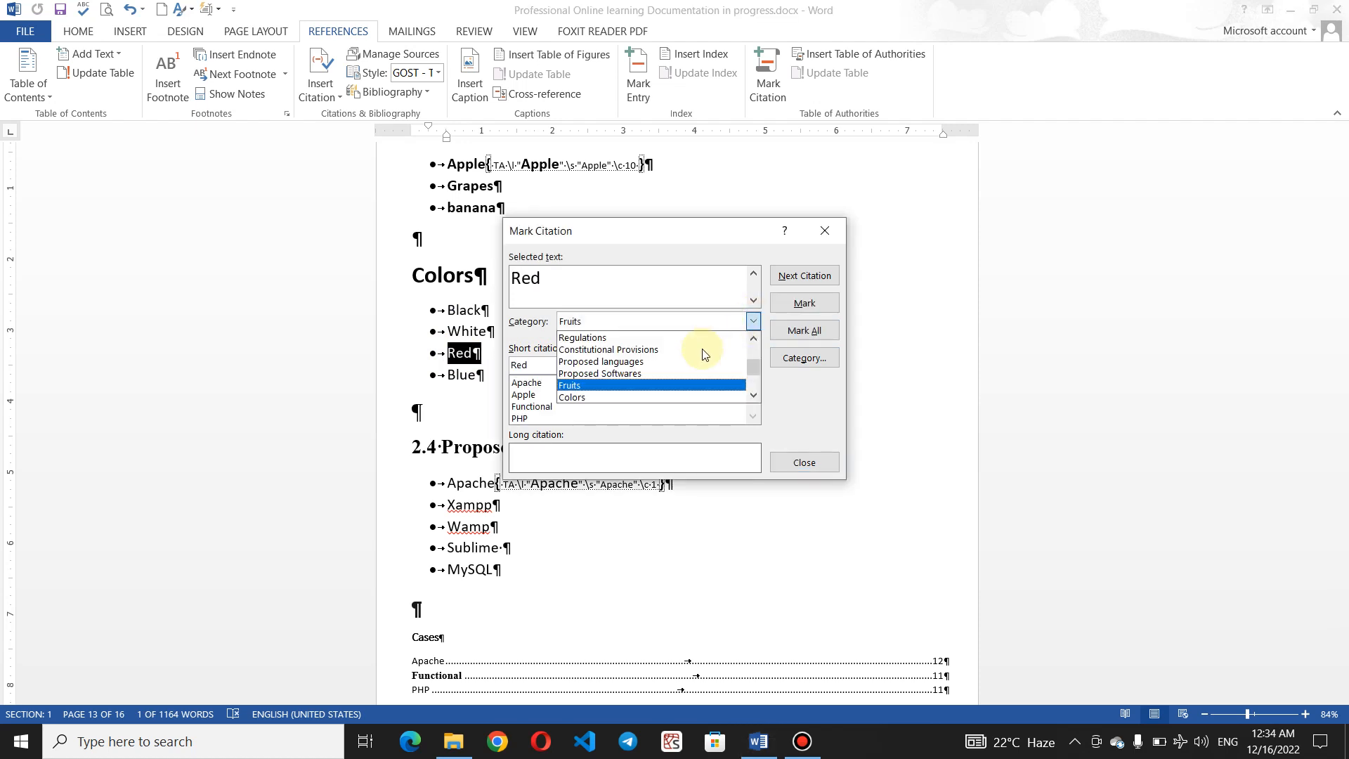
{"action": "left_click", "coordinate": [669, 397]}
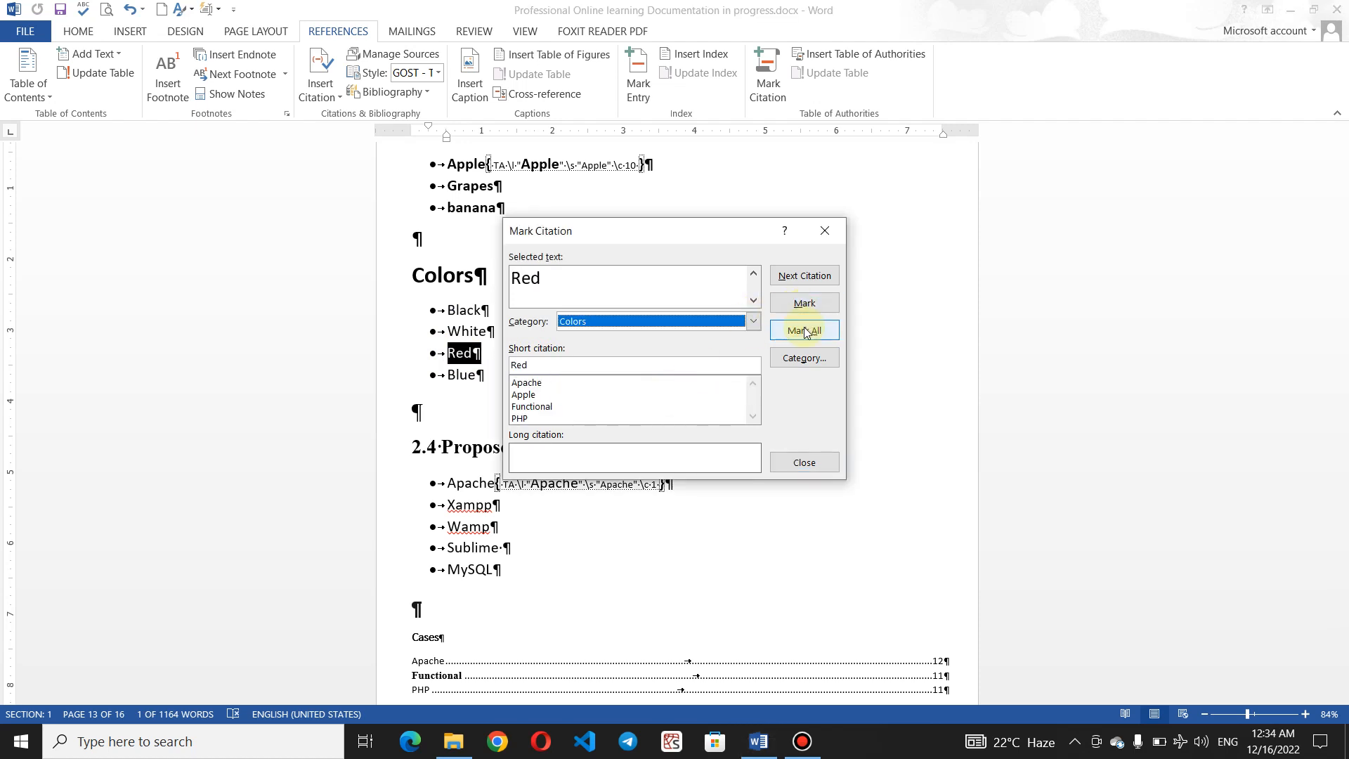
{"action": "left_click", "coordinate": [805, 303]}
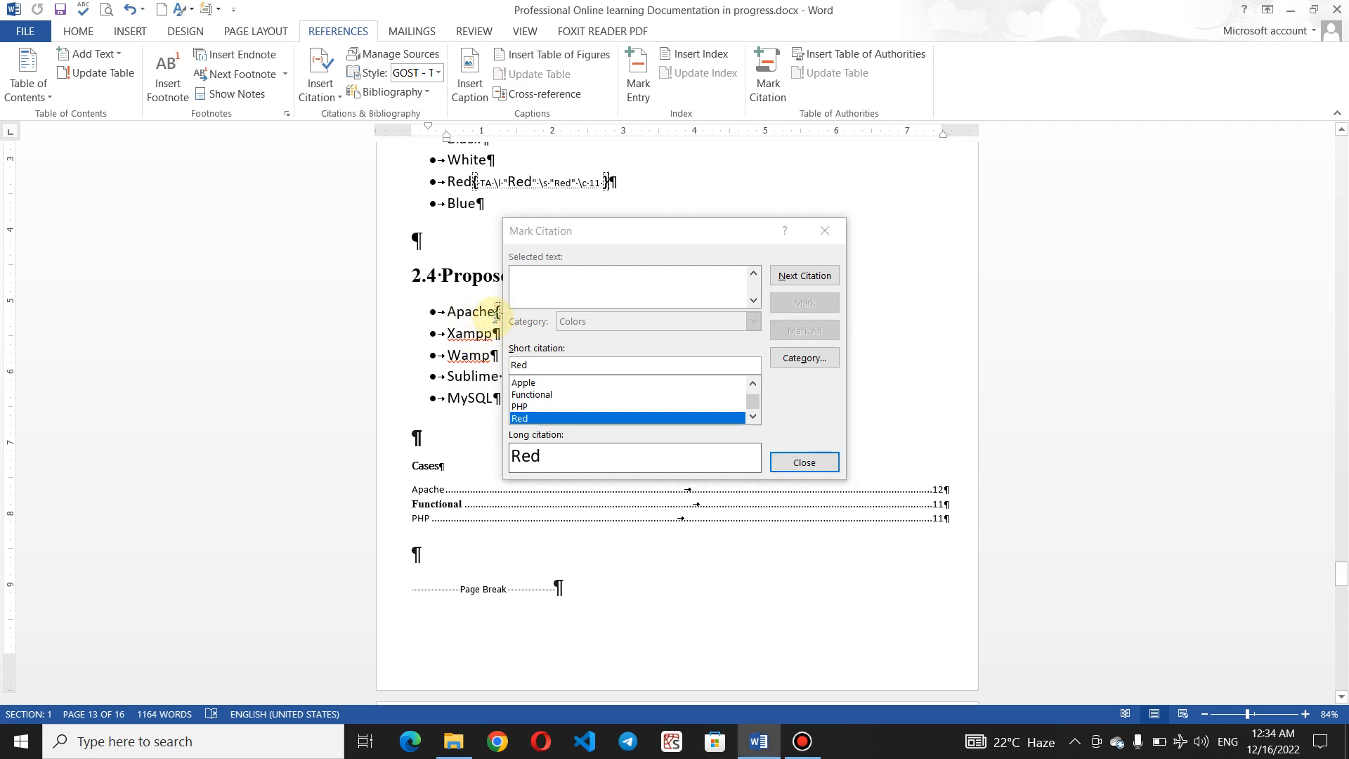
Step: Mark "Apache" in the development software list as a citation in the Cases category
{"action": "left_click_drag", "start_coordinate": [496, 314], "coordinate": [447, 314]}
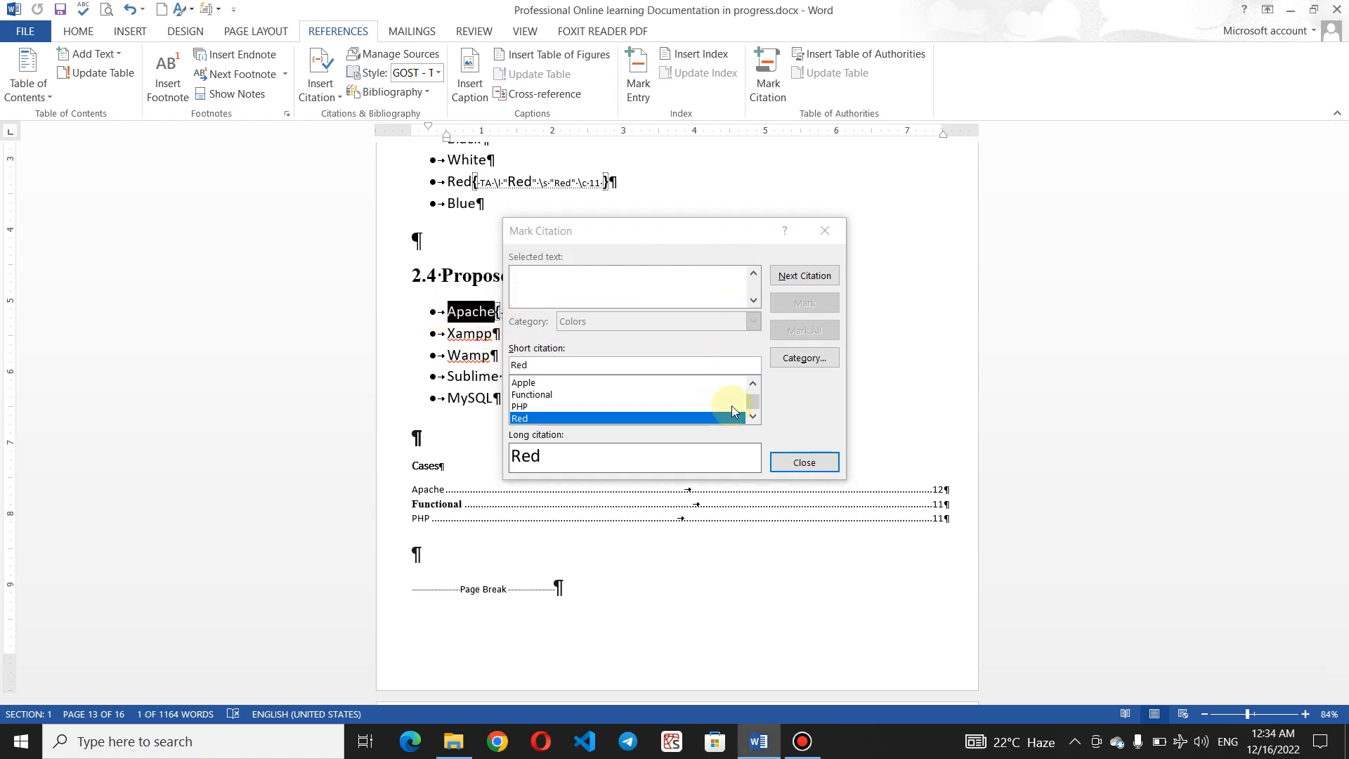
{"action": "left_click", "coordinate": [749, 322]}
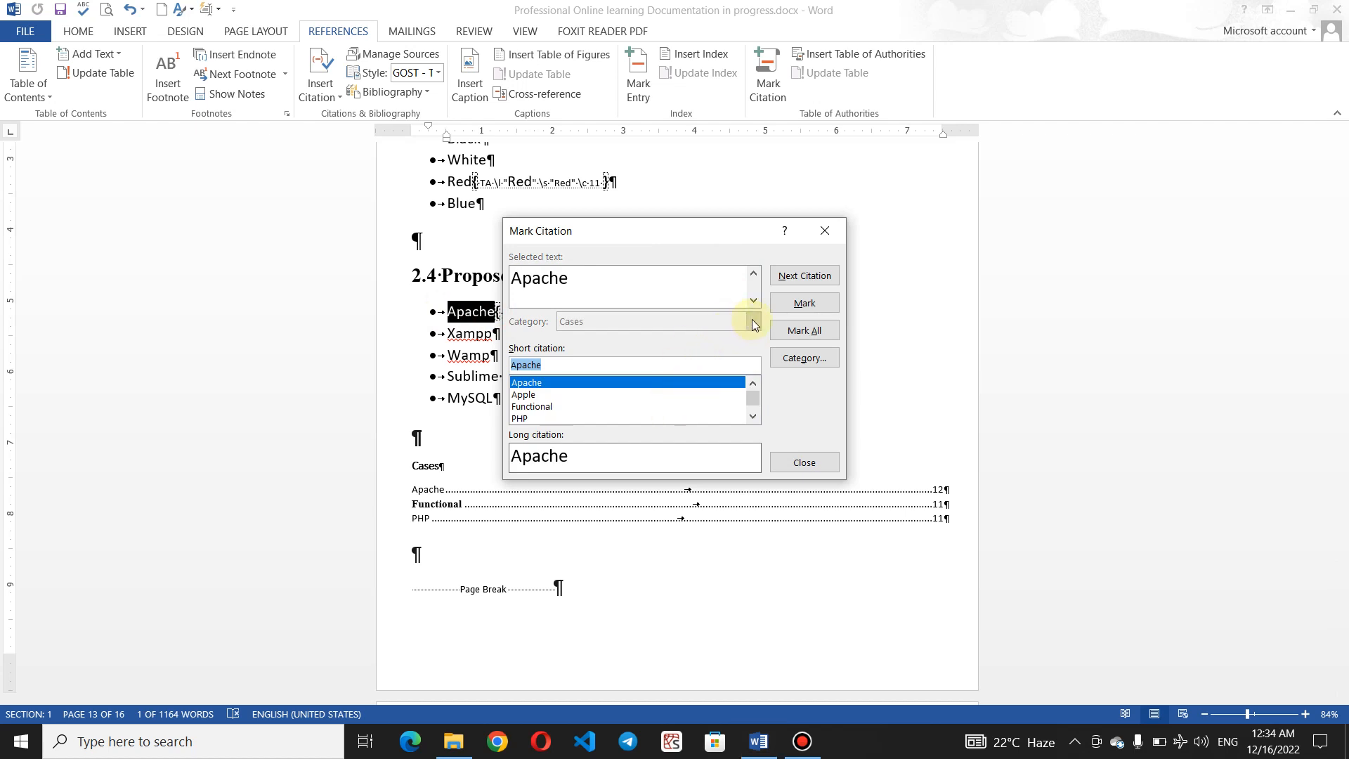
{"action": "left_click", "coordinate": [754, 323]}
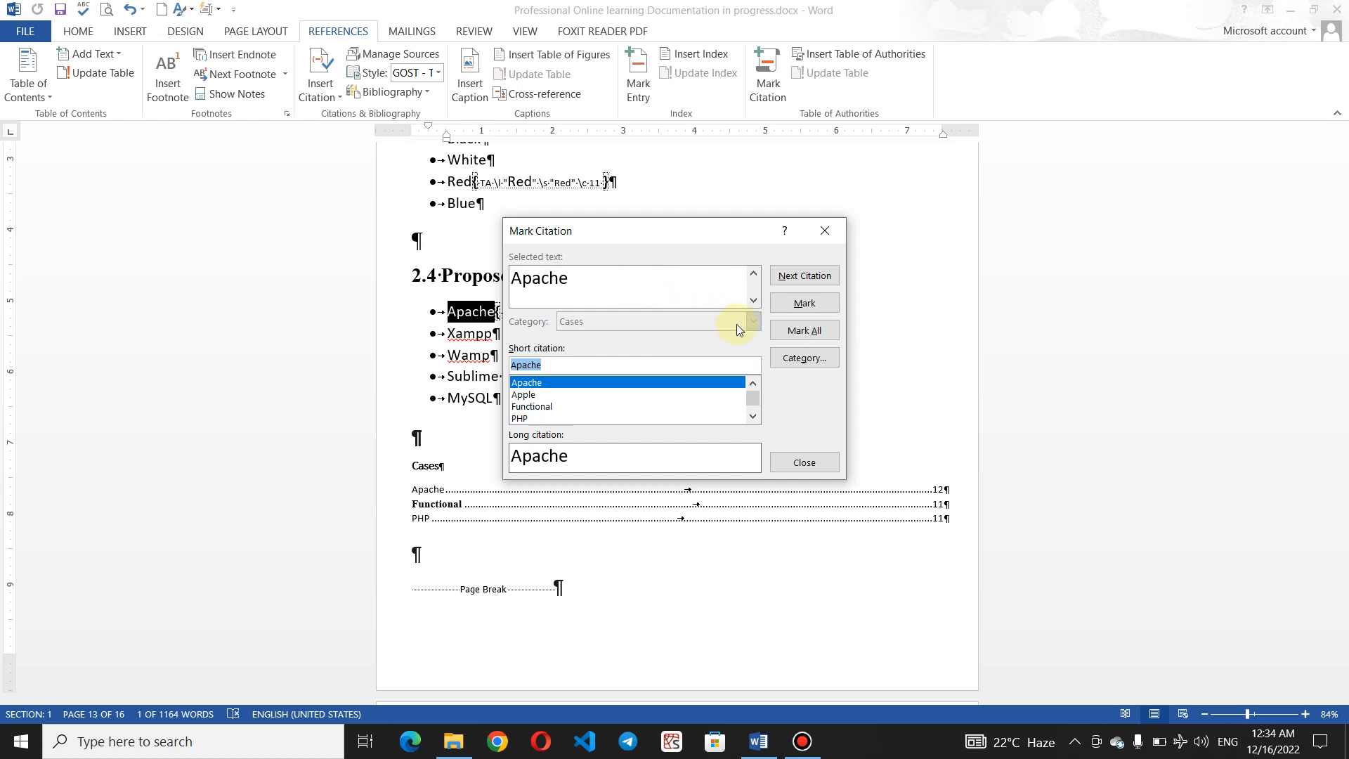
{"action": "left_click", "coordinate": [803, 302]}
Step: Mark "MySQL" in the development software list as a citation in the Proposed Softwares category
{"action": "left_click_drag", "start_coordinate": [448, 268], "coordinate": [499, 269]}
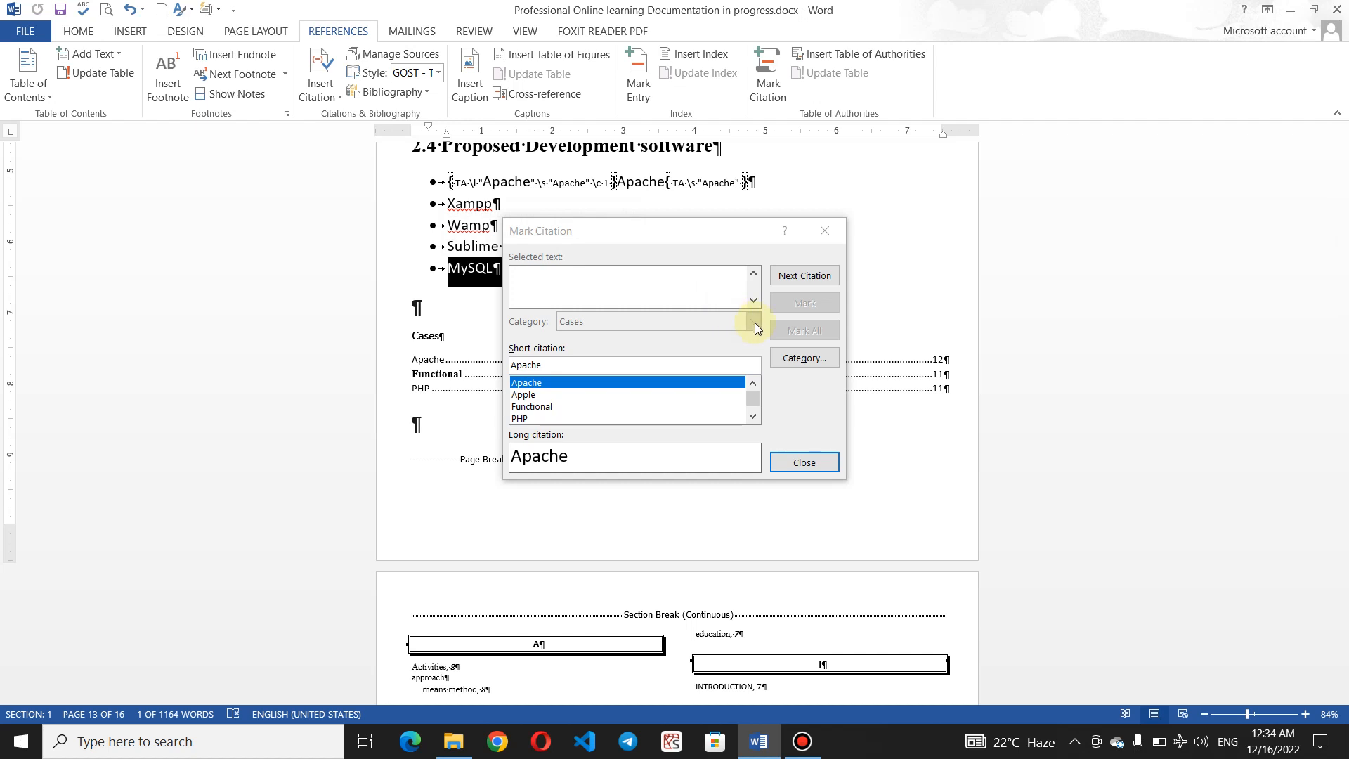
{"action": "left_click", "coordinate": [755, 327]}
{"action": "left_click", "coordinate": [754, 323]}
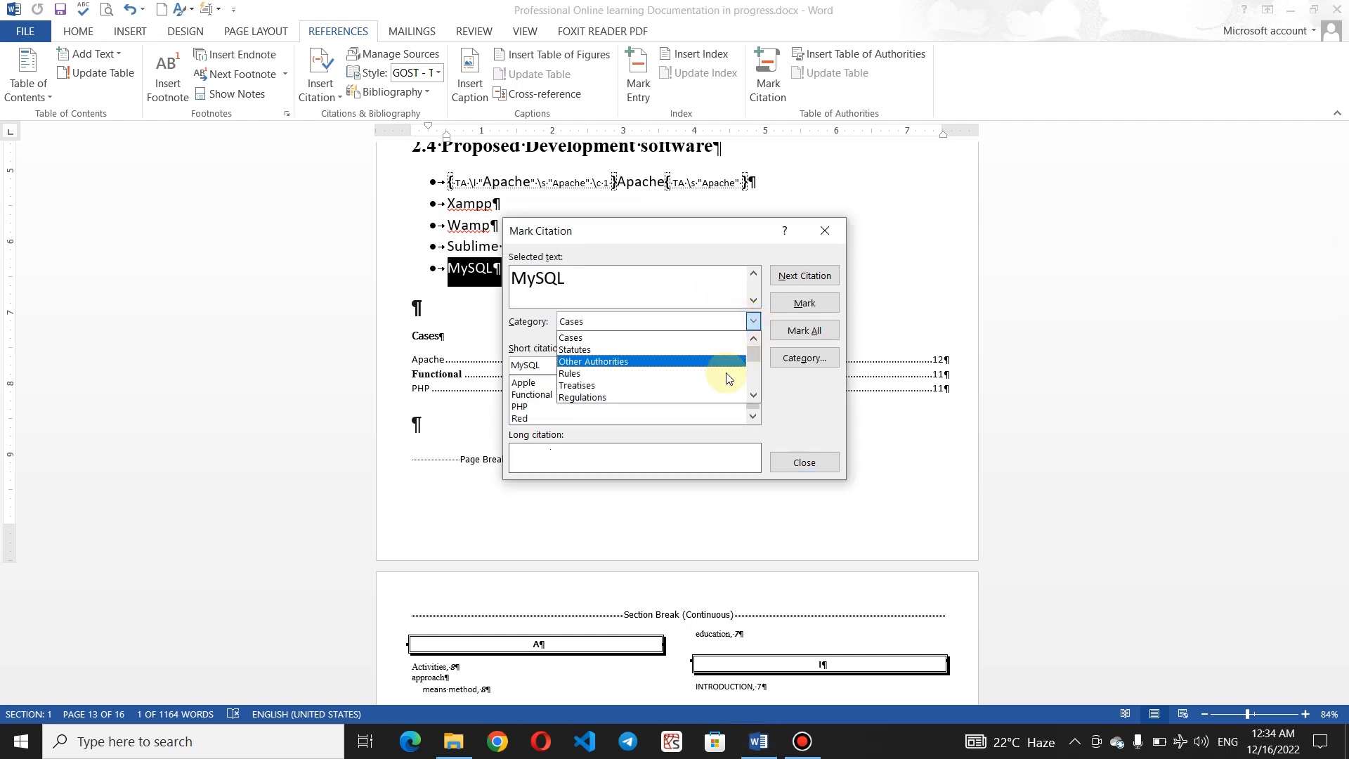
{"action": "left_click", "coordinate": [754, 383]}
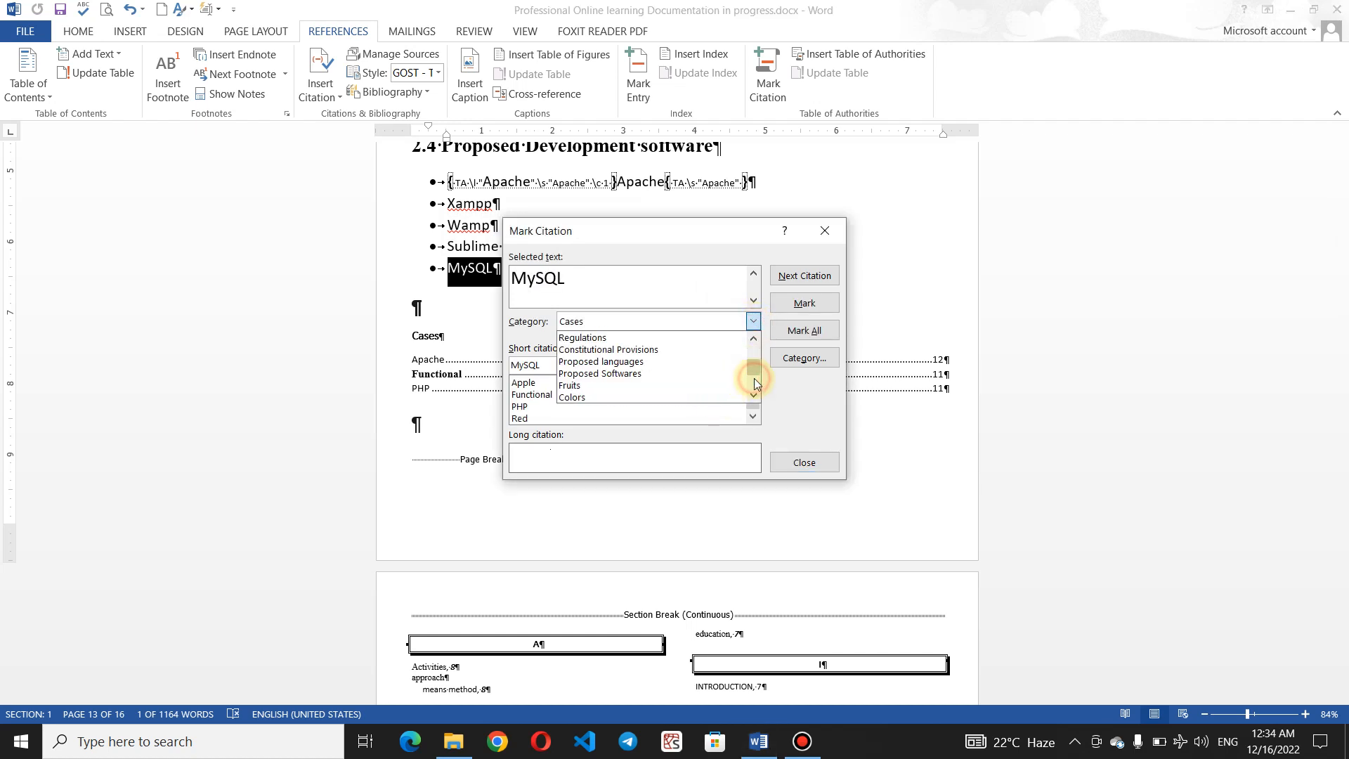
{"action": "left_click", "coordinate": [685, 373]}
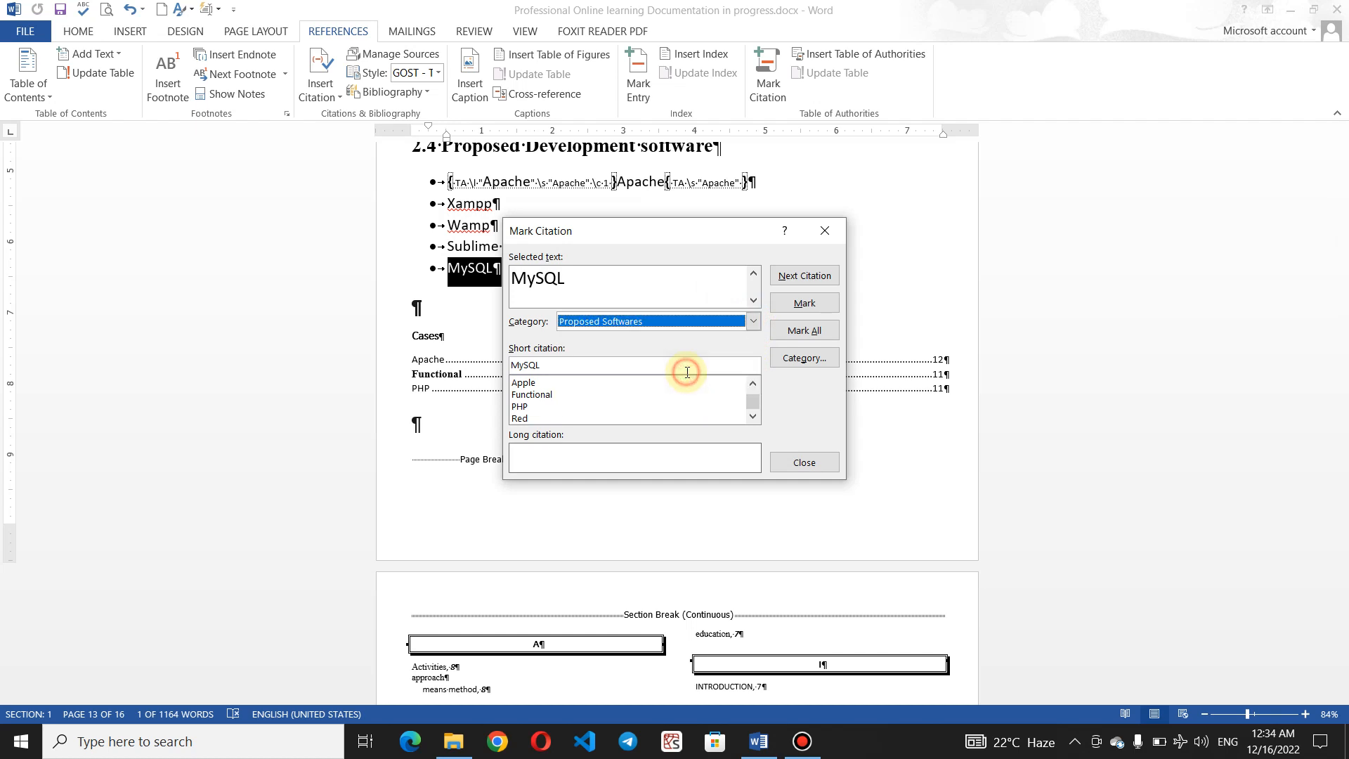
{"action": "left_click", "coordinate": [804, 302]}
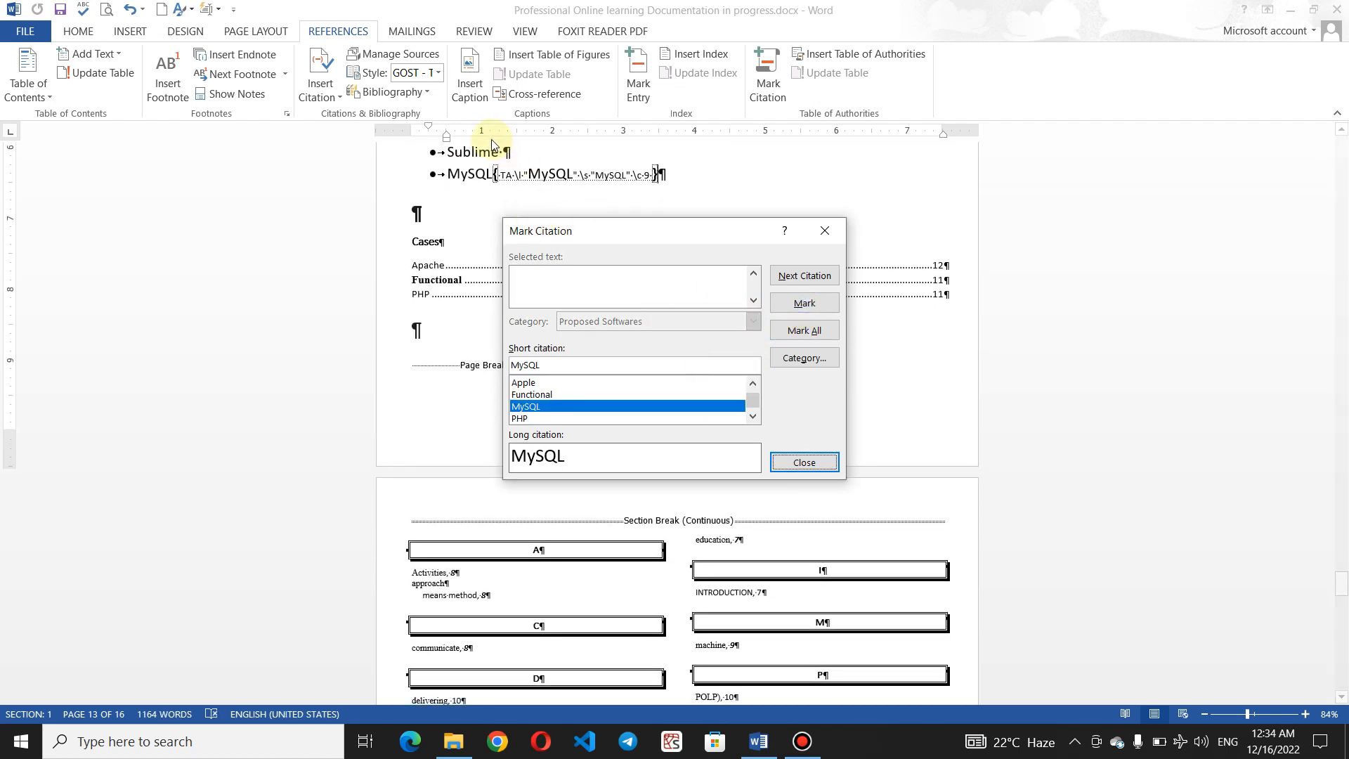
Step: Mark "Sublime" in the development software list as a citation in the Proposed Softwares category
{"action": "double_click", "coordinate": [503, 152]}
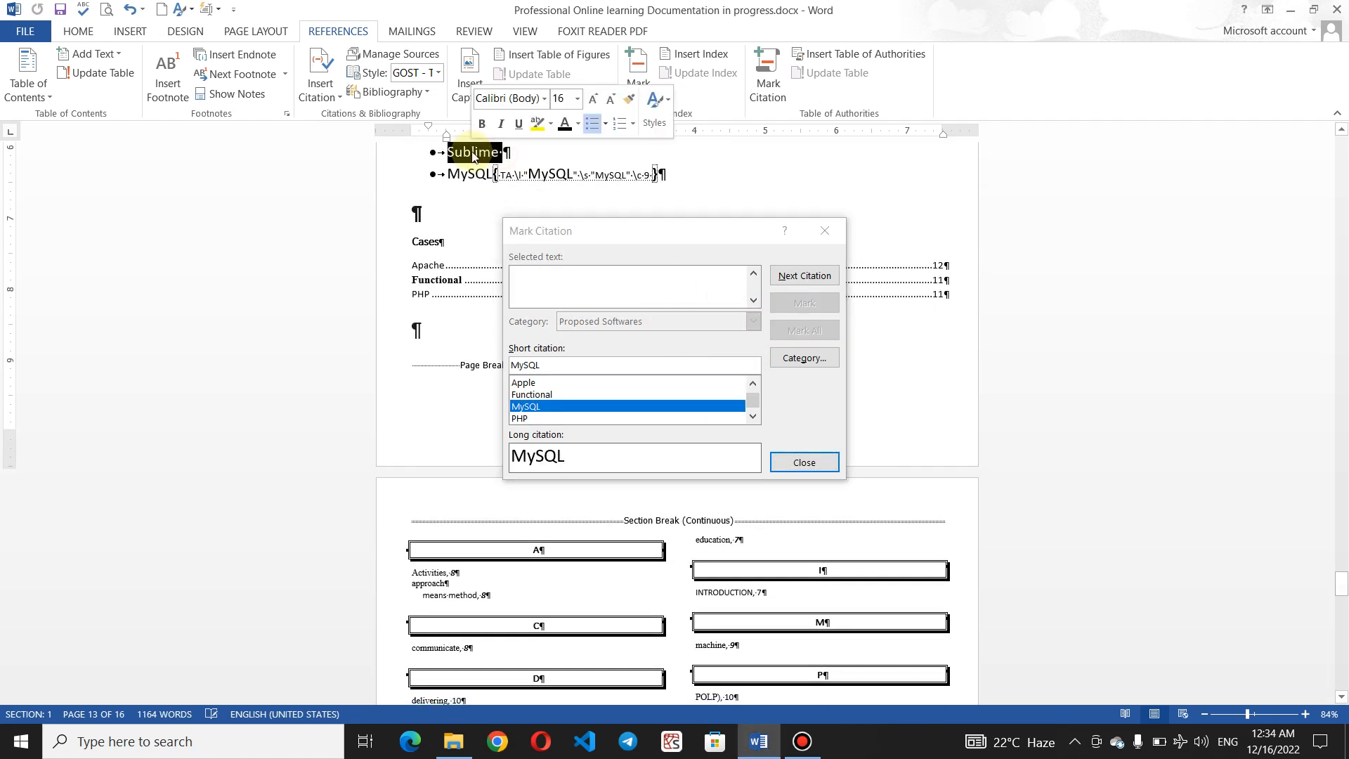
{"action": "left_click", "coordinate": [750, 322]}
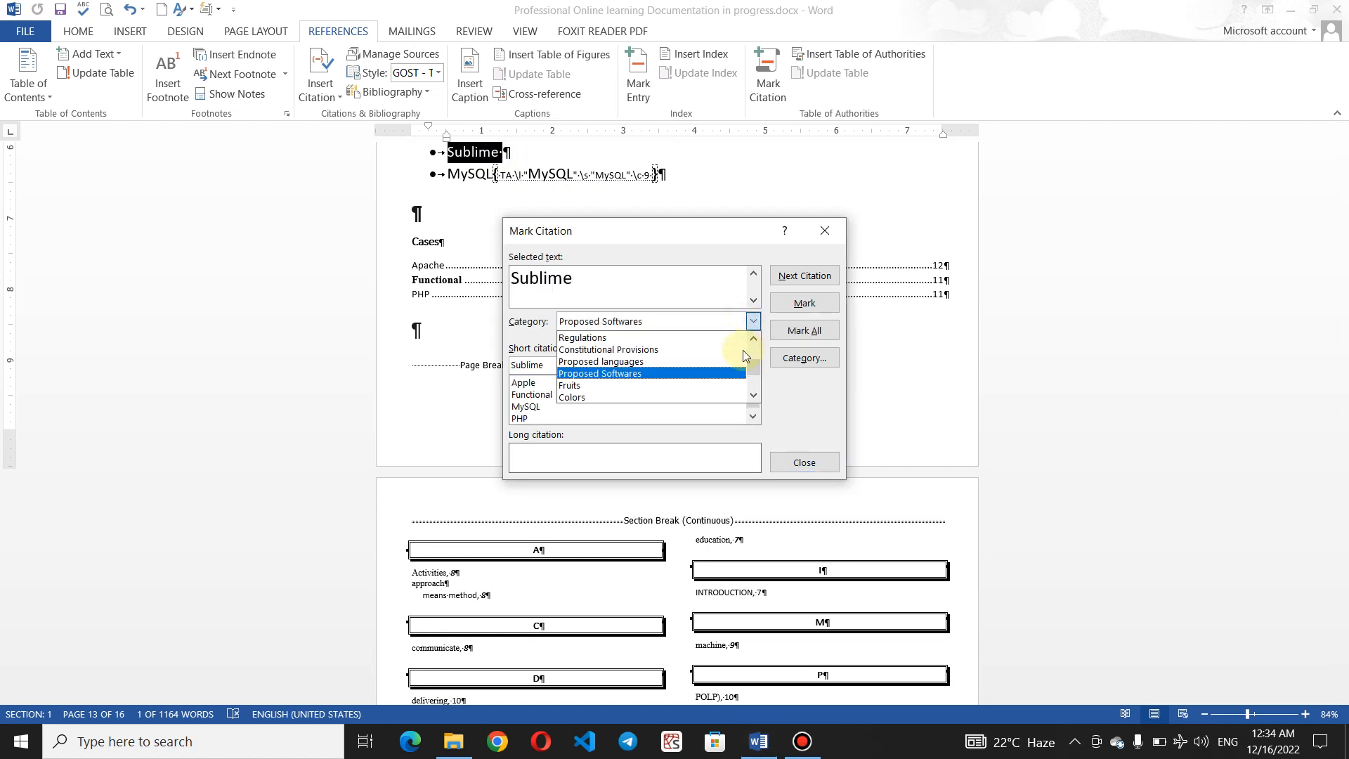
{"action": "left_click", "coordinate": [705, 374]}
{"action": "left_click", "coordinate": [804, 304]}
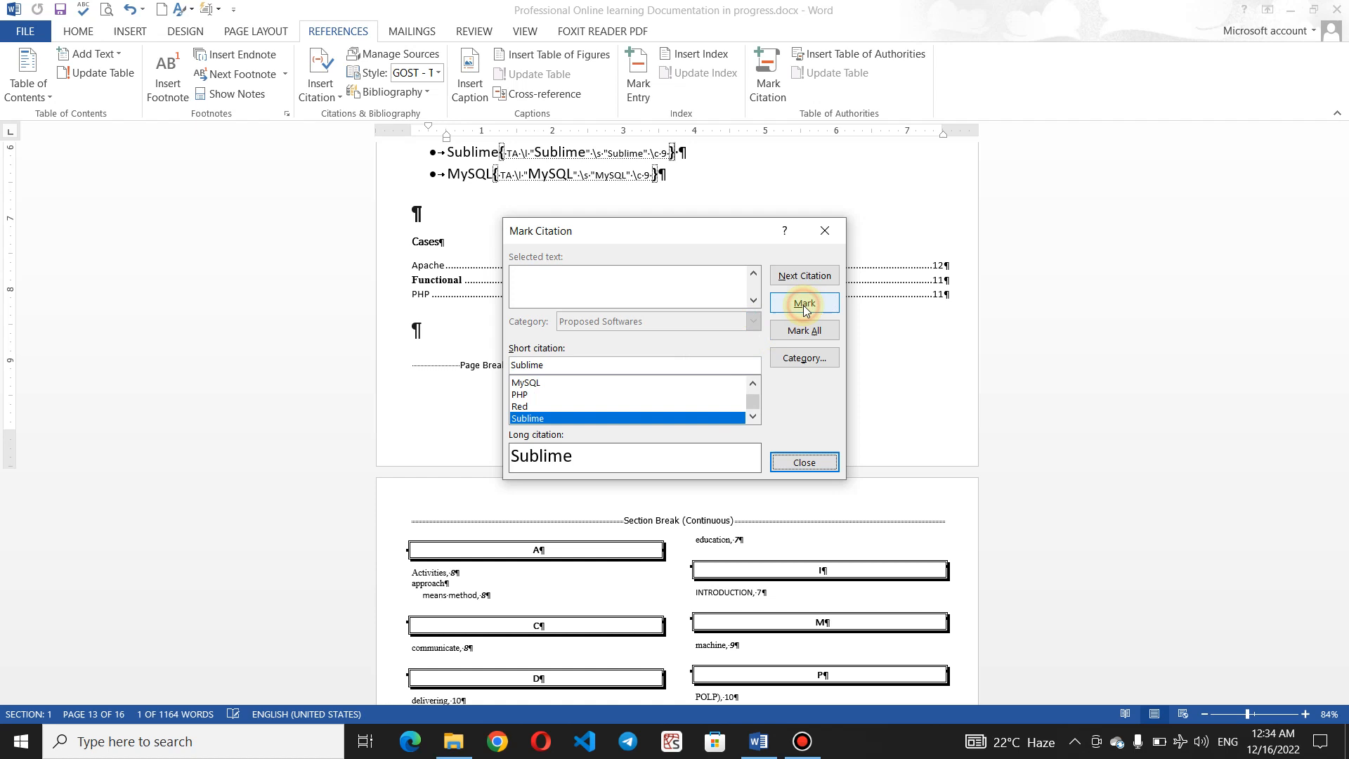
{"action": "left_click", "coordinate": [716, 168]}
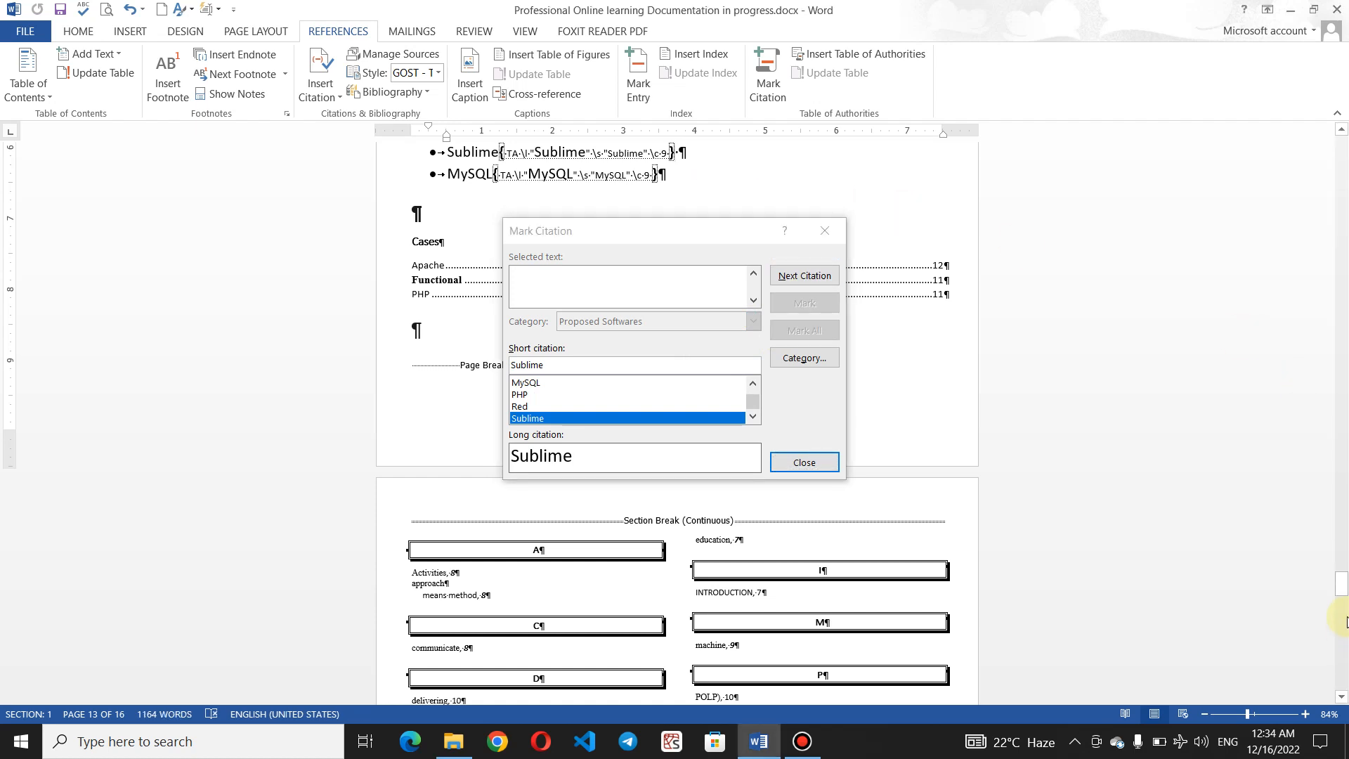
Step: Mark "Grapes" in the fruit list as a citation in the Fruits category
{"action": "left_click_drag", "start_coordinate": [1341, 579], "coordinate": [1342, 553]}
{"action": "left_click", "coordinate": [501, 501]}
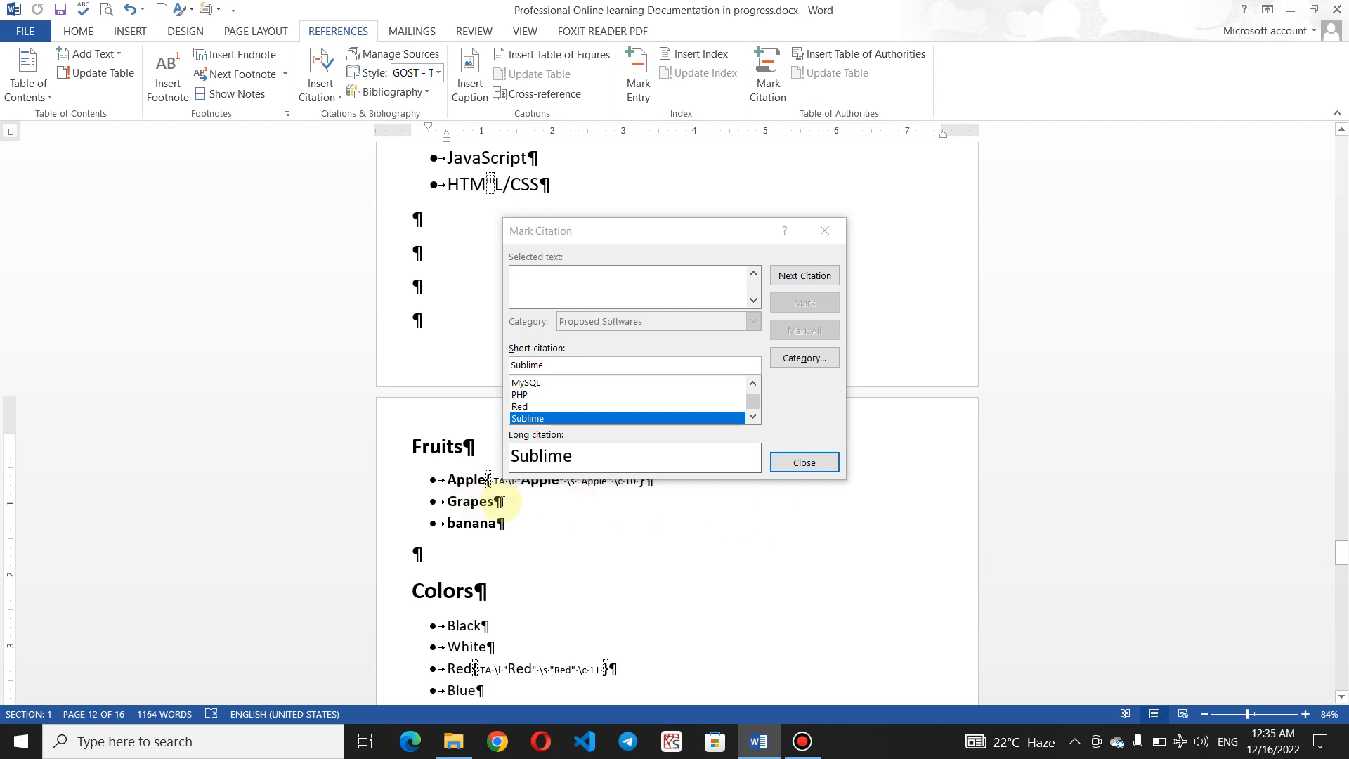
{"action": "left_click_drag", "start_coordinate": [494, 501], "coordinate": [442, 502]}
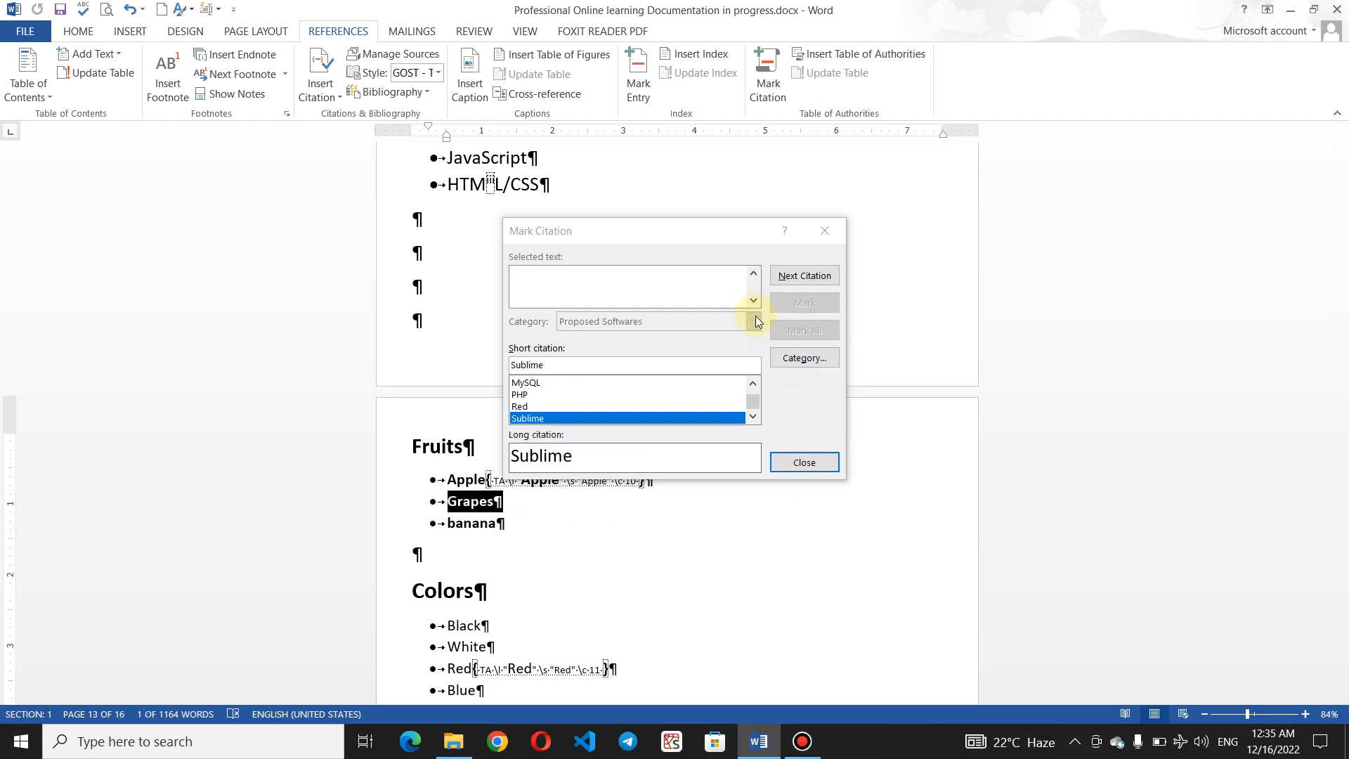
{"action": "left_click", "coordinate": [755, 319]}
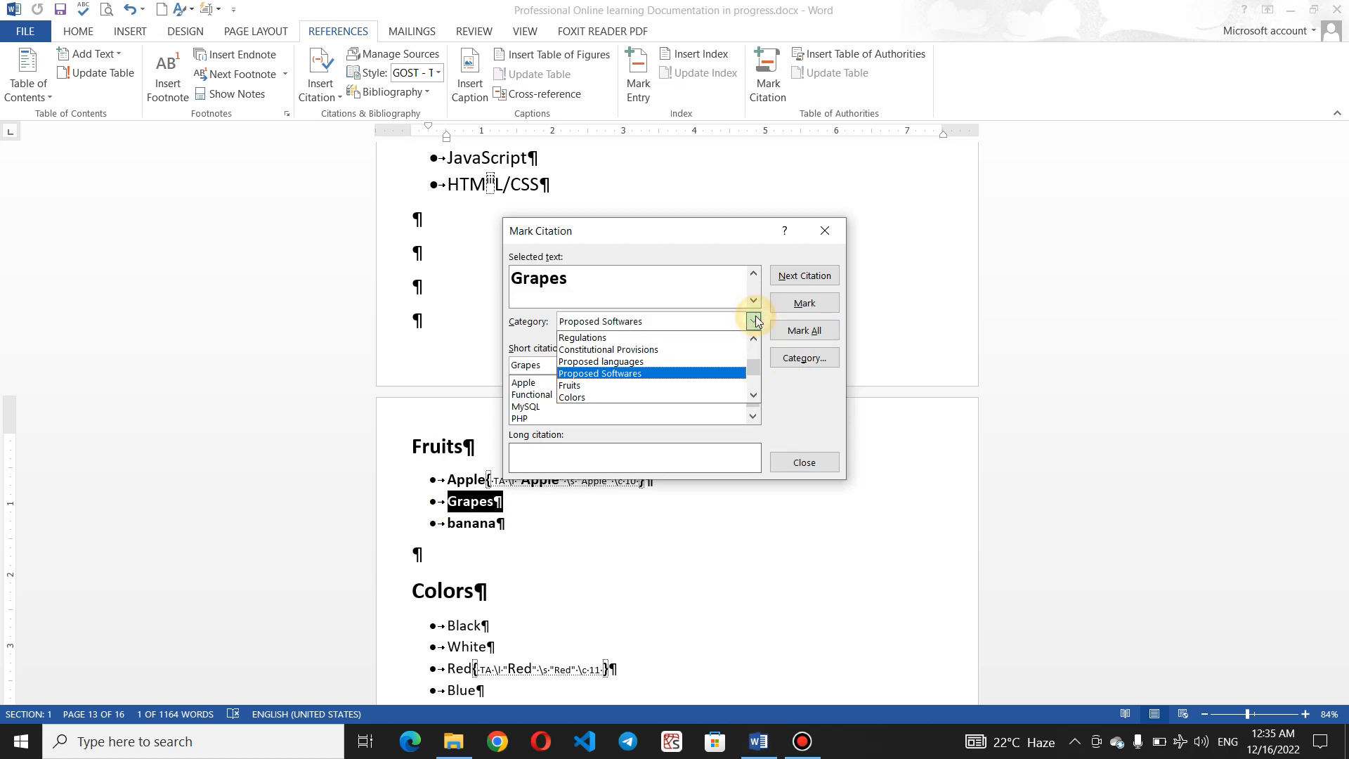
{"action": "left_click", "coordinate": [694, 386]}
{"action": "left_click", "coordinate": [801, 303]}
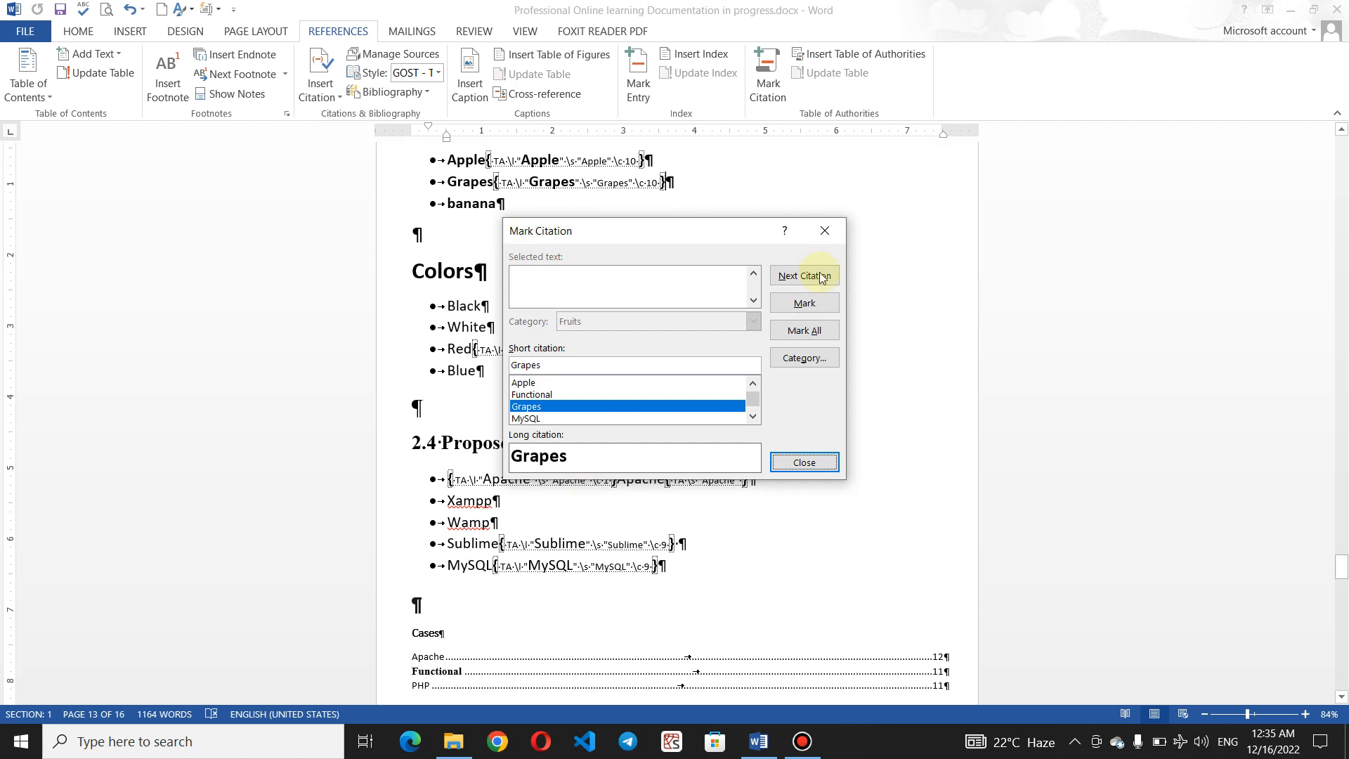
Step: Finish marking citations and hide the formatting marks in the document
{"action": "left_click_drag", "start_coordinate": [757, 229], "coordinate": [911, 161]}
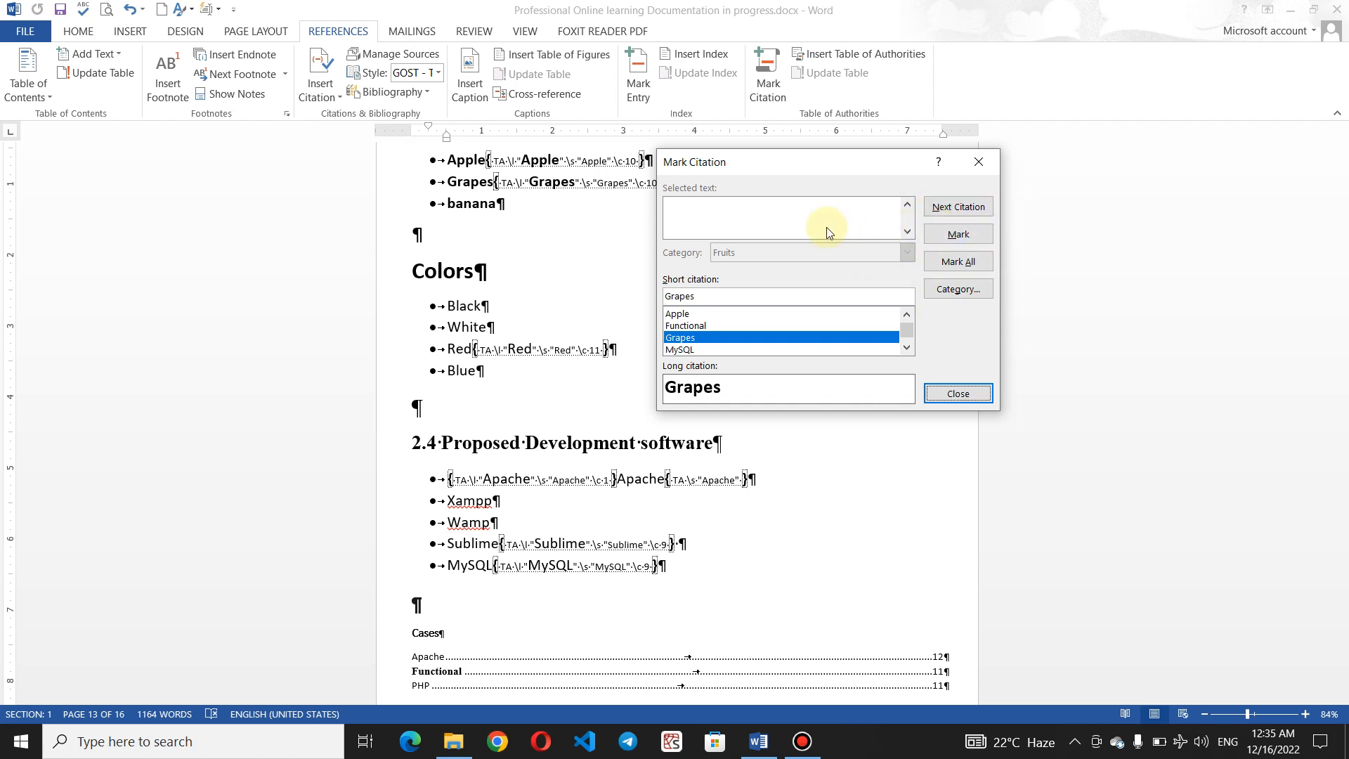
{"action": "left_click", "coordinate": [953, 392]}
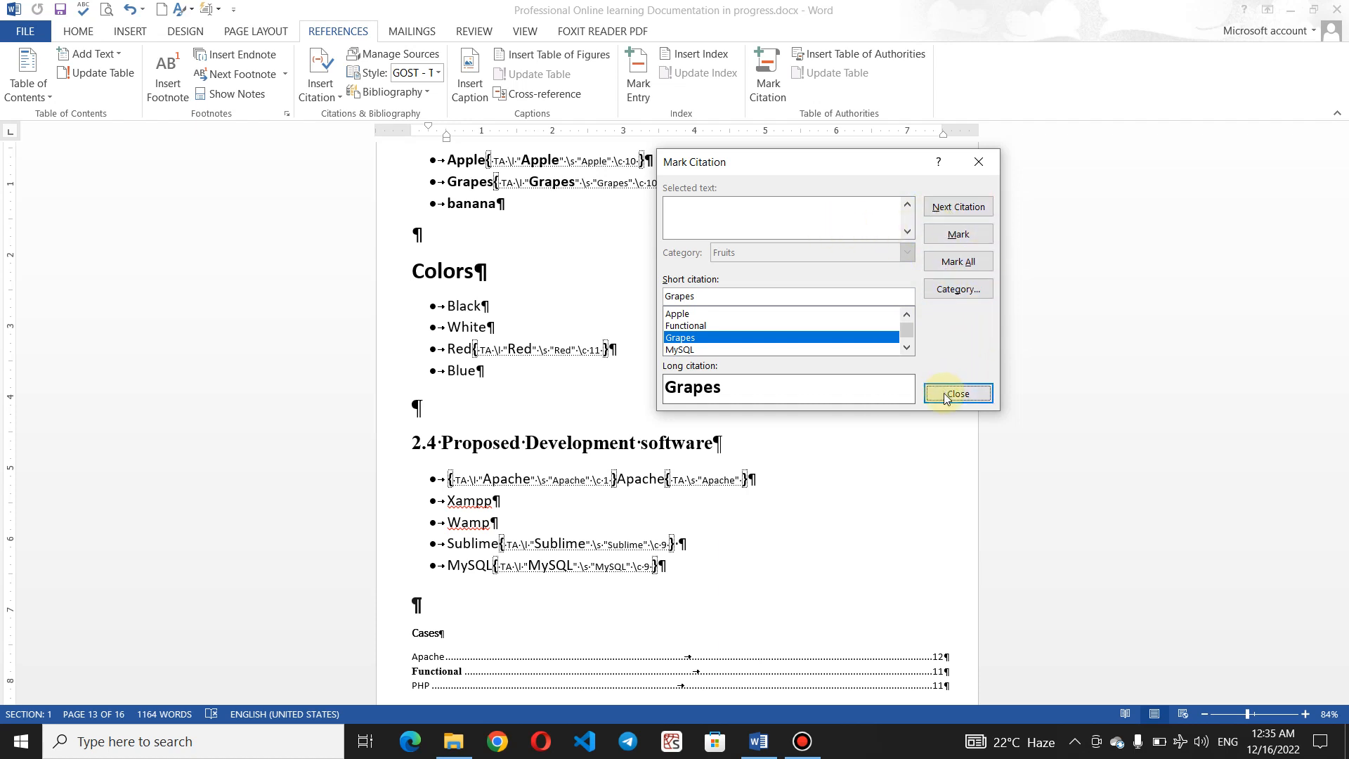
{"action": "left_click", "coordinate": [956, 393]}
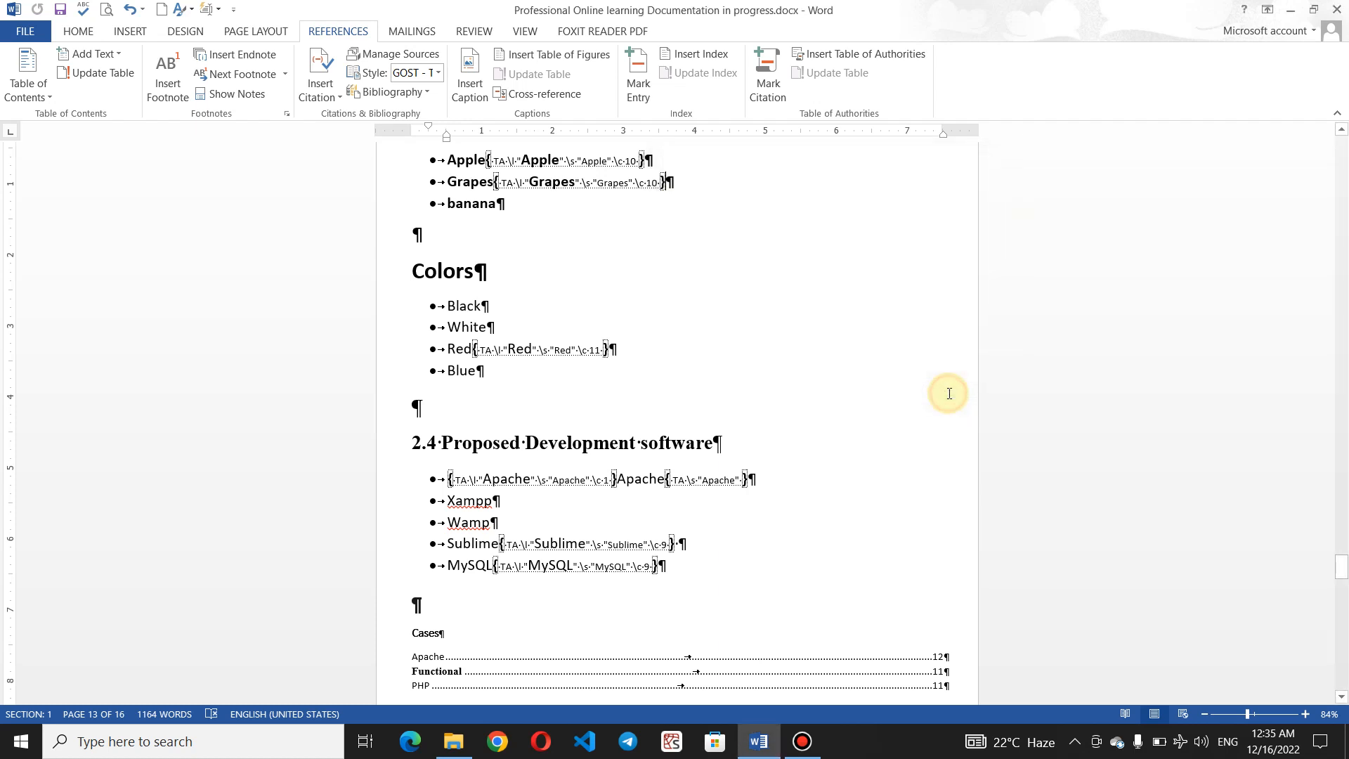
{"action": "left_click", "coordinate": [74, 32]}
{"action": "left_click", "coordinate": [552, 63]}
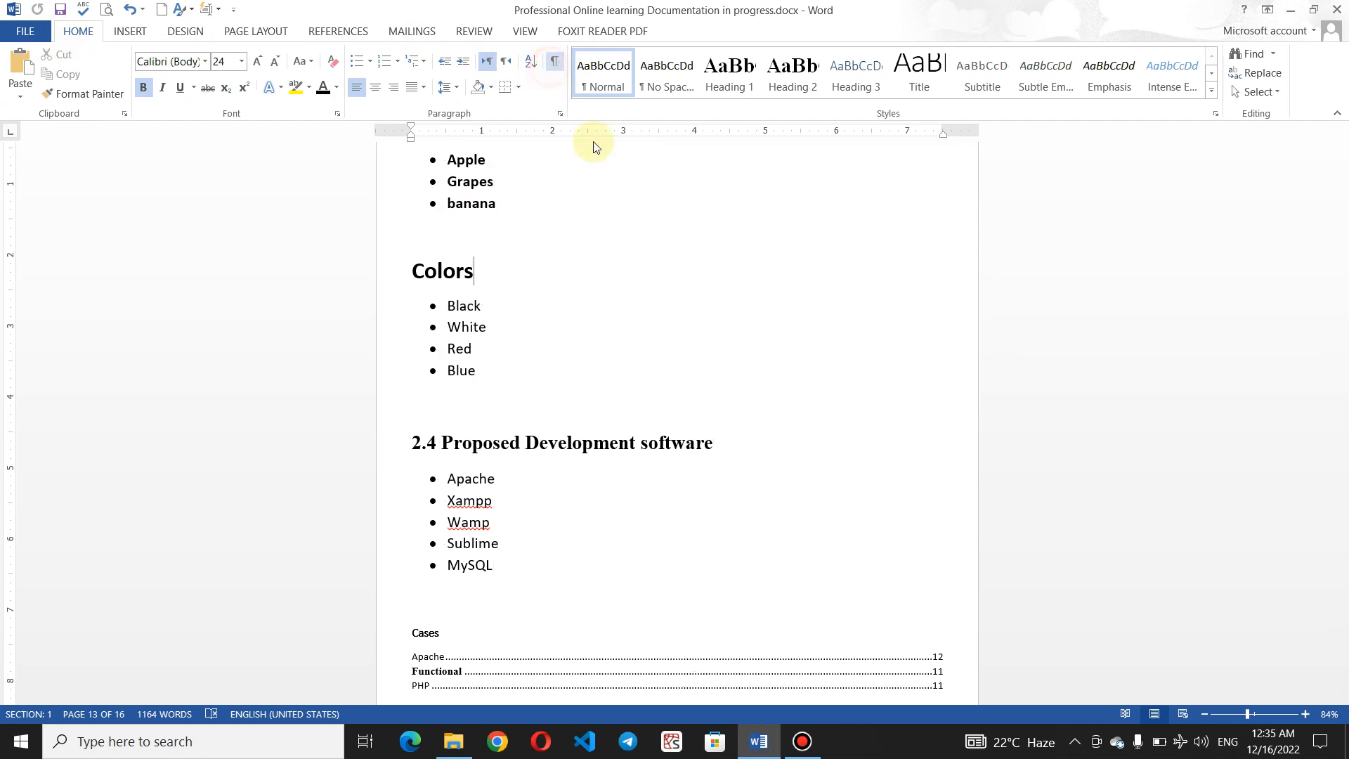
Step: Start inserting a table of authorities at the beginning of the blank page 7
{"action": "left_click_drag", "start_coordinate": [1342, 572], "coordinate": [1342, 347]}
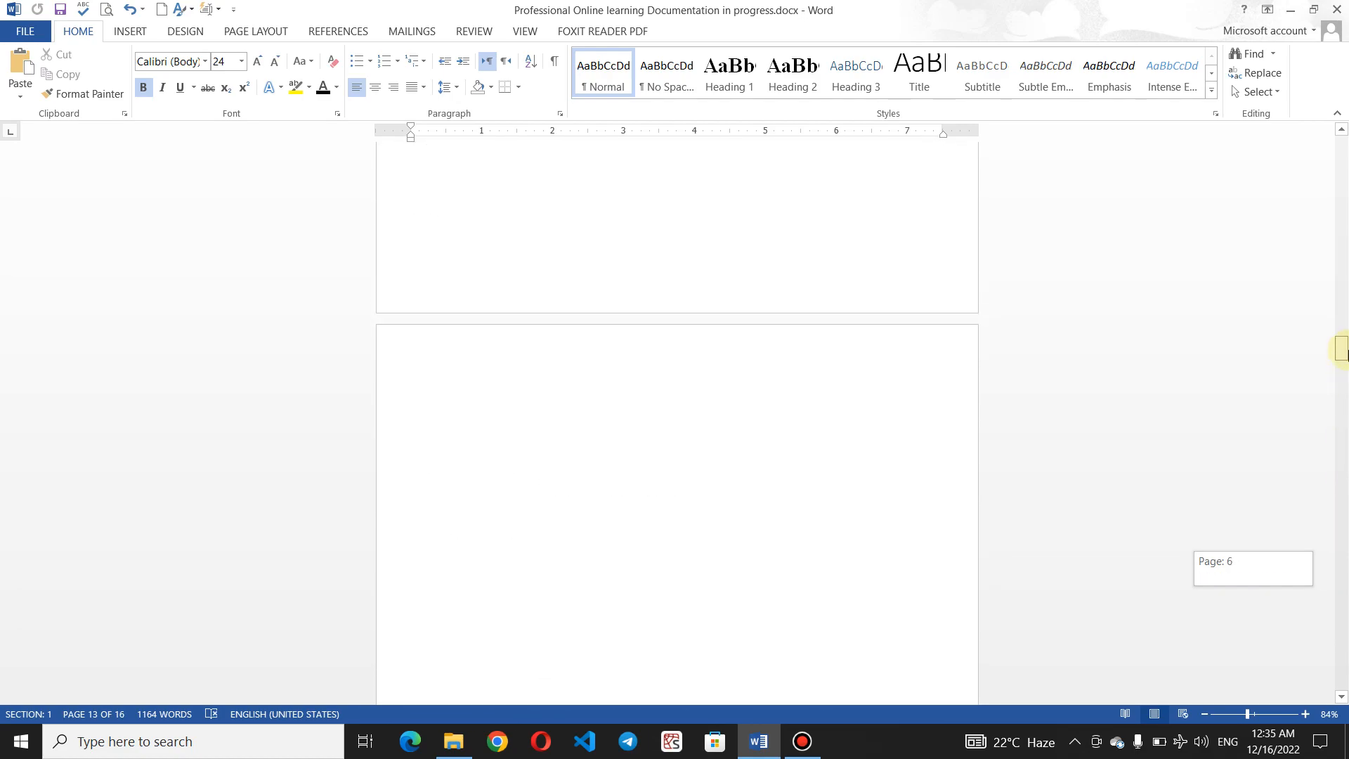
{"action": "left_click", "coordinate": [421, 394]}
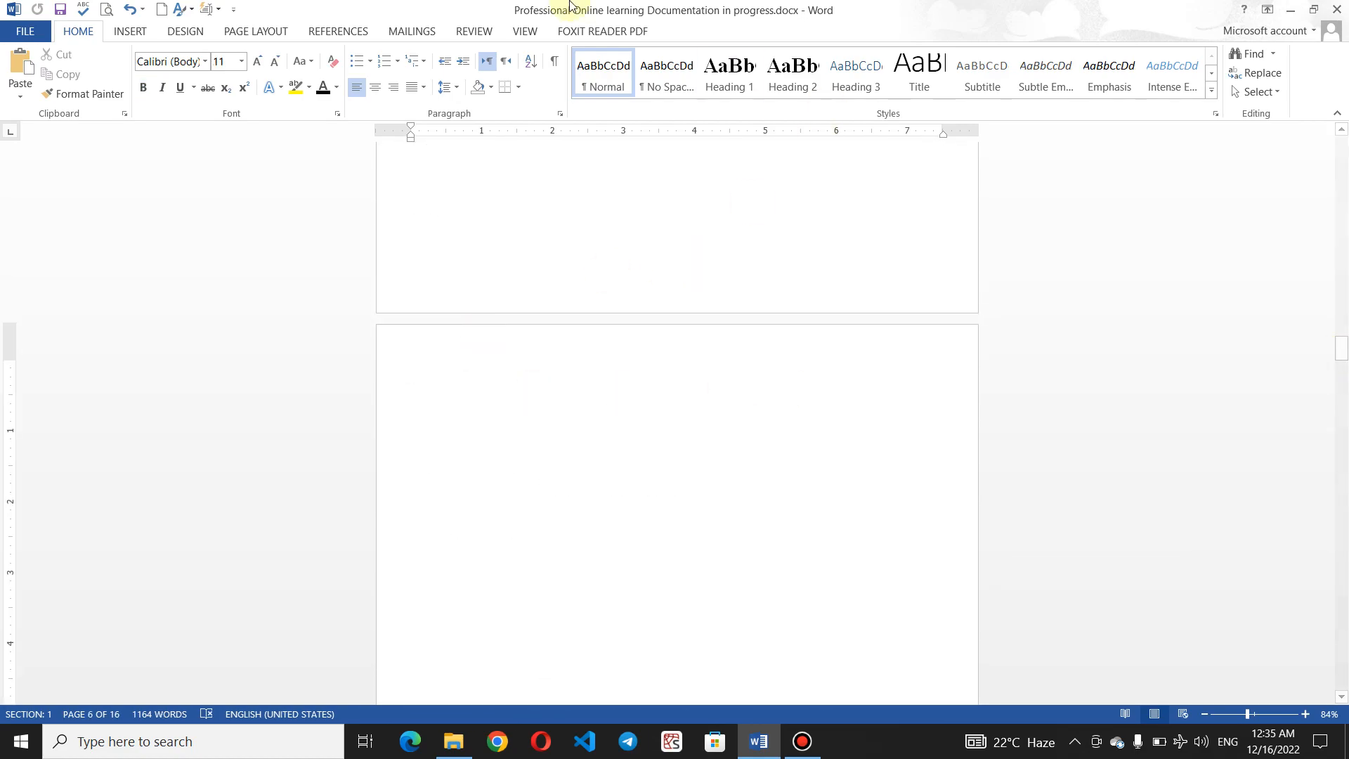
{"action": "left_click", "coordinate": [327, 32]}
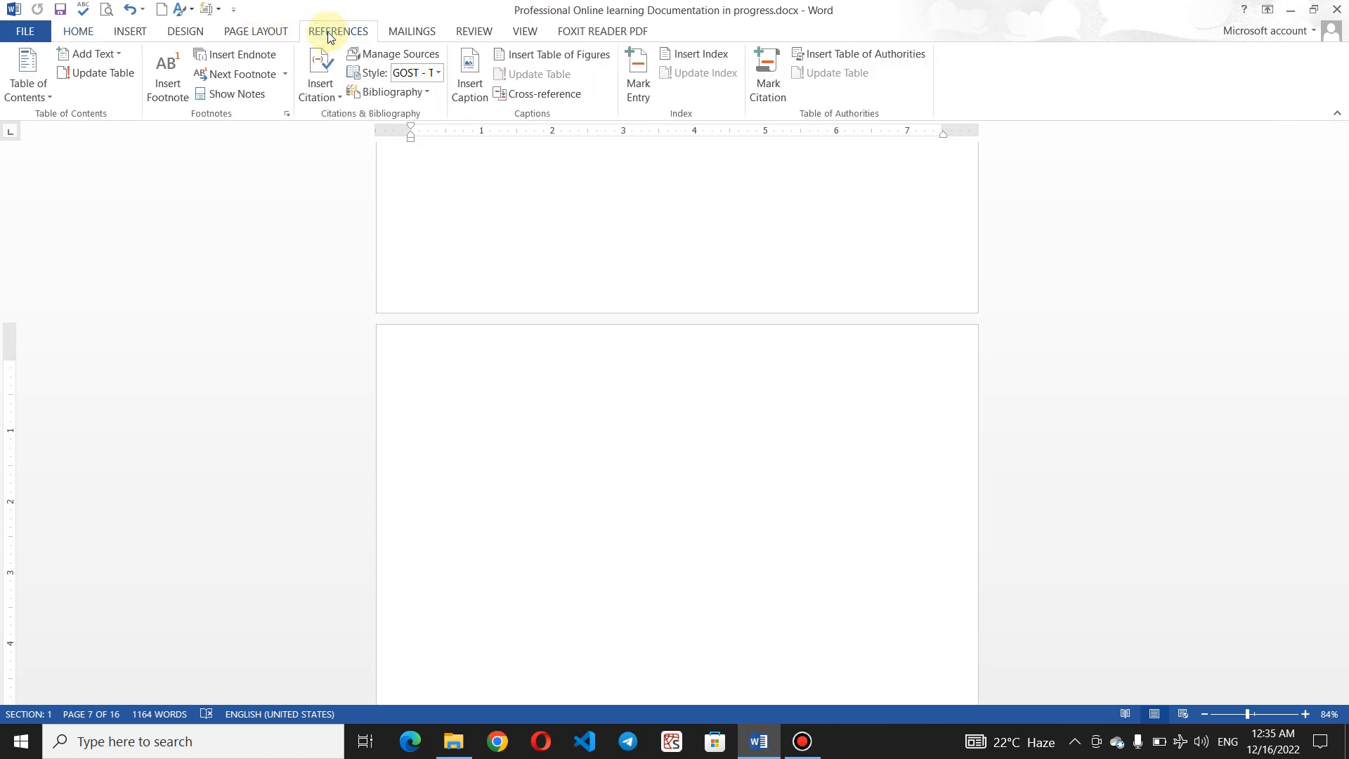
{"action": "left_click", "coordinate": [833, 54]}
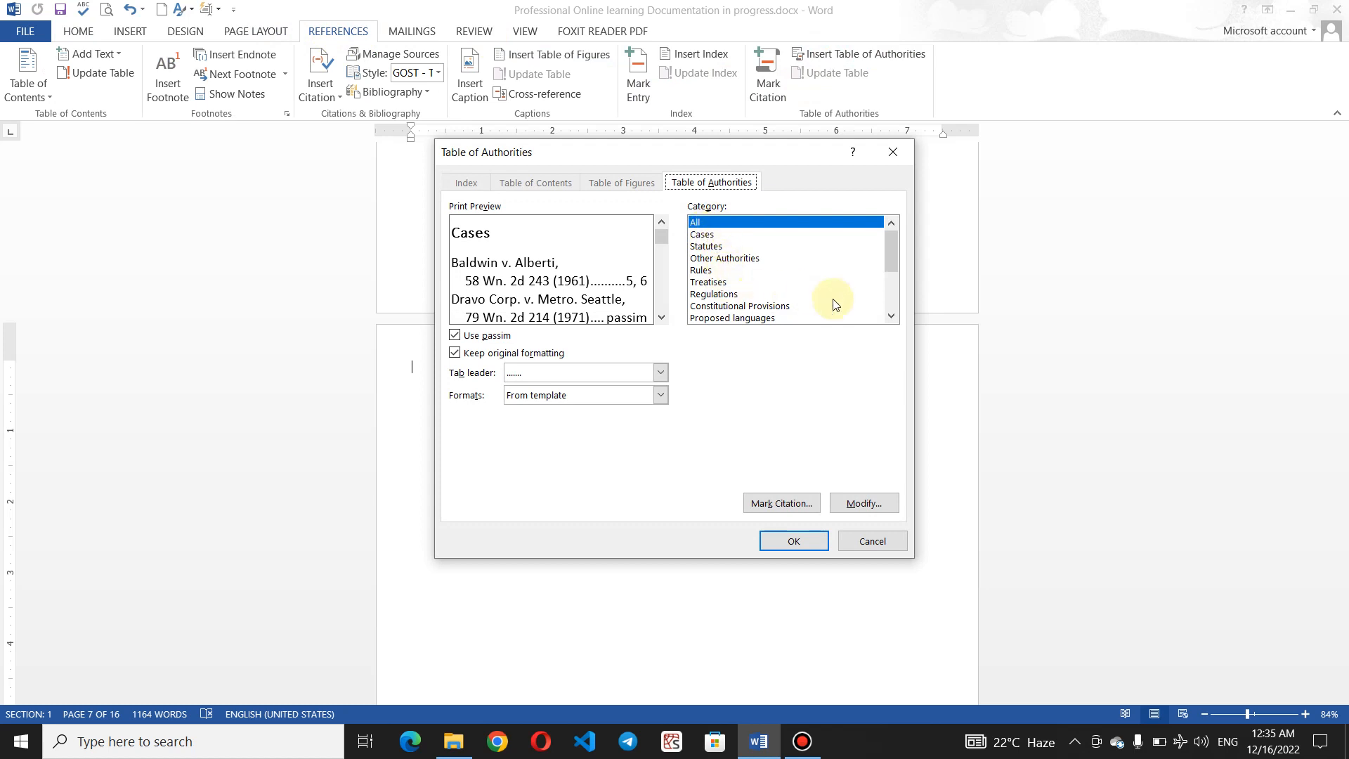
Step: Try the Fruits, Colors and Proposed languages categories for the table of authorities and return the category to All
{"action": "left_click", "coordinate": [889, 293]}
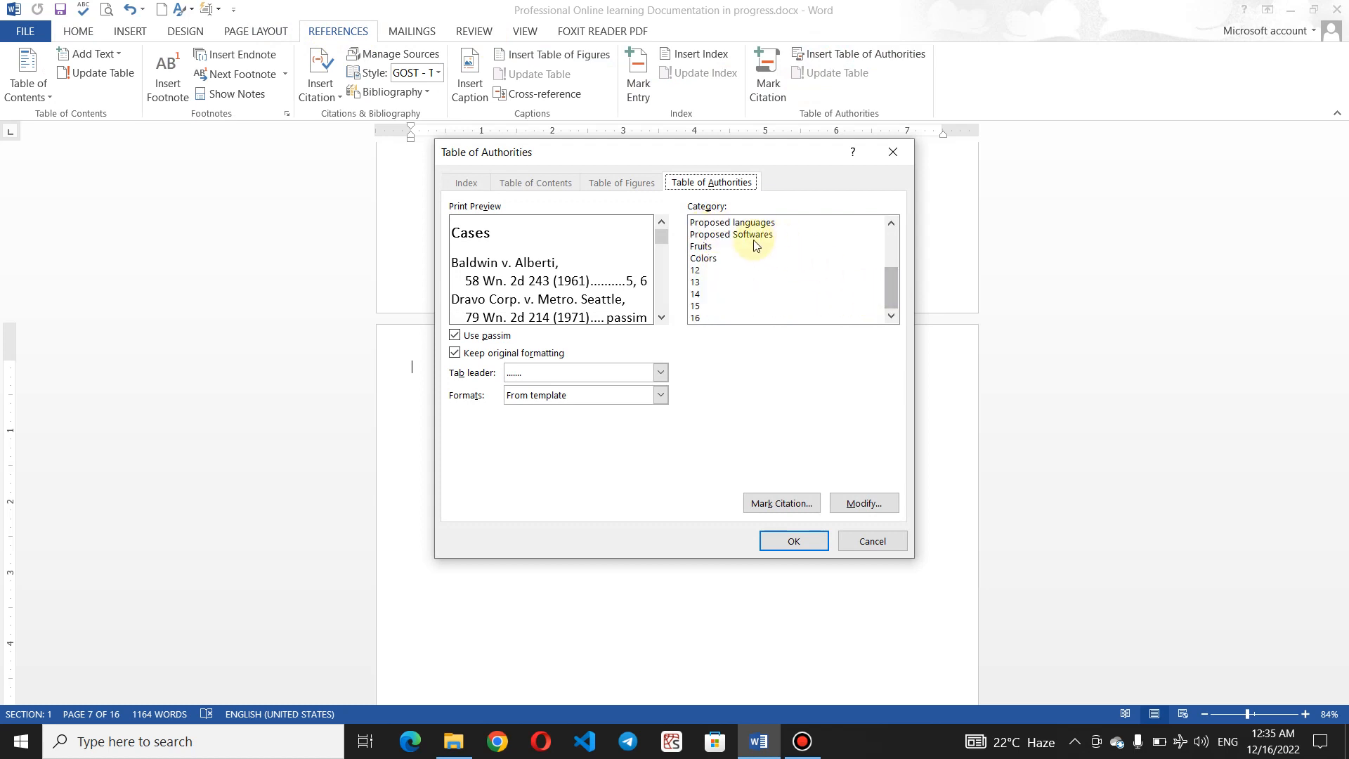
{"action": "left_click", "coordinate": [716, 249]}
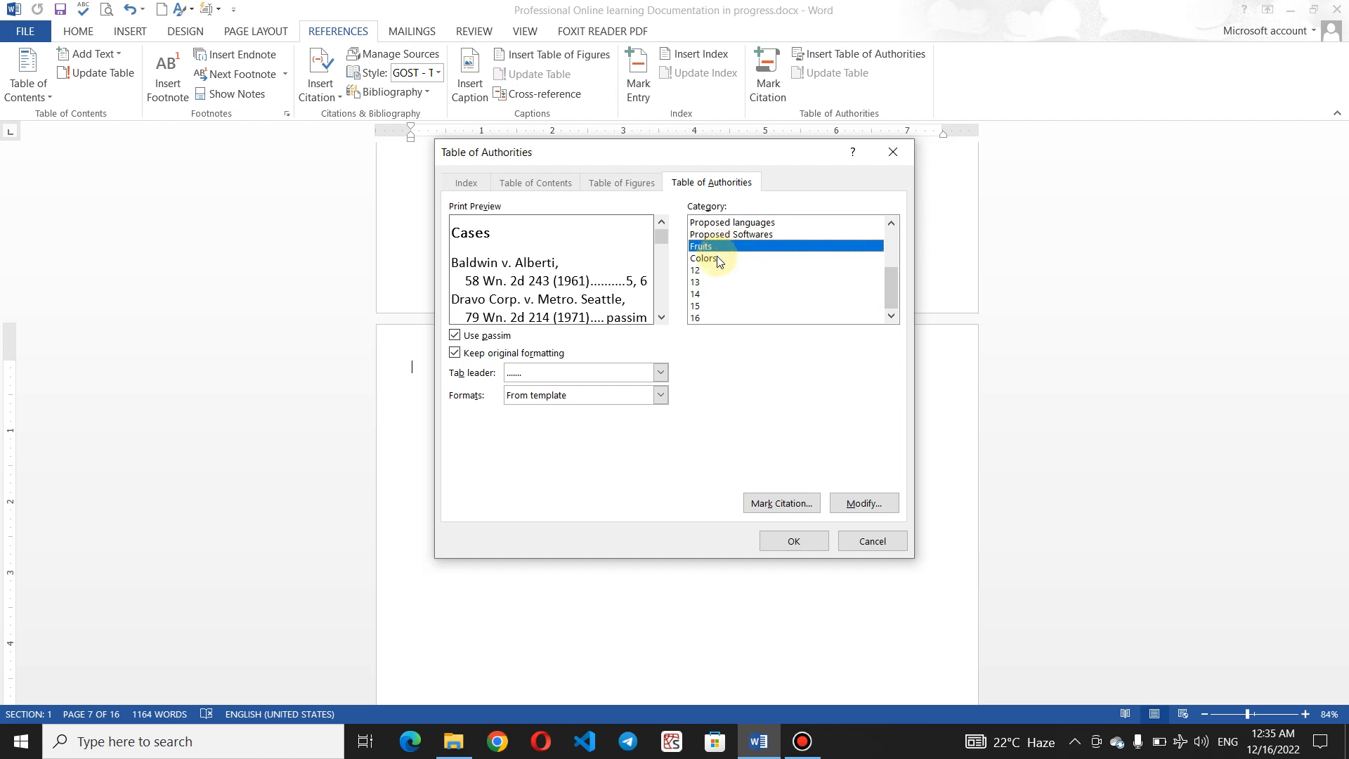
{"action": "left_click", "coordinate": [718, 259]}
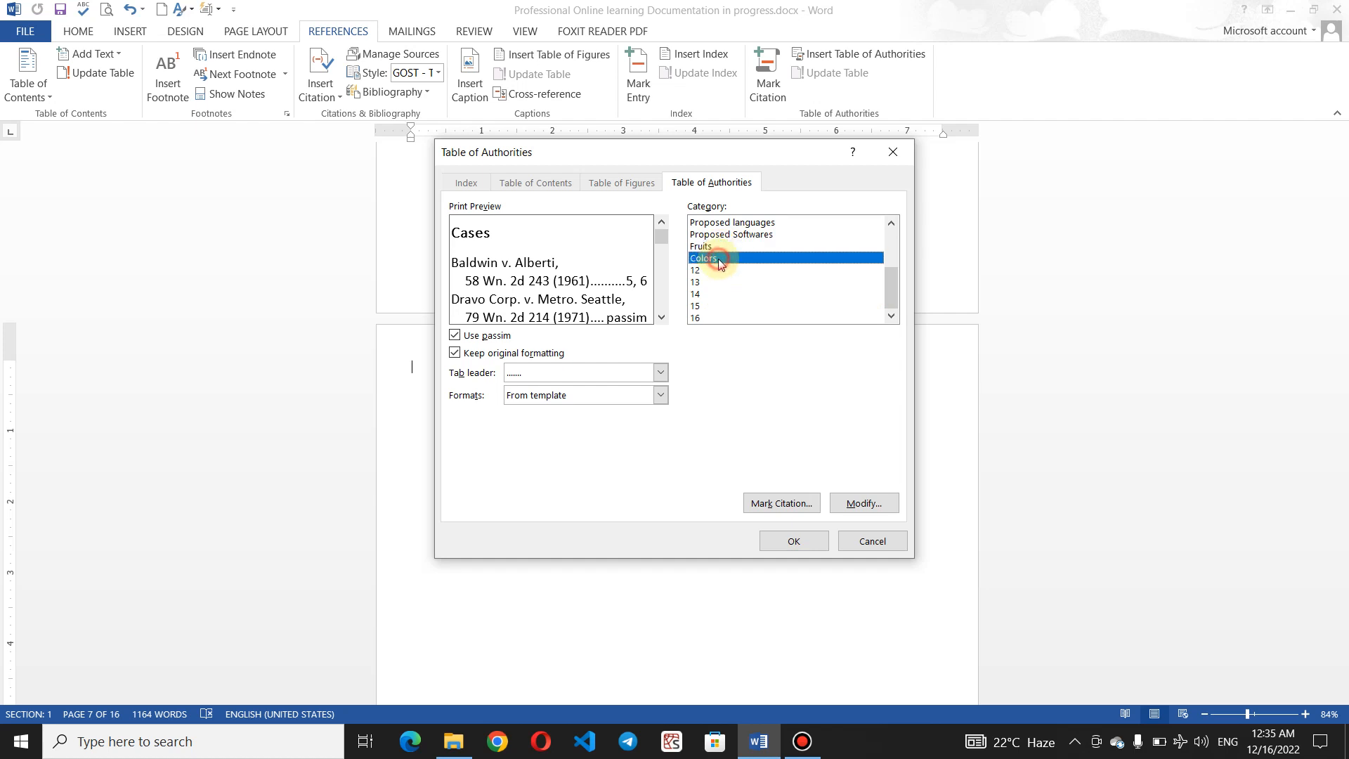
{"action": "left_click", "coordinate": [750, 223]}
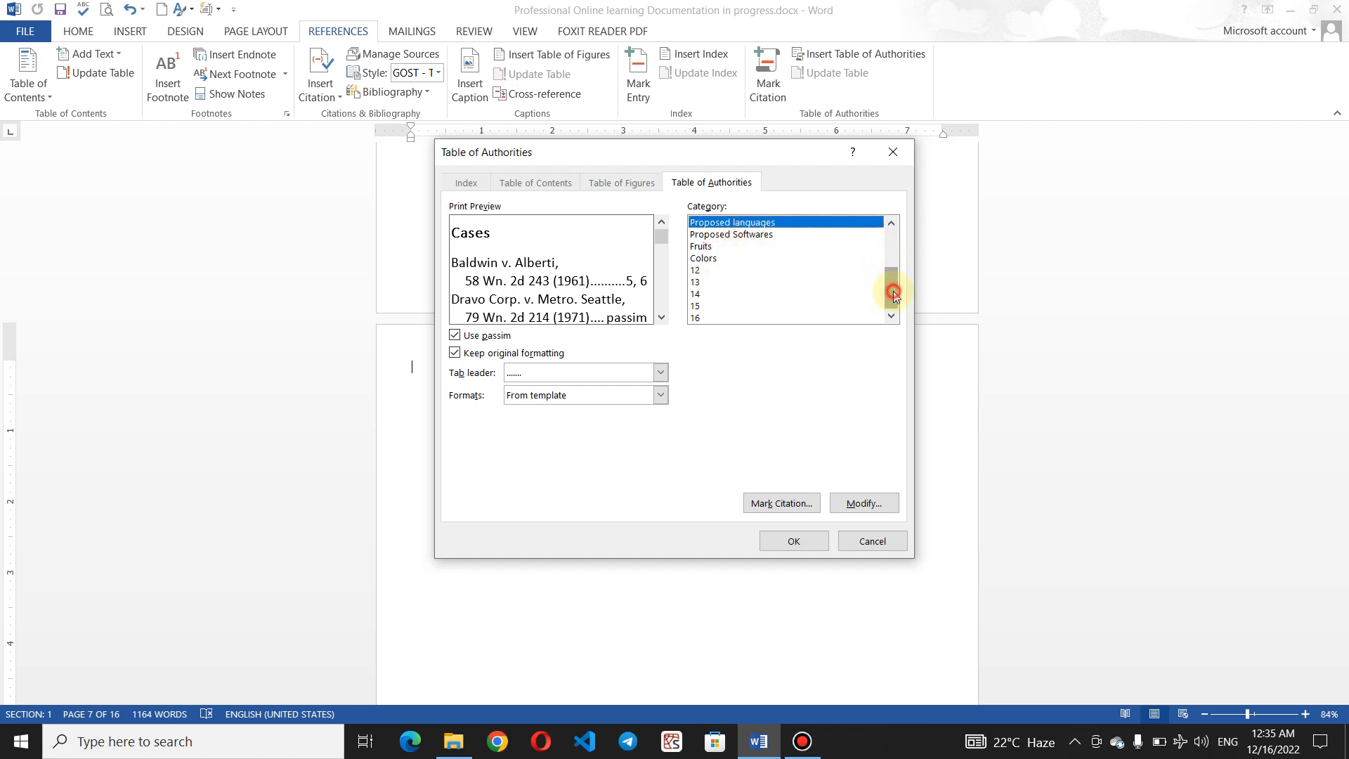
{"action": "left_click_drag", "start_coordinate": [892, 292], "coordinate": [897, 238]}
{"action": "left_click", "coordinate": [823, 223]}
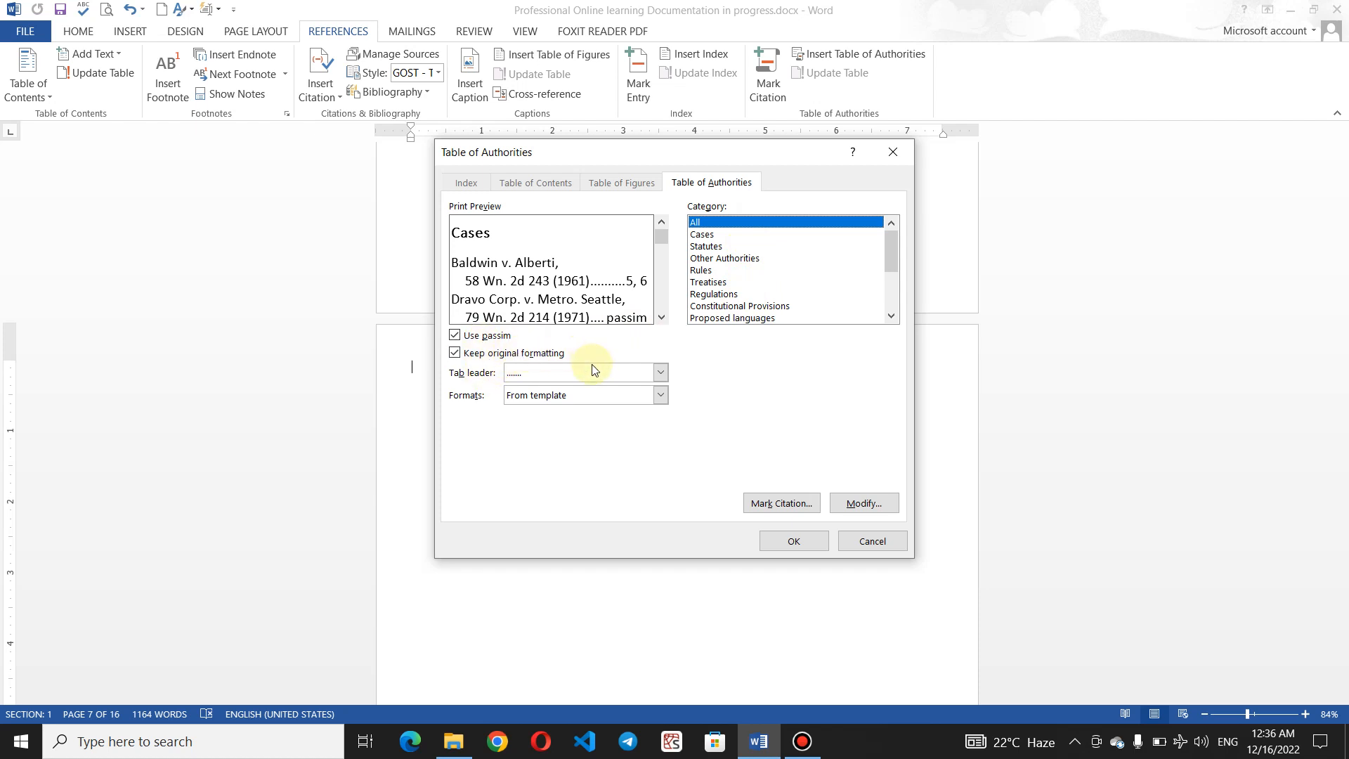
Step: Try the solid underline tab leader for the table of authorities and reapply the From template format
{"action": "left_click", "coordinate": [663, 373]}
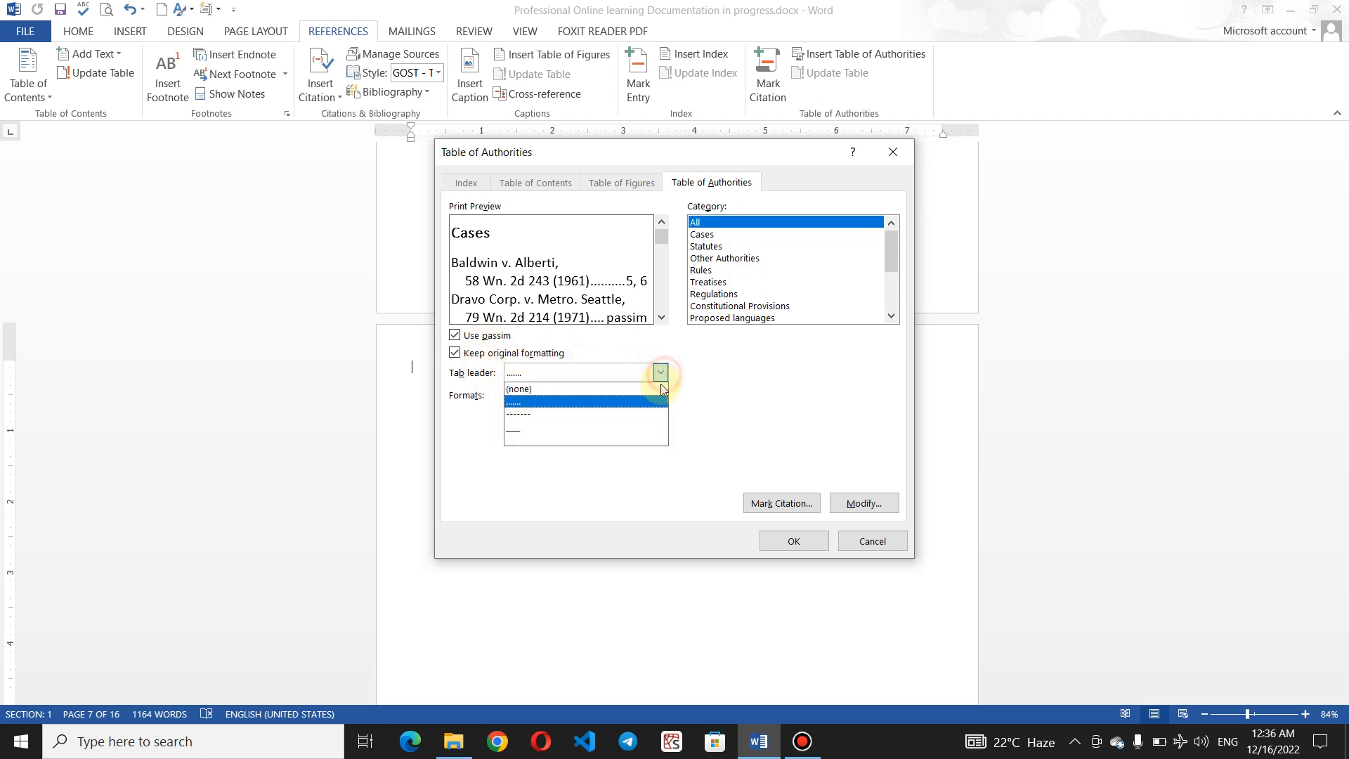
{"action": "left_click", "coordinate": [640, 426]}
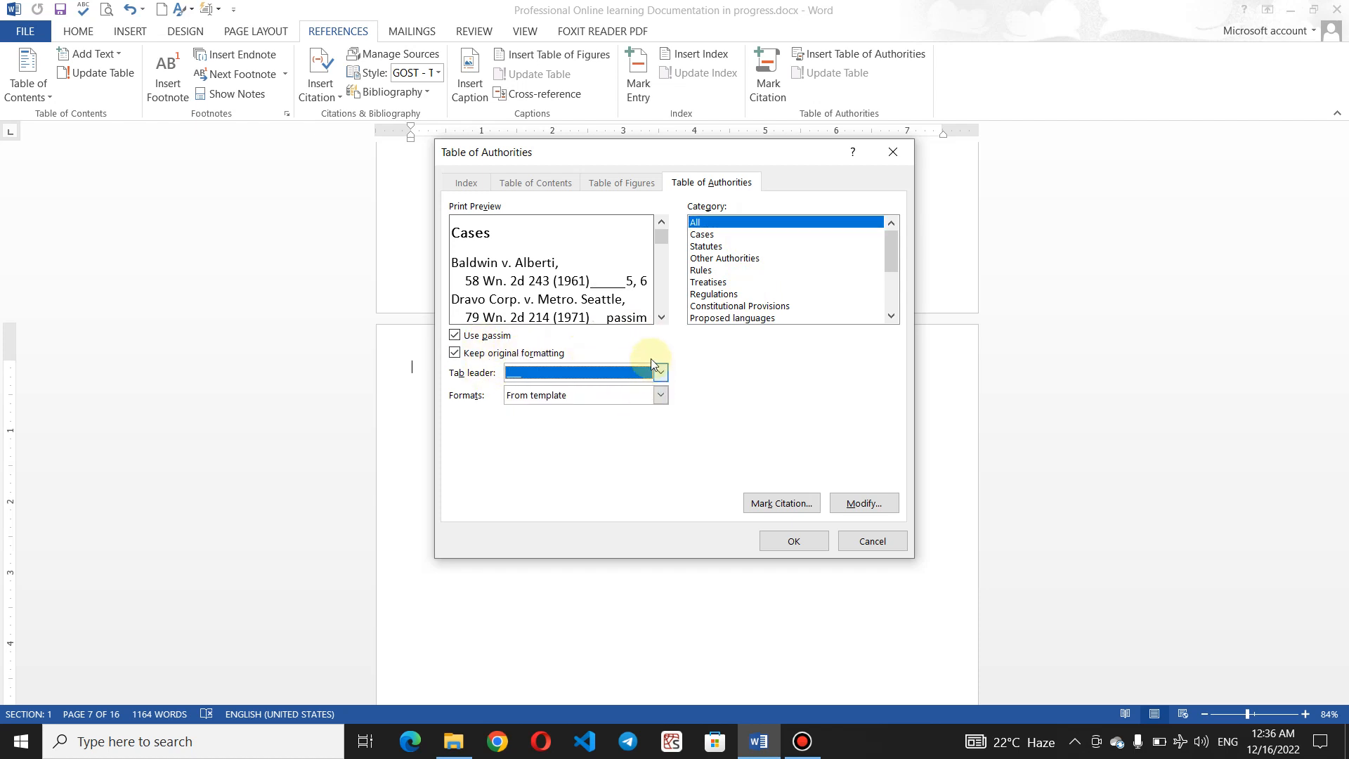
{"action": "left_click", "coordinate": [661, 395]}
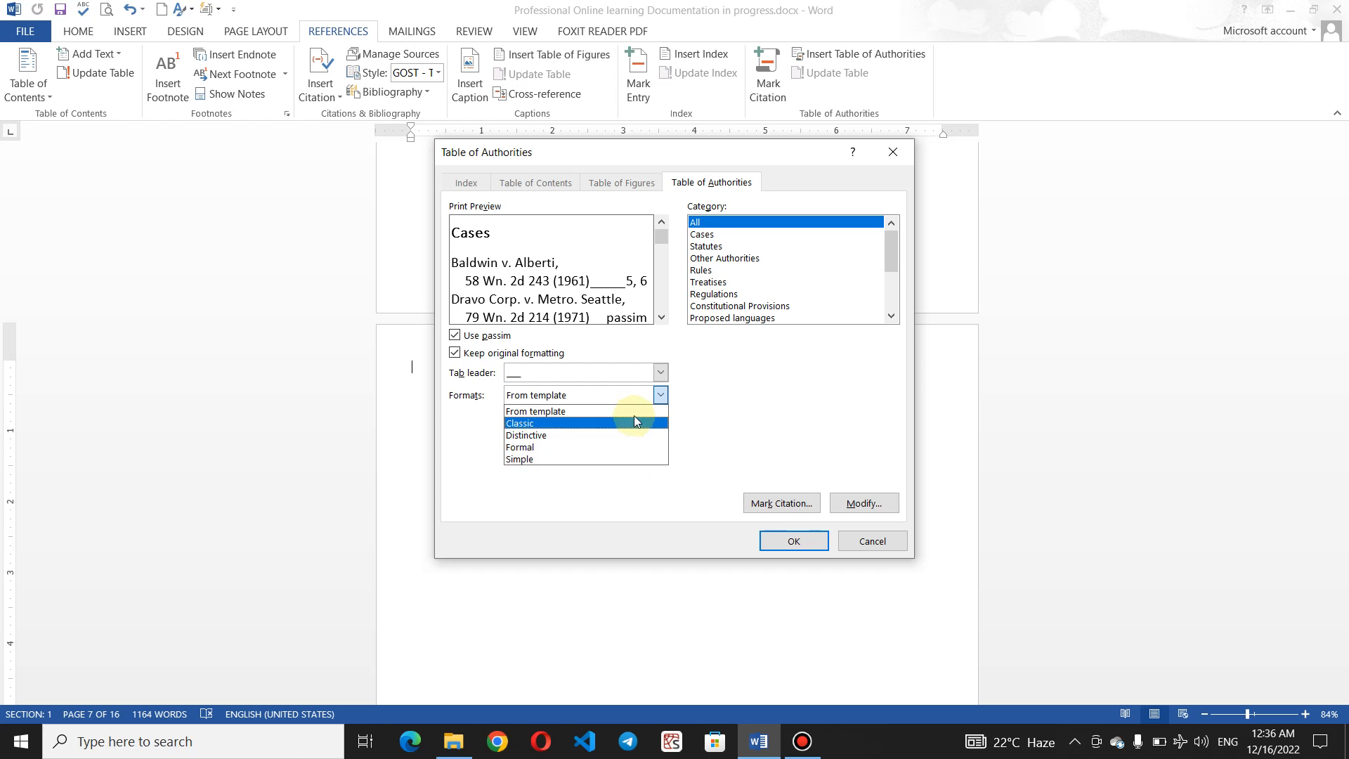
{"action": "left_click", "coordinate": [632, 412]}
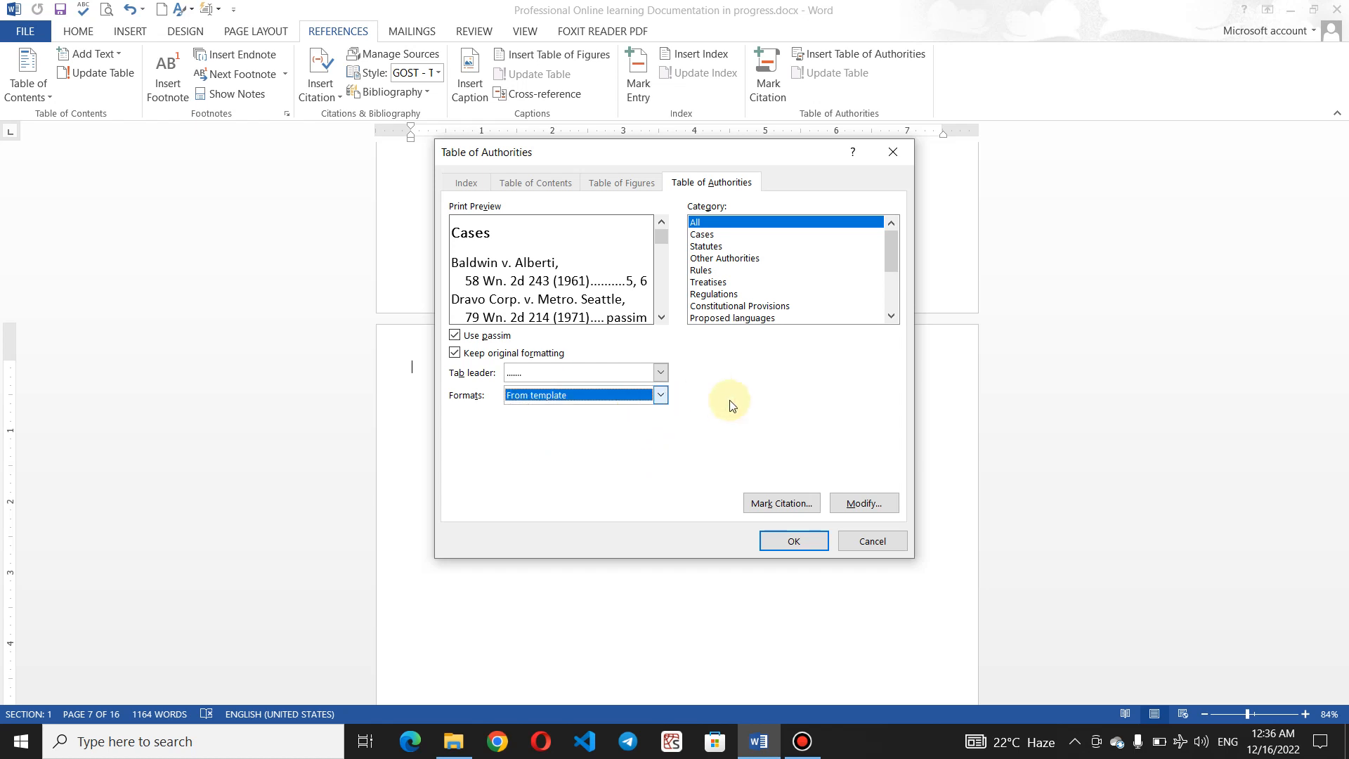
Step: Review the TOA Heading style's formatting settings for the table of authorities and accept them without changes
{"action": "left_click", "coordinate": [874, 507]}
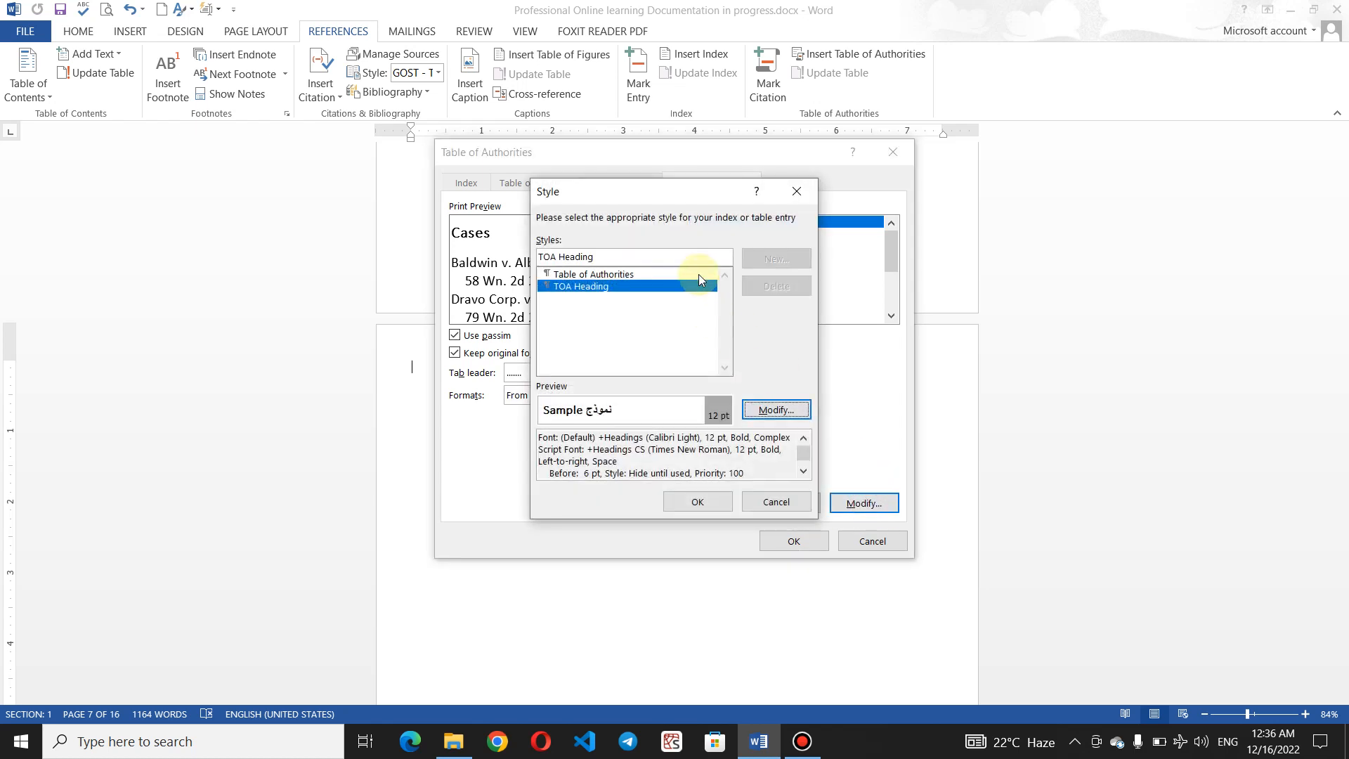
{"action": "left_click", "coordinate": [776, 409]}
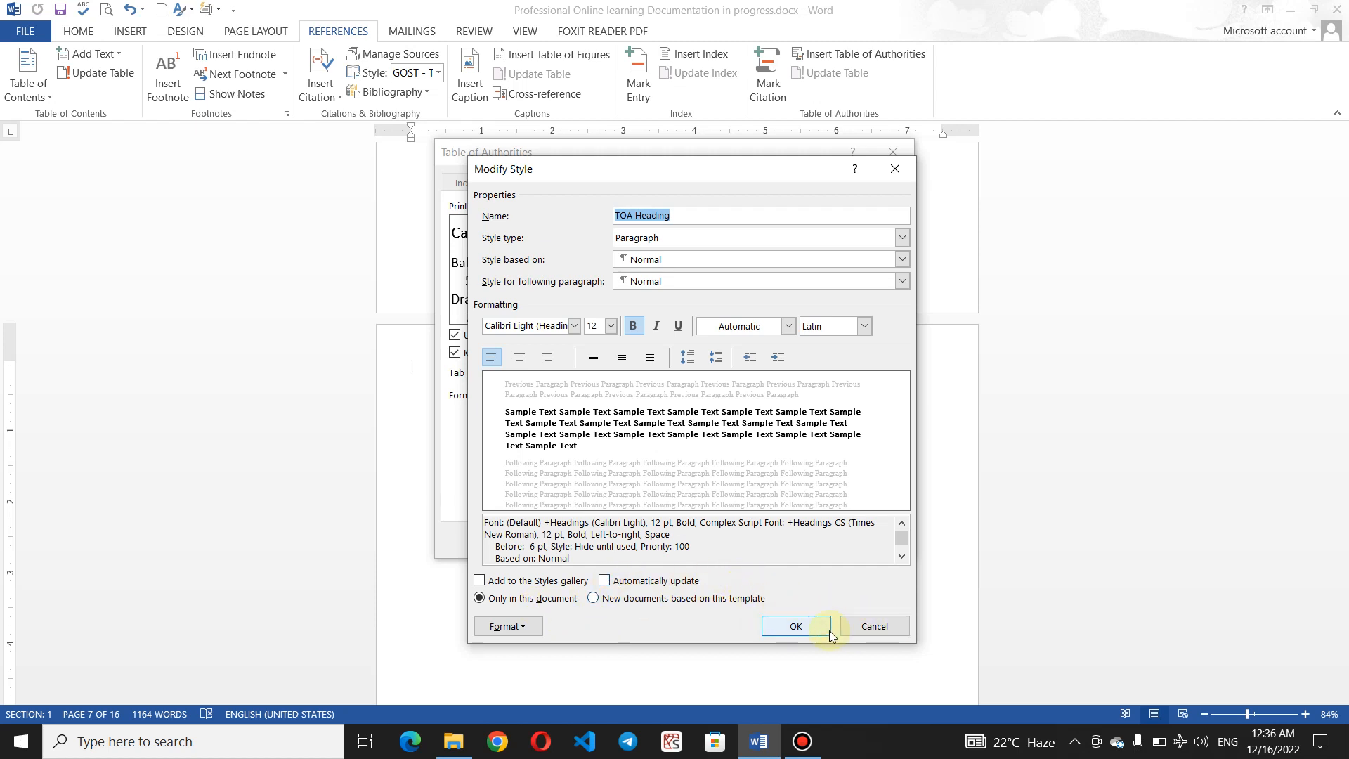
{"action": "left_click", "coordinate": [811, 625]}
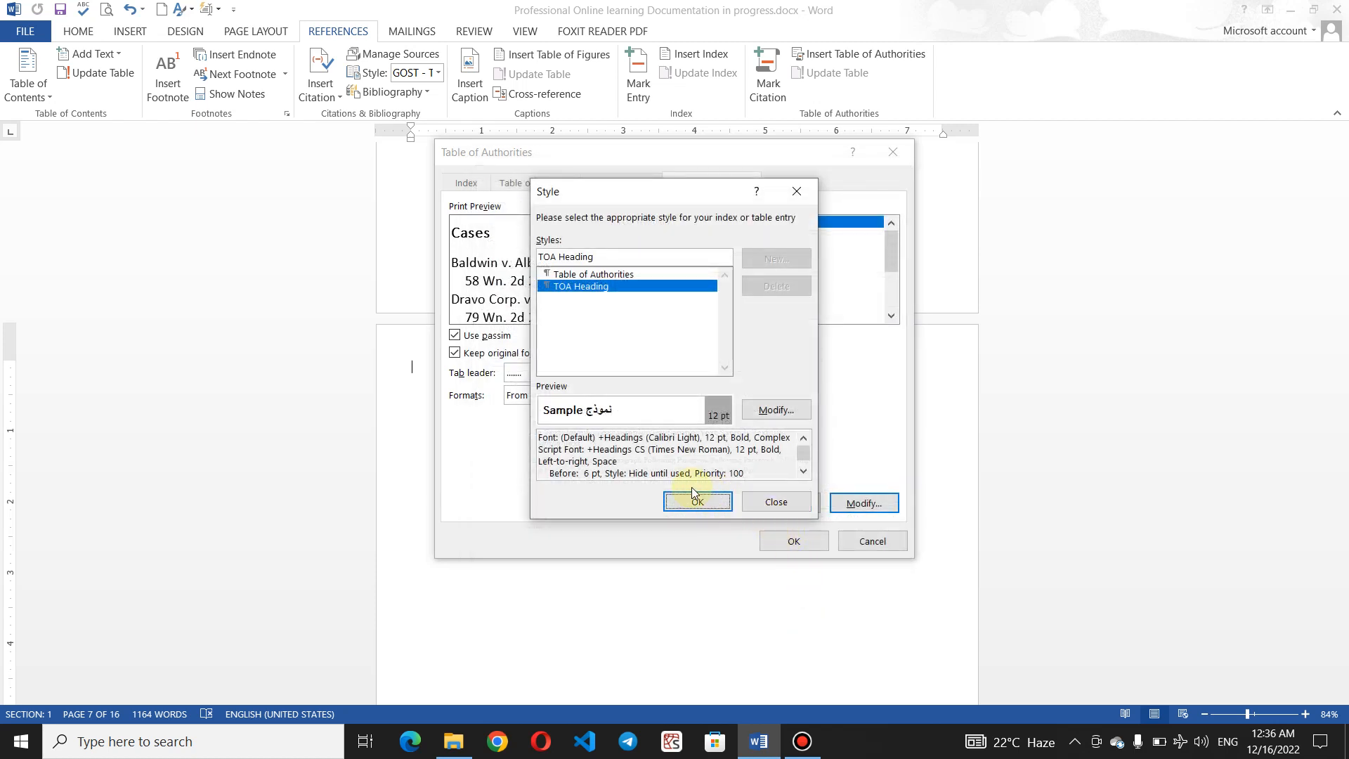
{"action": "left_click", "coordinate": [696, 499]}
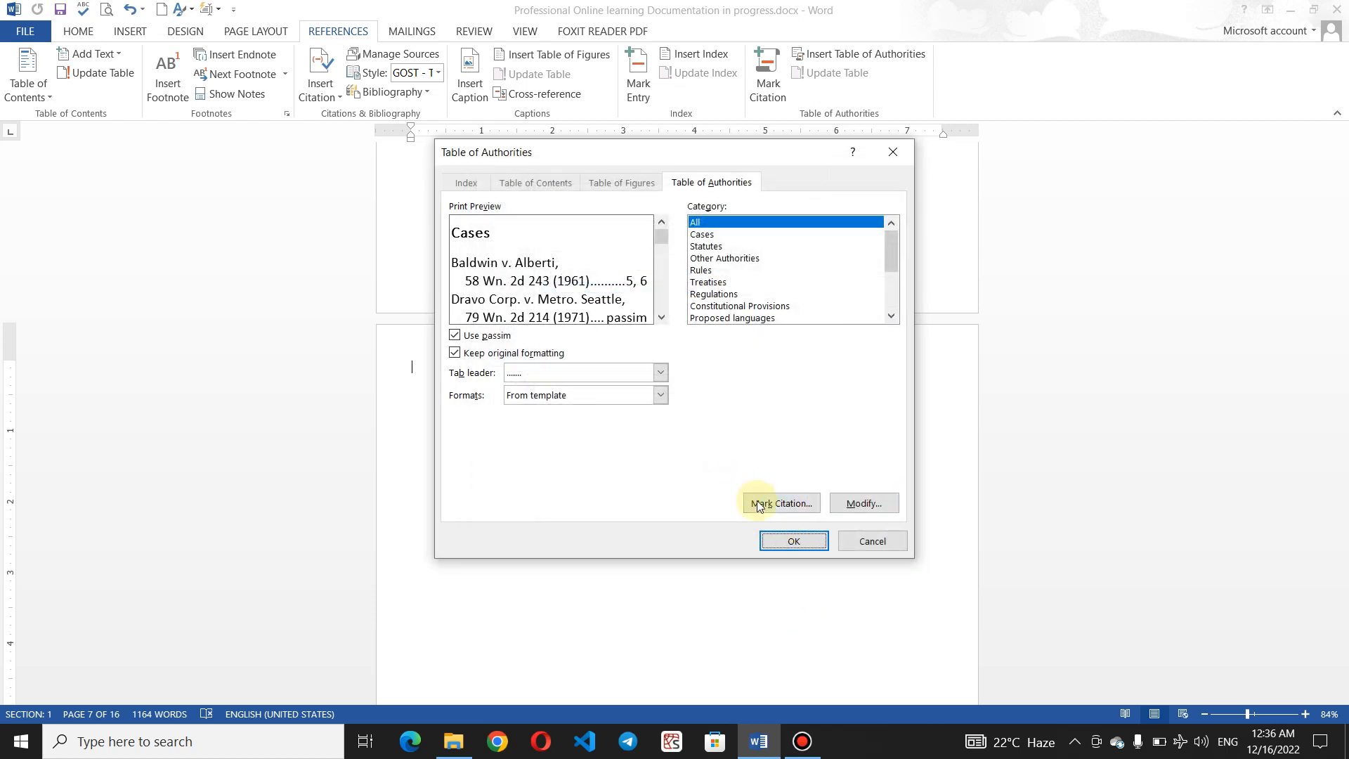
Step: Insert the table of authorities with all categories, agreeing to replace the selected category of the existing table
{"action": "left_click", "coordinate": [795, 540]}
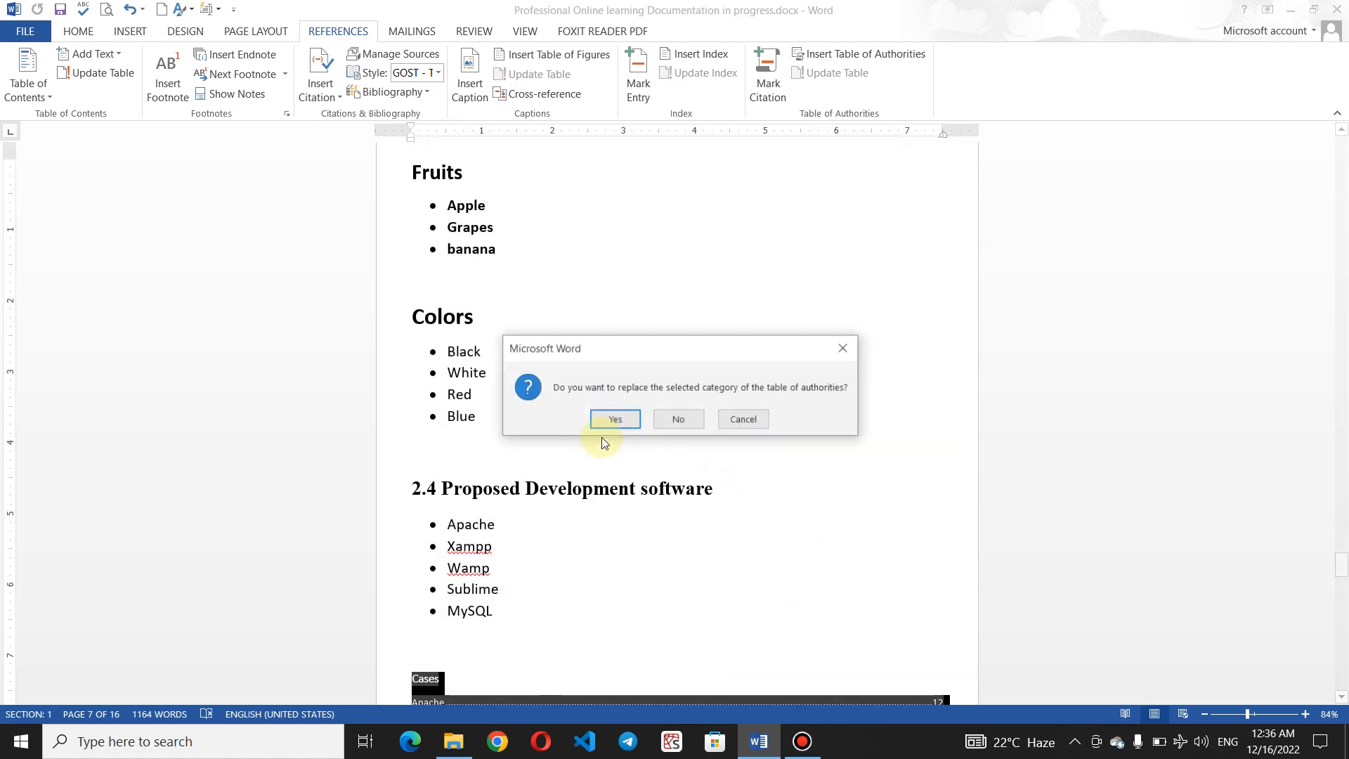
{"action": "left_click", "coordinate": [614, 420]}
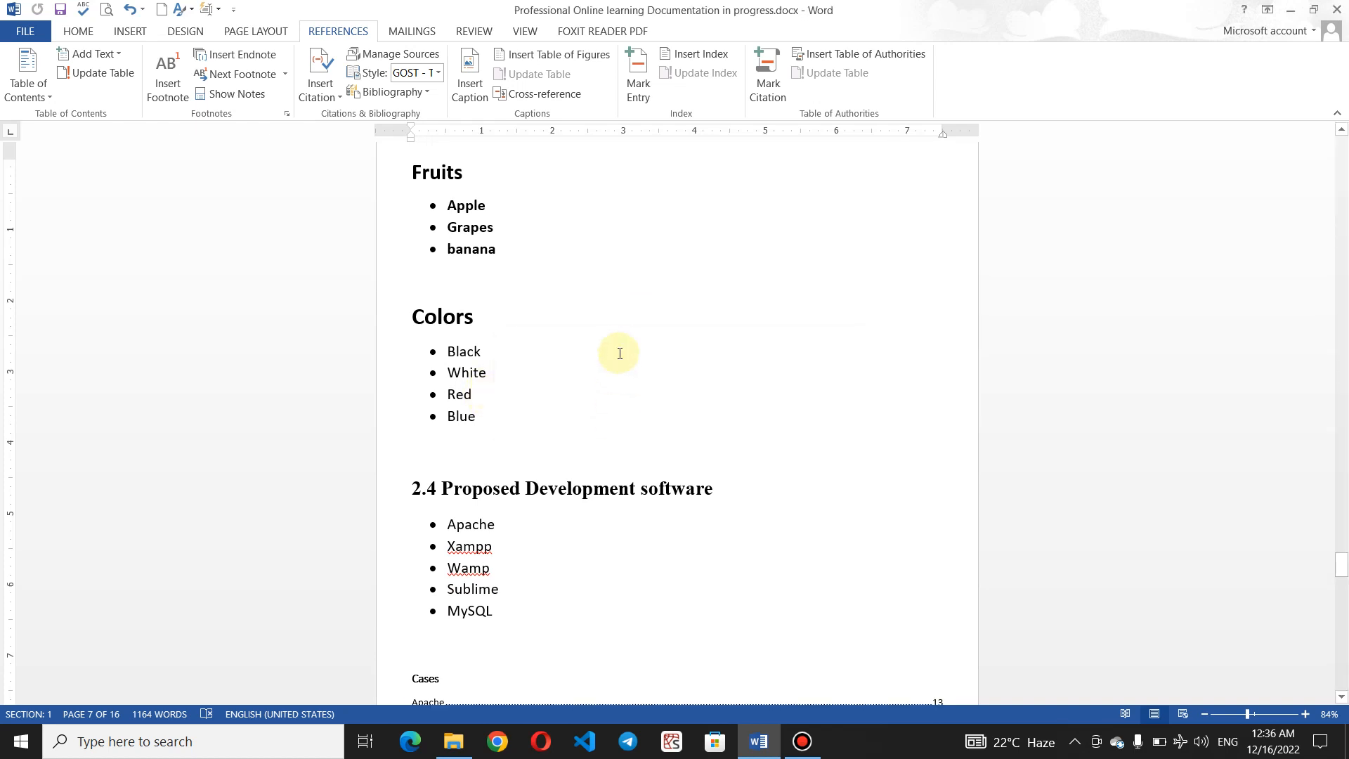
{"action": "scroll", "coordinate": [883, 350], "scroll_direction": "down", "scroll_amount": 5}
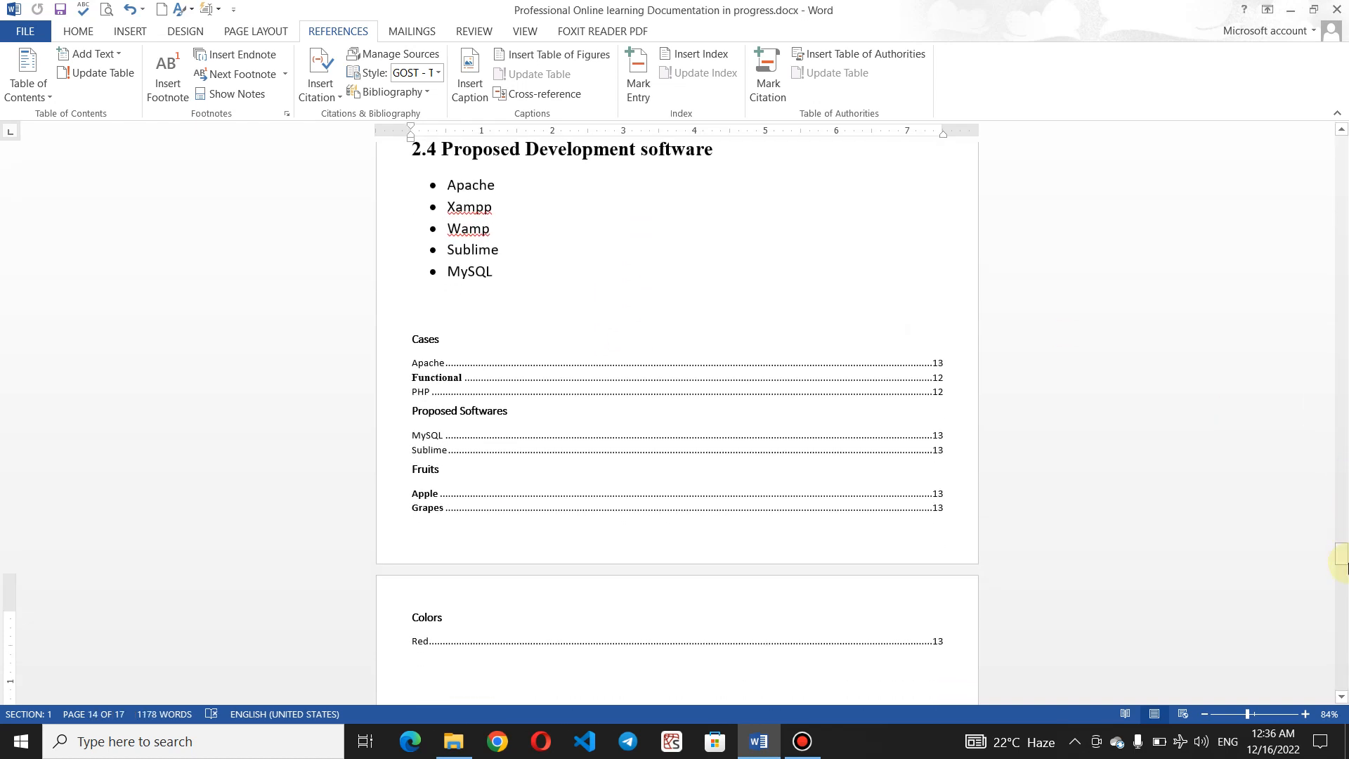
Step: Examine the Cases, Proposed Softwares, Fruits and Colors sections of the inserted table of authorities
{"action": "left_click_drag", "start_coordinate": [1341, 576], "coordinate": [1342, 571]}
{"action": "left_click", "coordinate": [462, 172]}
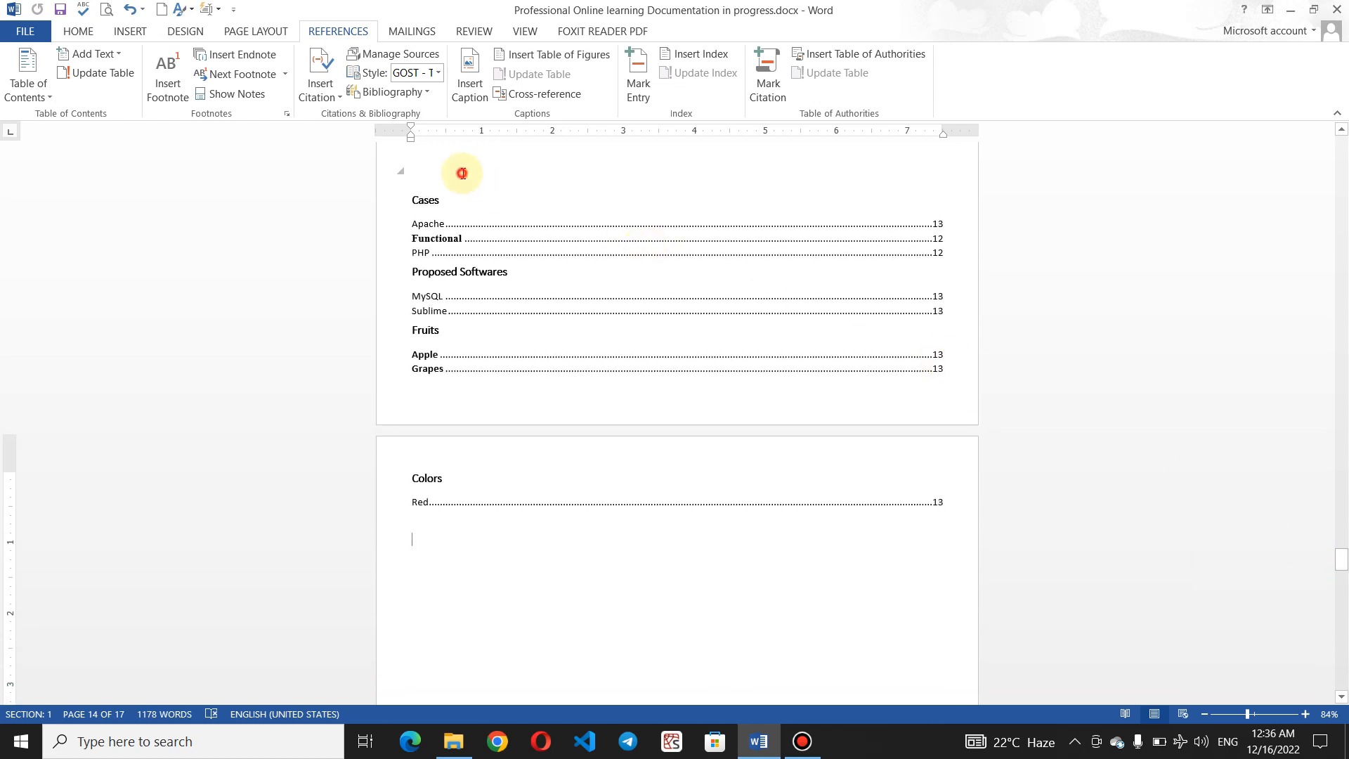
{"action": "left_click", "coordinate": [447, 223]}
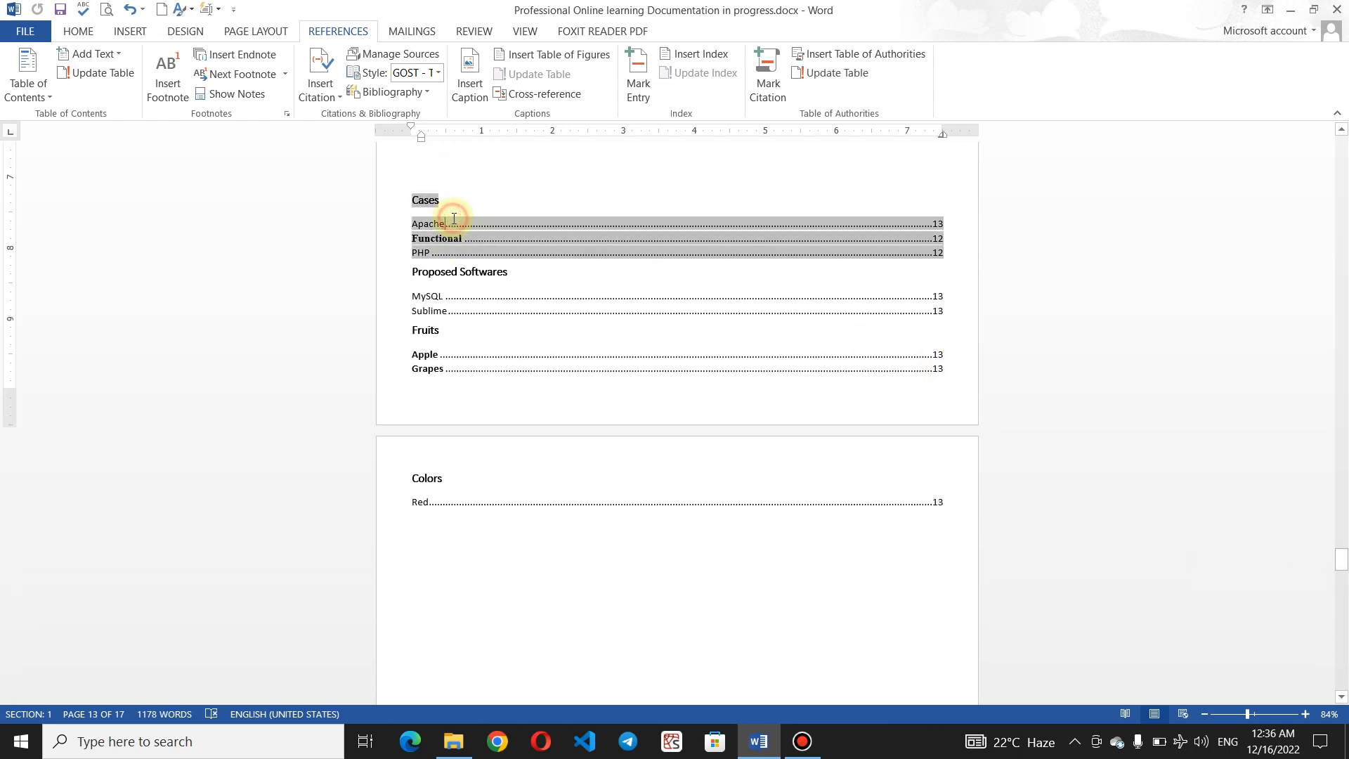
{"action": "left_click", "coordinate": [454, 185]}
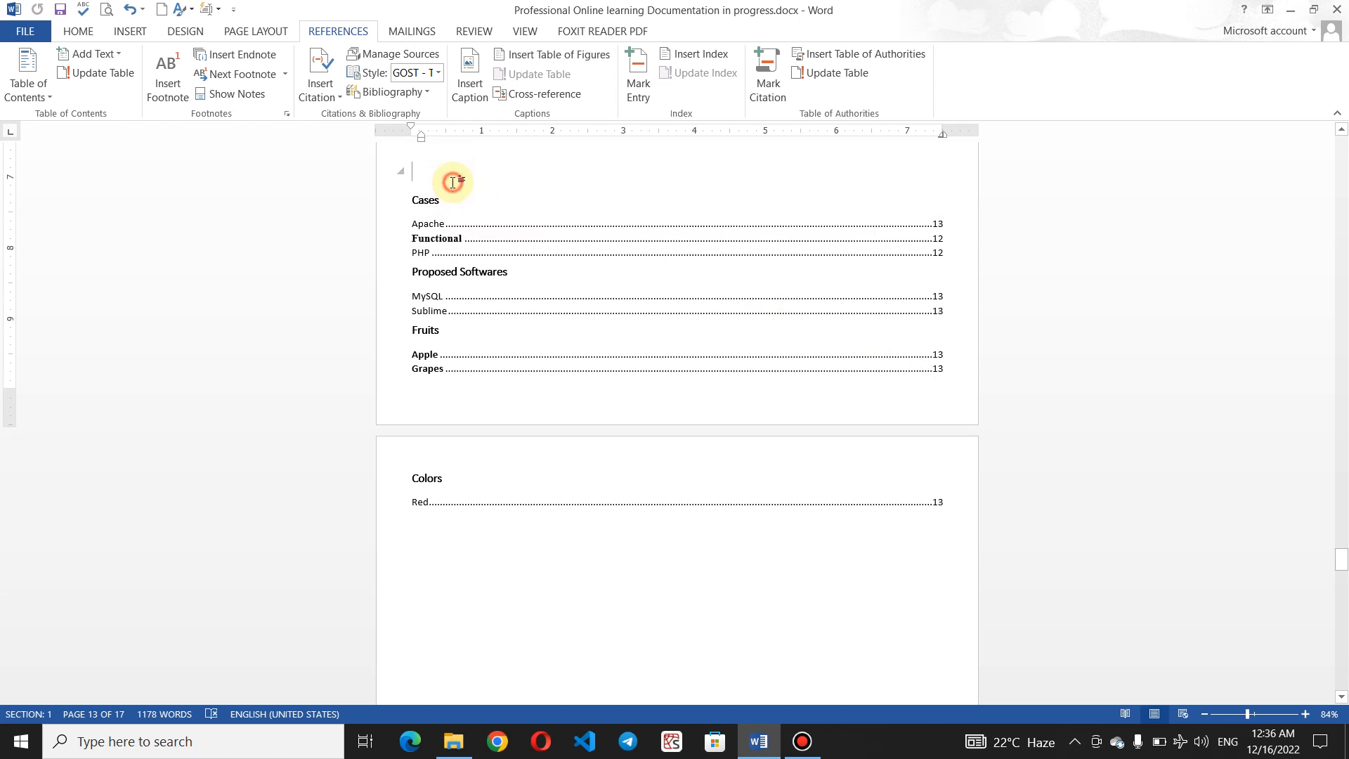
{"action": "left_click", "coordinate": [452, 275]}
{"action": "left_click", "coordinate": [447, 329]}
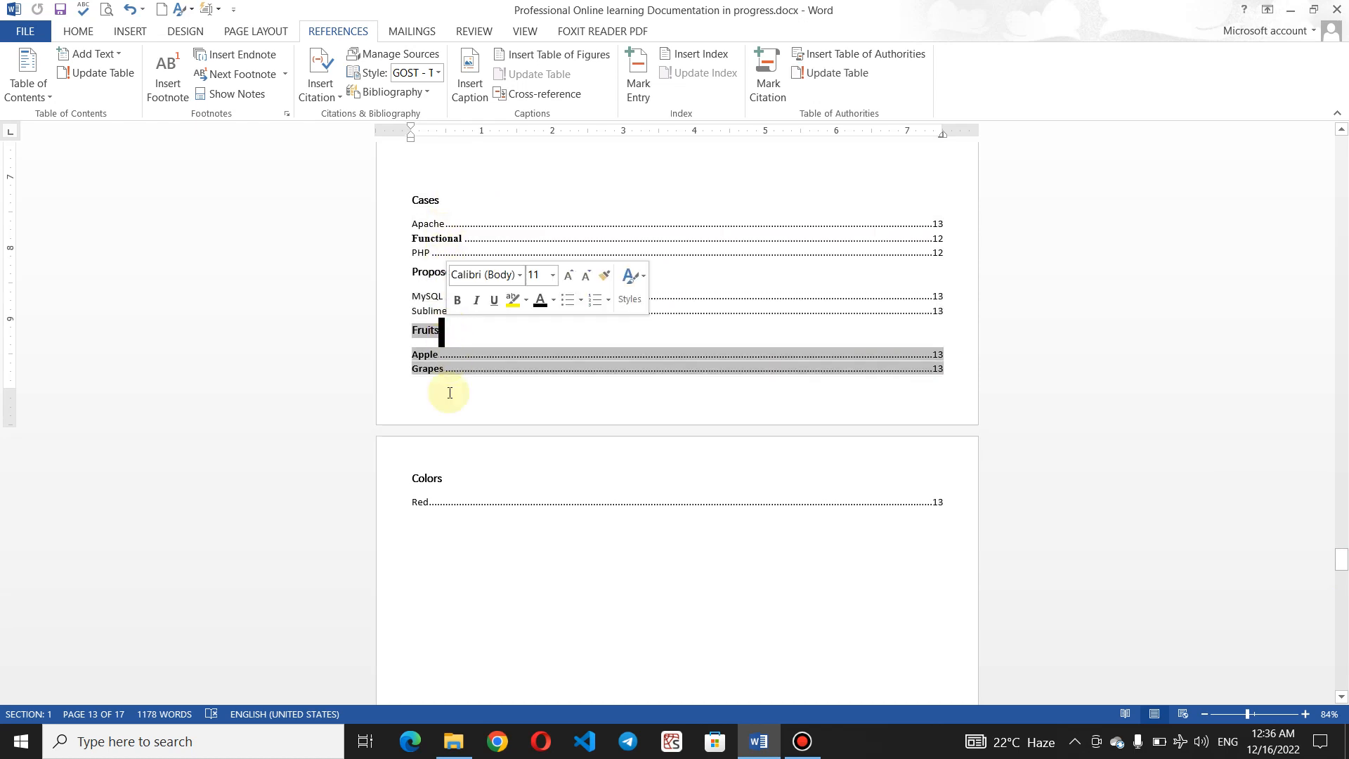
{"action": "left_click", "coordinate": [437, 479]}
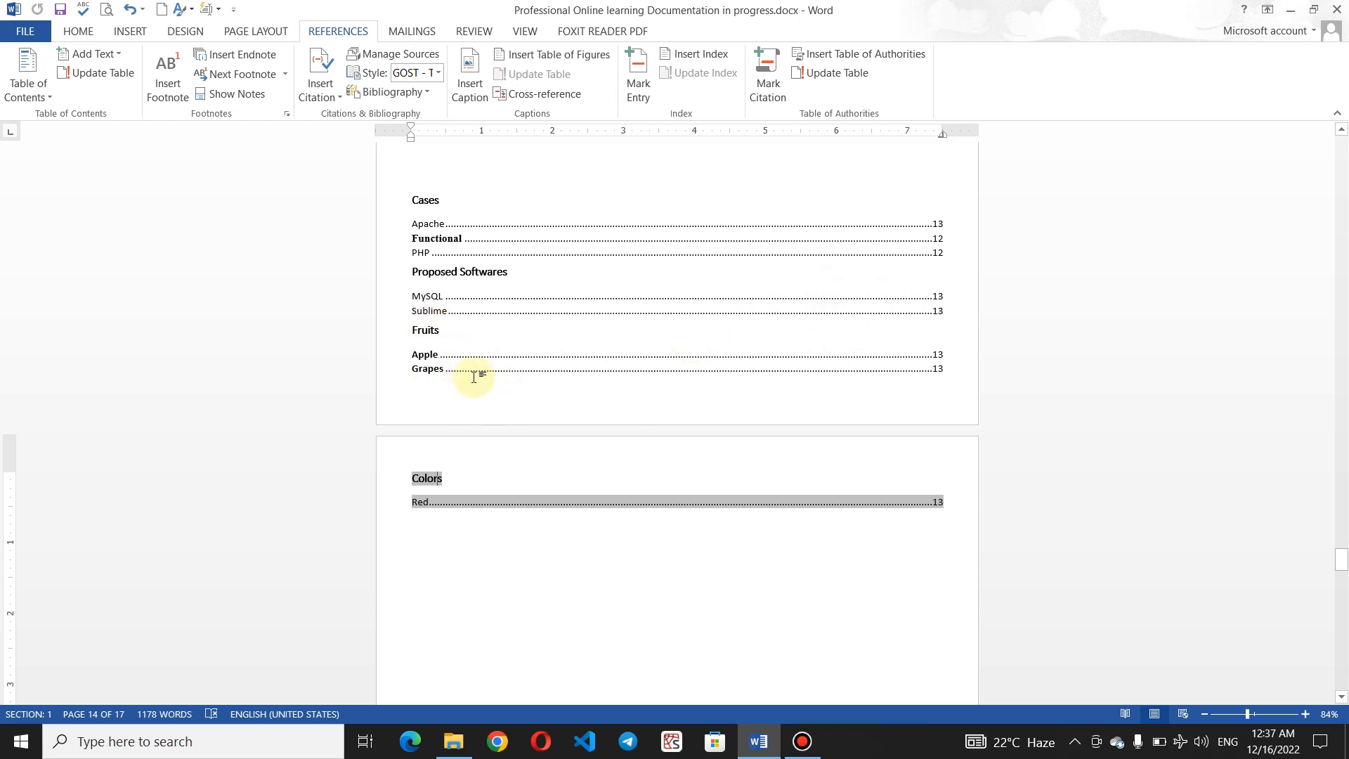
{"action": "left_click", "coordinate": [447, 477]}
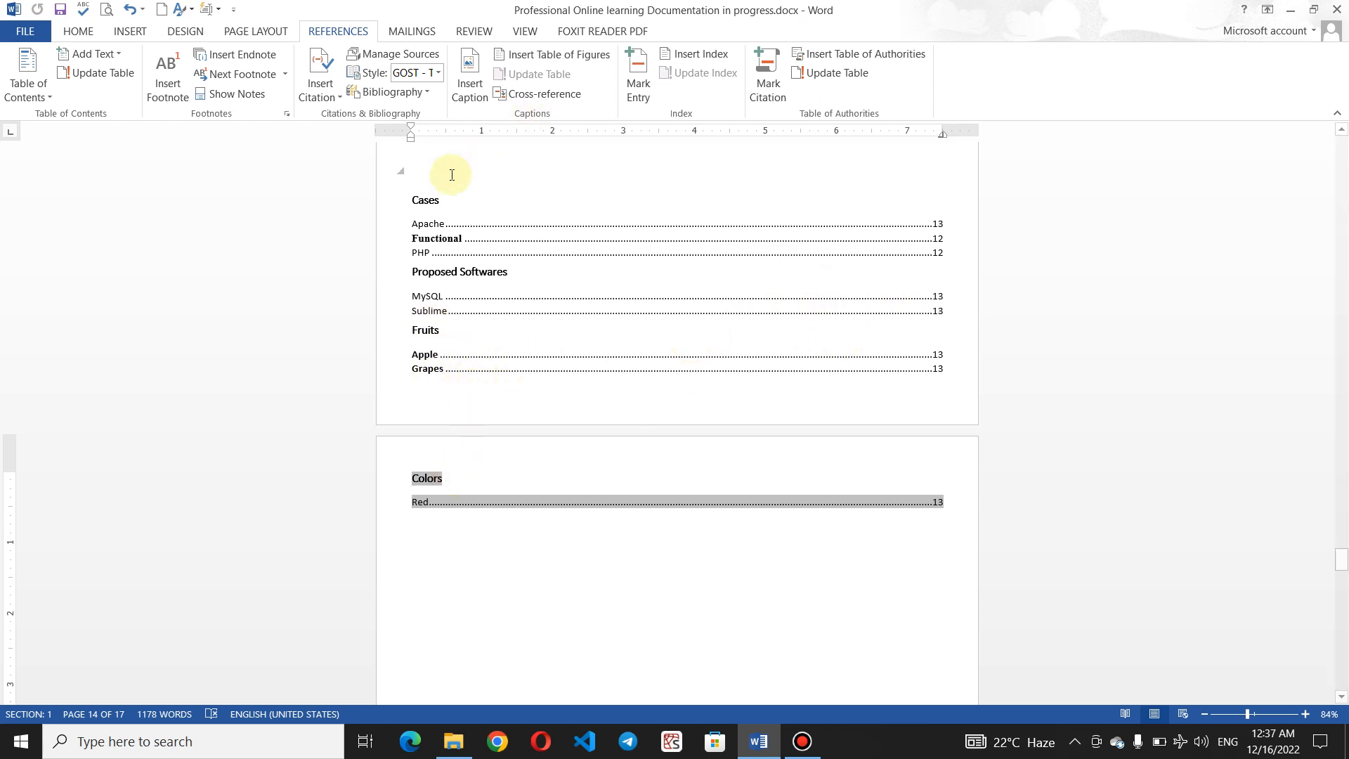
{"action": "left_click", "coordinate": [455, 201]}
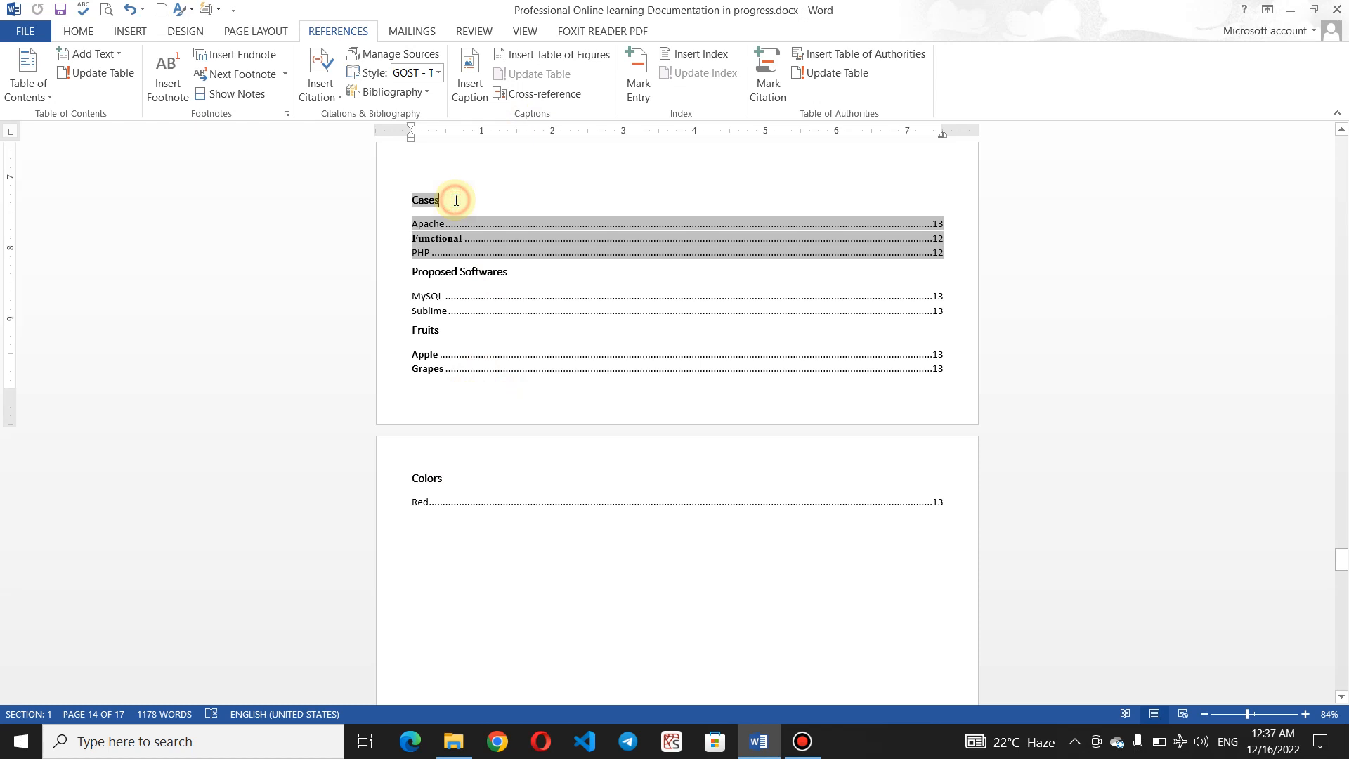
{"action": "left_click", "coordinate": [464, 253]}
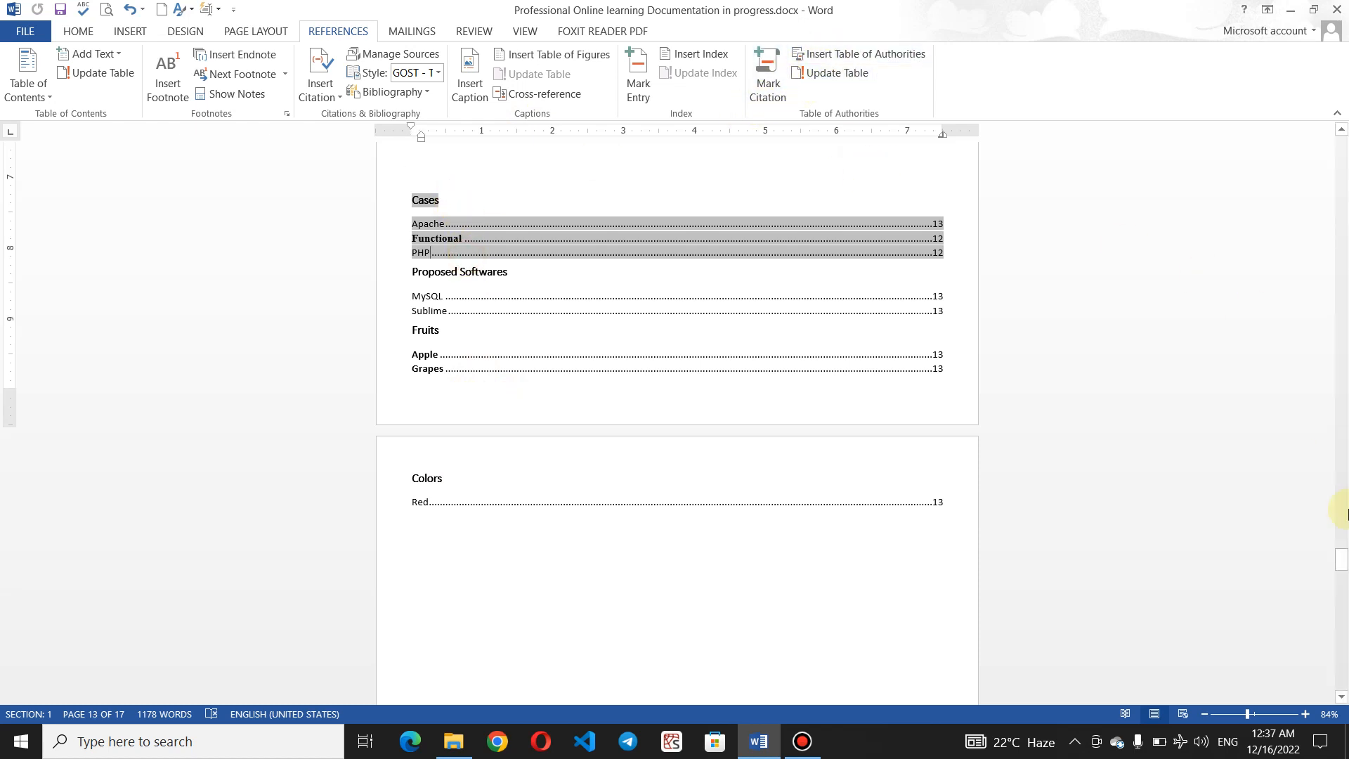
Step: Mark the list entry Blue under the Colors heading as a citation in the Colors category
{"action": "left_click_drag", "start_coordinate": [1342, 562], "coordinate": [1342, 540]}
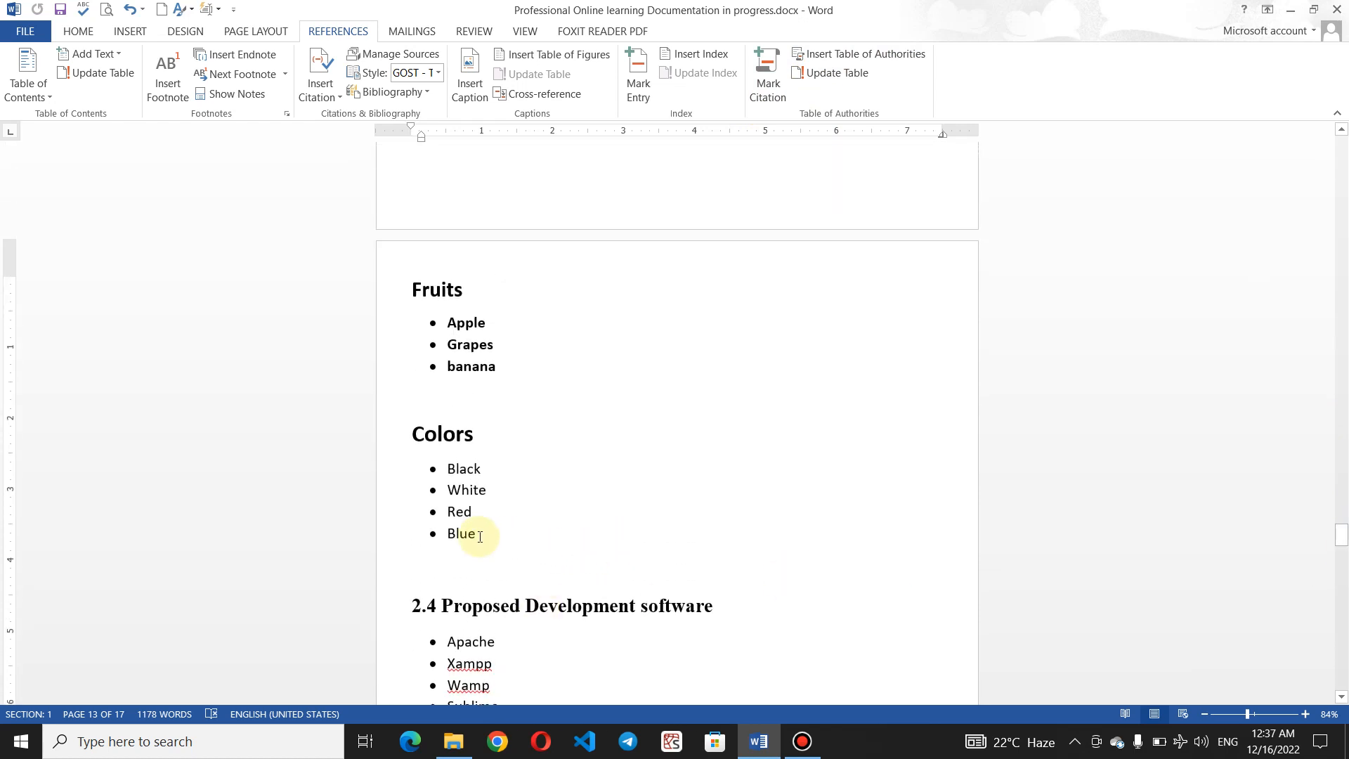
{"action": "left_click_drag", "start_coordinate": [479, 534], "coordinate": [420, 530]}
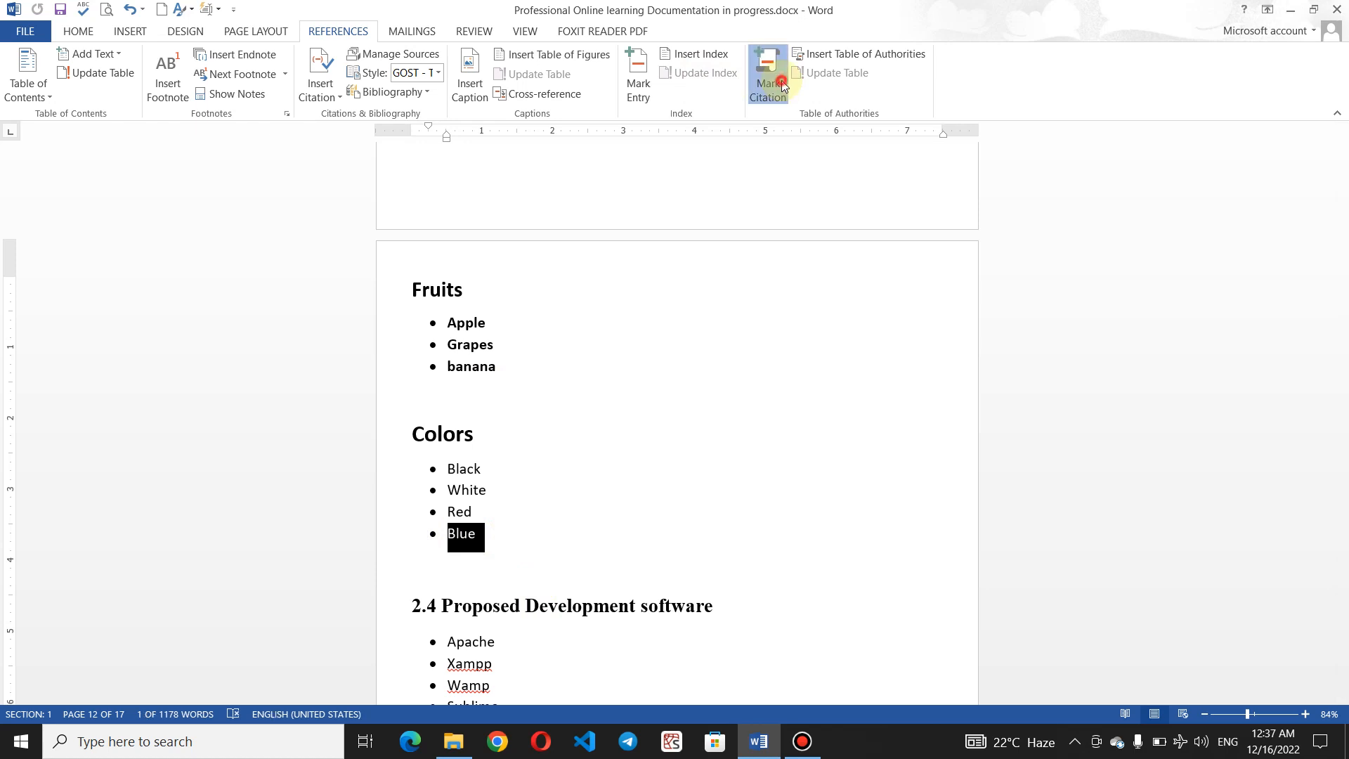
{"action": "left_click", "coordinate": [773, 90]}
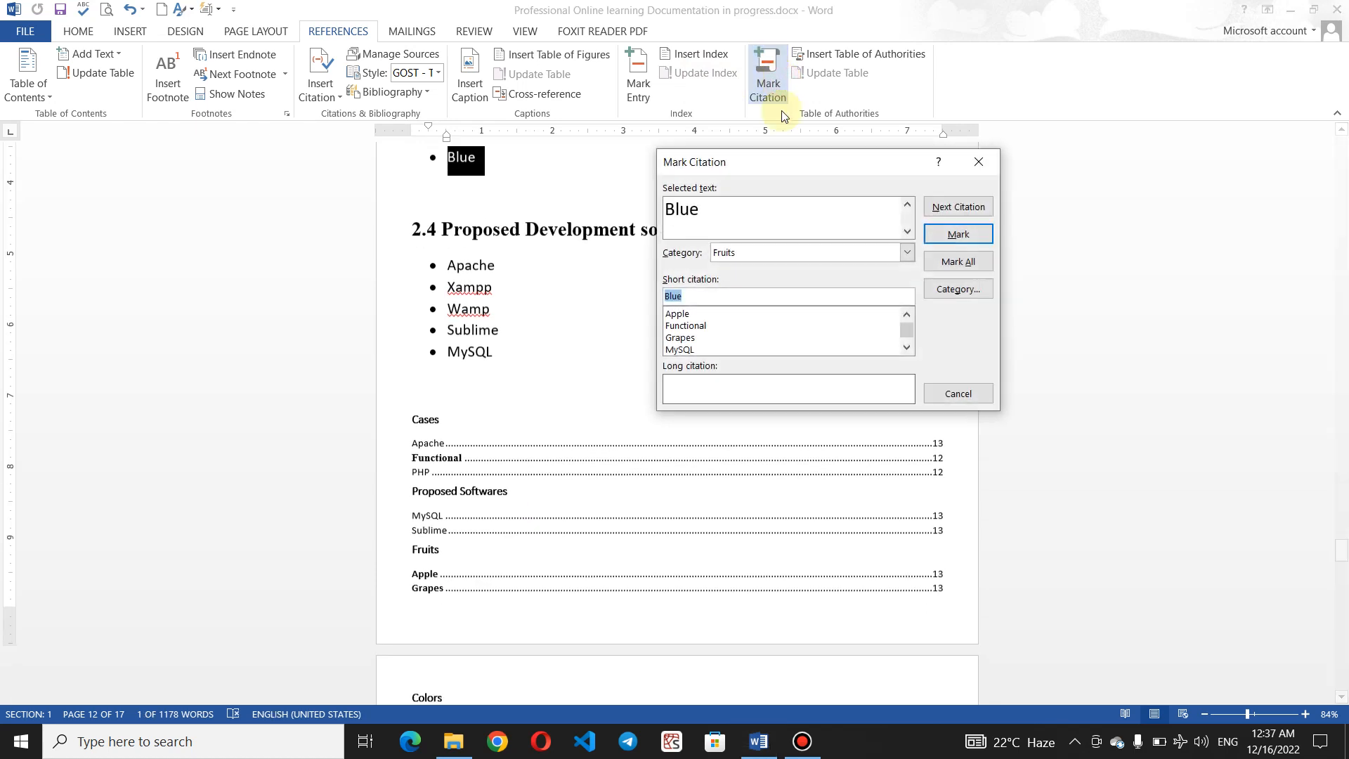
{"action": "left_click", "coordinate": [906, 253]}
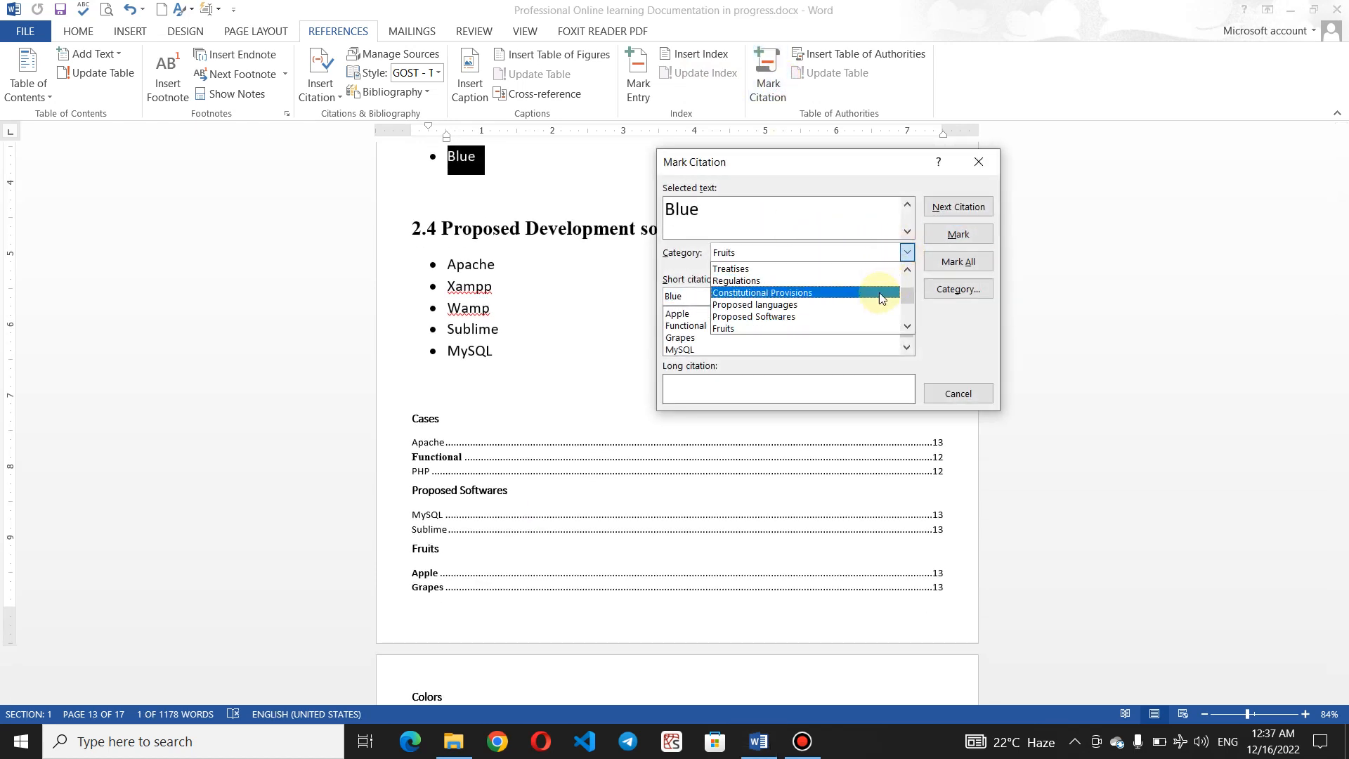
{"action": "scroll", "coordinate": [904, 318], "scroll_direction": "down", "scroll_amount": 1}
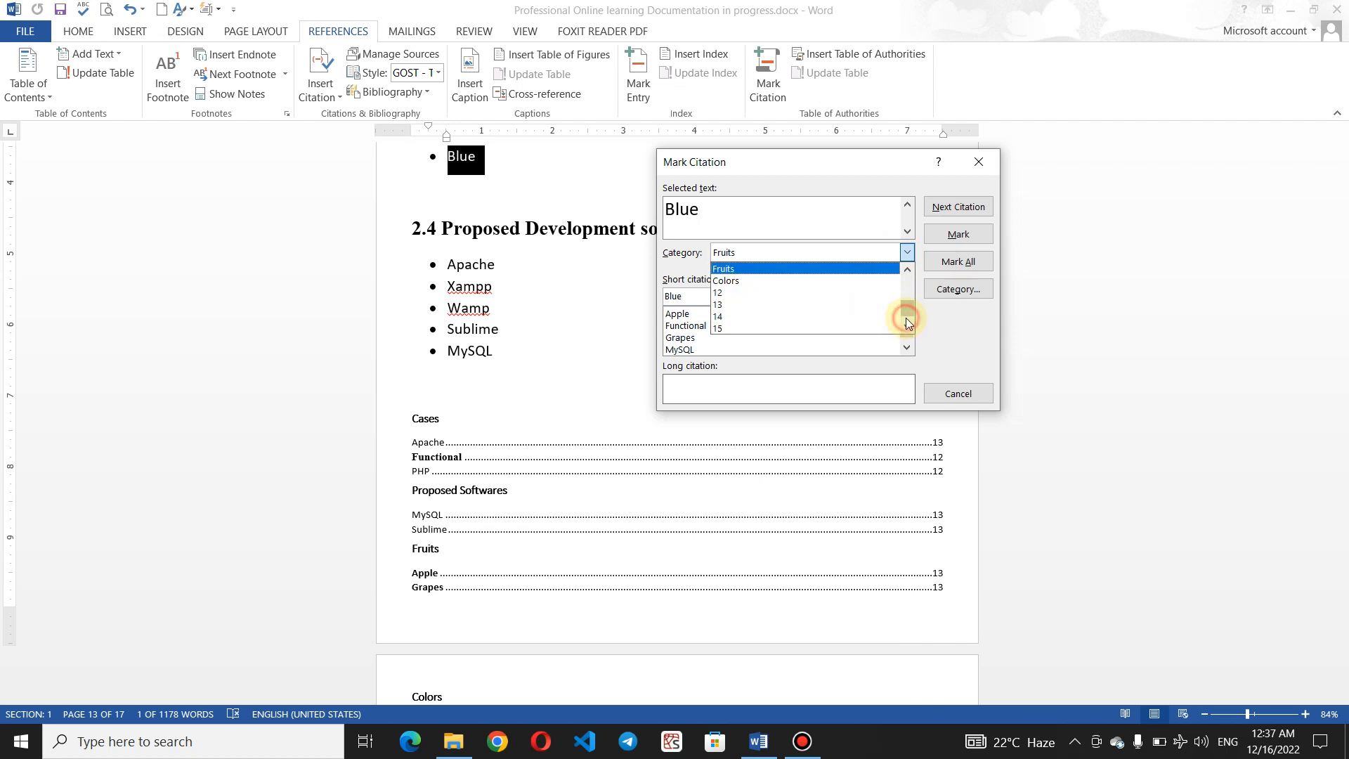
{"action": "left_click", "coordinate": [788, 281]}
{"action": "left_click", "coordinate": [956, 234]}
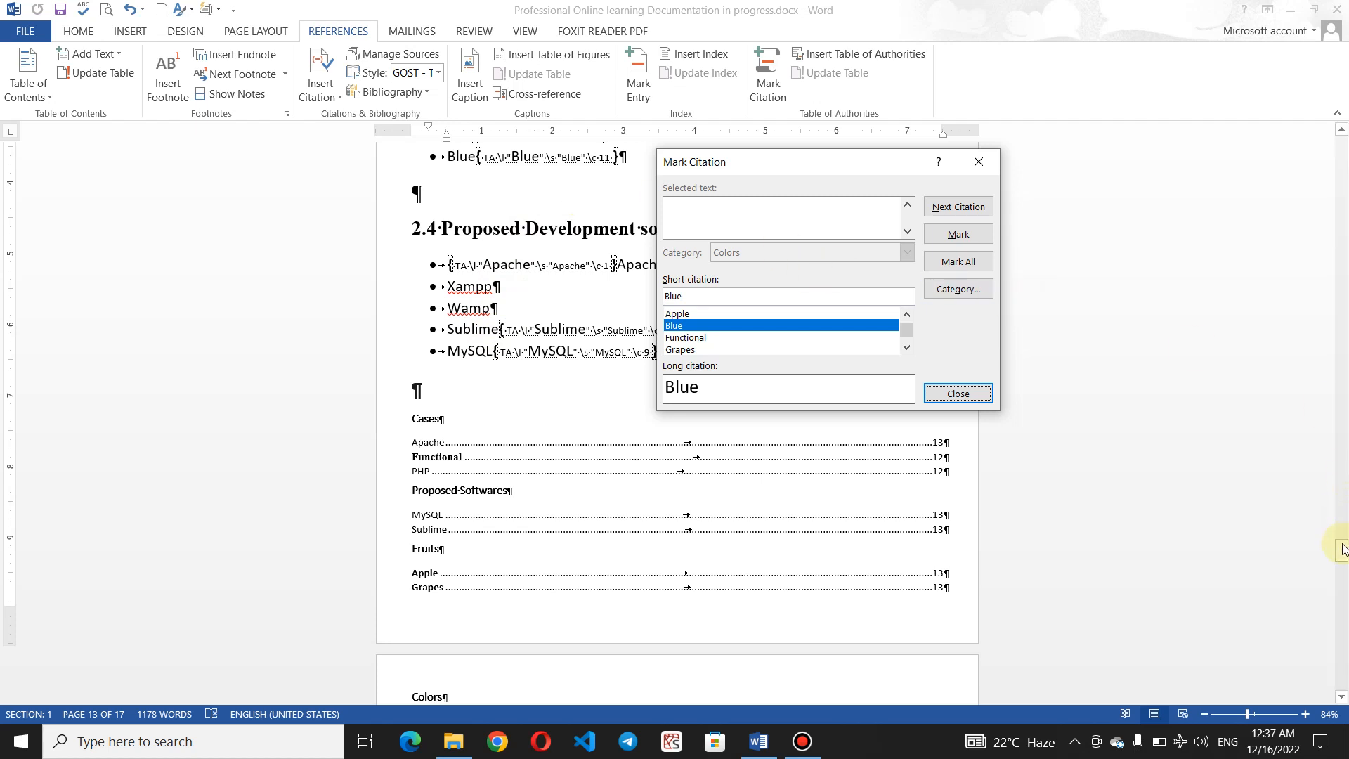
{"action": "left_click_drag", "start_coordinate": [1342, 547], "coordinate": [1341, 531]}
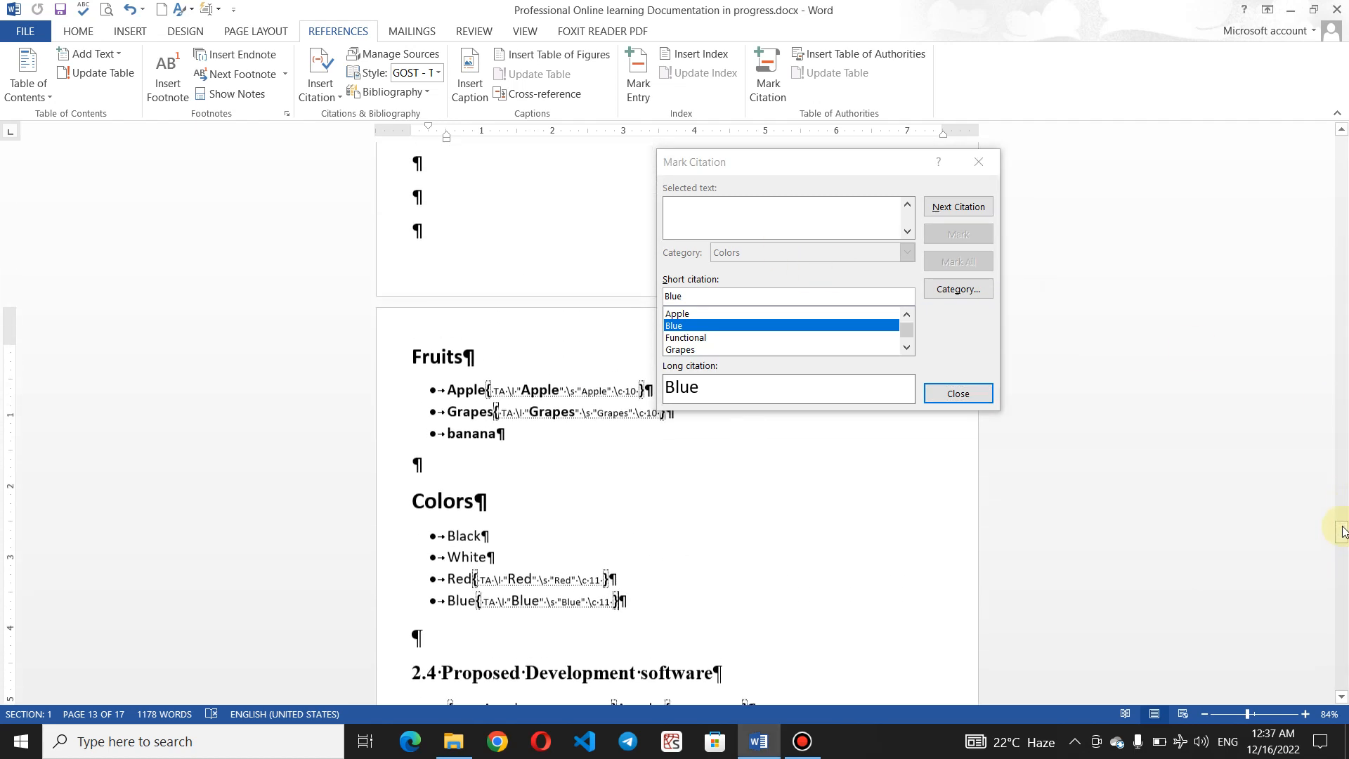
{"action": "left_click_drag", "start_coordinate": [496, 436], "coordinate": [446, 435]}
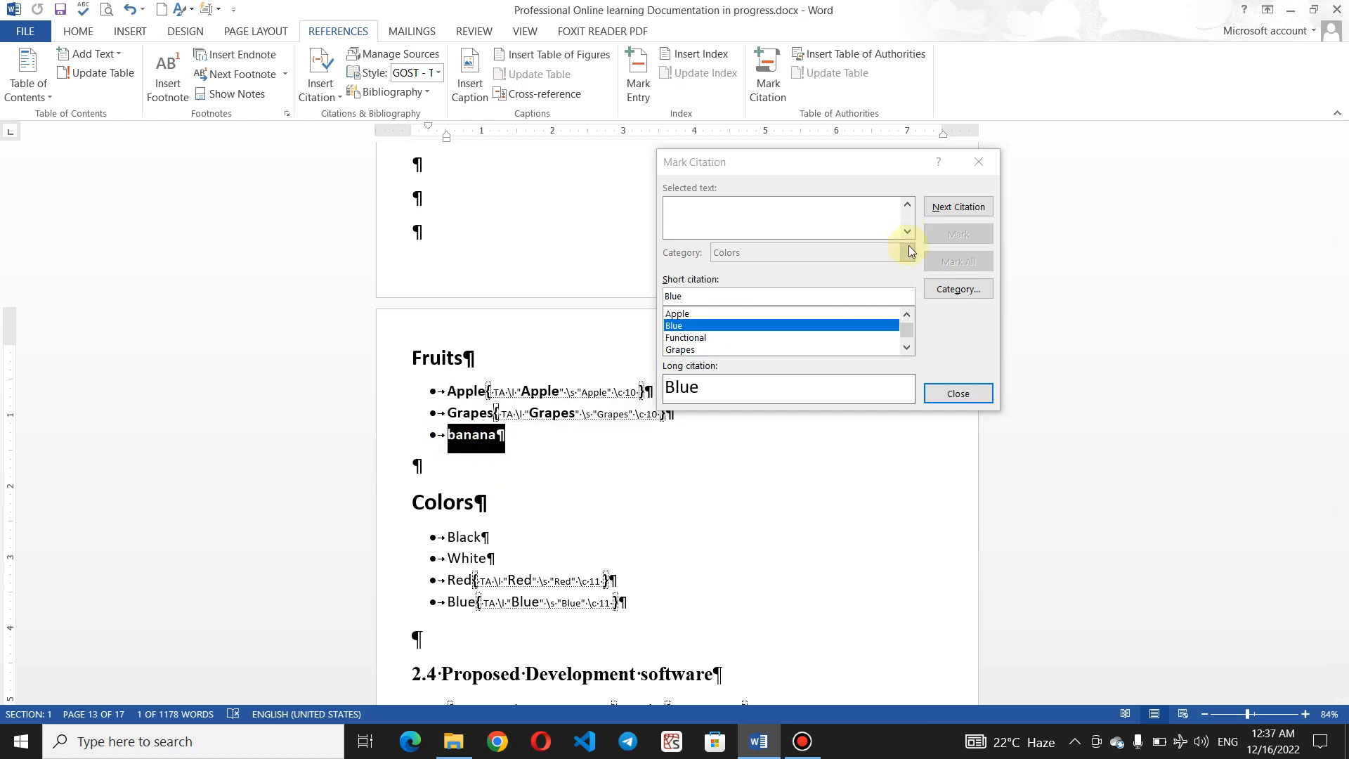
{"action": "left_click", "coordinate": [909, 250]}
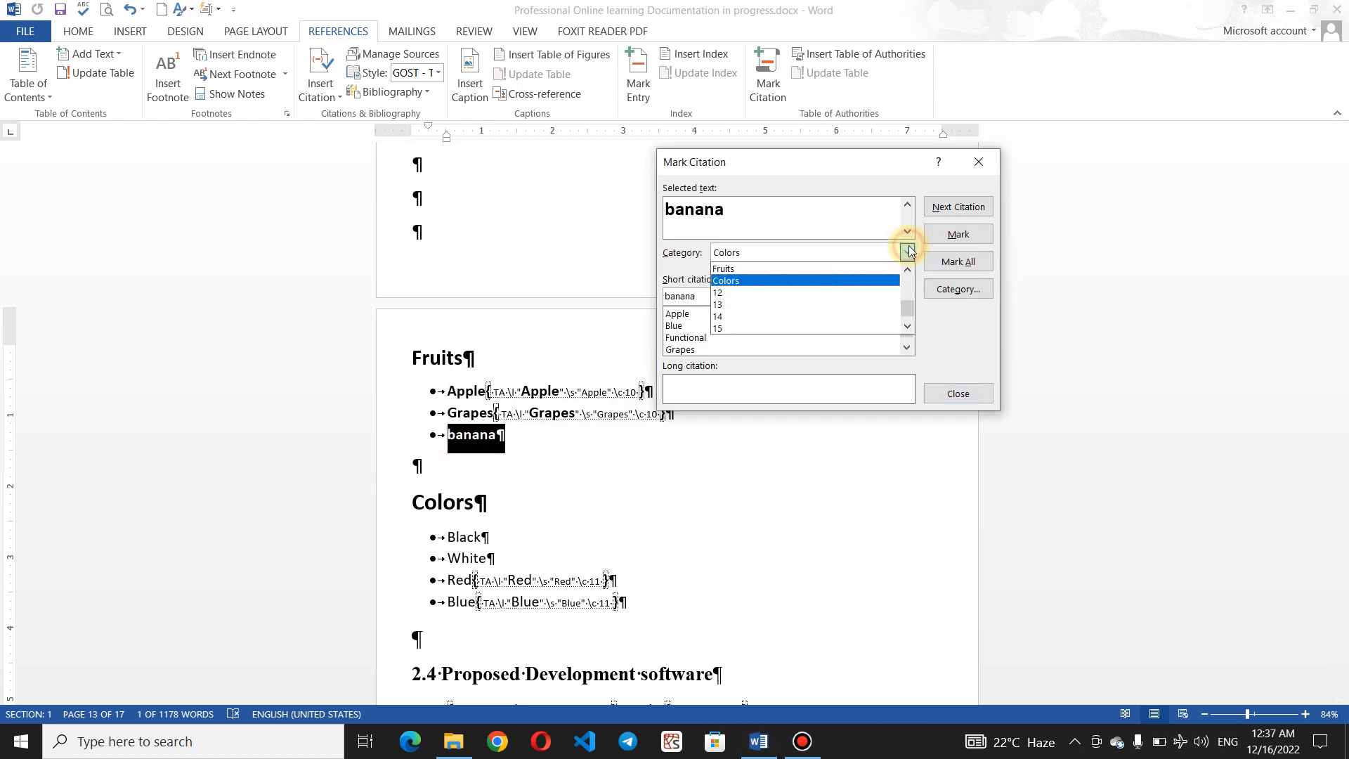
{"action": "left_click", "coordinate": [850, 266]}
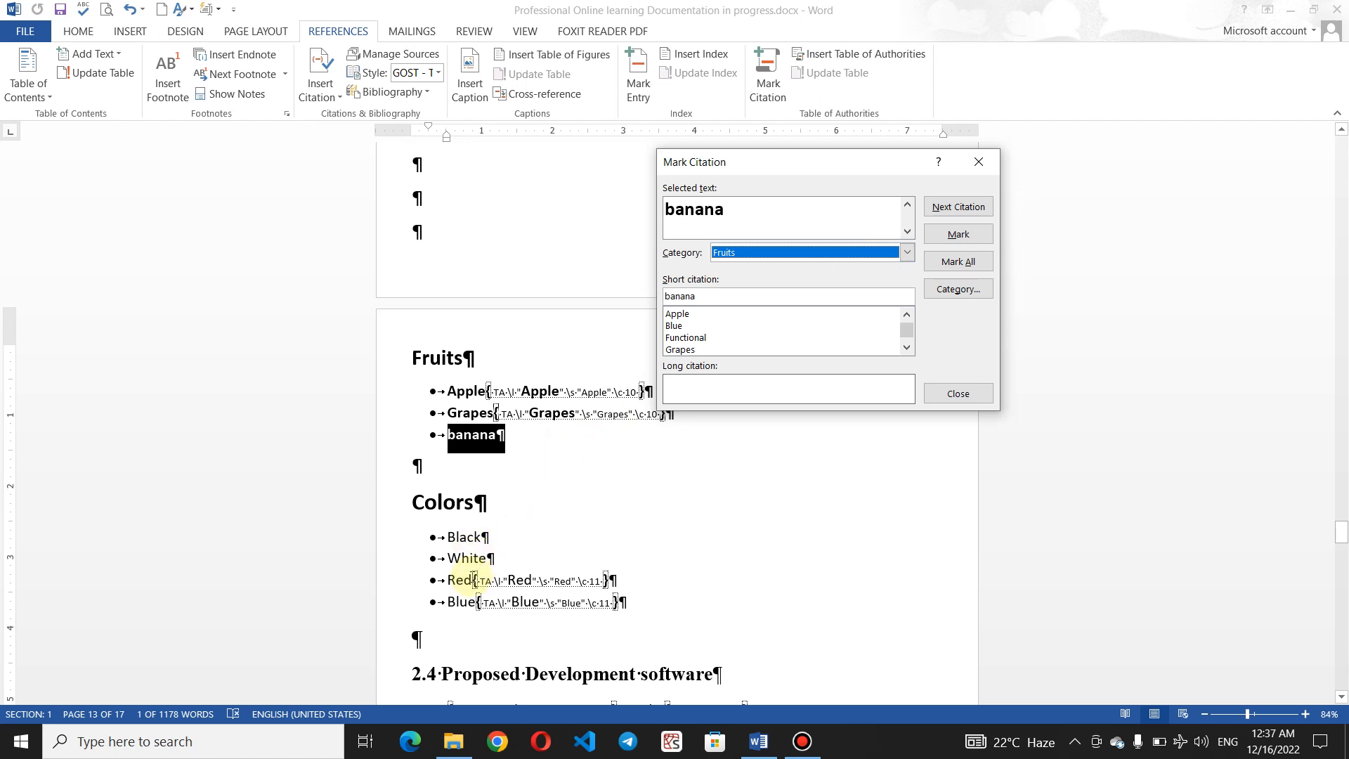
{"action": "left_click", "coordinate": [464, 582]}
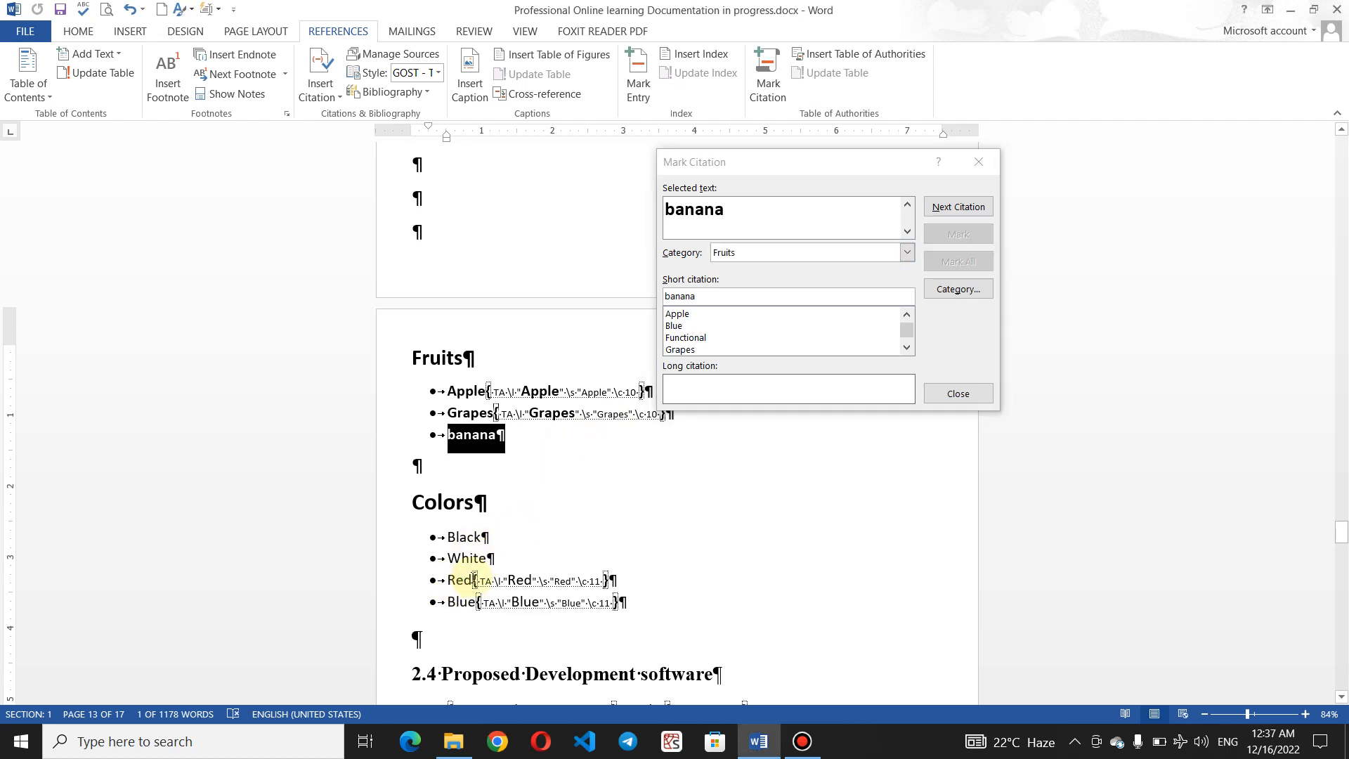
{"action": "left_click", "coordinate": [475, 578]}
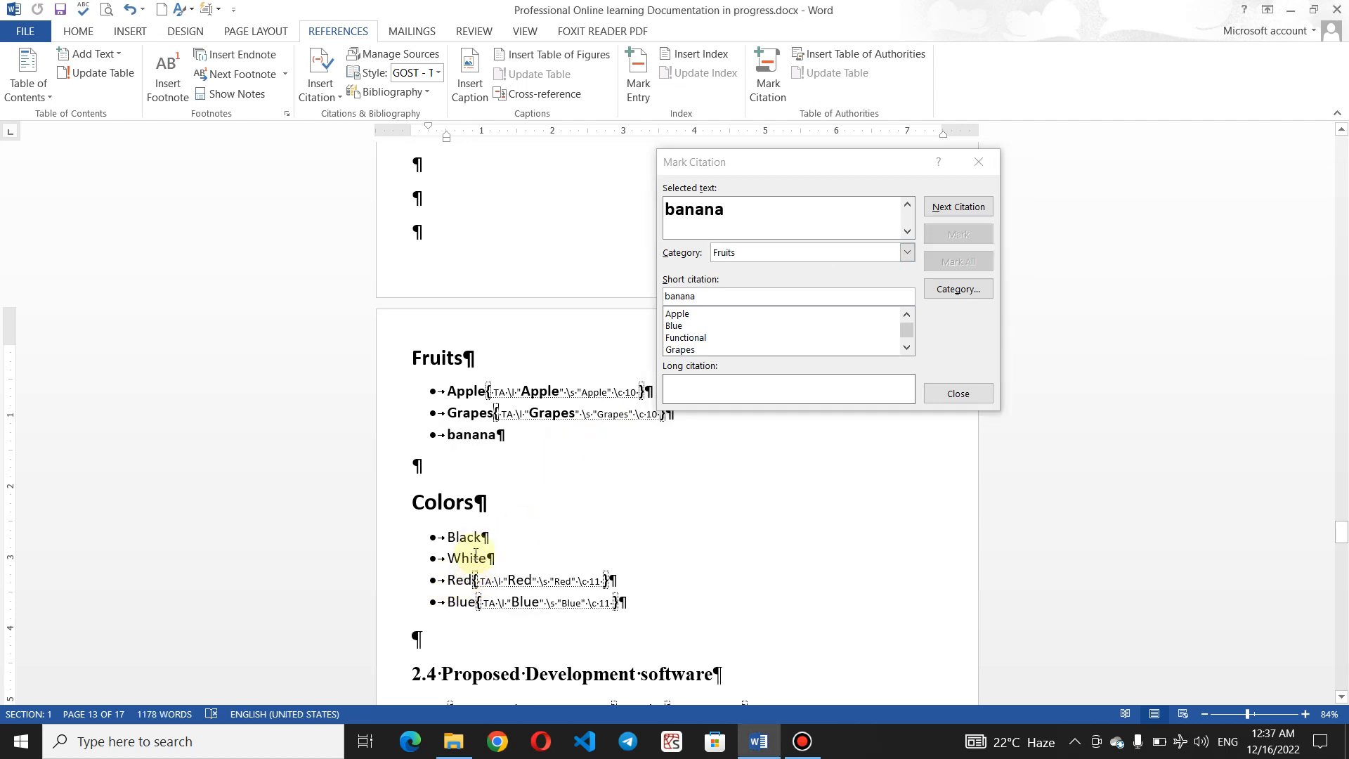
Step: Mark the list entry White as a citation in the Colors category
{"action": "left_click_drag", "start_coordinate": [490, 557], "coordinate": [448, 557]}
{"action": "left_click", "coordinate": [907, 251]}
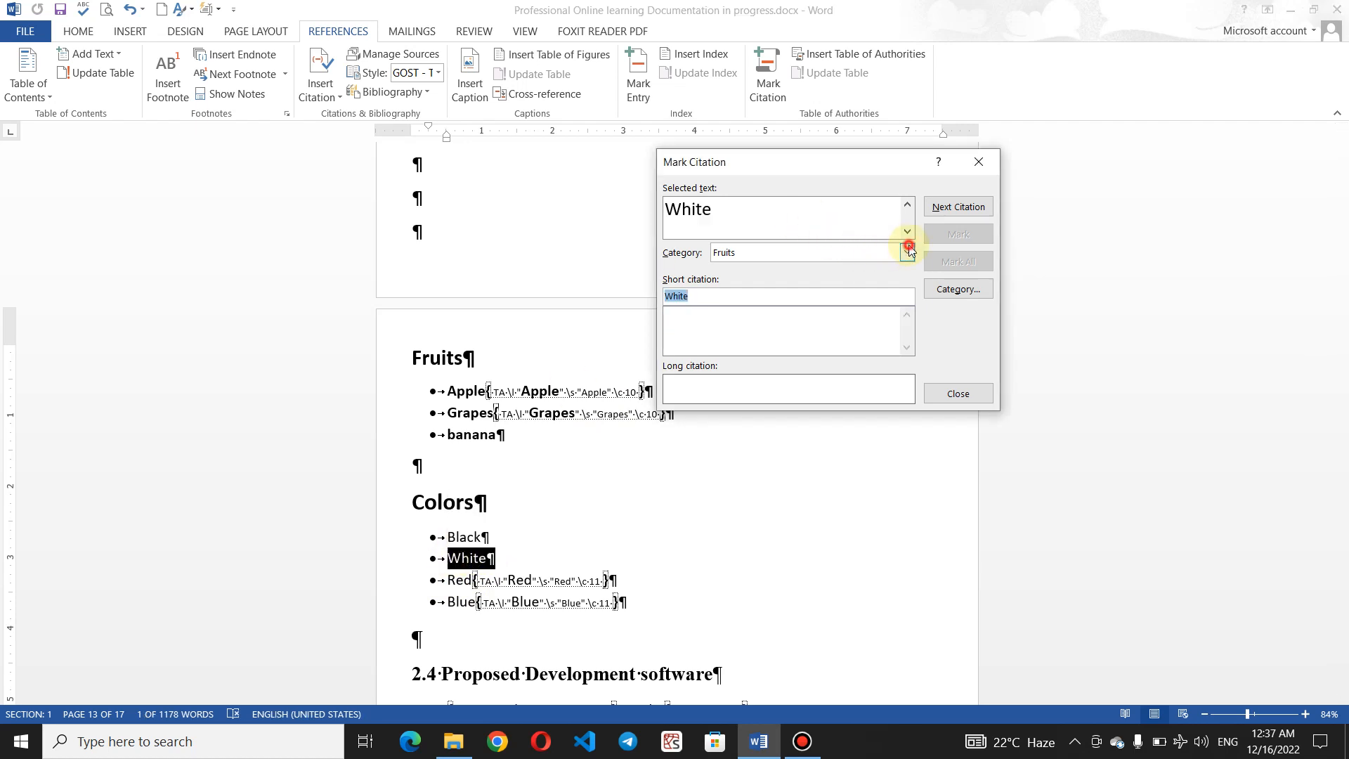
{"action": "left_click", "coordinate": [906, 252]}
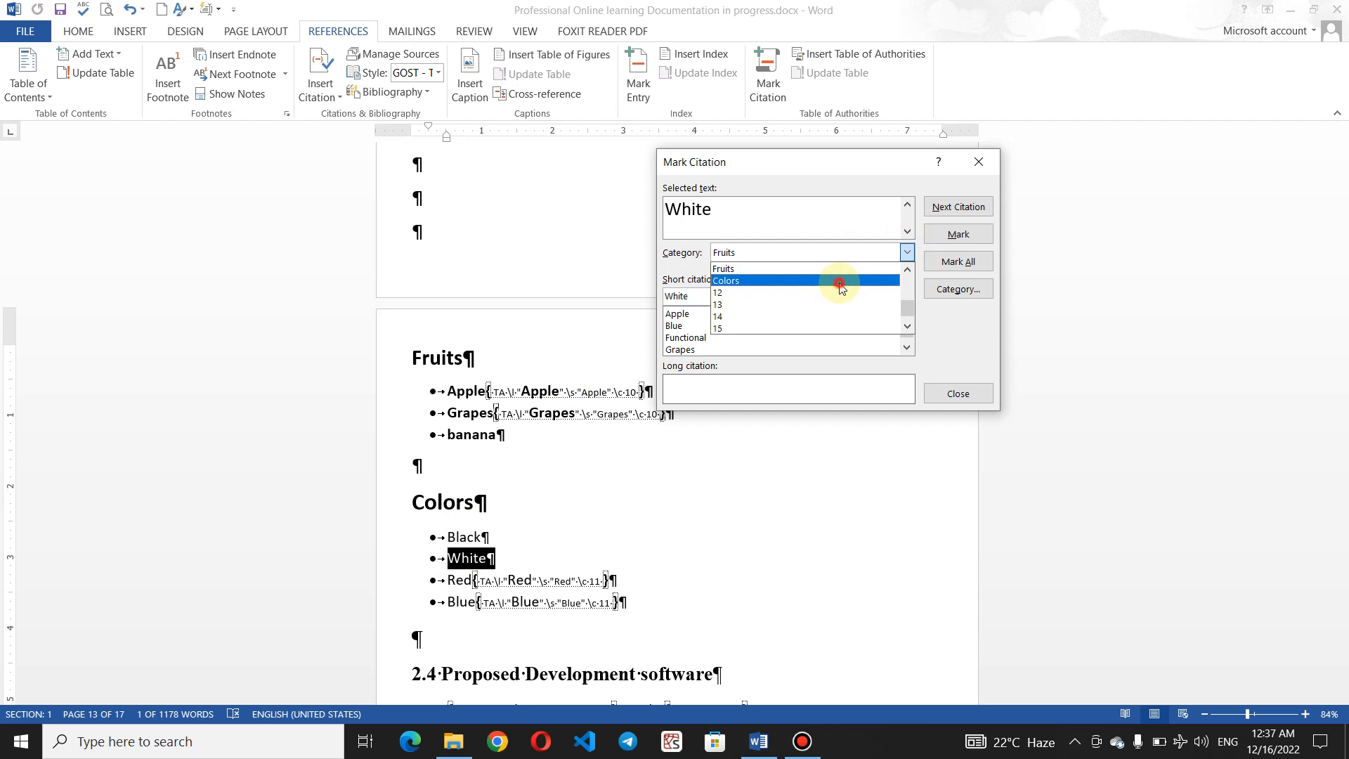
{"action": "left_click", "coordinate": [840, 281]}
{"action": "left_click", "coordinate": [959, 234]}
Step: Mark the list entry Black as a citation in the Colors category and finish marking citations
{"action": "scroll", "coordinate": [491, 351], "scroll_direction": "down", "scroll_amount": 5}
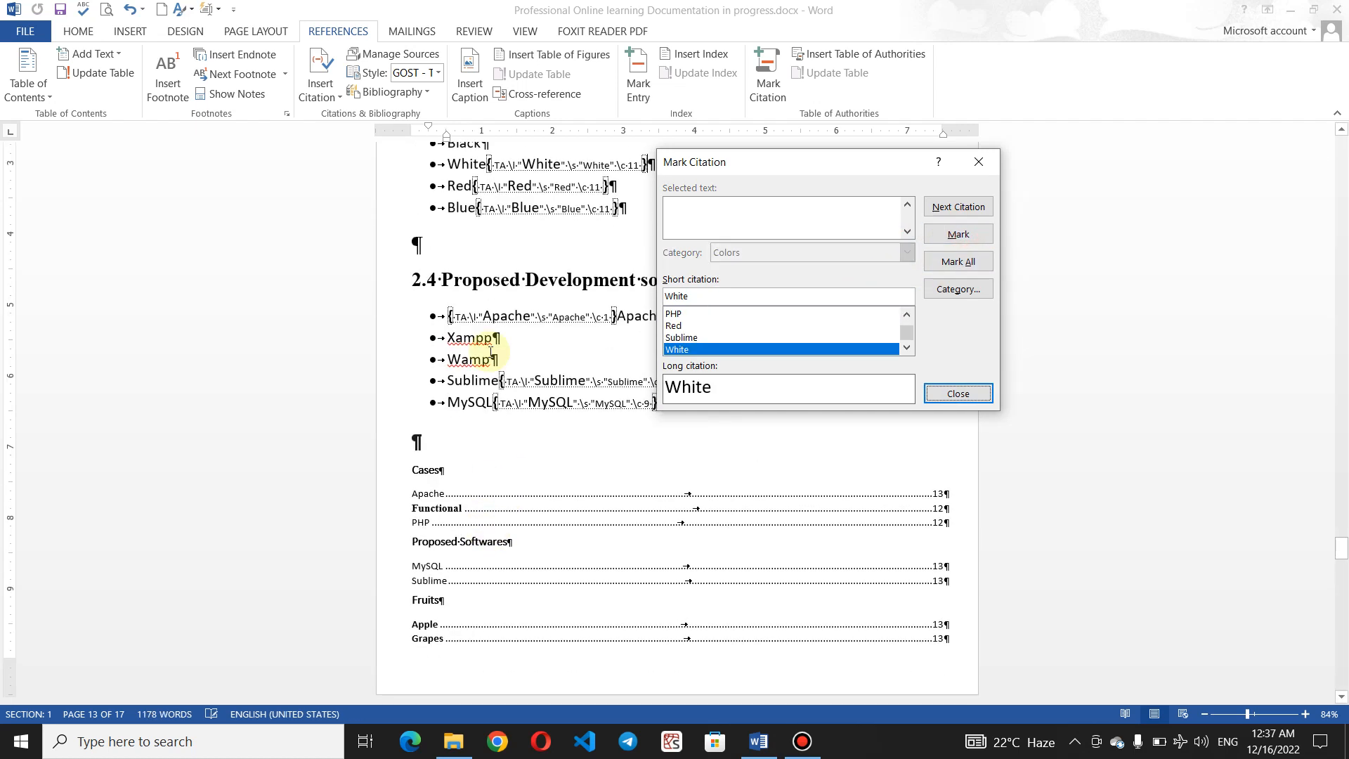
{"action": "left_click", "coordinate": [484, 149]}
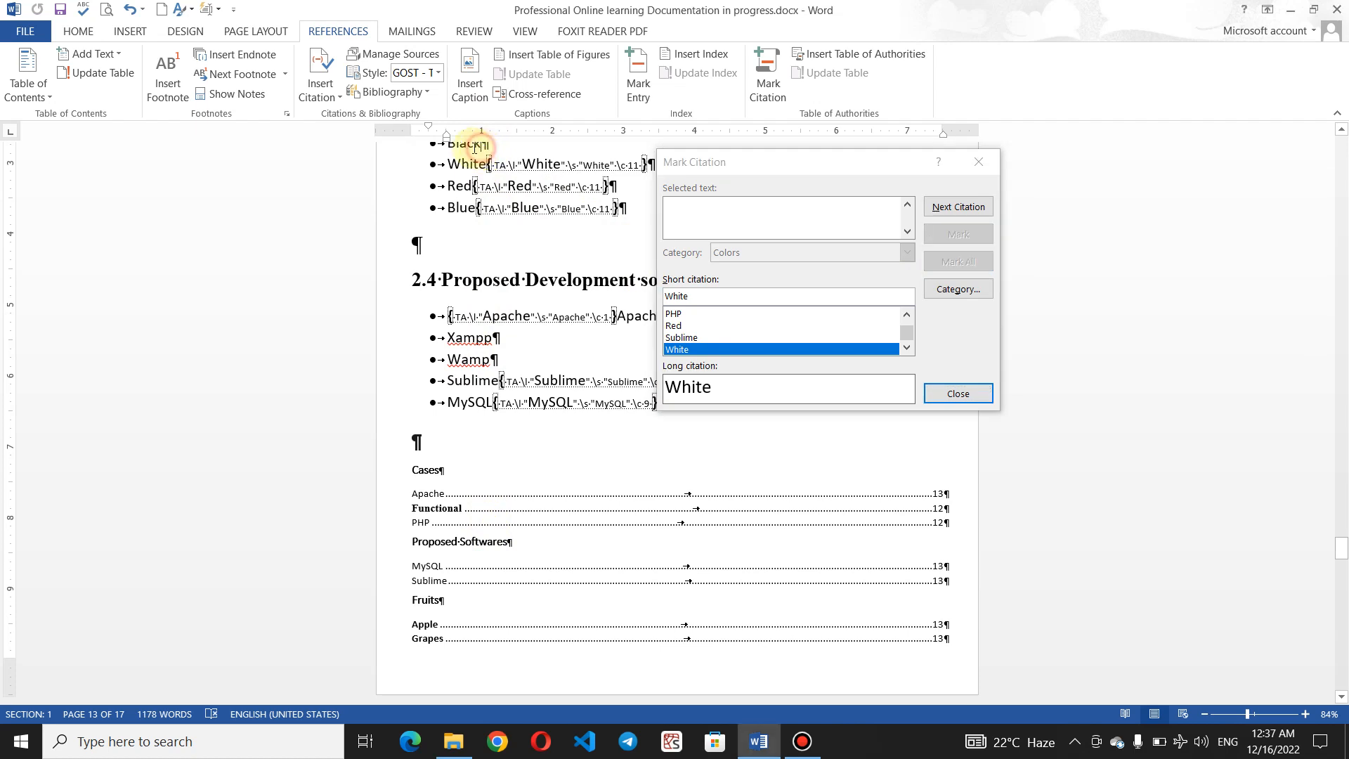
{"action": "left_click_drag", "start_coordinate": [487, 144], "coordinate": [447, 144]}
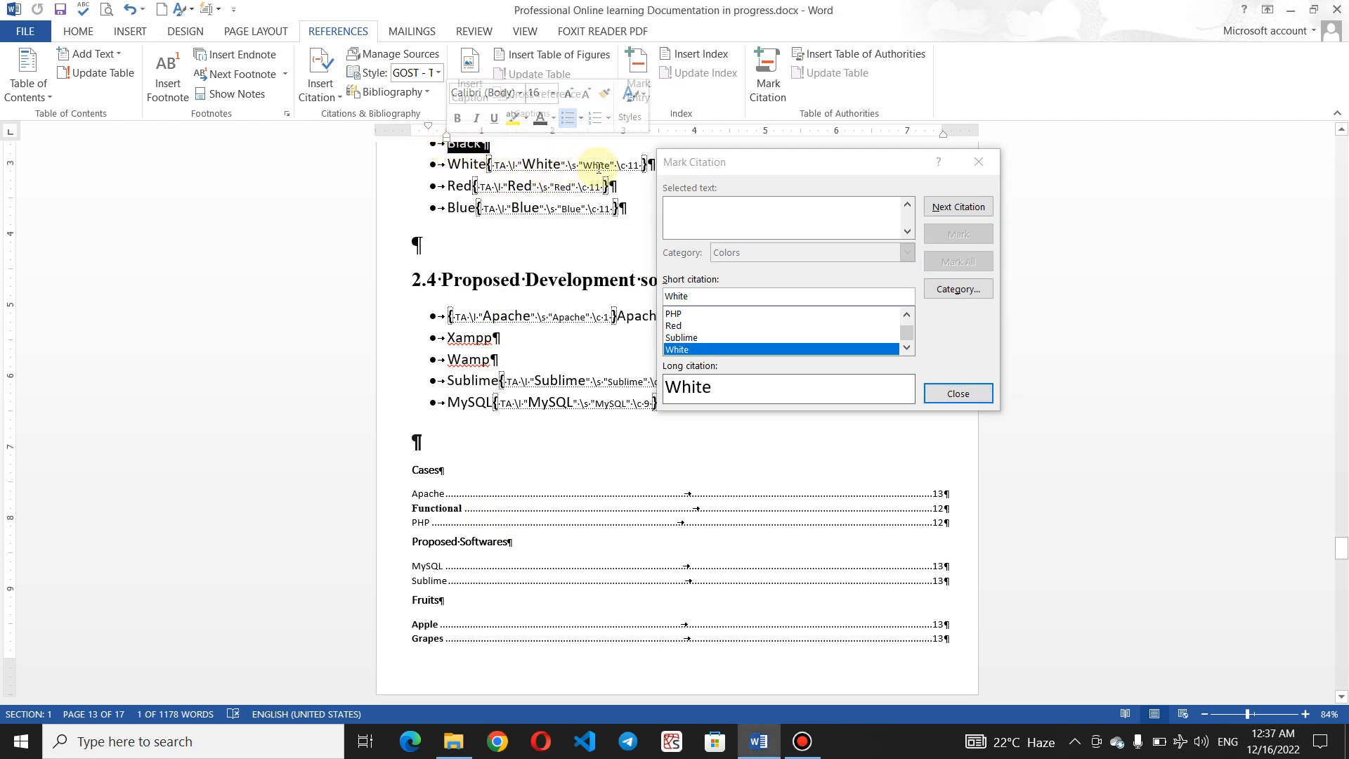
{"action": "left_click", "coordinate": [768, 78]}
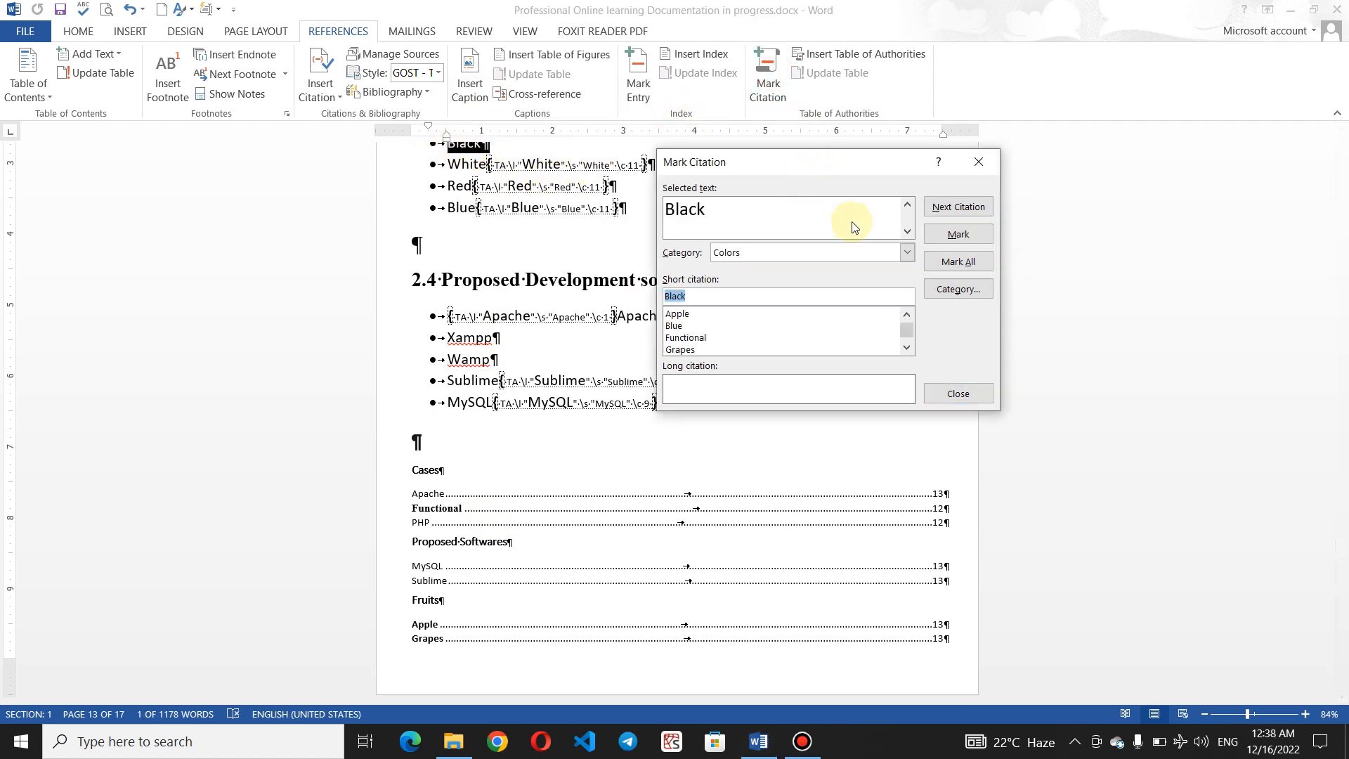
{"action": "left_click", "coordinate": [959, 236]}
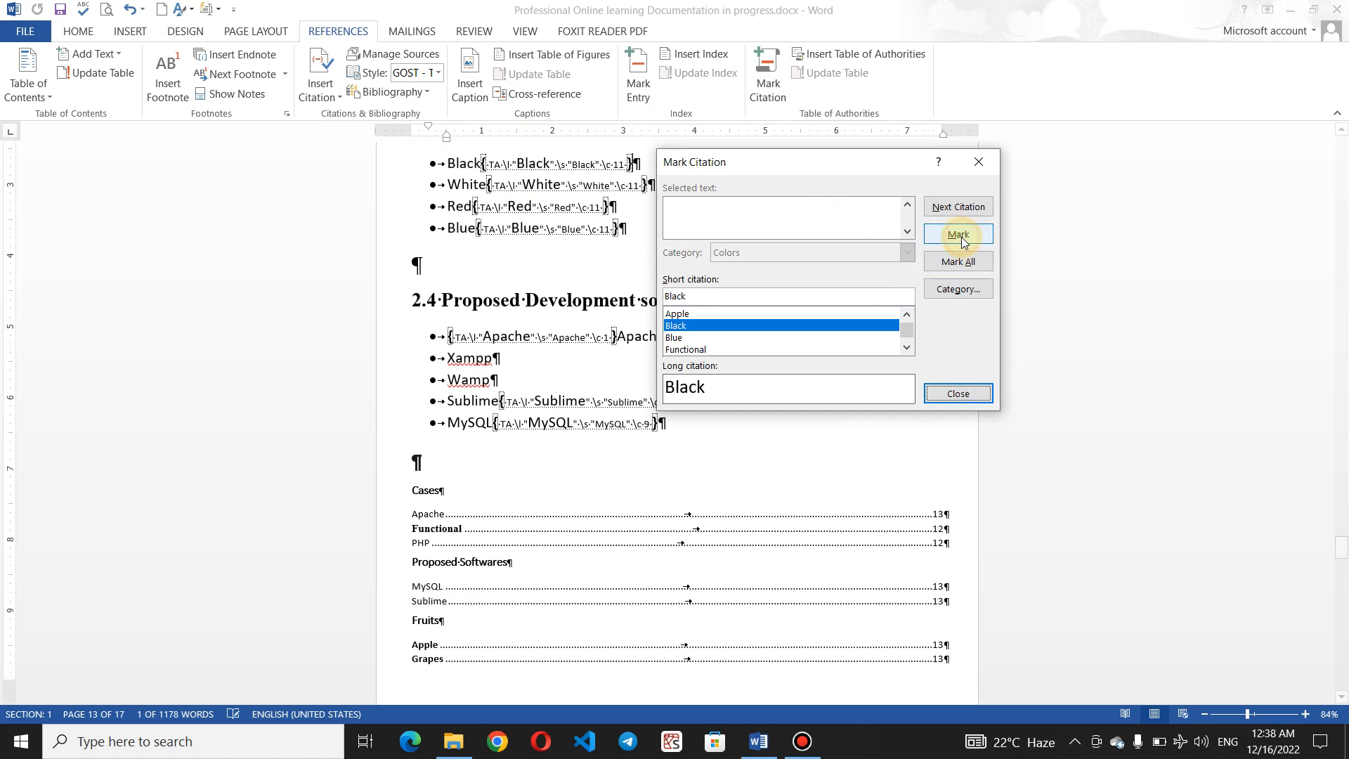
{"action": "left_click", "coordinate": [967, 391]}
Step: Finish marking citations, return to the document and hide the formatting marks
{"action": "left_click", "coordinate": [722, 532]}
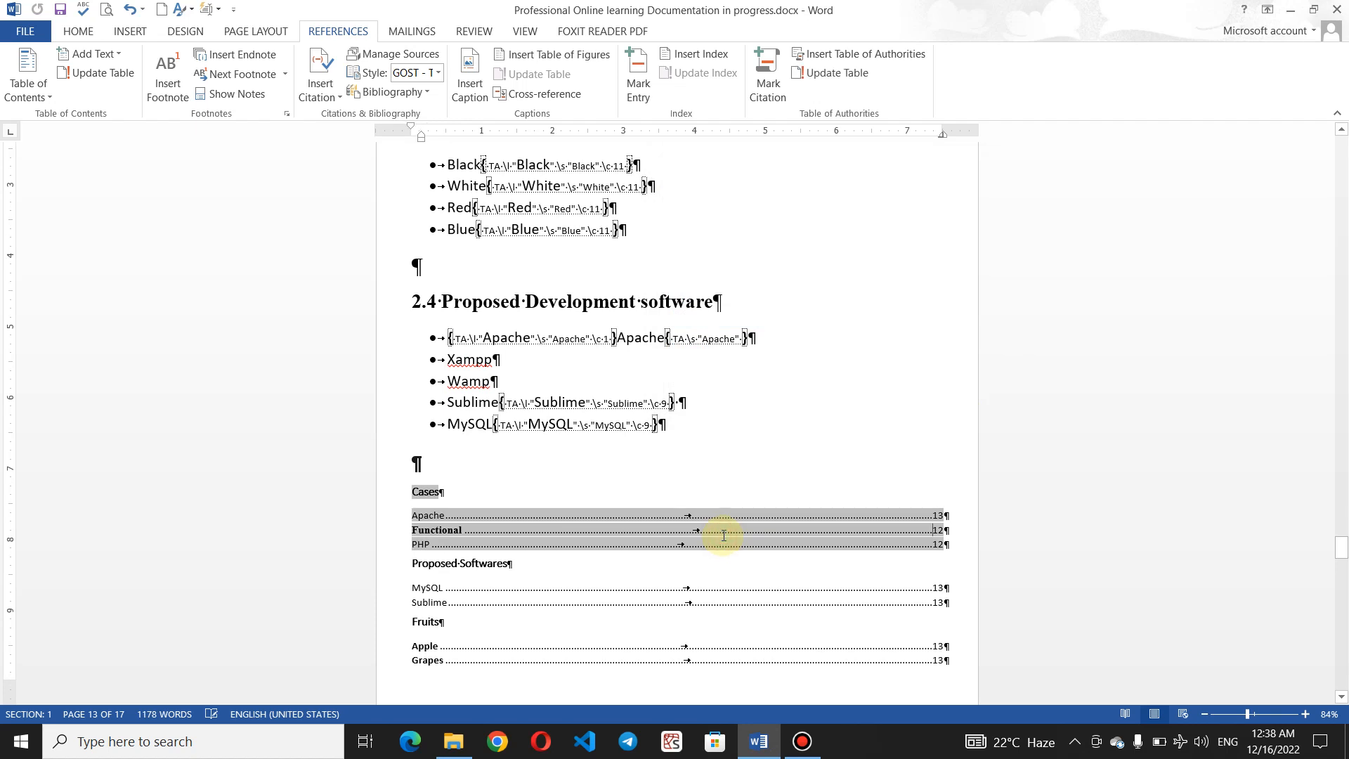
{"action": "left_click", "coordinate": [722, 461]}
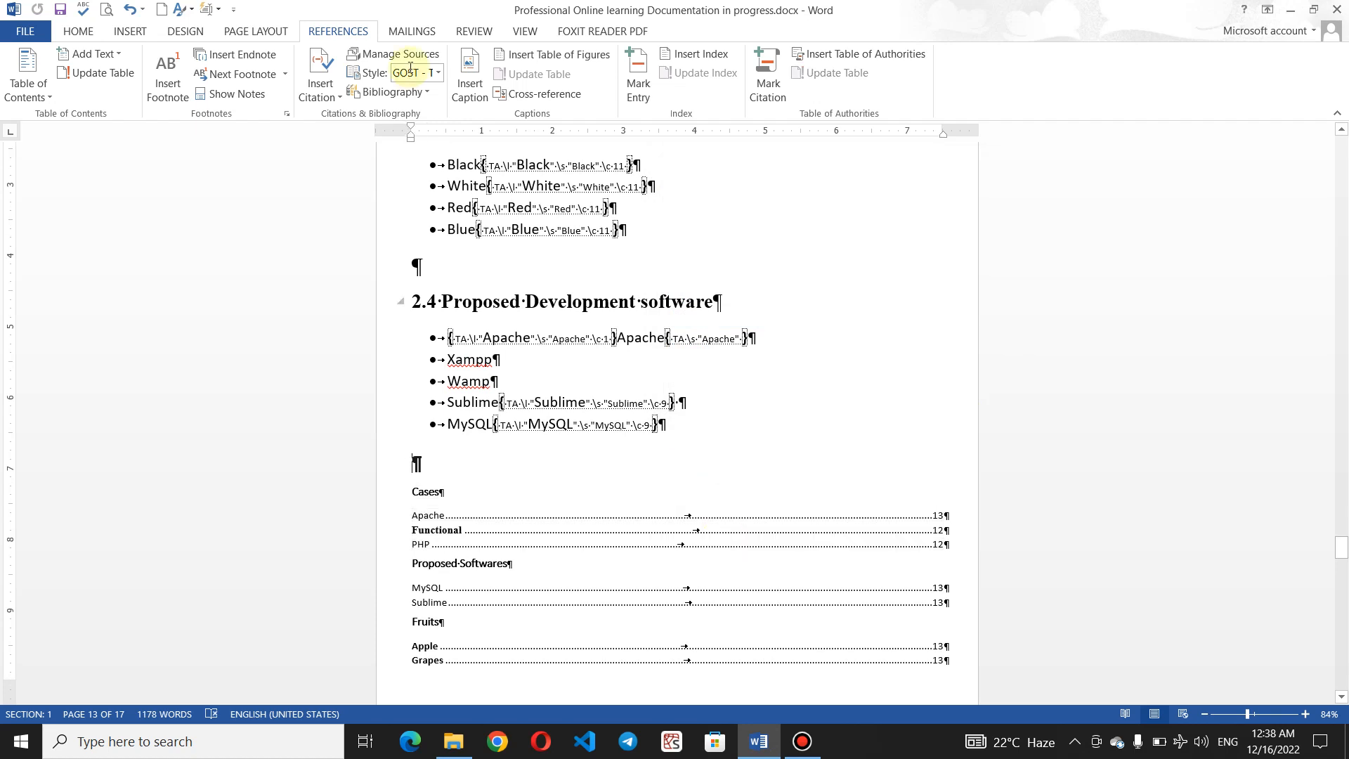
{"action": "left_click", "coordinate": [83, 33]}
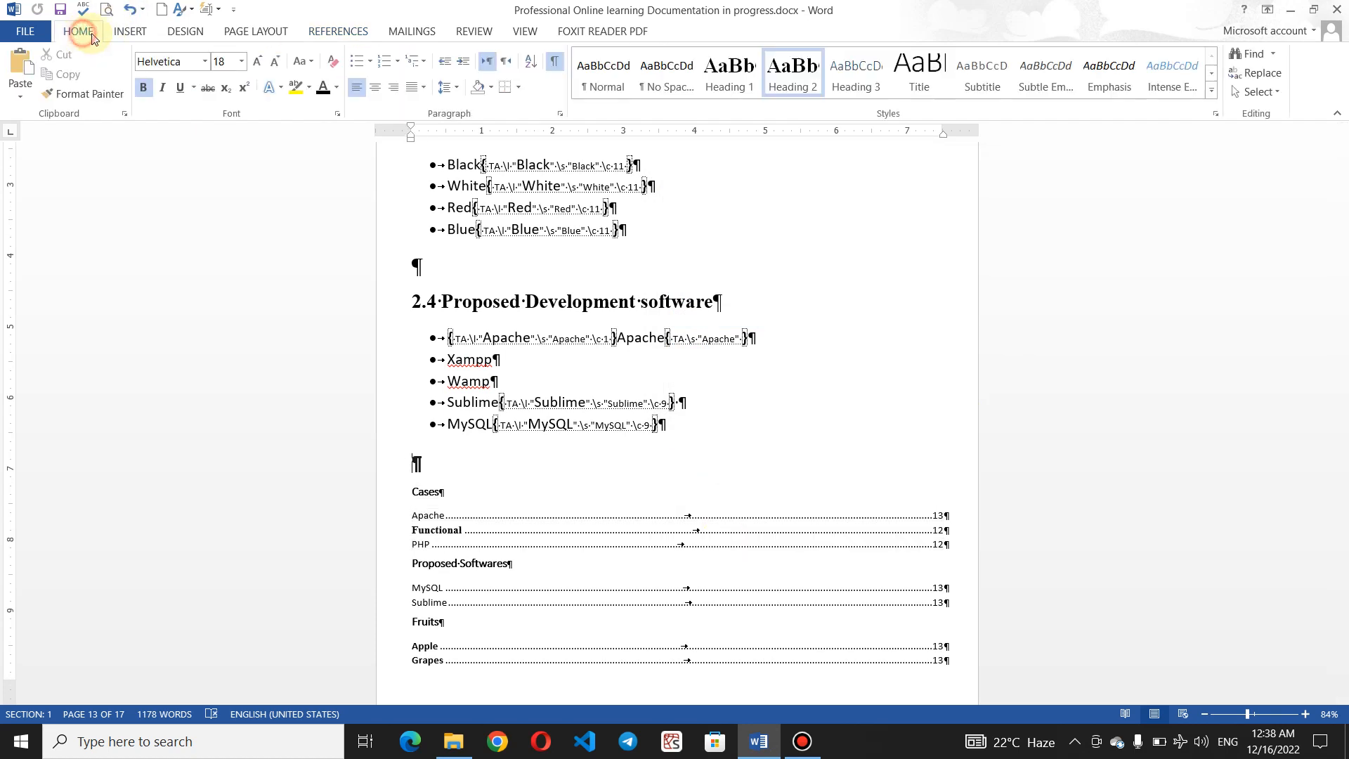
{"action": "left_click", "coordinate": [555, 67]}
Step: Update the whole table of authorities, from the Cases section through the Colors section
{"action": "left_click", "coordinate": [551, 513]}
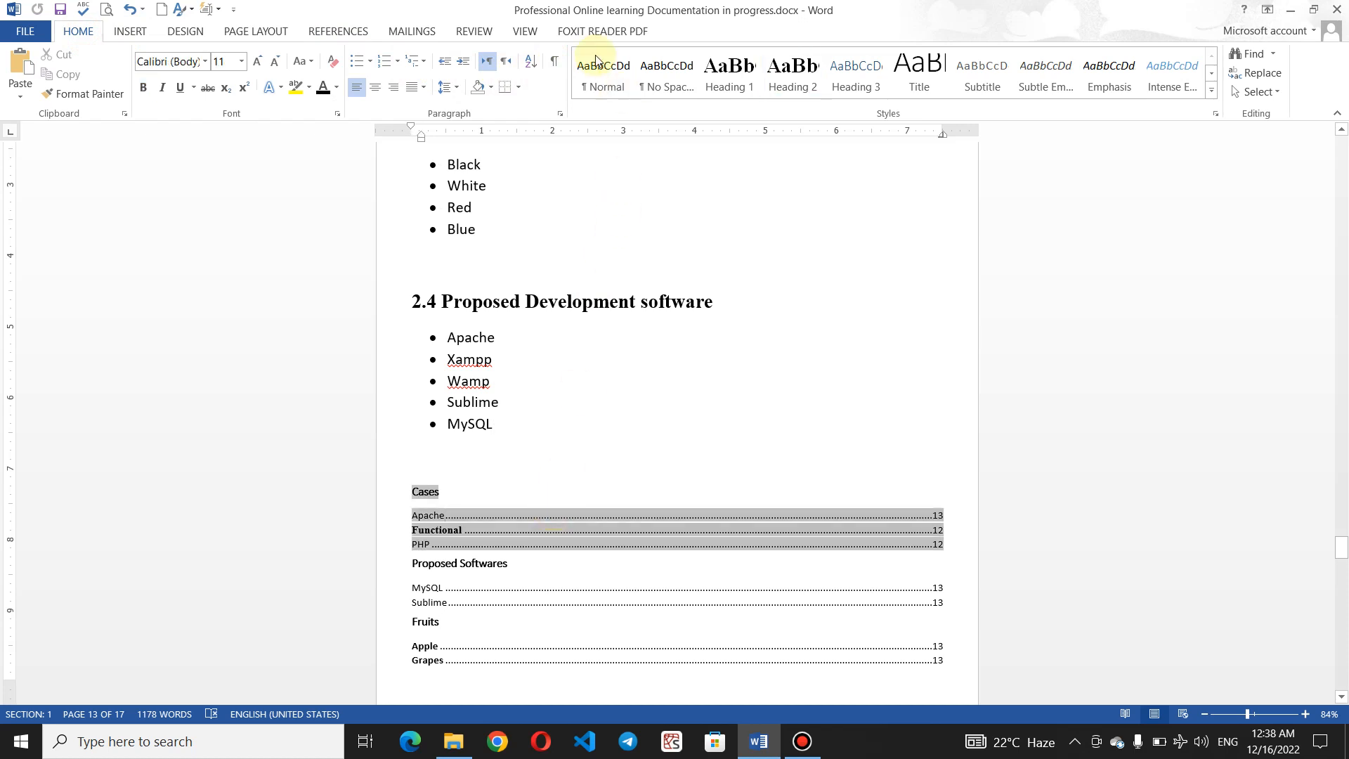
{"action": "left_click", "coordinate": [350, 32]}
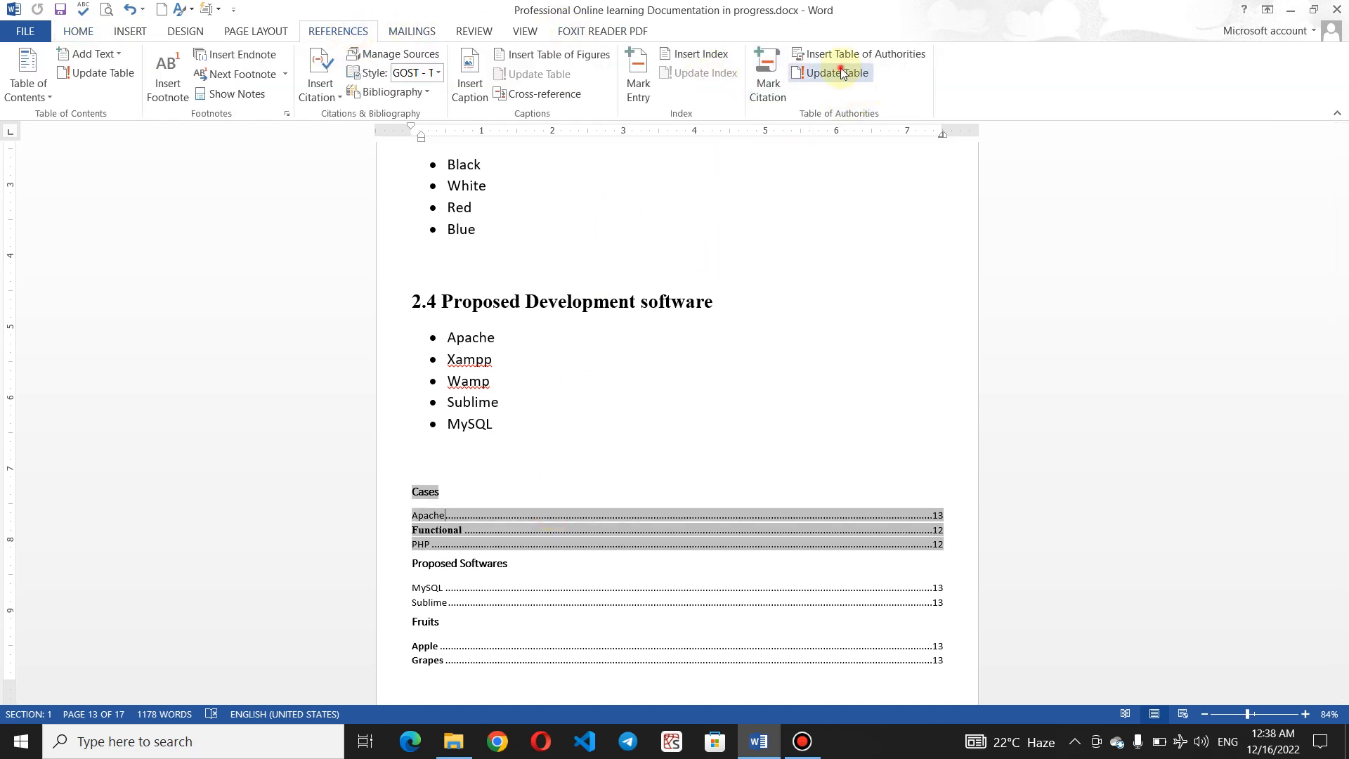
{"action": "left_click", "coordinate": [873, 77]}
{"action": "left_click", "coordinate": [589, 634]}
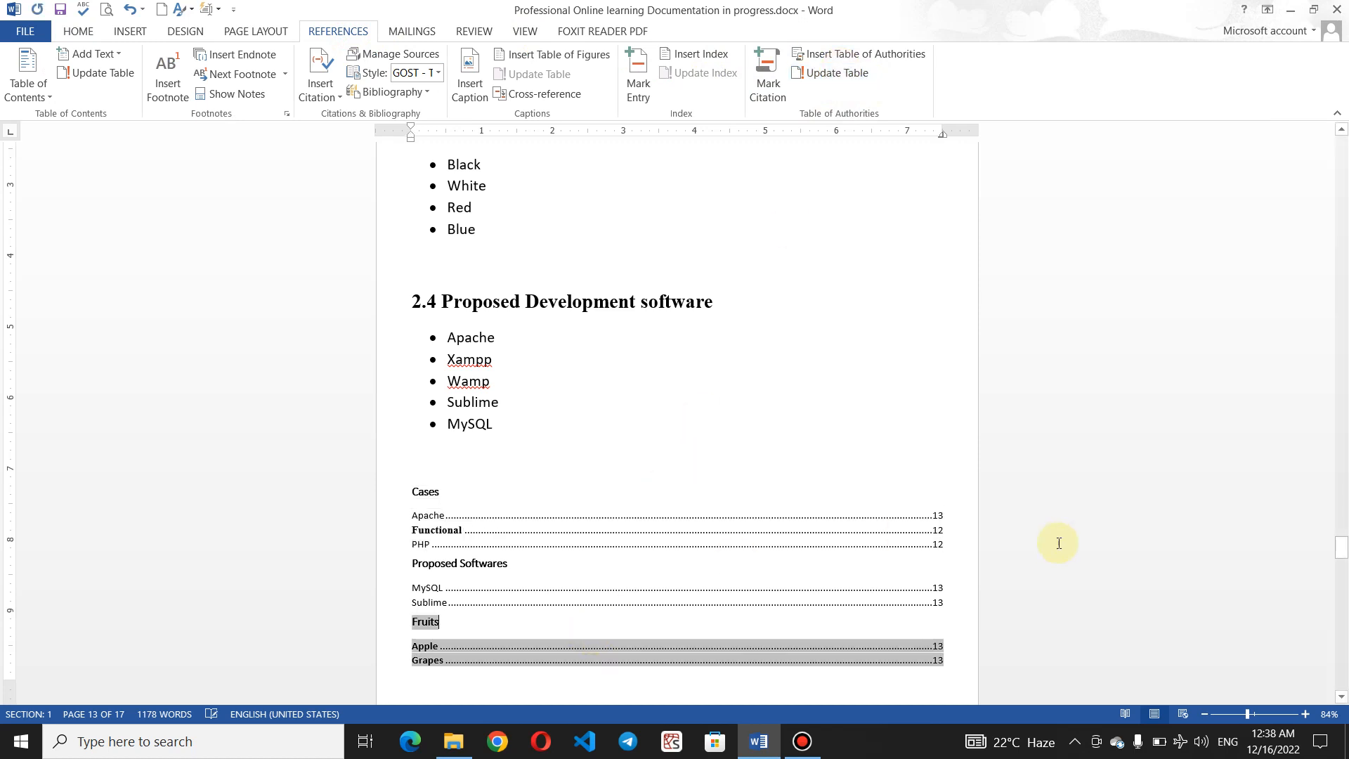
{"action": "left_click_drag", "start_coordinate": [1341, 548], "coordinate": [1339, 555]}
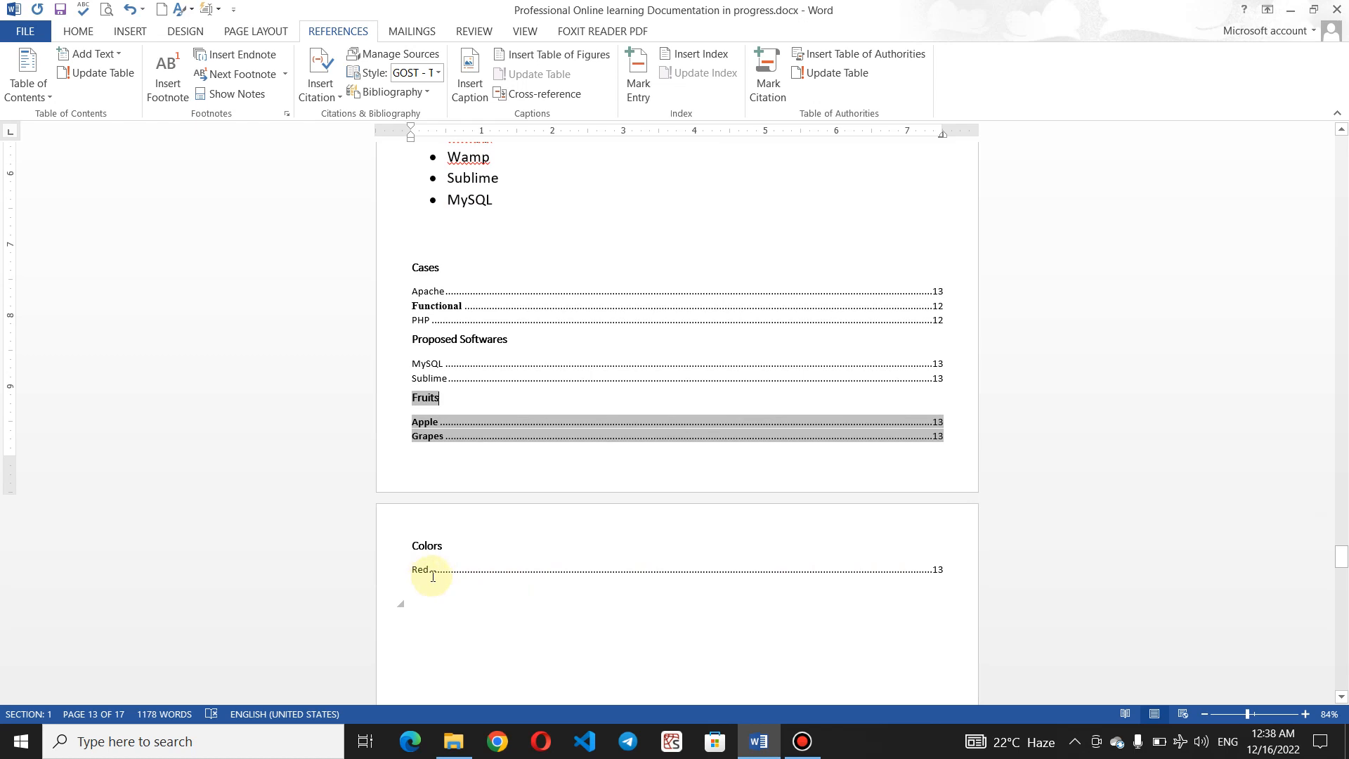
{"action": "left_click_drag", "start_coordinate": [433, 576], "coordinate": [400, 275]}
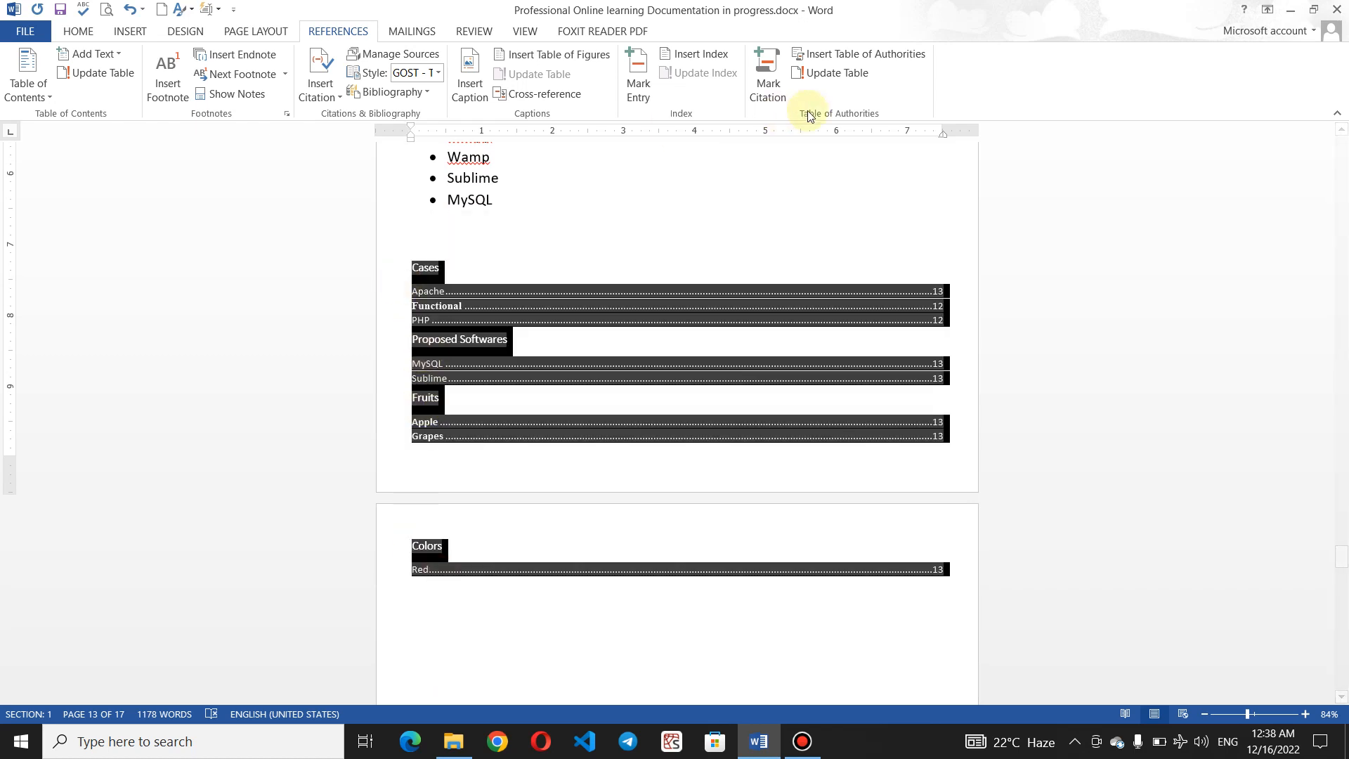
{"action": "left_click", "coordinate": [818, 77]}
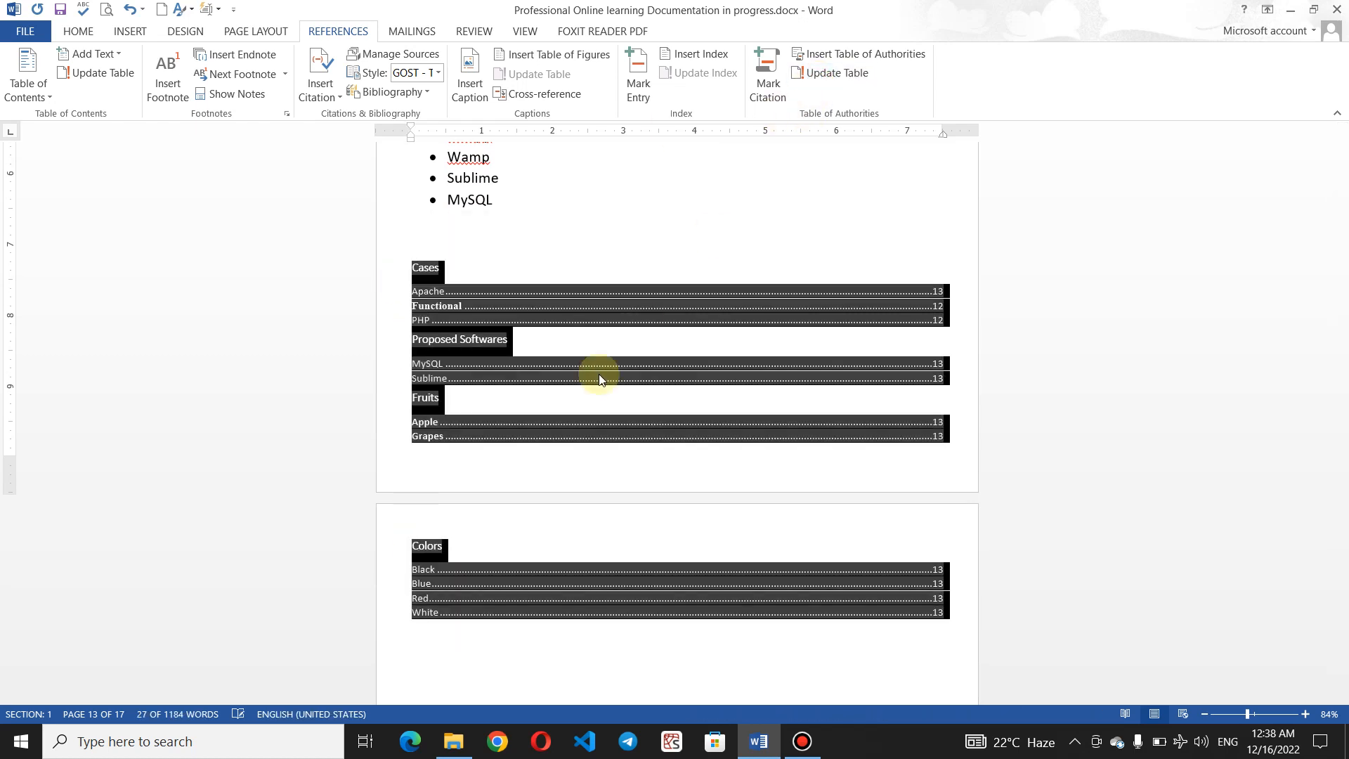
Step: Examine the entries under Colors, Fruits, Proposed Softwares and Cases in the updated table of authorities
{"action": "left_click", "coordinate": [521, 517]}
{"action": "left_click", "coordinate": [468, 638]}
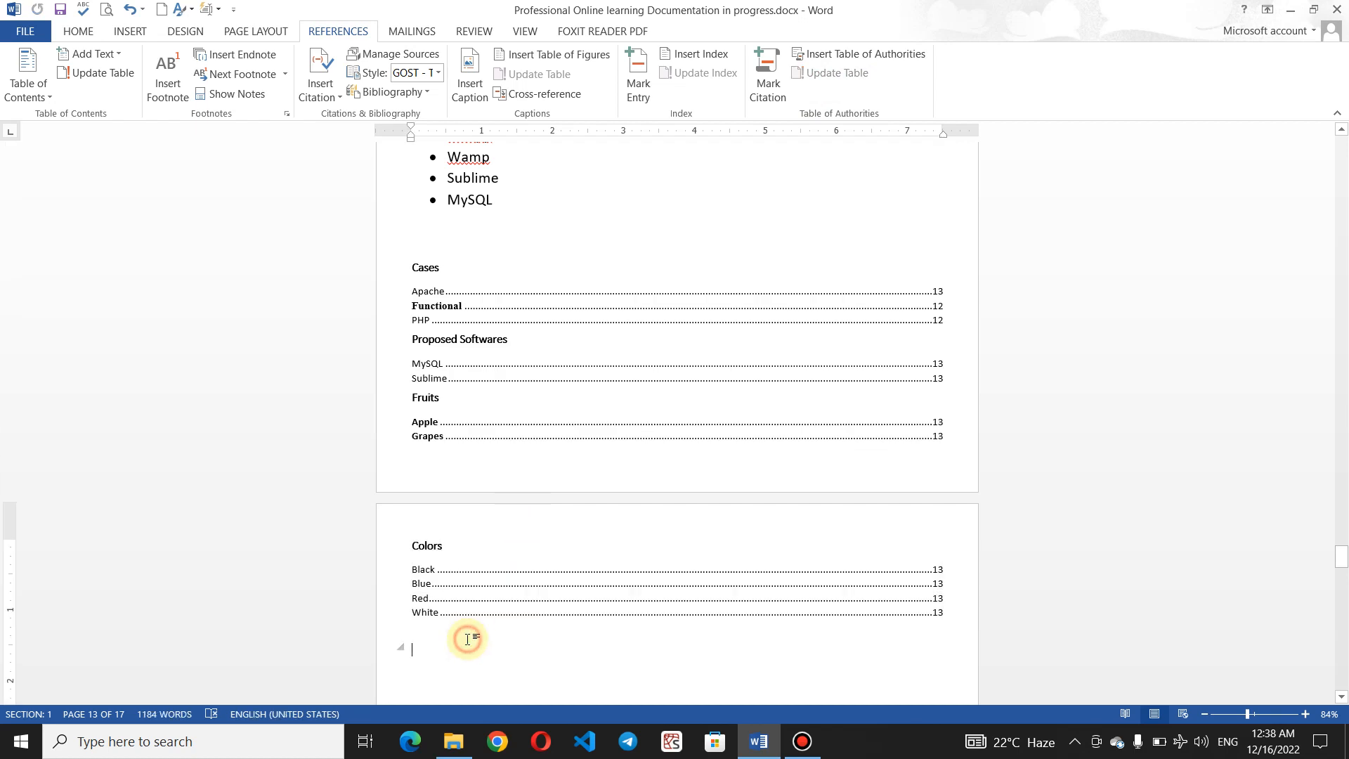
{"action": "left_click", "coordinate": [443, 550]}
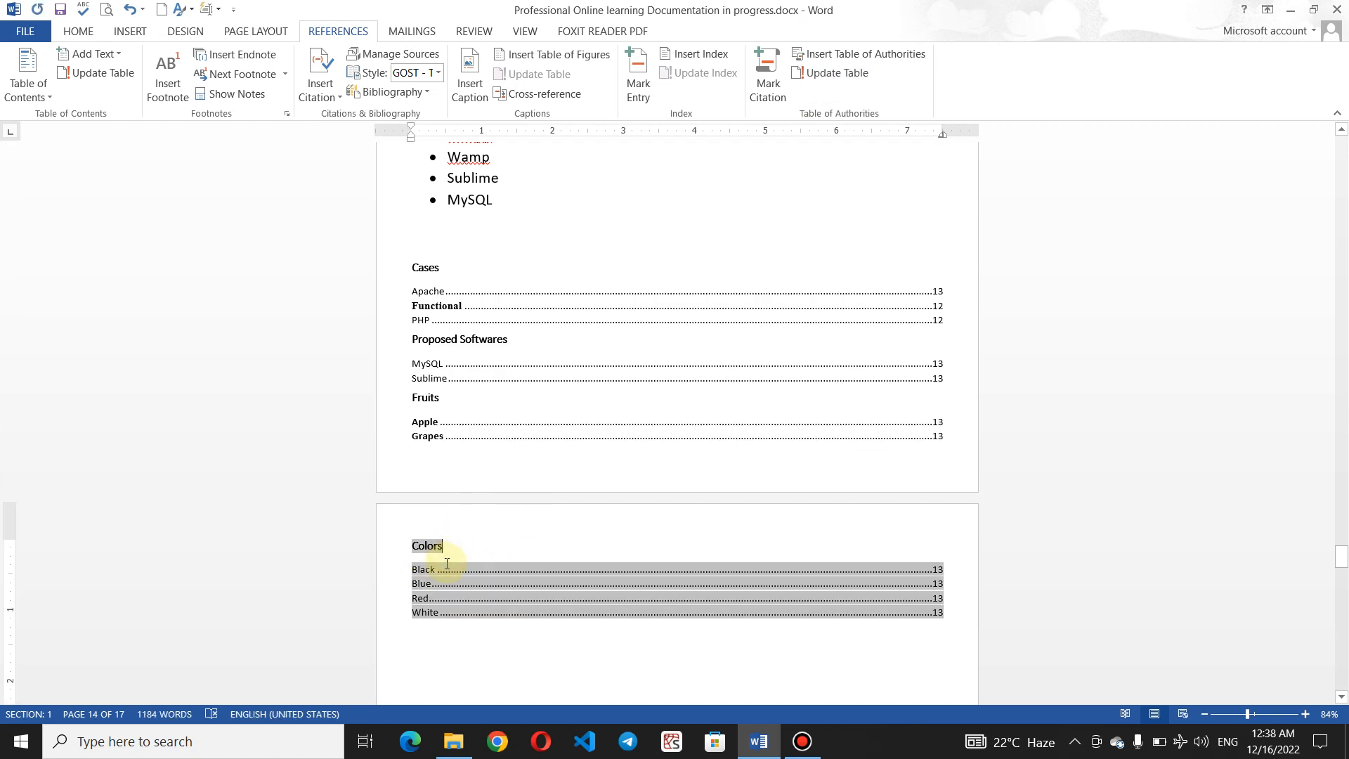
{"action": "left_click", "coordinate": [430, 598]}
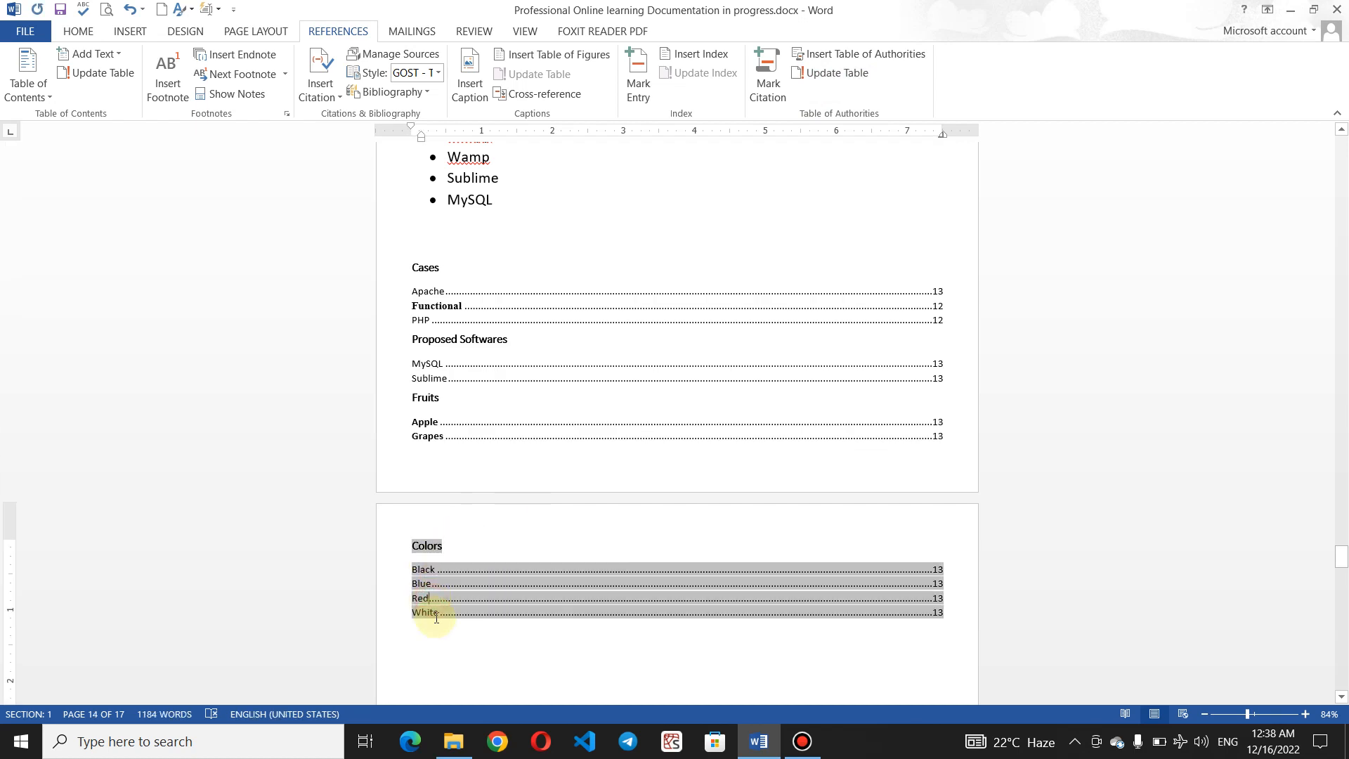
{"action": "left_click", "coordinate": [441, 436]}
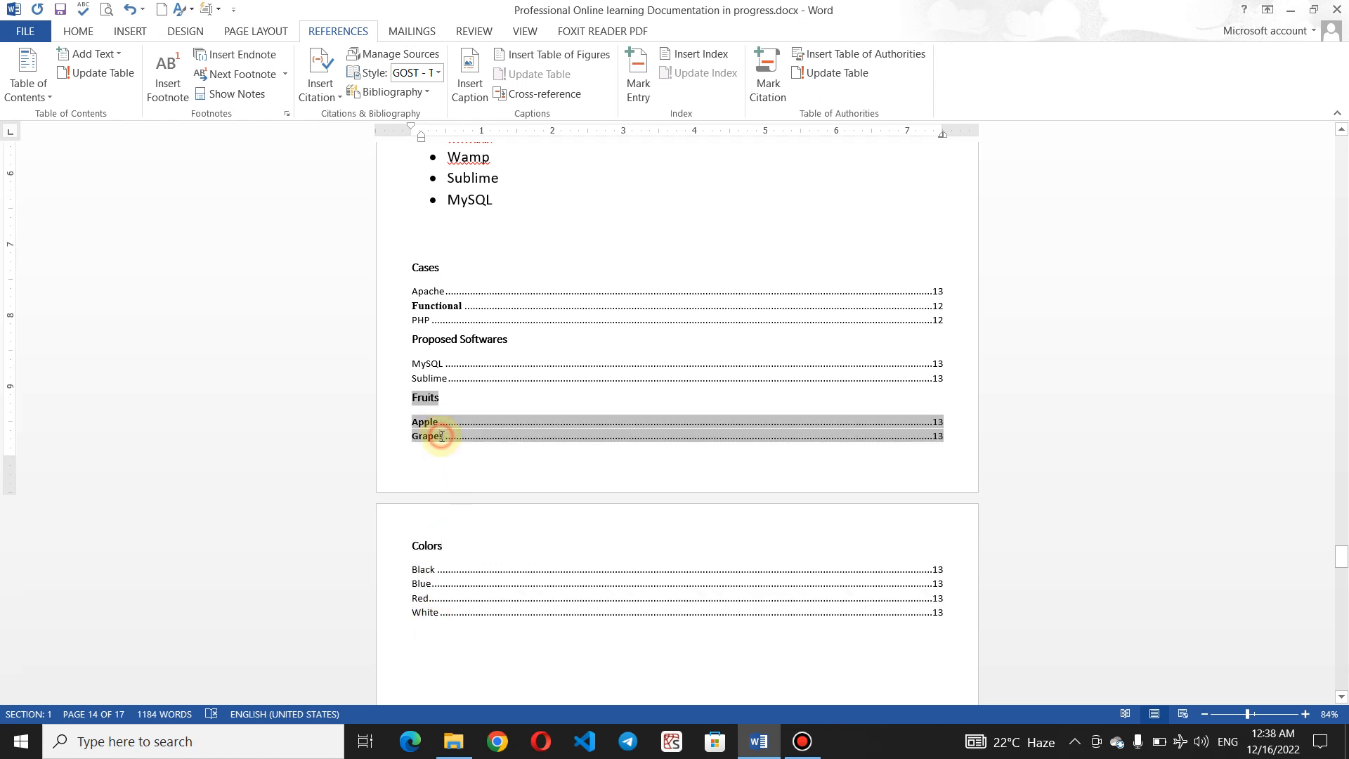
{"action": "left_click", "coordinate": [450, 376]}
{"action": "left_click", "coordinate": [456, 320]}
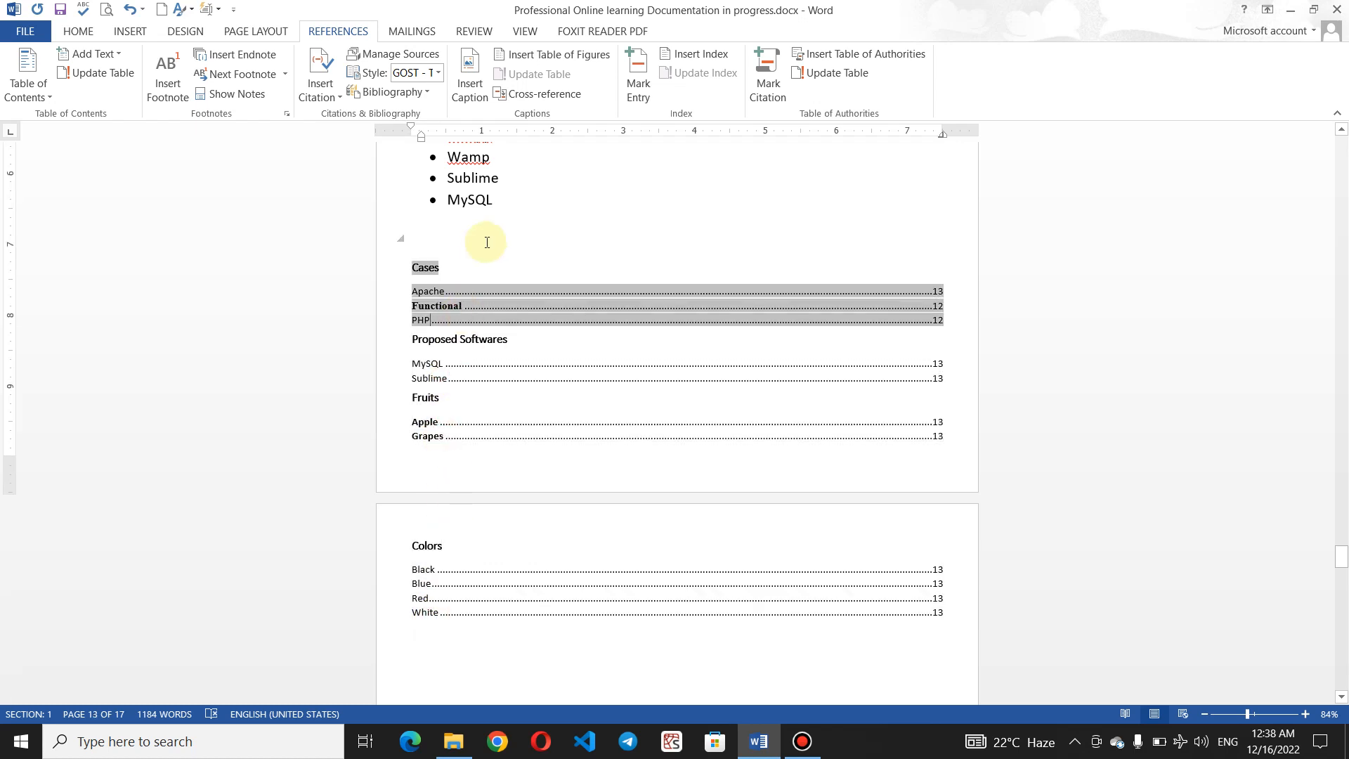
Step: Insert blank lines between the MySQL list entry and the Cases section to move the entire table of authorities onto the next page
{"action": "left_click", "coordinate": [487, 242]}
{"action": "key", "text": "Return"}
{"action": "key", "text": "Return"}
{"action": "key", "text": "Return"}
{"action": "key", "text": "Return"}
{"action": "key", "text": "Return"}
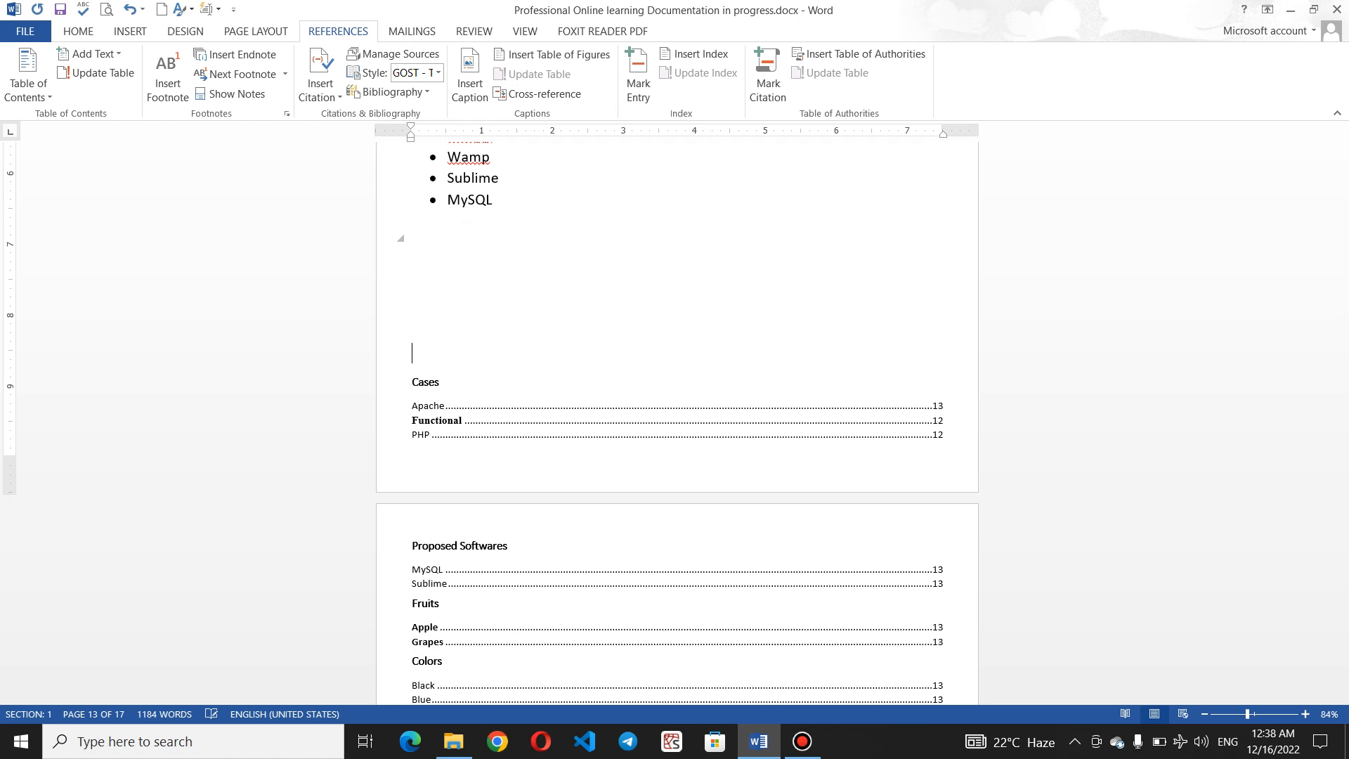
{"action": "key", "text": "Return"}
{"action": "key", "text": "Return"}
{"action": "key", "text": "Return"}
{"action": "key", "text": "Return"}
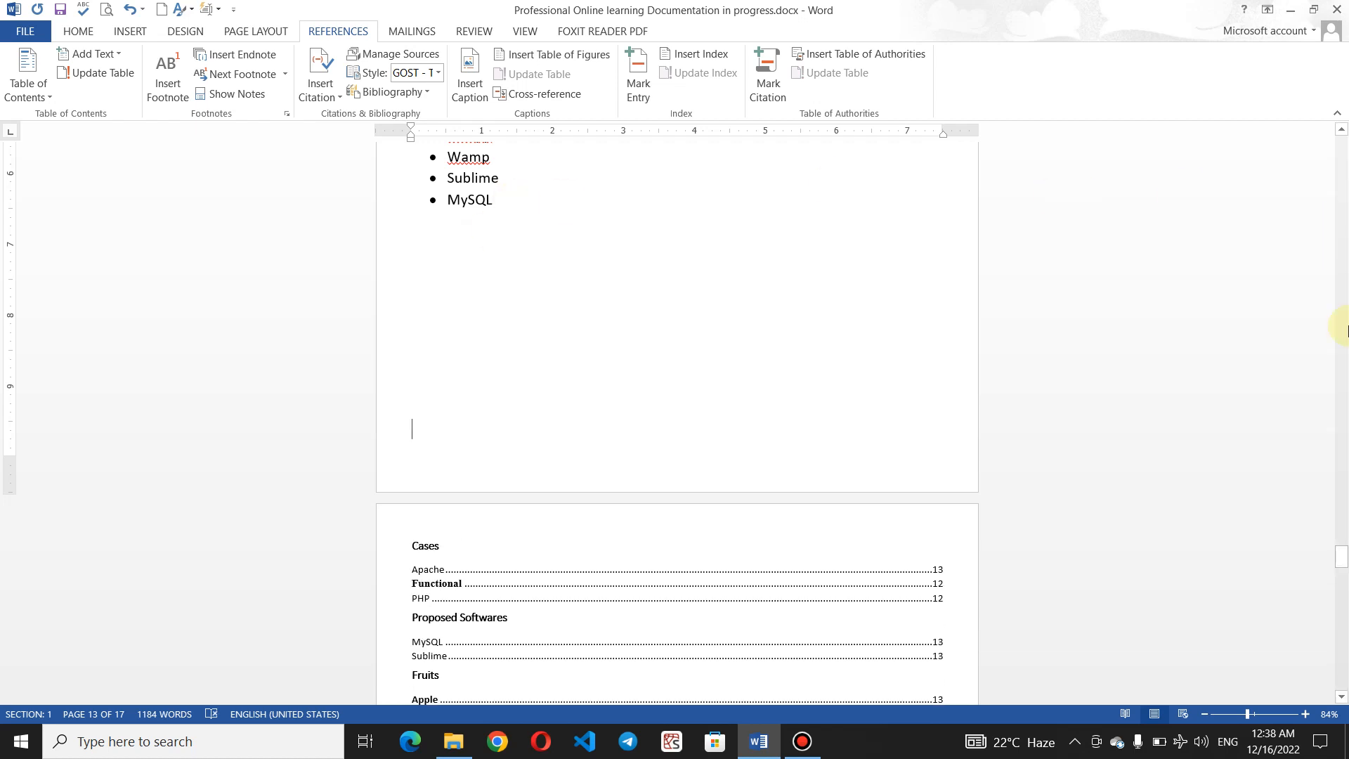
{"action": "left_click_drag", "start_coordinate": [1343, 555], "coordinate": [1343, 568]}
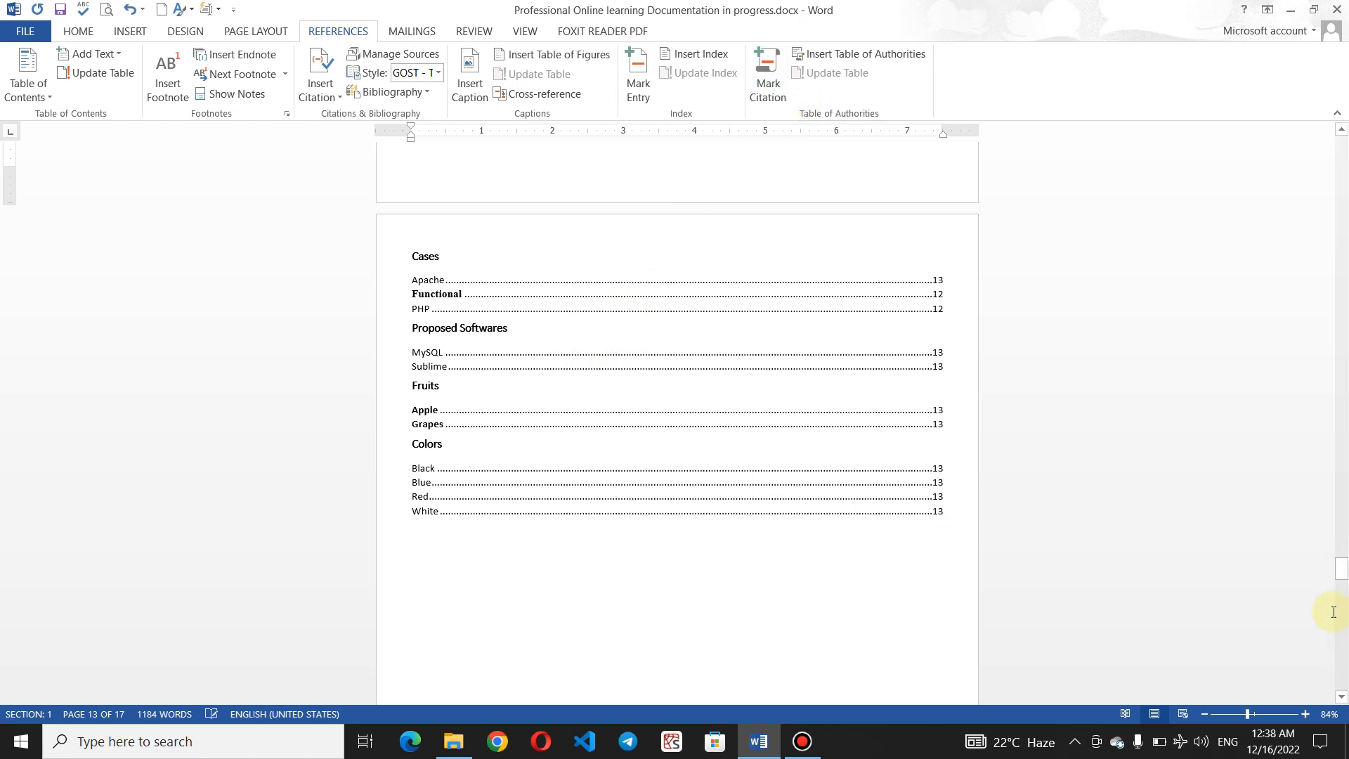
Step: Rename citation category 12 to Hard Words and mark the word facilitated, in the paragraph above 1.7 Tools, as a citation in it
{"action": "left_click_drag", "start_coordinate": [1340, 583], "coordinate": [1340, 474]}
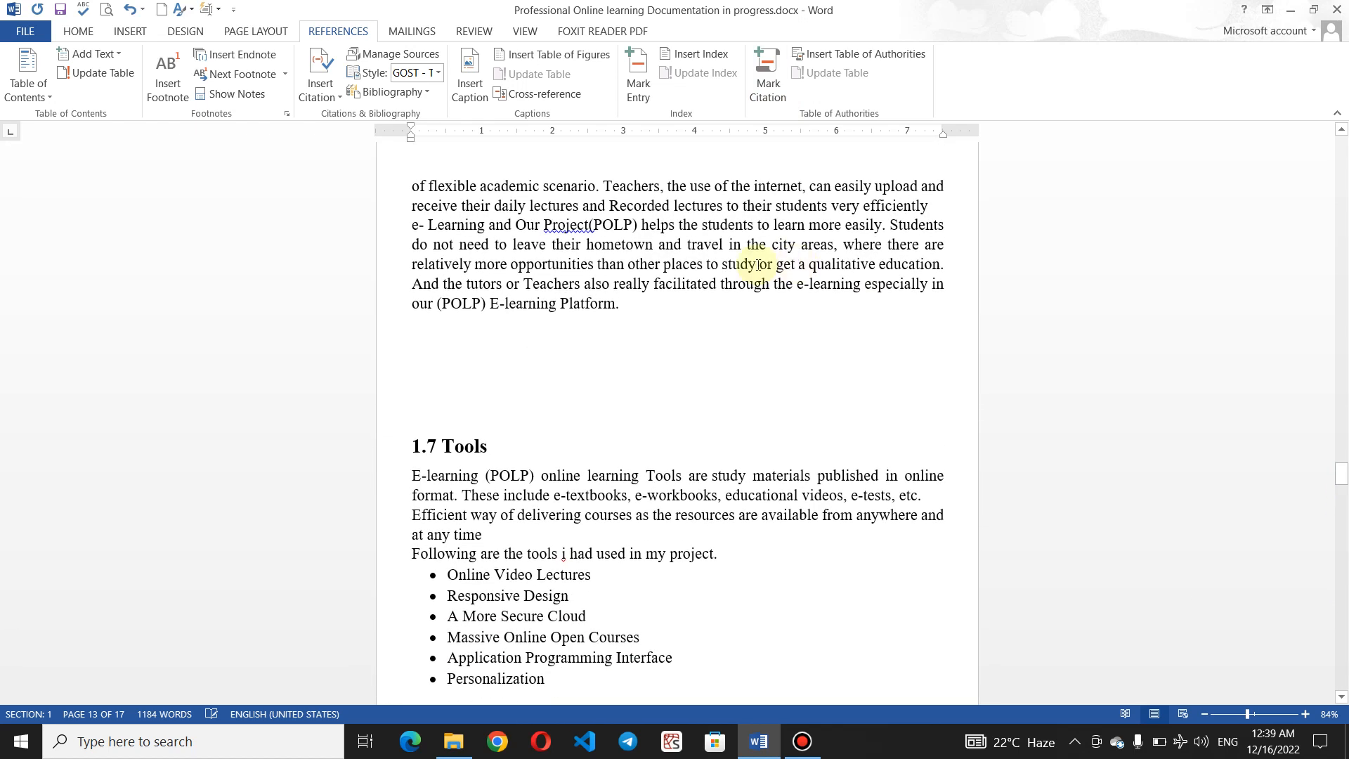
{"action": "left_click_drag", "start_coordinate": [717, 283], "coordinate": [653, 285]}
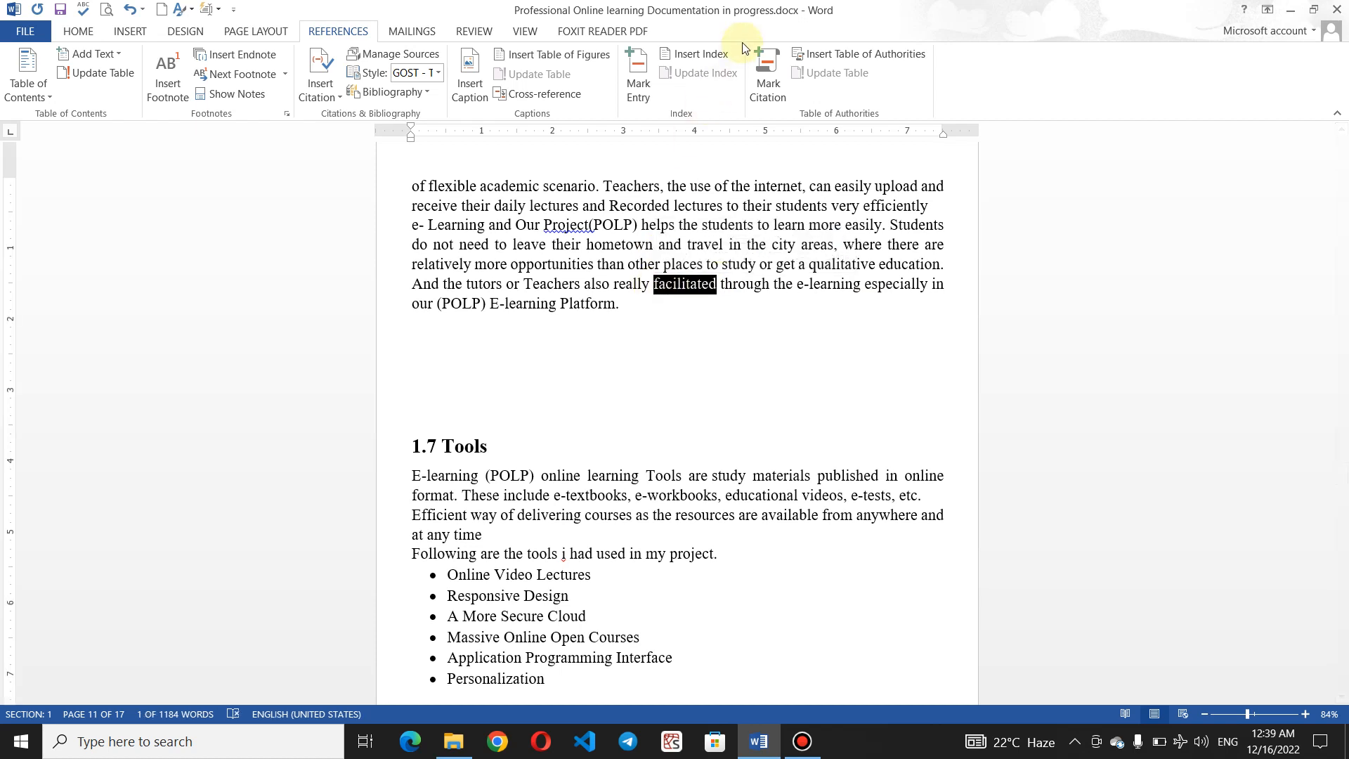
{"action": "left_click", "coordinate": [777, 80]}
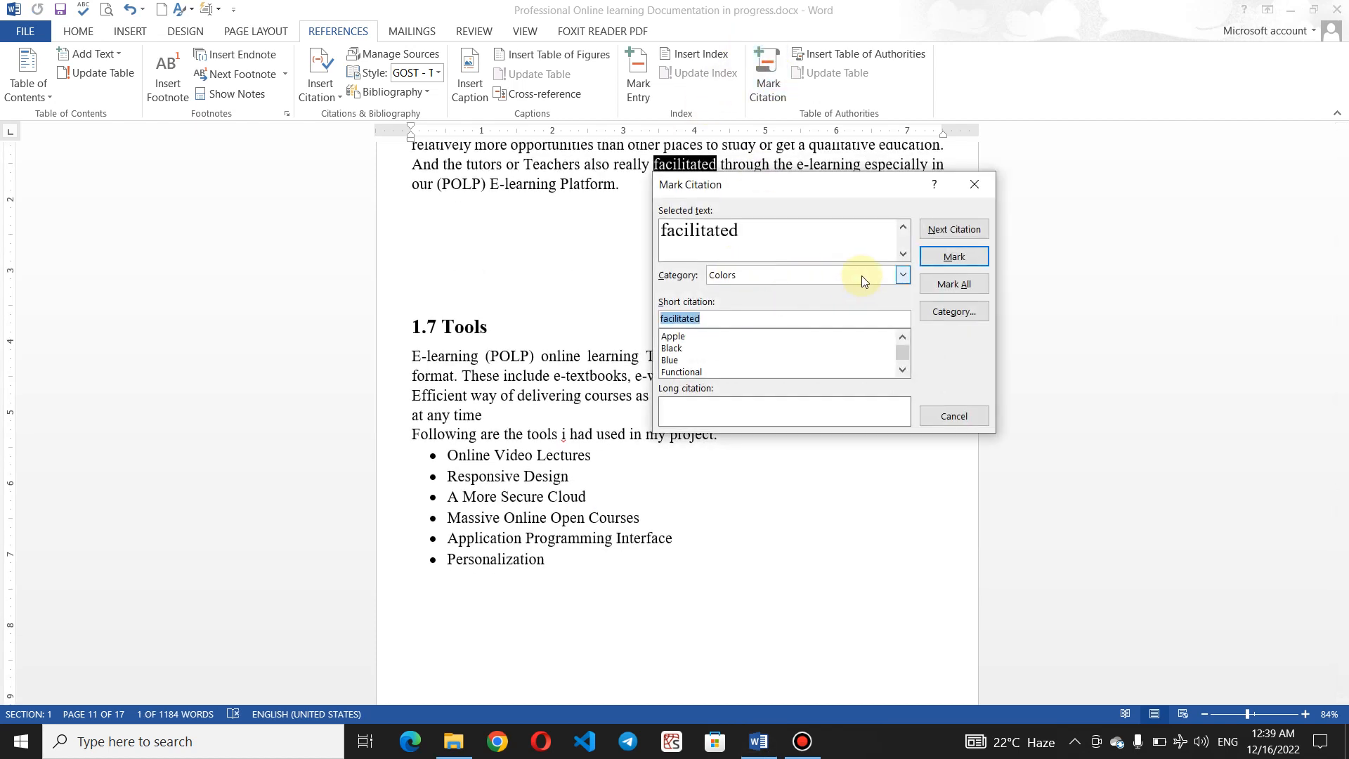
{"action": "left_click", "coordinate": [904, 275]}
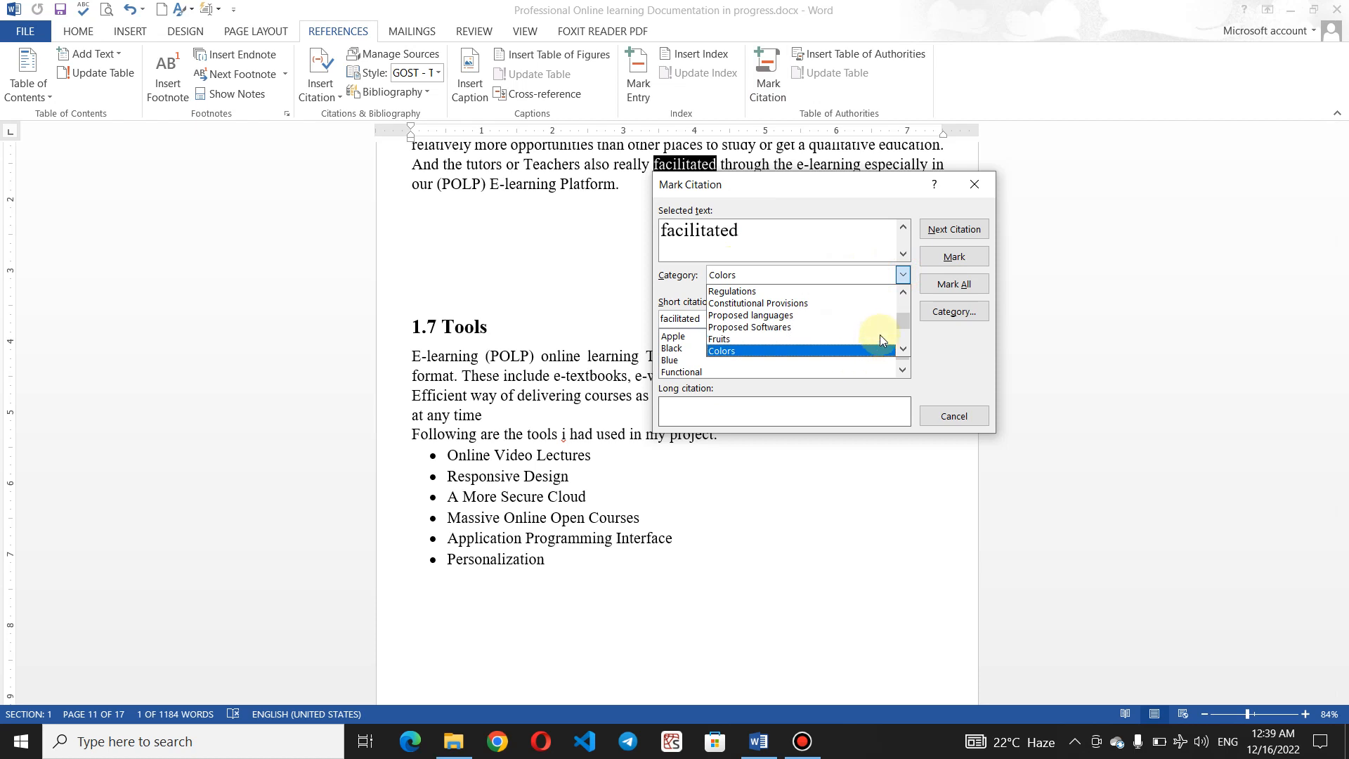
{"action": "scroll", "coordinate": [903, 335], "scroll_direction": "down", "scroll_amount": 2}
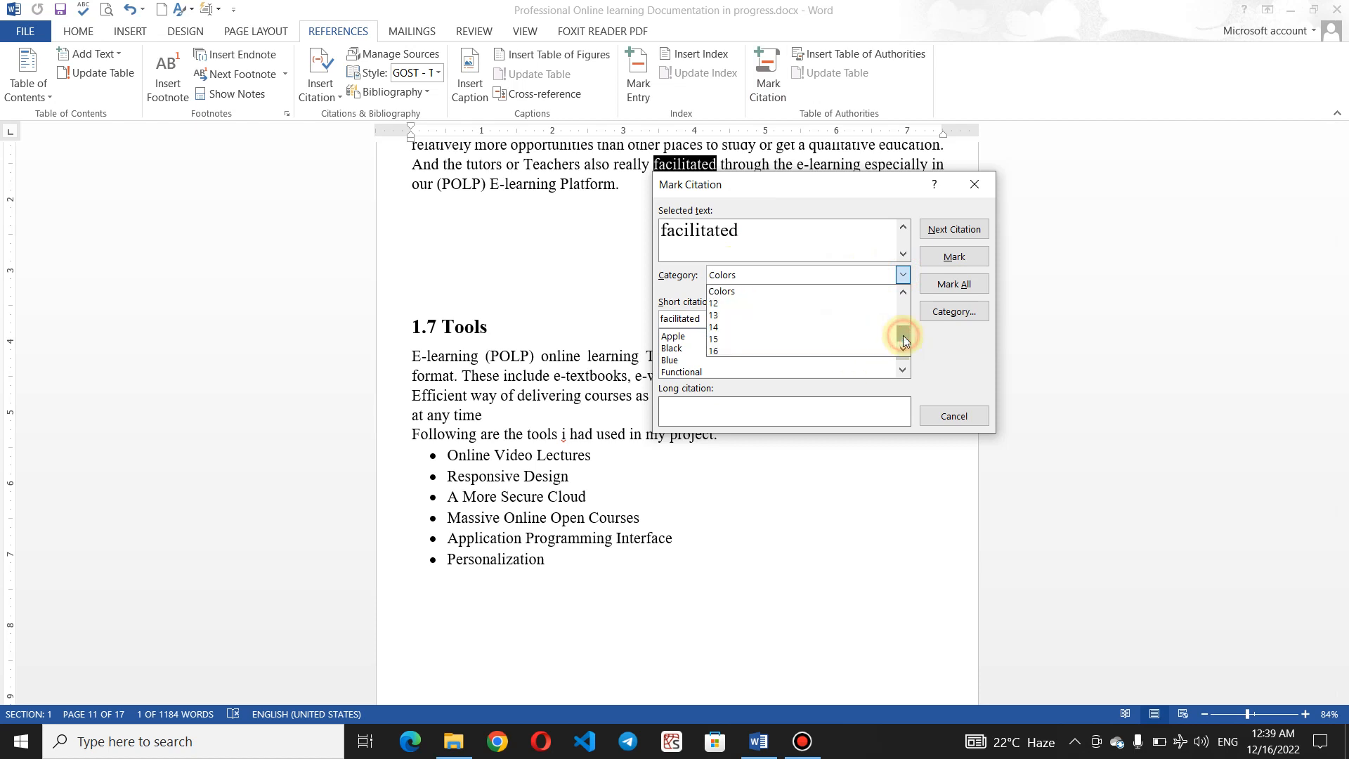
{"action": "left_click", "coordinate": [791, 303]}
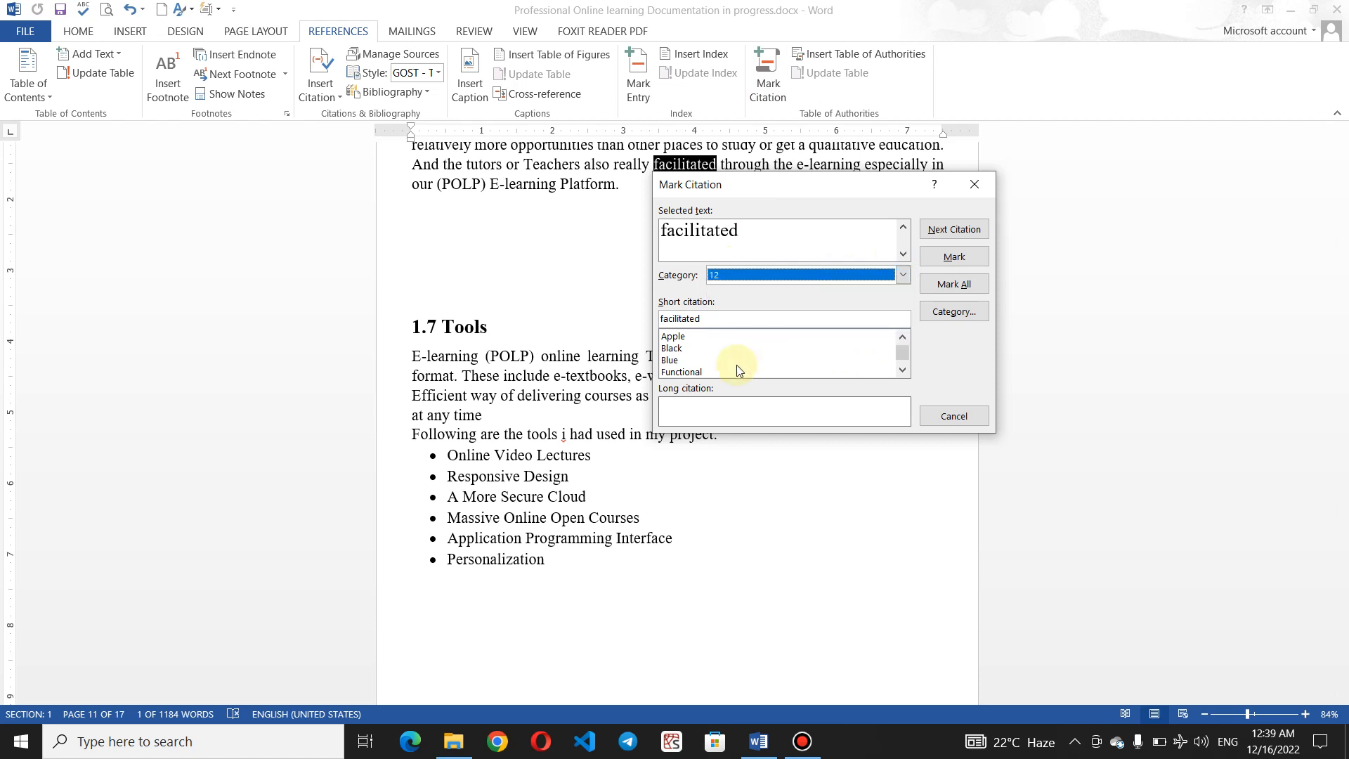
{"action": "left_click", "coordinate": [950, 314]}
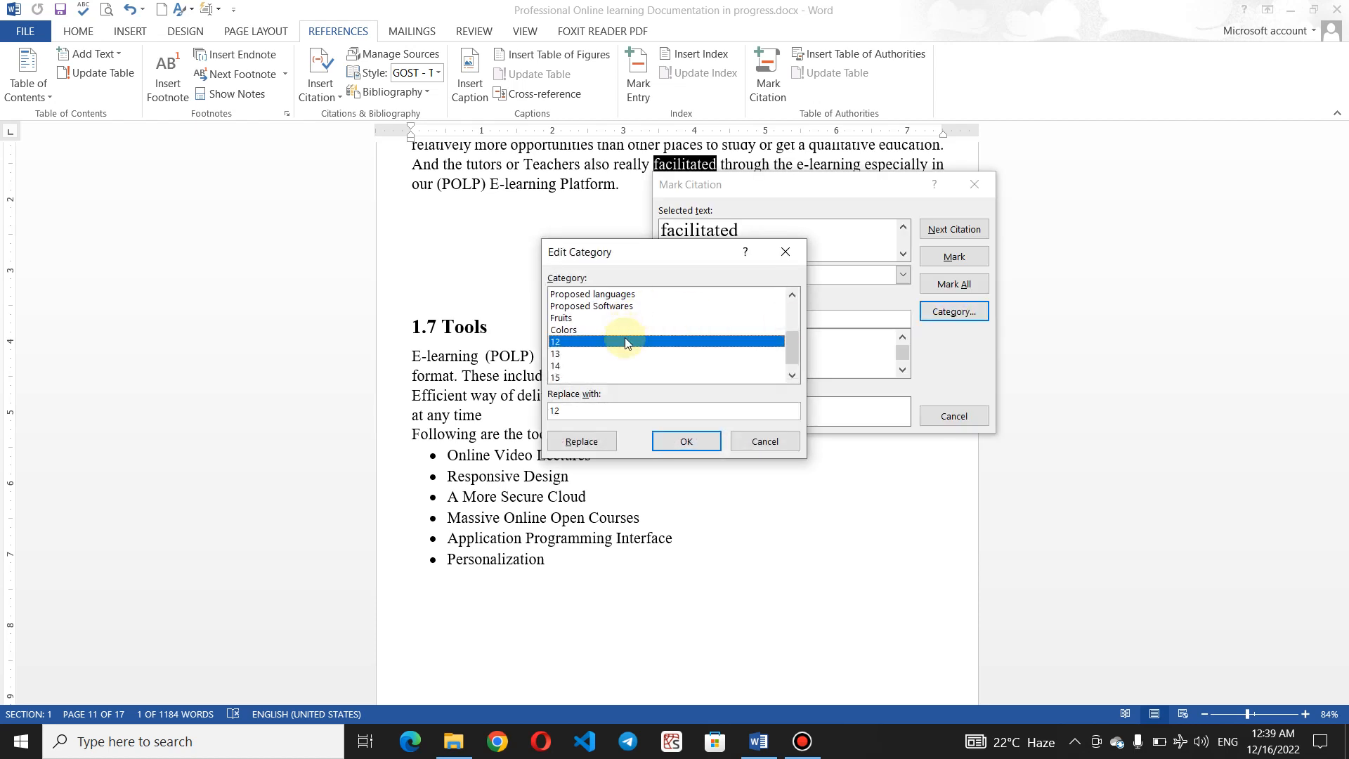
{"action": "left_click", "coordinate": [583, 413]}
{"action": "left_click", "coordinate": [582, 442]}
{"action": "left_click", "coordinate": [686, 440]}
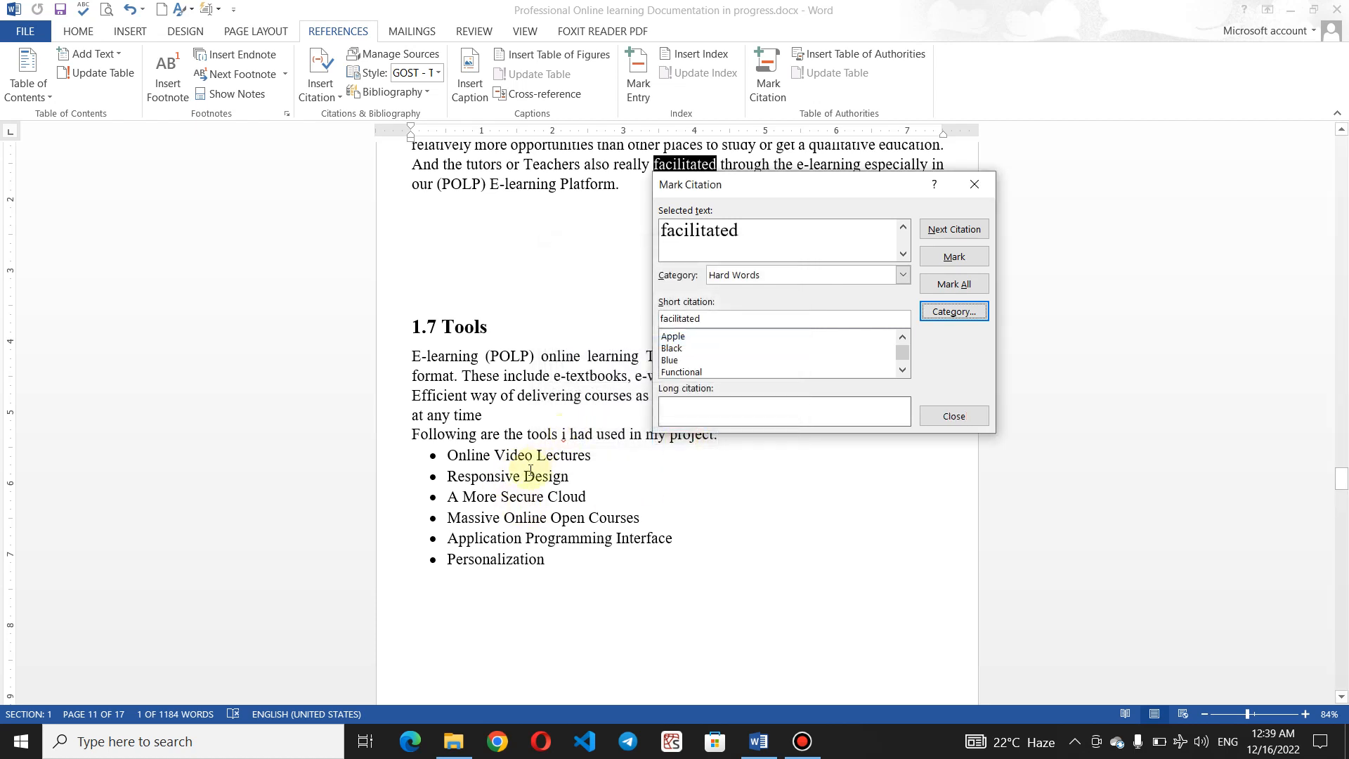
{"action": "left_click", "coordinate": [964, 263]}
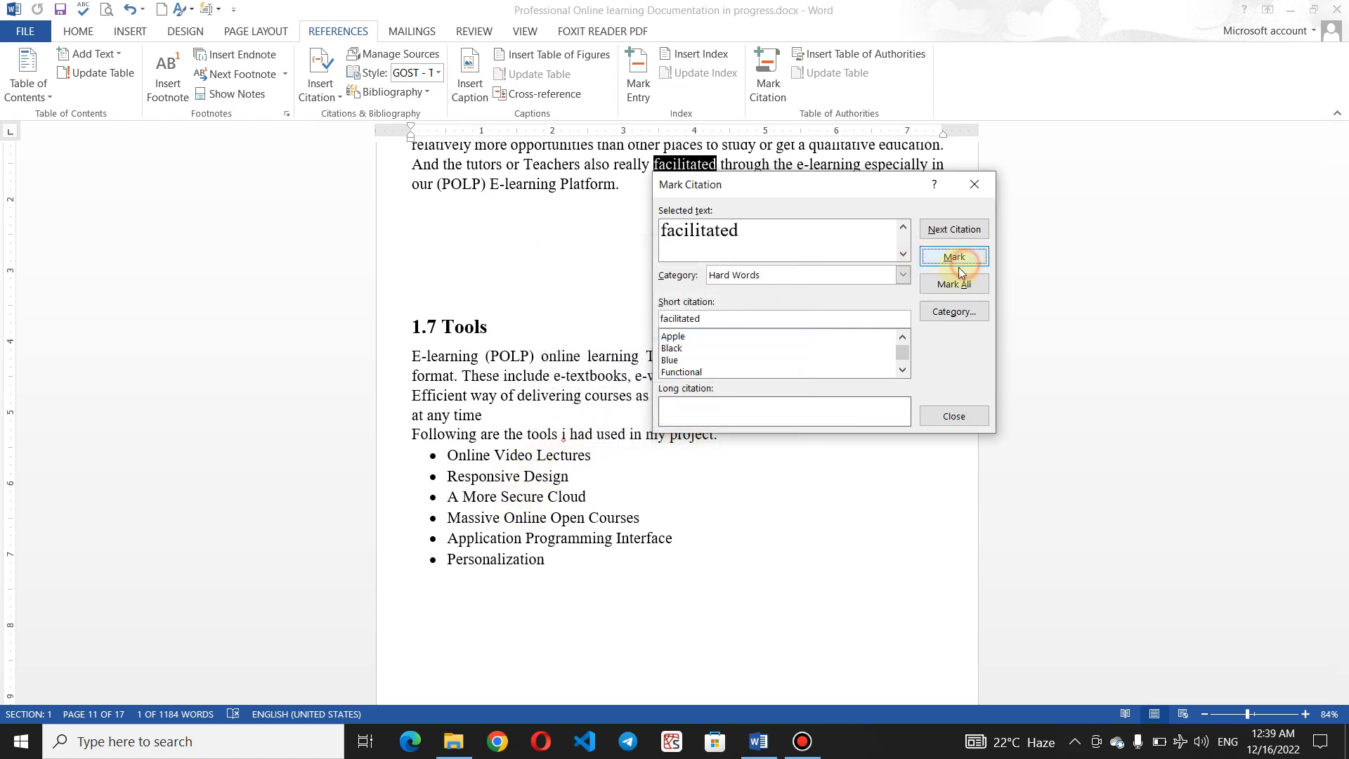
Step: Mark the word Responsive in the 1.7 Tools list as a citation in the Hard Words category
{"action": "left_click", "coordinate": [521, 495]}
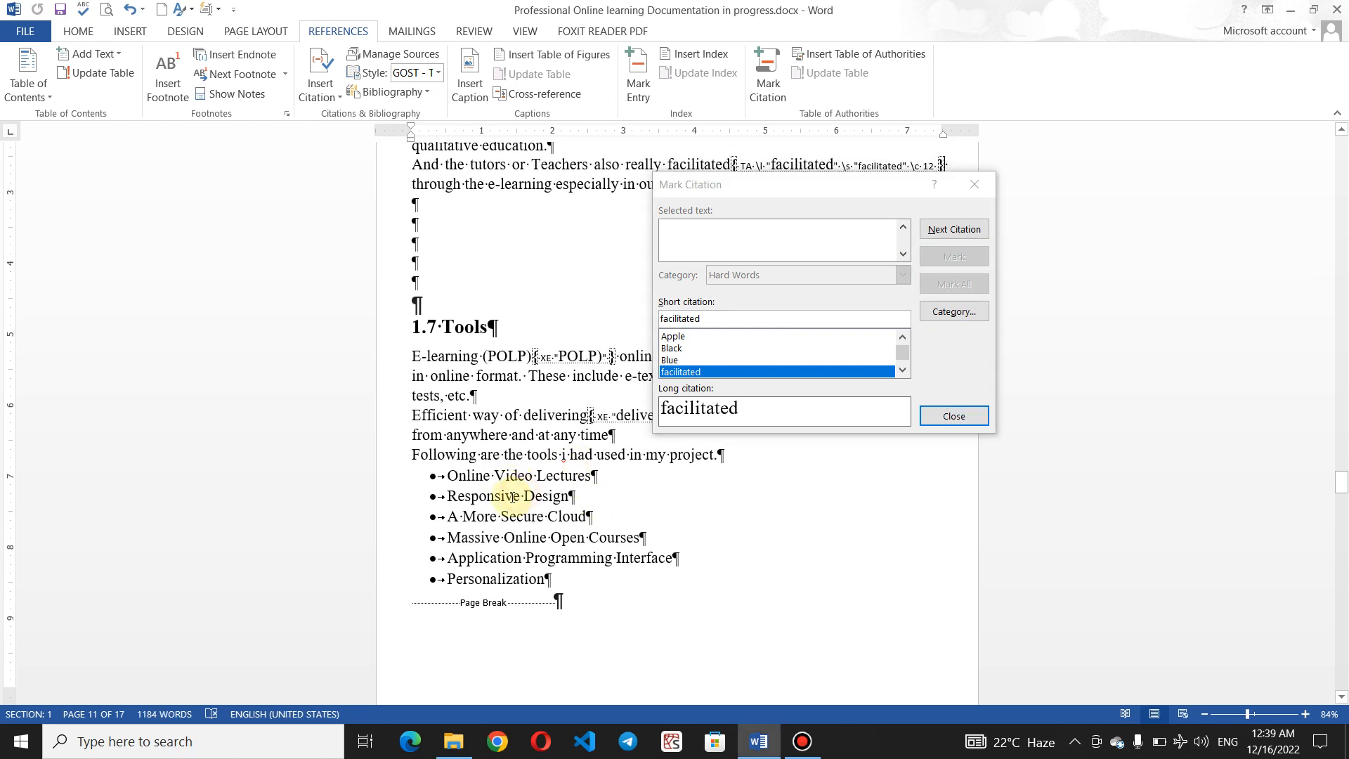
{"action": "left_click_drag", "start_coordinate": [521, 495], "coordinate": [458, 498]}
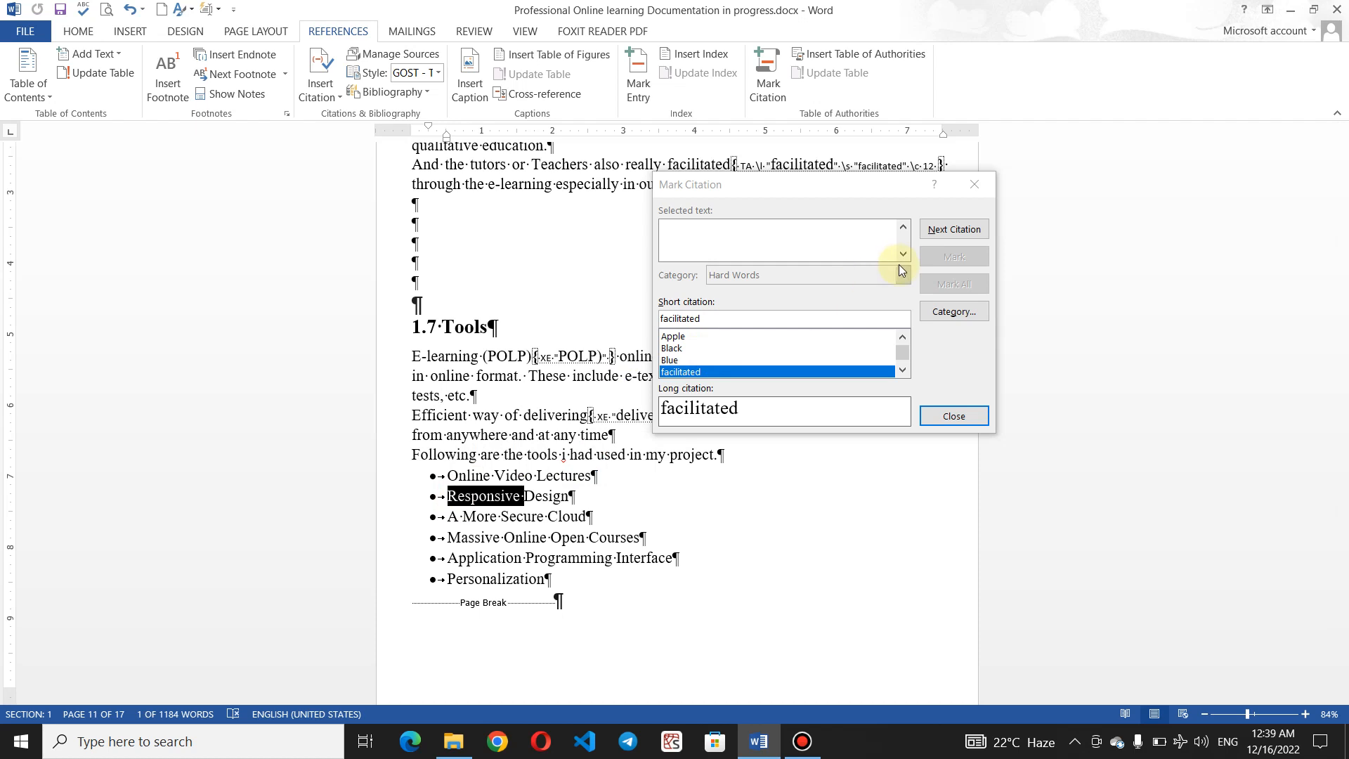
{"action": "left_click", "coordinate": [901, 274]}
{"action": "left_click", "coordinate": [847, 350]}
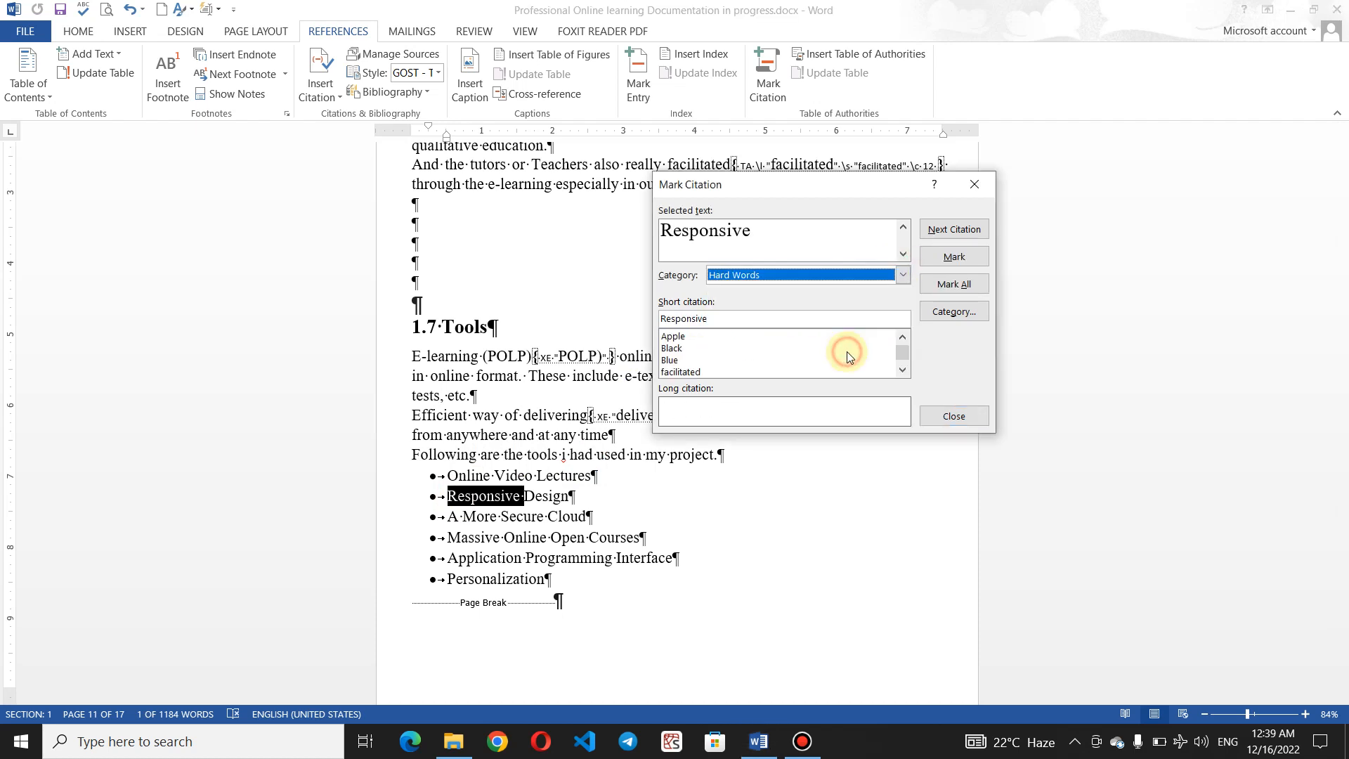
{"action": "left_click", "coordinate": [972, 261]}
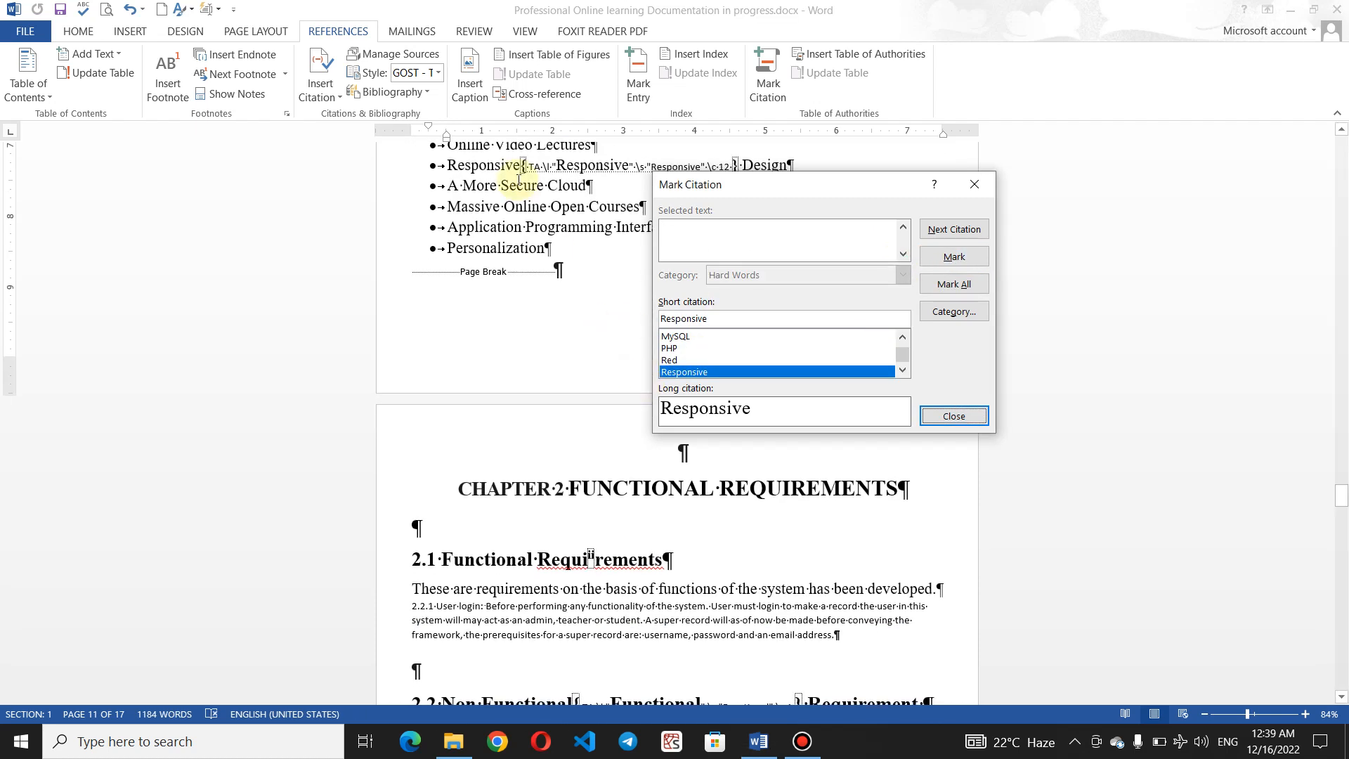
Step: Mark the list entry Personalization under 1.7 Tools as a citation in the Hard Words category
{"action": "left_click", "coordinate": [545, 246]}
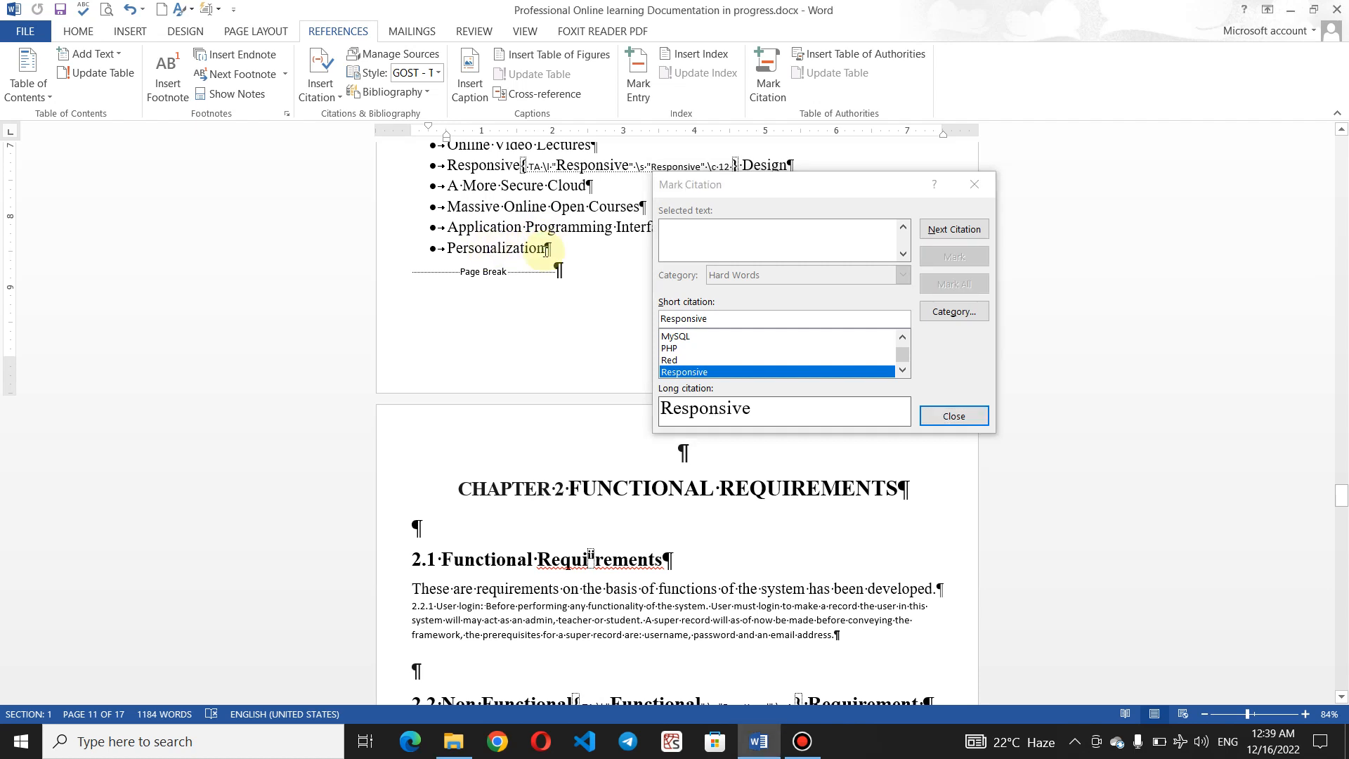
{"action": "left_click_drag", "start_coordinate": [545, 249], "coordinate": [451, 250]}
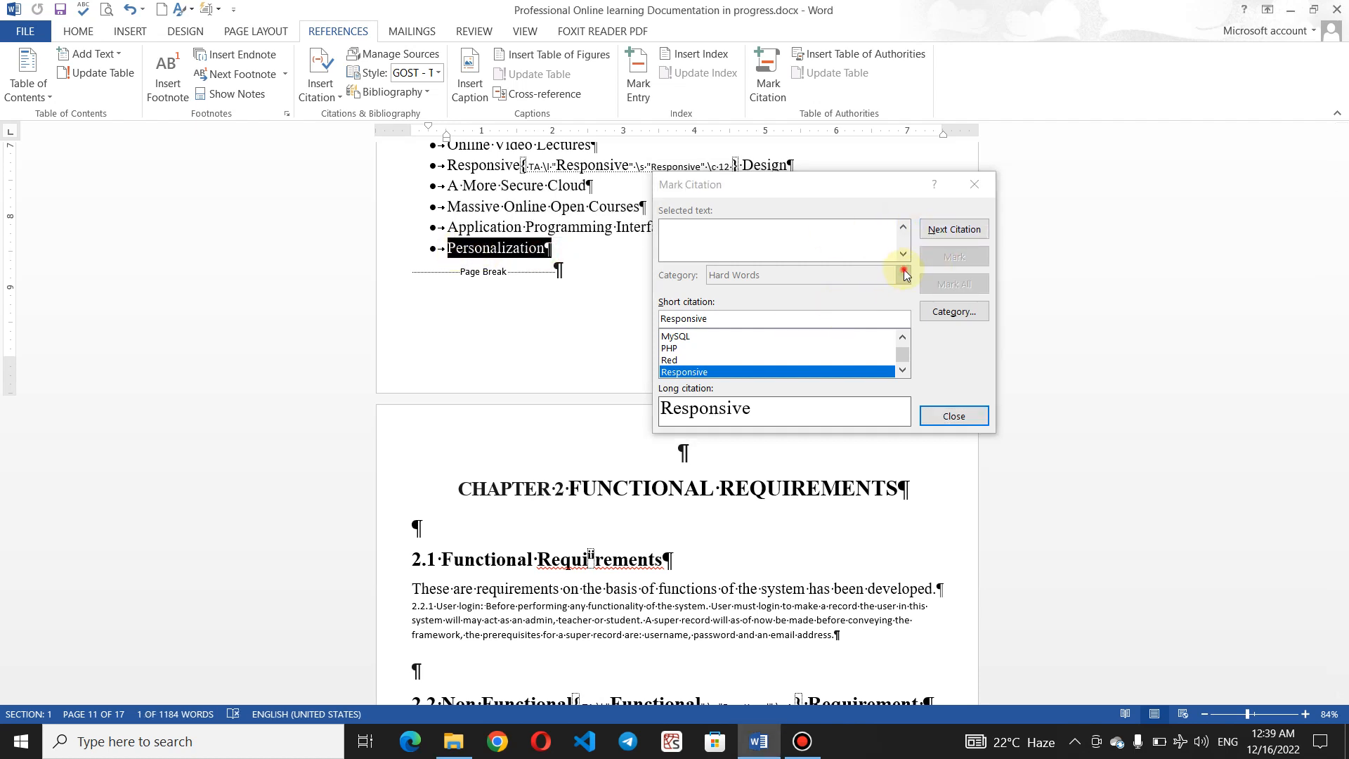
{"action": "left_click", "coordinate": [904, 274]}
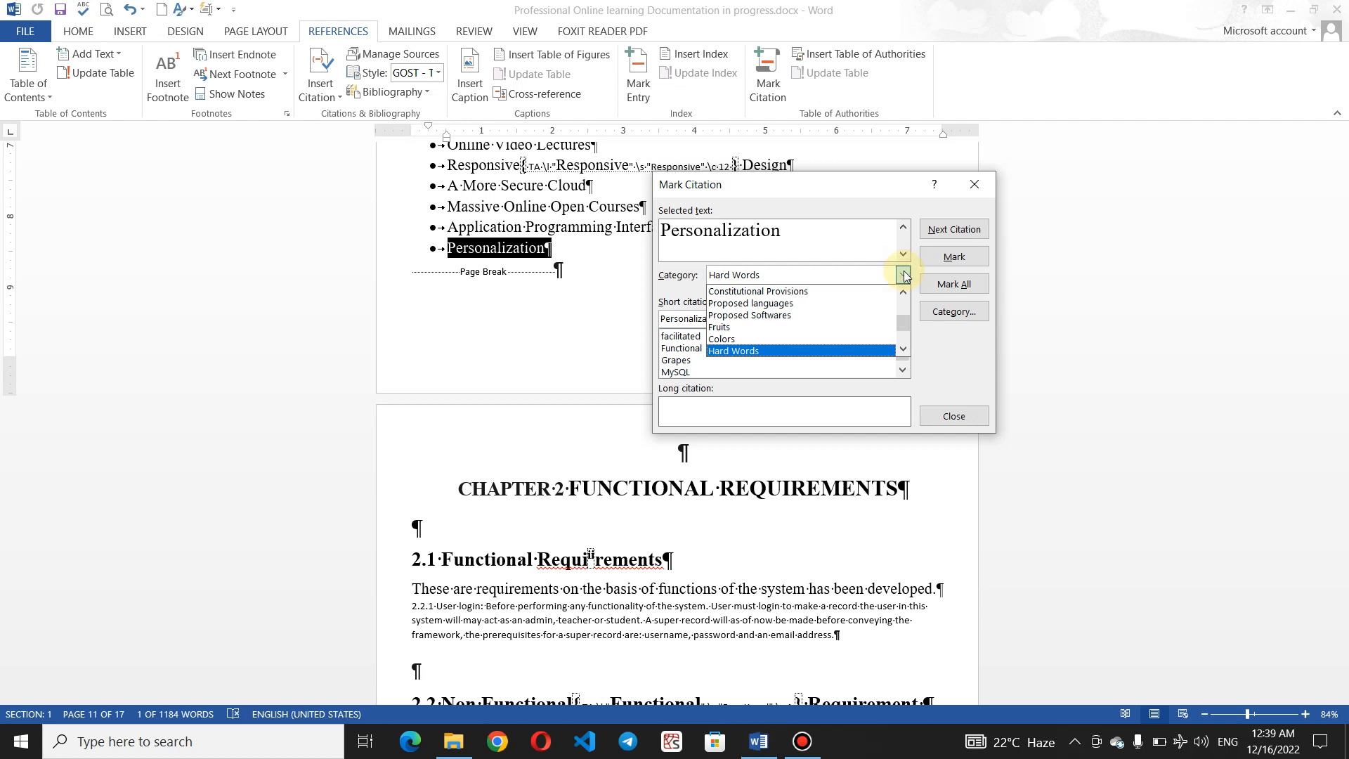
{"action": "left_click", "coordinate": [835, 351]}
{"action": "left_click", "coordinate": [954, 257]}
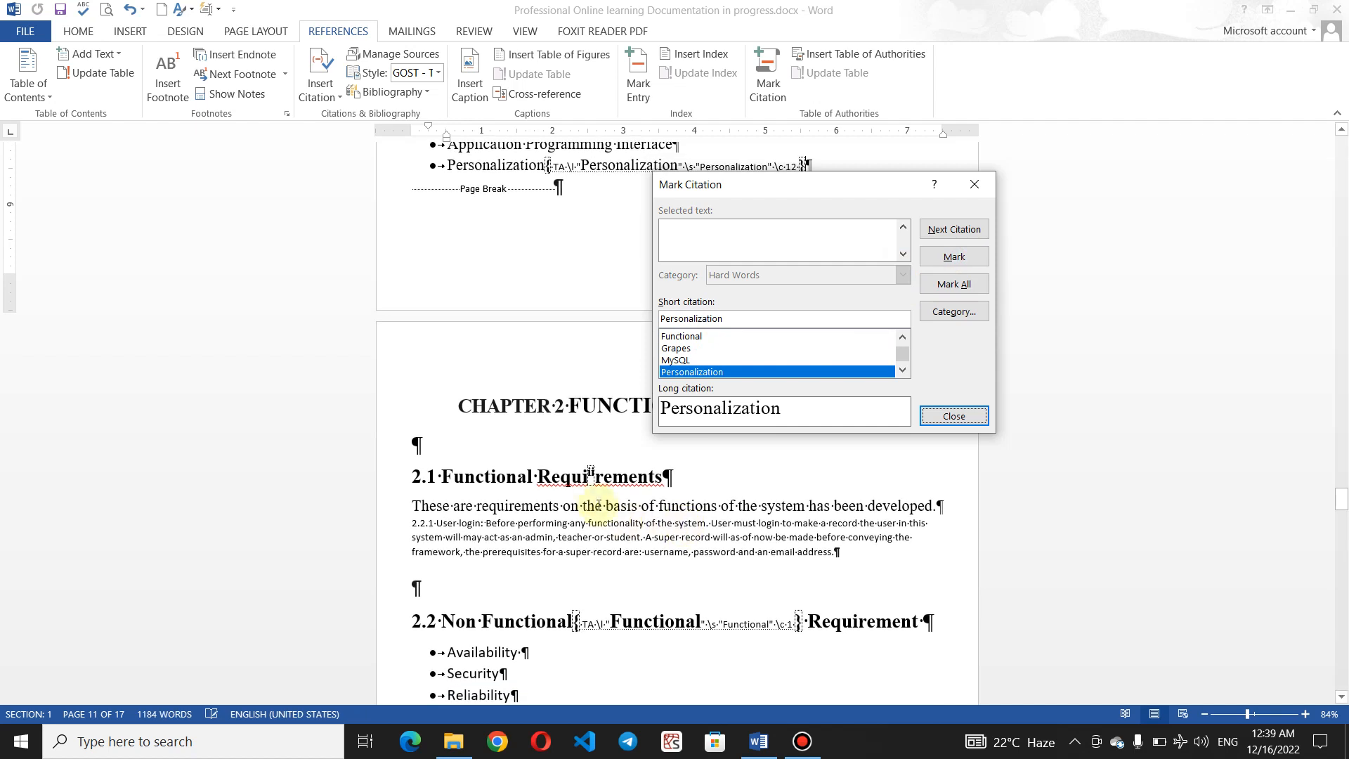
Step: Mark the word performing in the 2.2.1 User login paragraph as a citation in the Hard Words category
{"action": "left_click", "coordinate": [566, 525]}
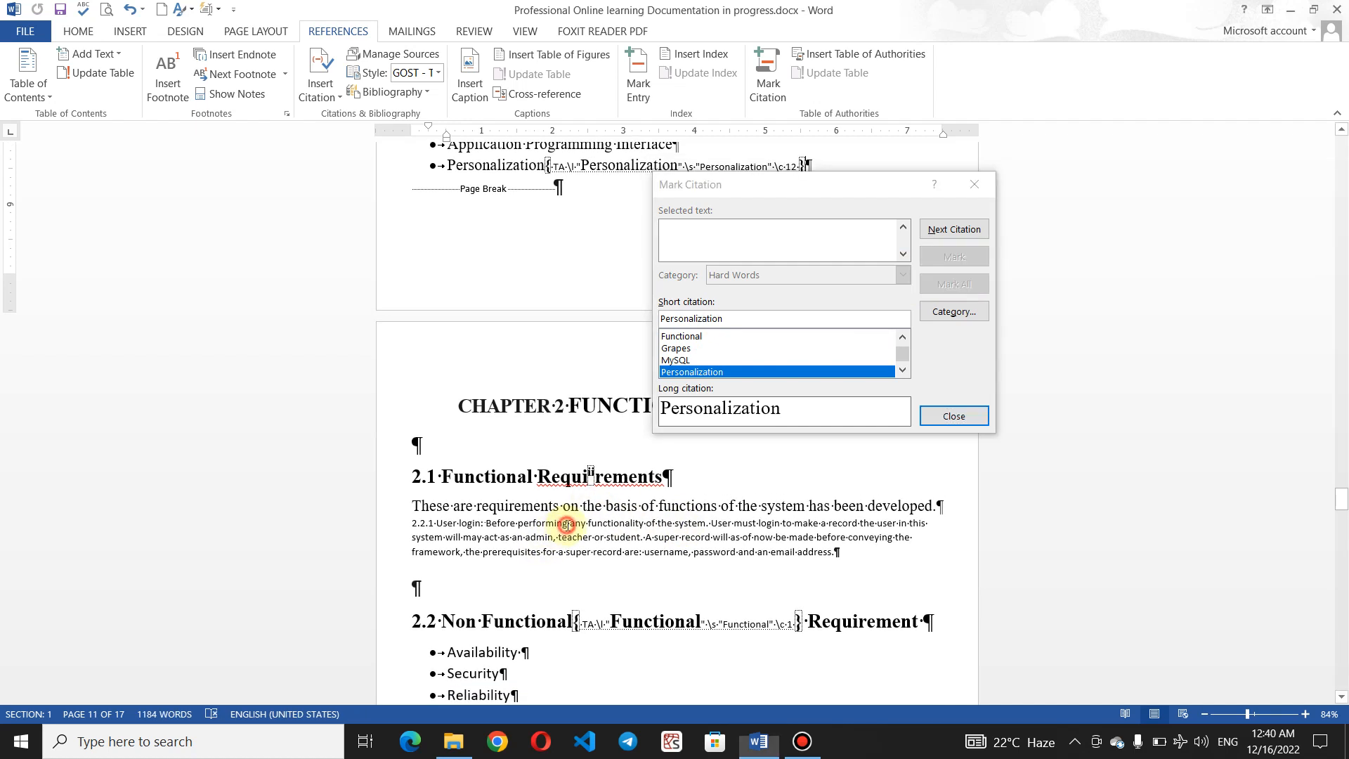
{"action": "double_click", "coordinate": [566, 521]}
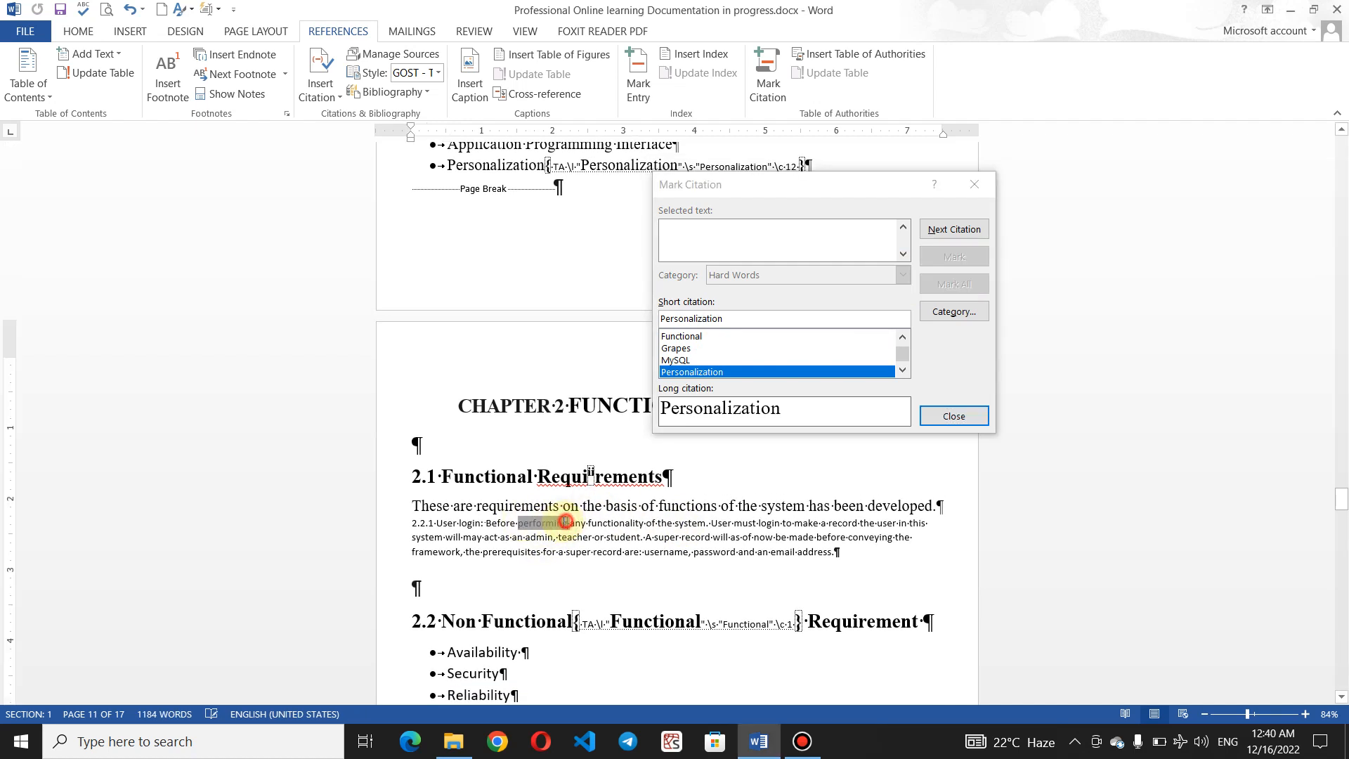
{"action": "left_click", "coordinate": [886, 275]}
{"action": "left_click", "coordinate": [839, 355]}
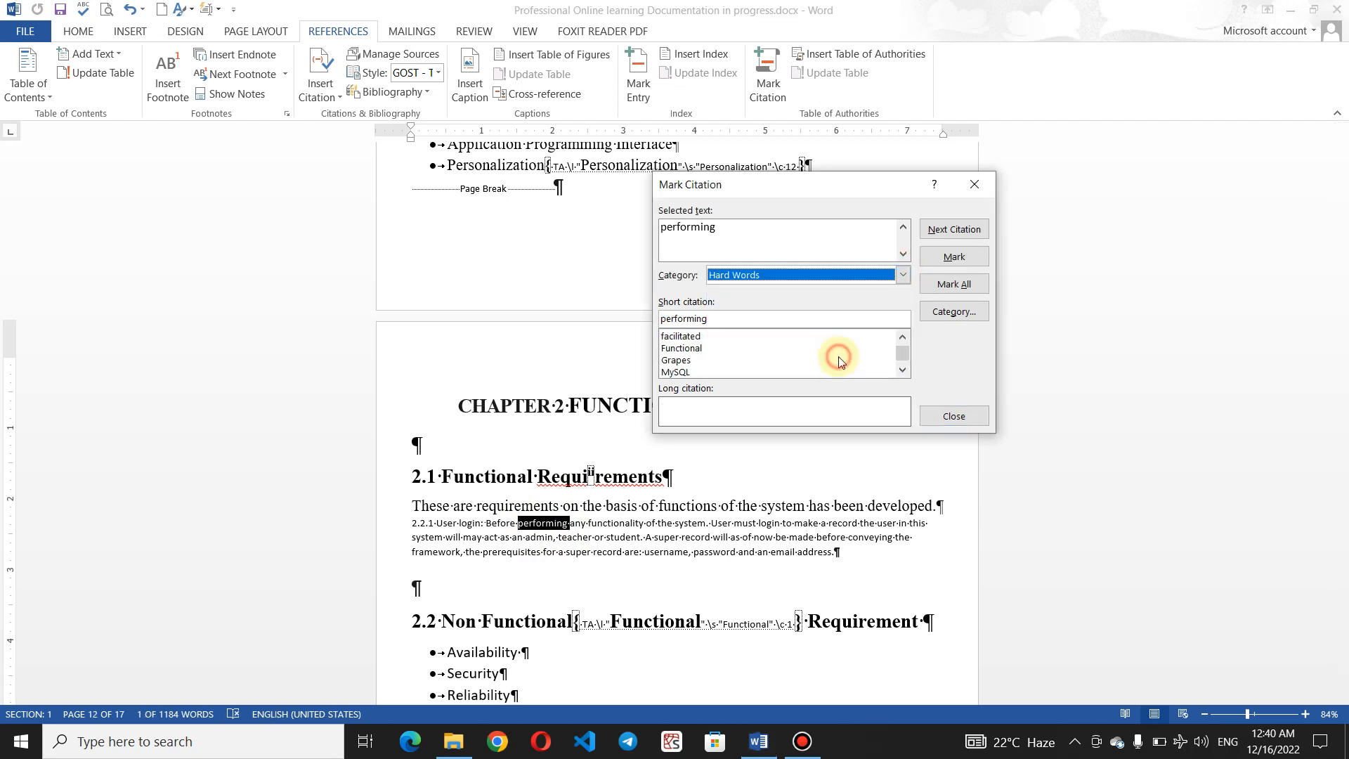
{"action": "left_click", "coordinate": [954, 256]}
Step: Mark the list entry Confidentiality under 2.2 Non Functional Requirement as a Hard Words citation and finish marking citations
{"action": "scroll", "coordinate": [744, 513], "scroll_direction": "down", "scroll_amount": 5}
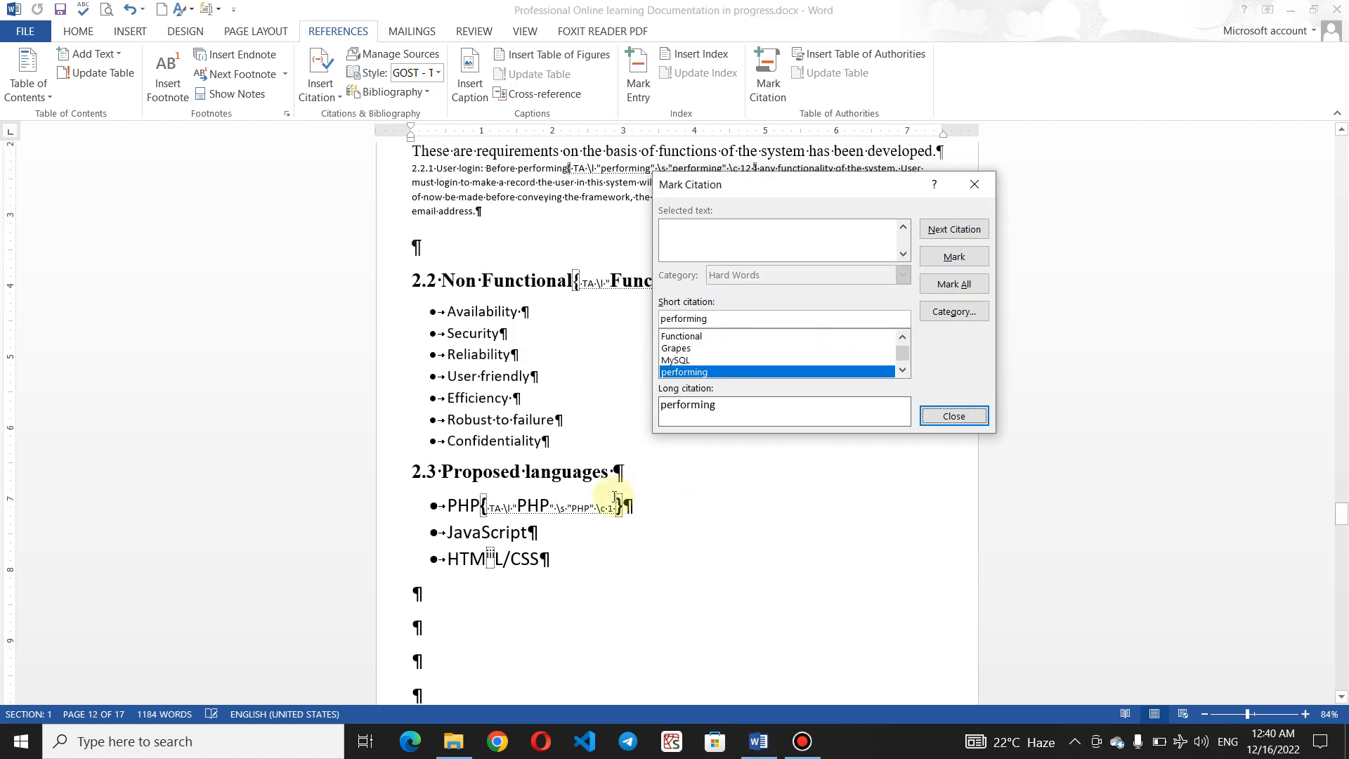
{"action": "left_click", "coordinate": [540, 442]}
{"action": "left_click_drag", "start_coordinate": [540, 443], "coordinate": [441, 443]}
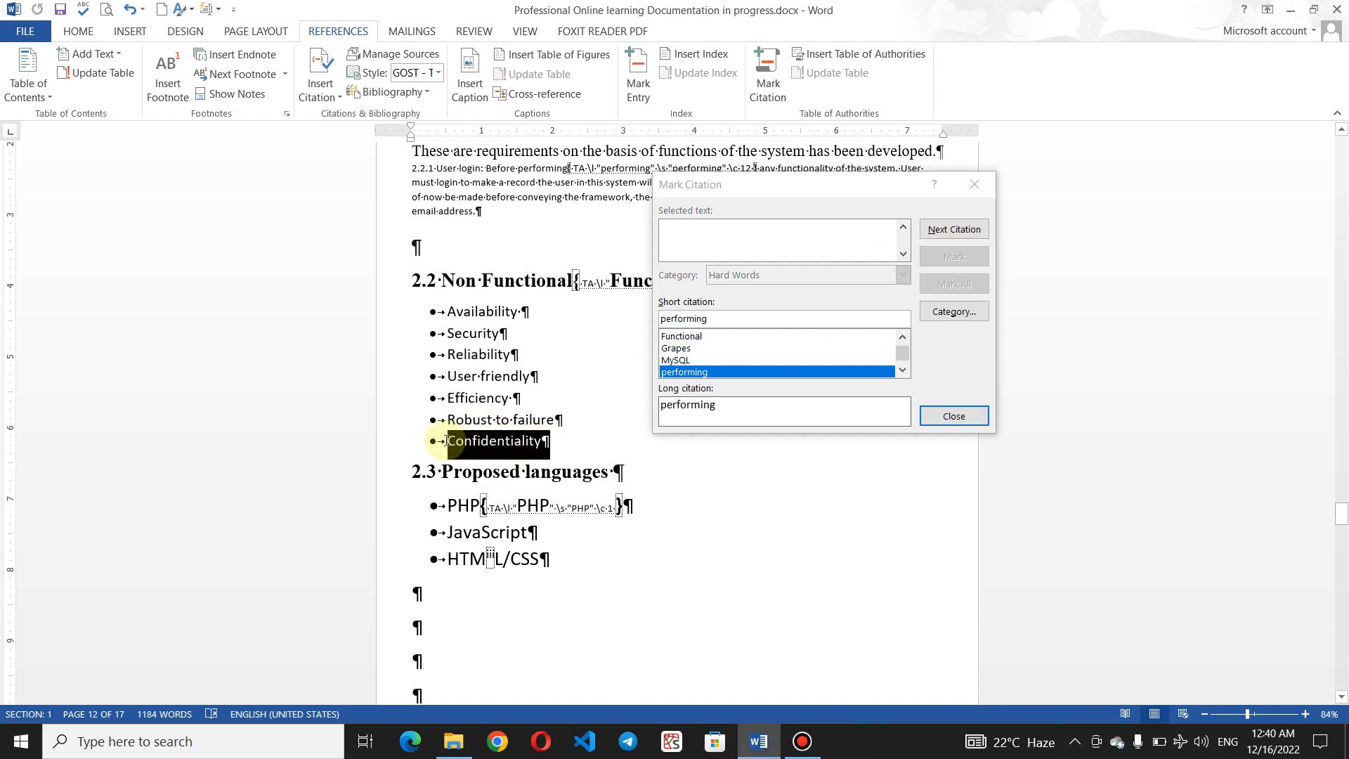
{"action": "left_click", "coordinate": [871, 281]}
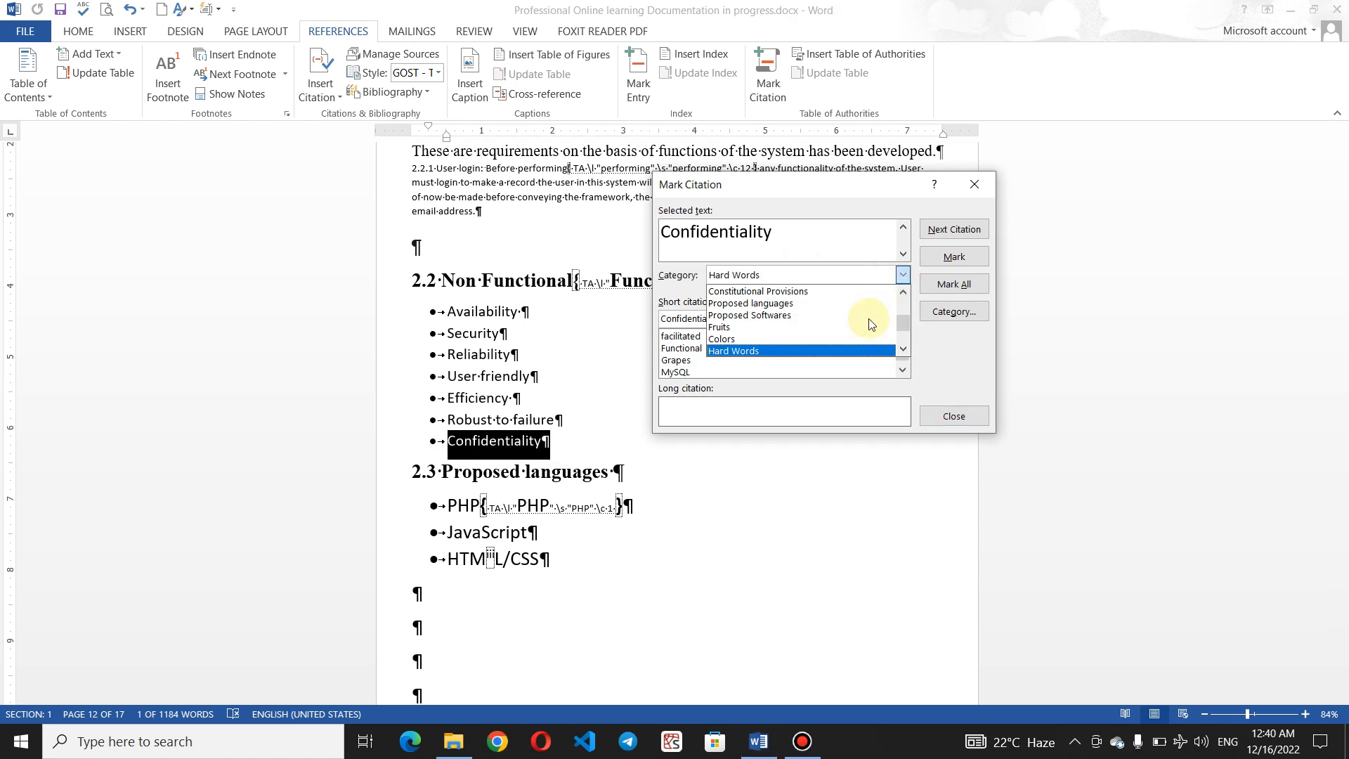
{"action": "left_click", "coordinate": [834, 358]}
{"action": "left_click", "coordinate": [954, 257]}
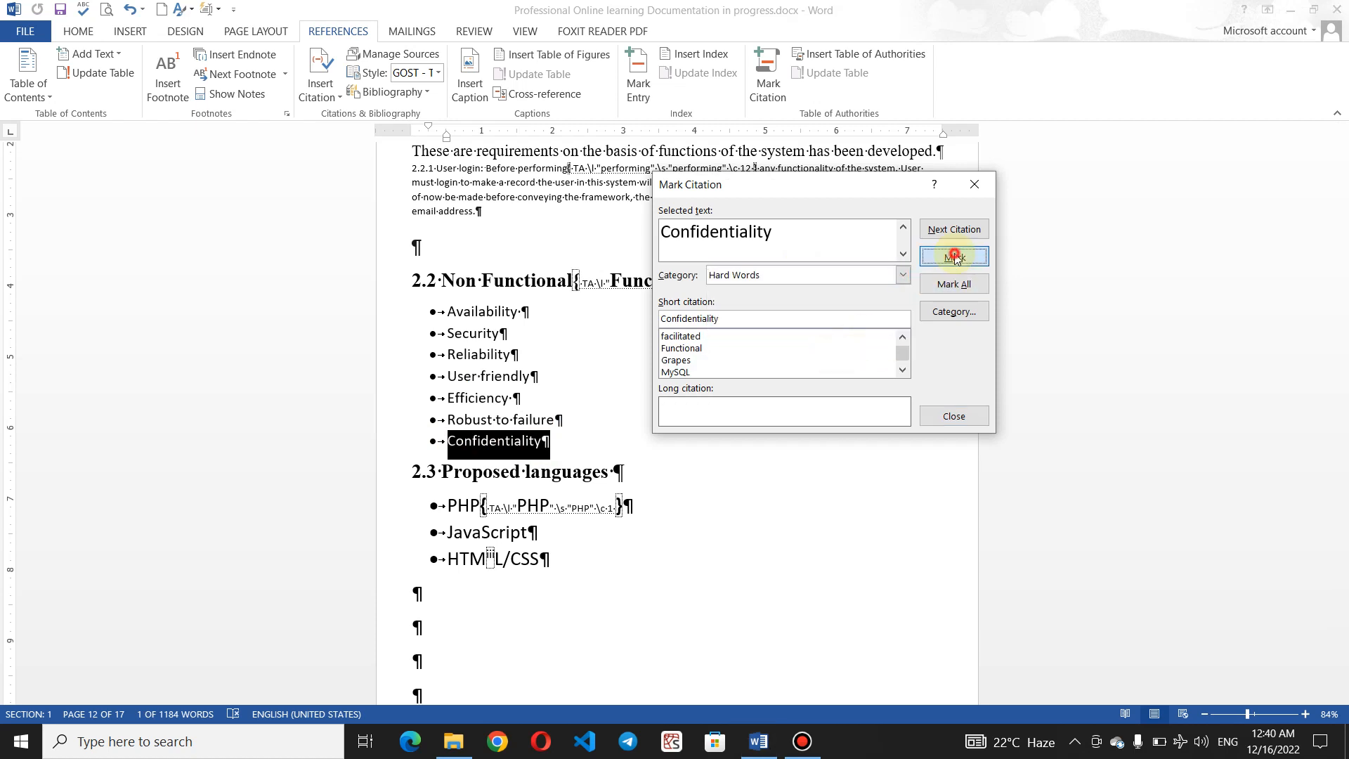
{"action": "left_click", "coordinate": [951, 416]}
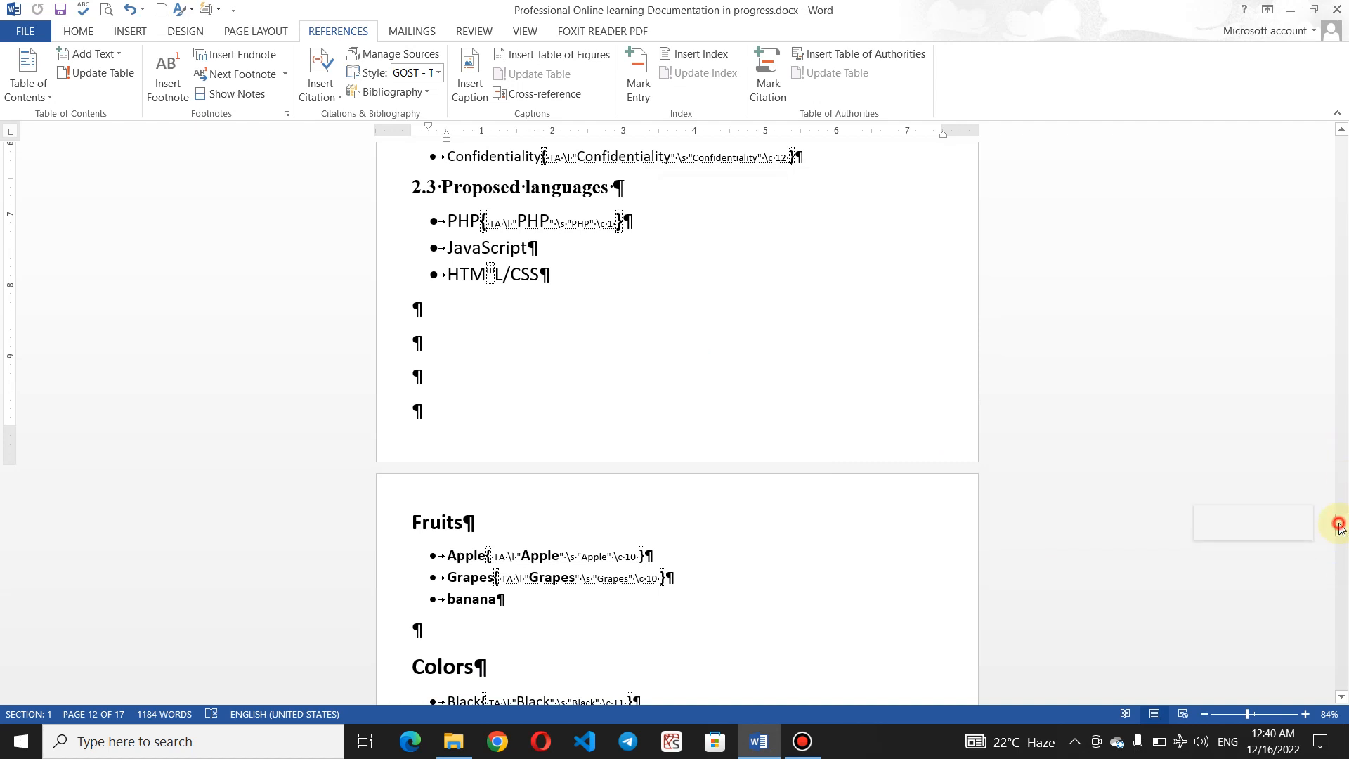
Step: Go to the table of authorities and hide the formatting marks in the document
{"action": "left_click_drag", "start_coordinate": [1338, 525], "coordinate": [1340, 564]}
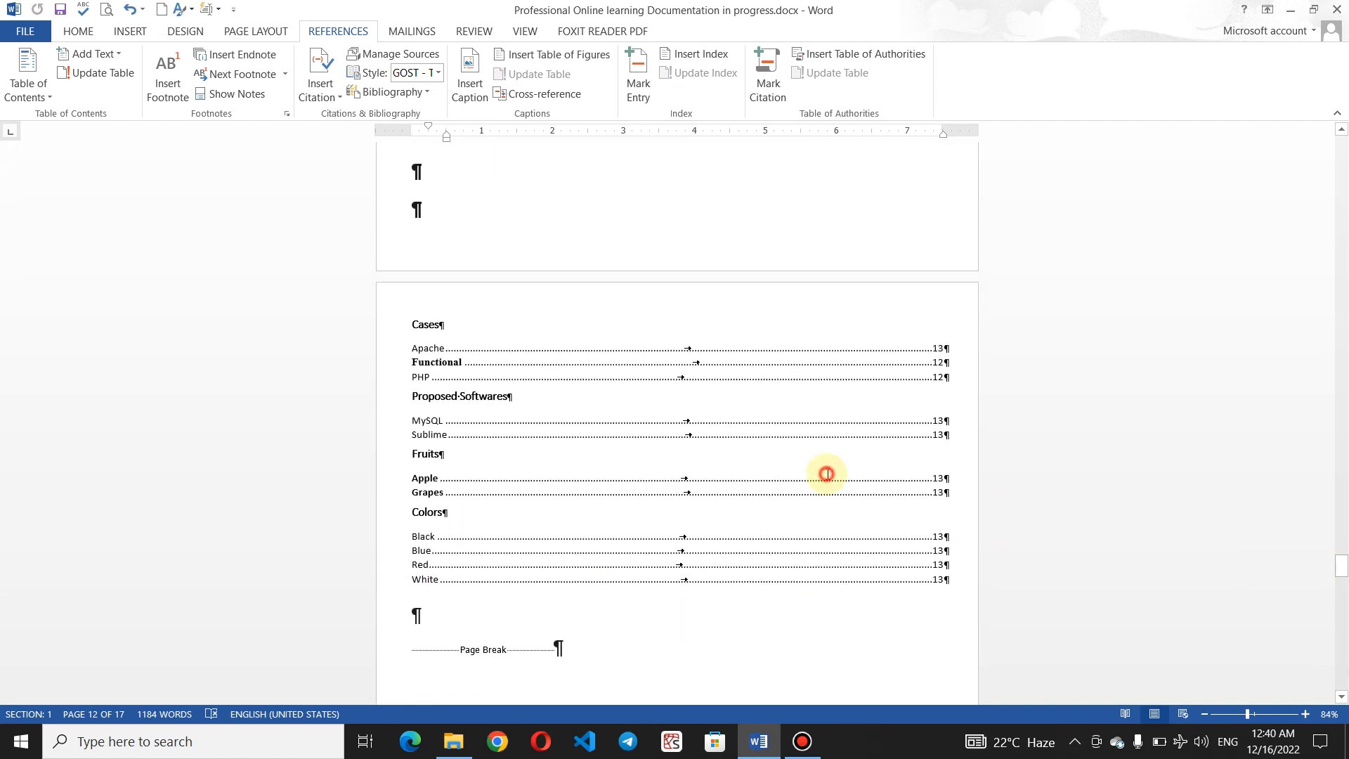
{"action": "left_click", "coordinate": [828, 474]}
{"action": "left_click", "coordinate": [59, 31]}
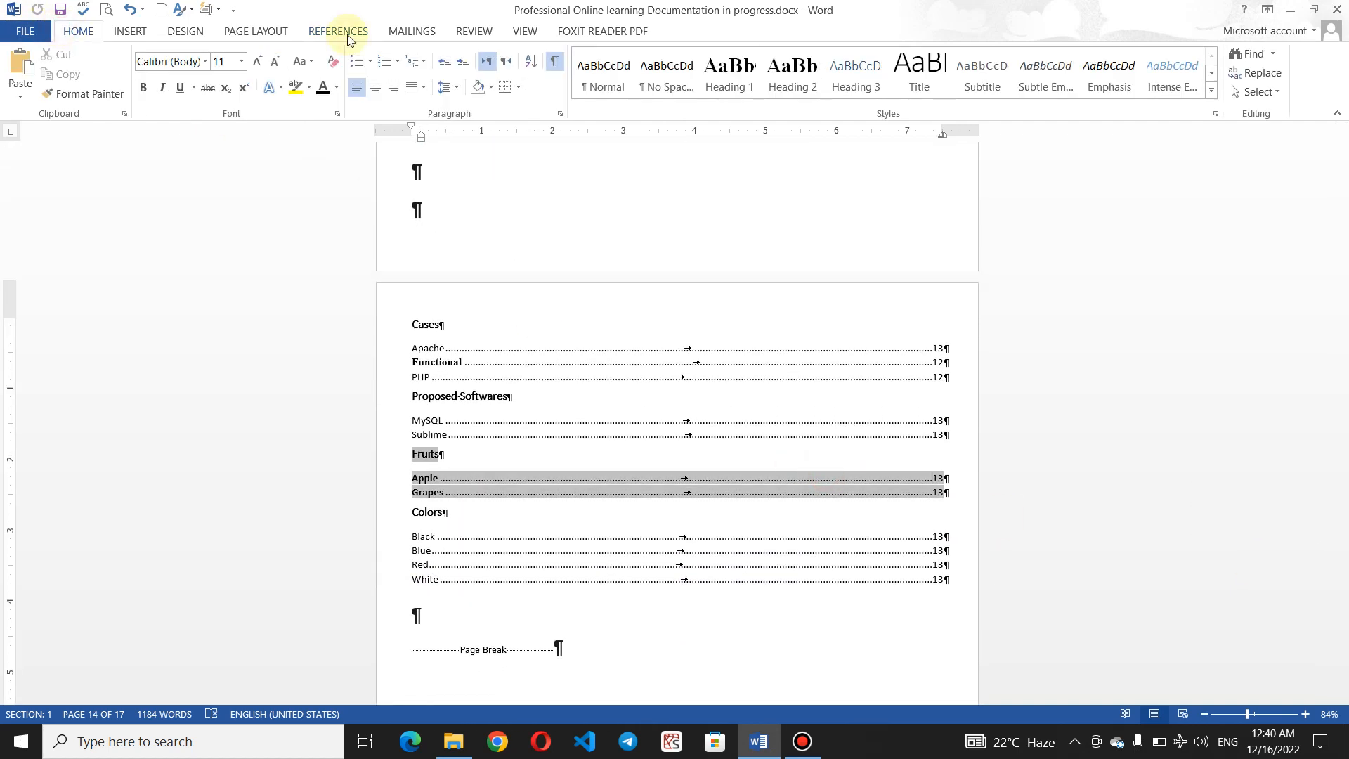
{"action": "left_click", "coordinate": [554, 61]}
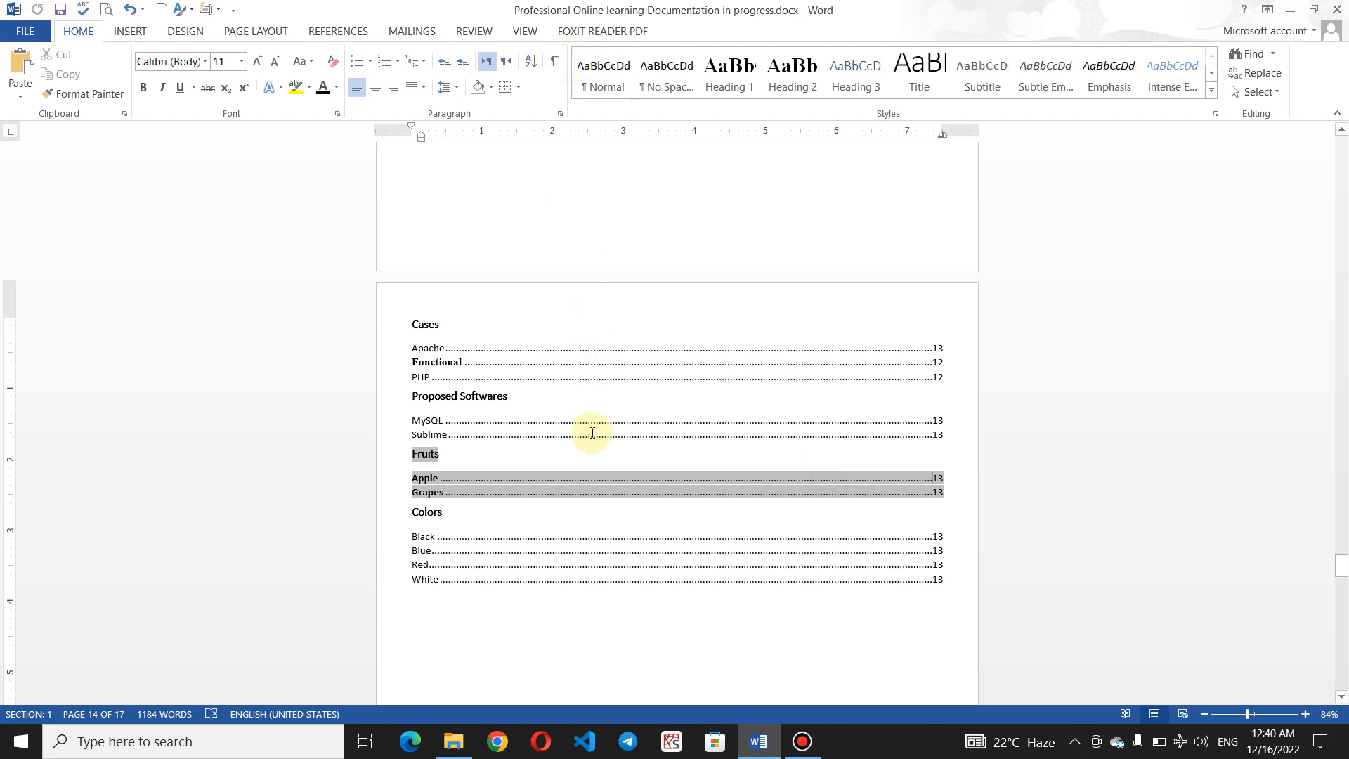
Step: Select all entries of the table of authorities, from Cases through Colors, and update the table
{"action": "left_click", "coordinate": [467, 598]}
{"action": "left_click_drag", "start_coordinate": [381, 461], "coordinate": [391, 334]}
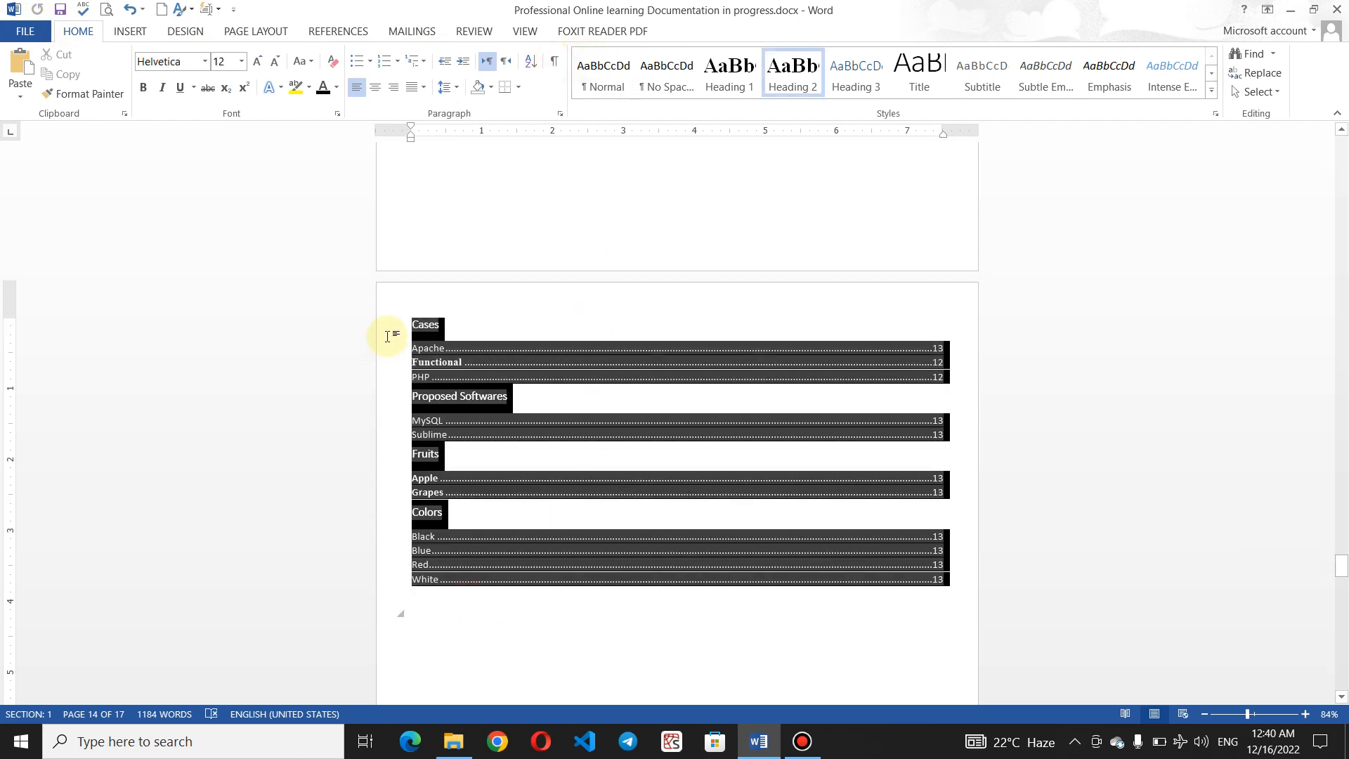
{"action": "left_click", "coordinate": [414, 31]}
{"action": "left_click", "coordinate": [355, 30]}
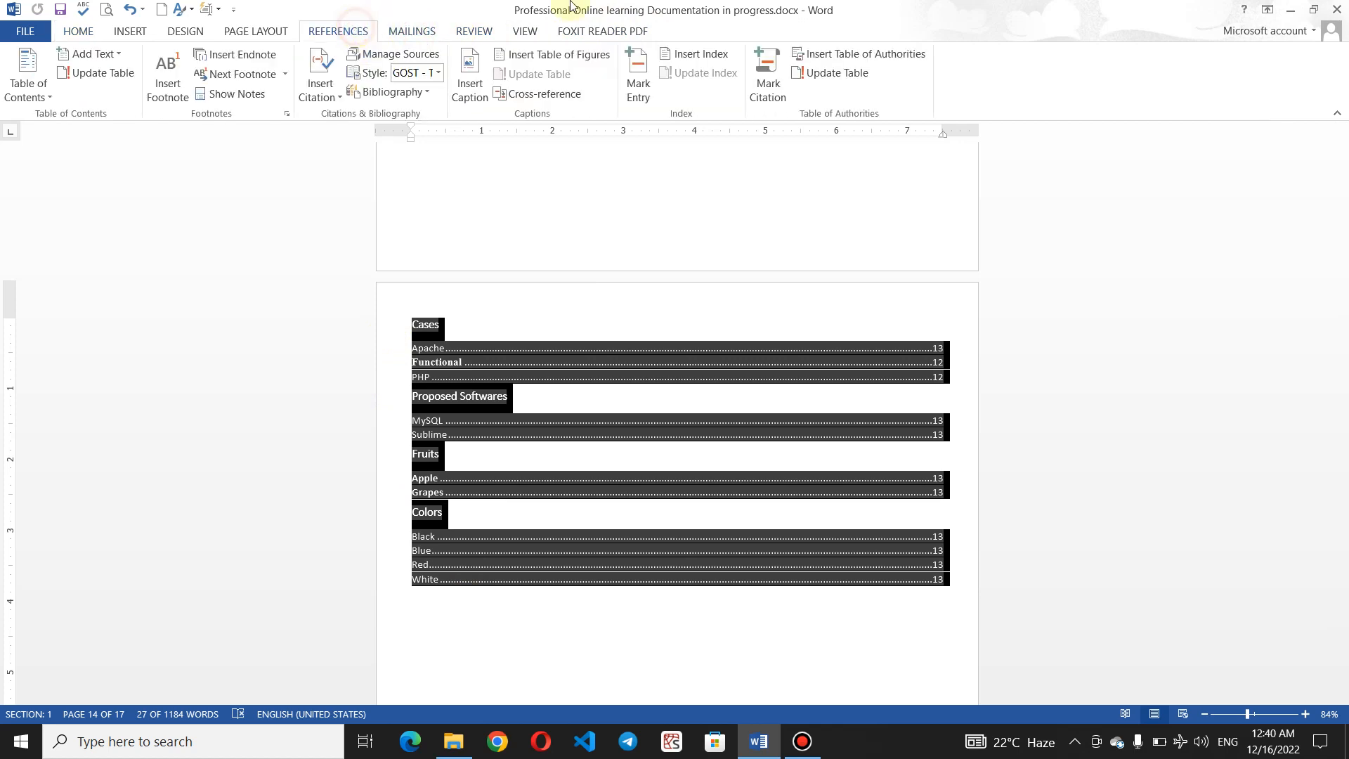
{"action": "left_click", "coordinate": [857, 73]}
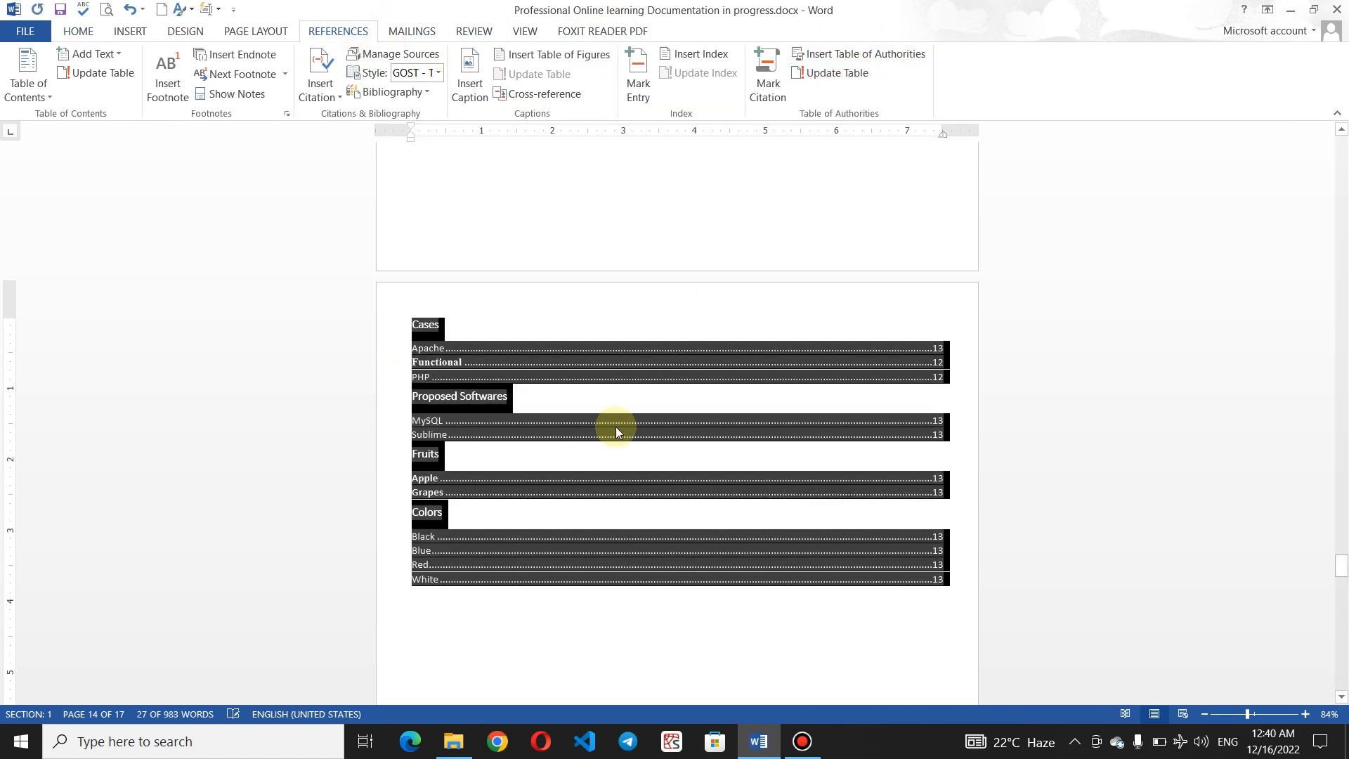
{"action": "left_click", "coordinate": [487, 613]}
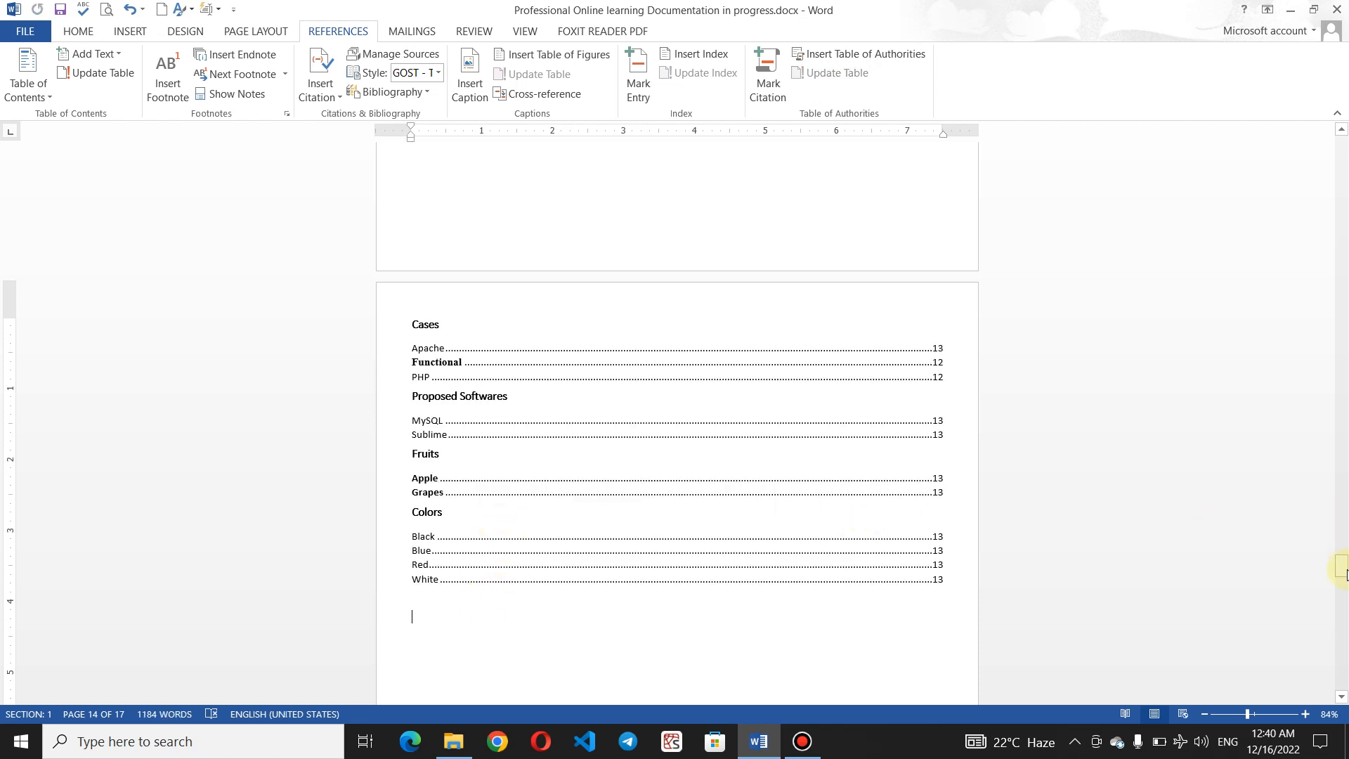
Step: Reselect the full table of authorities and rerun its update to try to include the Hard Words category
{"action": "left_click_drag", "start_coordinate": [1344, 559], "coordinate": [1344, 572]}
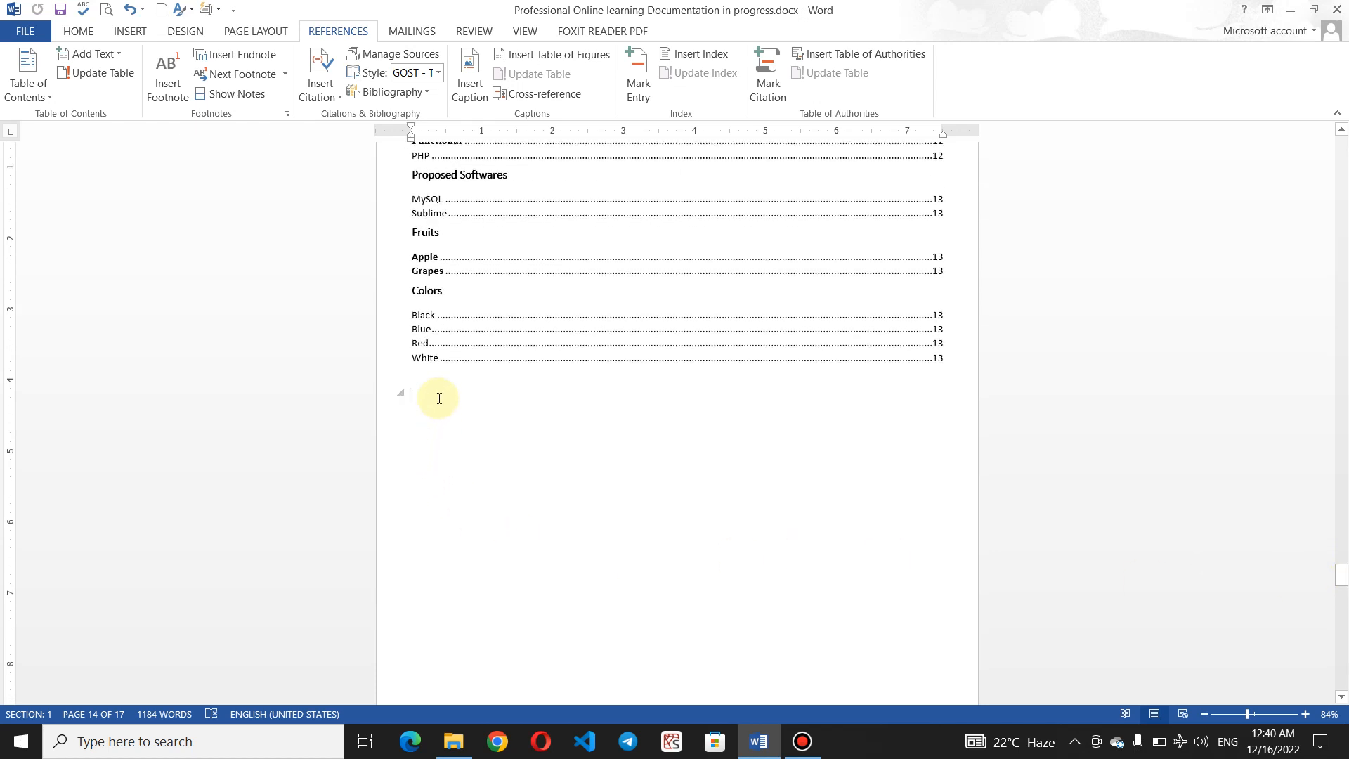
{"action": "left_click_drag", "start_coordinate": [435, 393], "coordinate": [412, 244]}
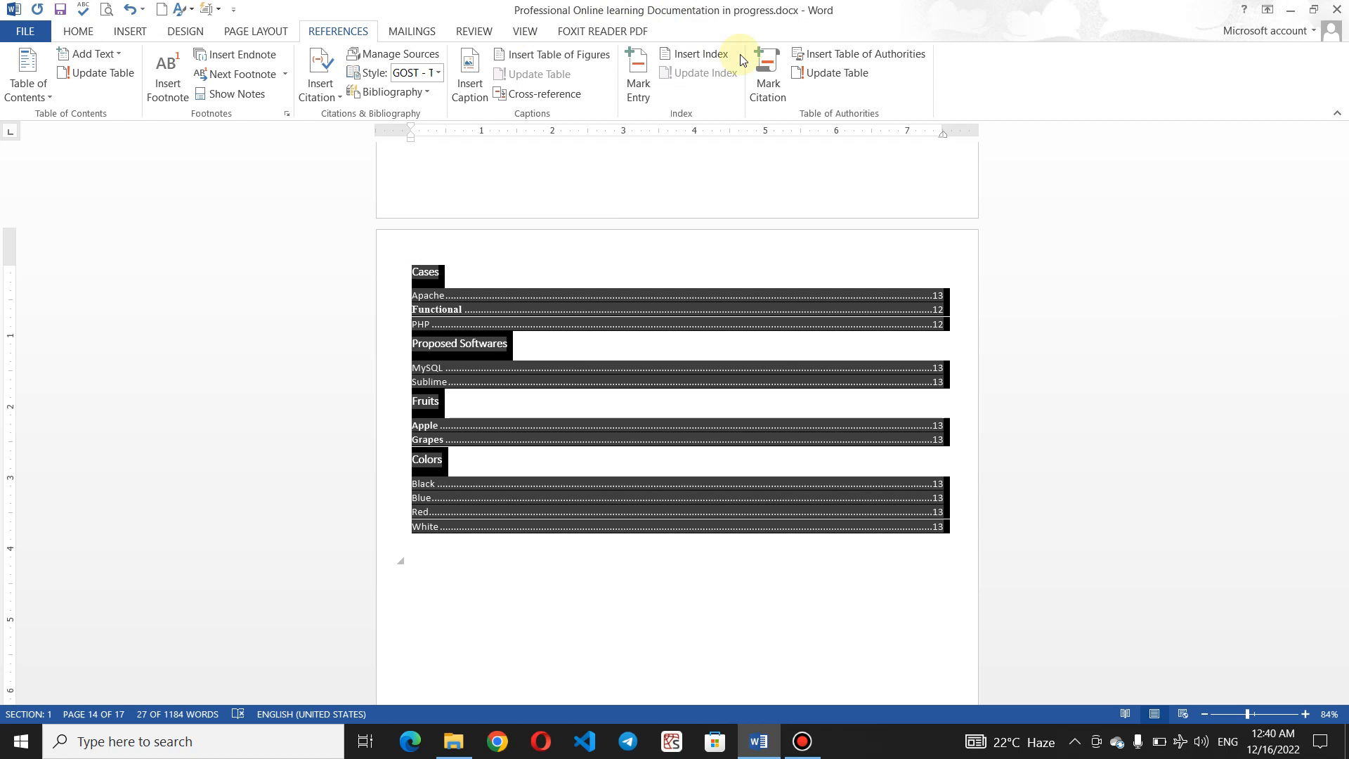
{"action": "left_click", "coordinate": [834, 73]}
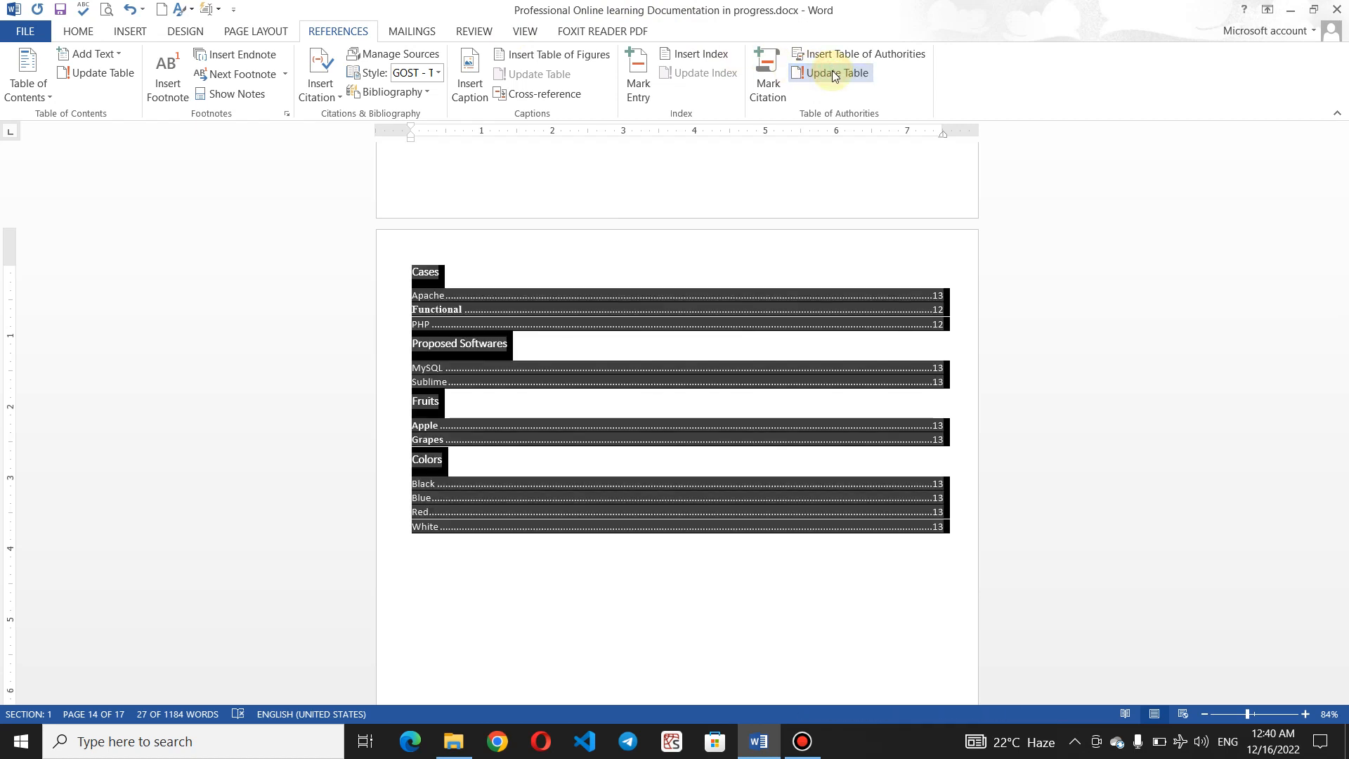
{"action": "left_click", "coordinate": [832, 72]}
{"action": "left_click", "coordinate": [832, 72]}
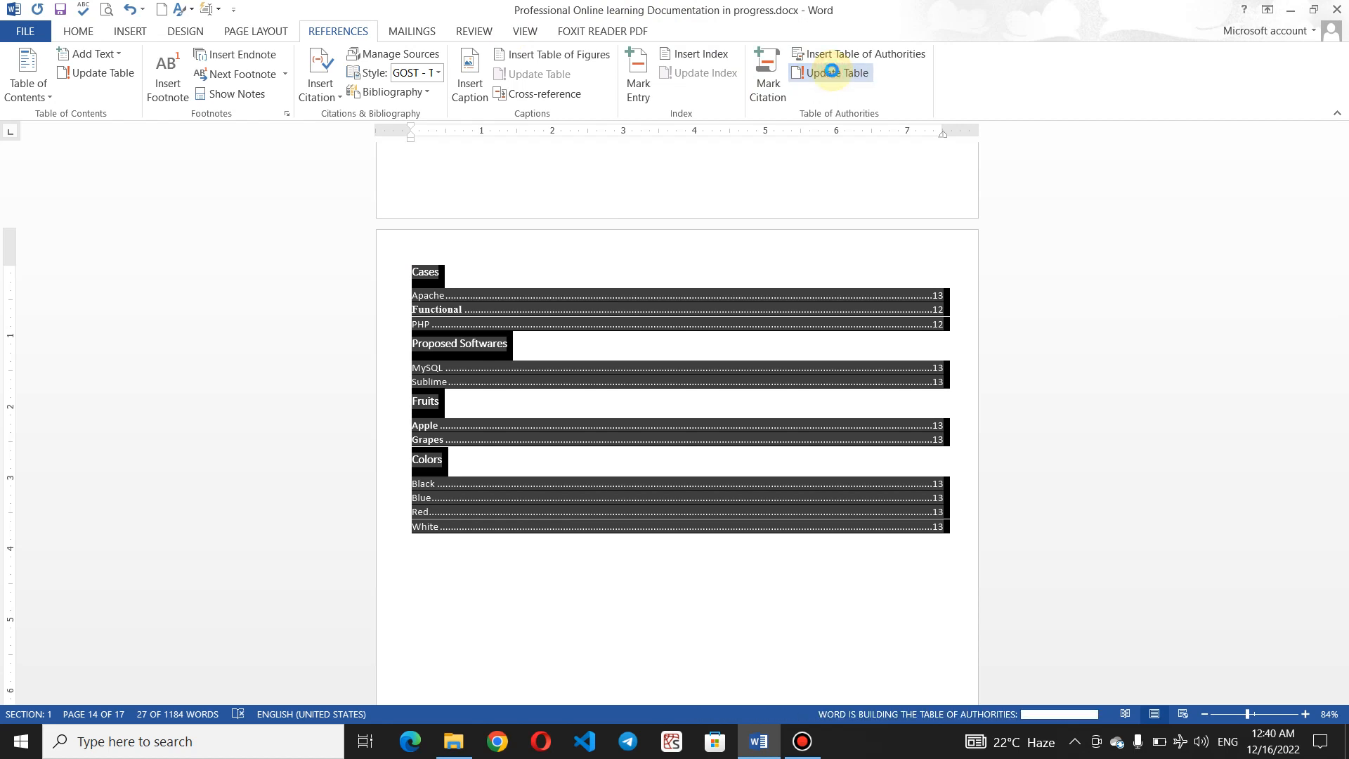
{"action": "left_click", "coordinate": [486, 580]}
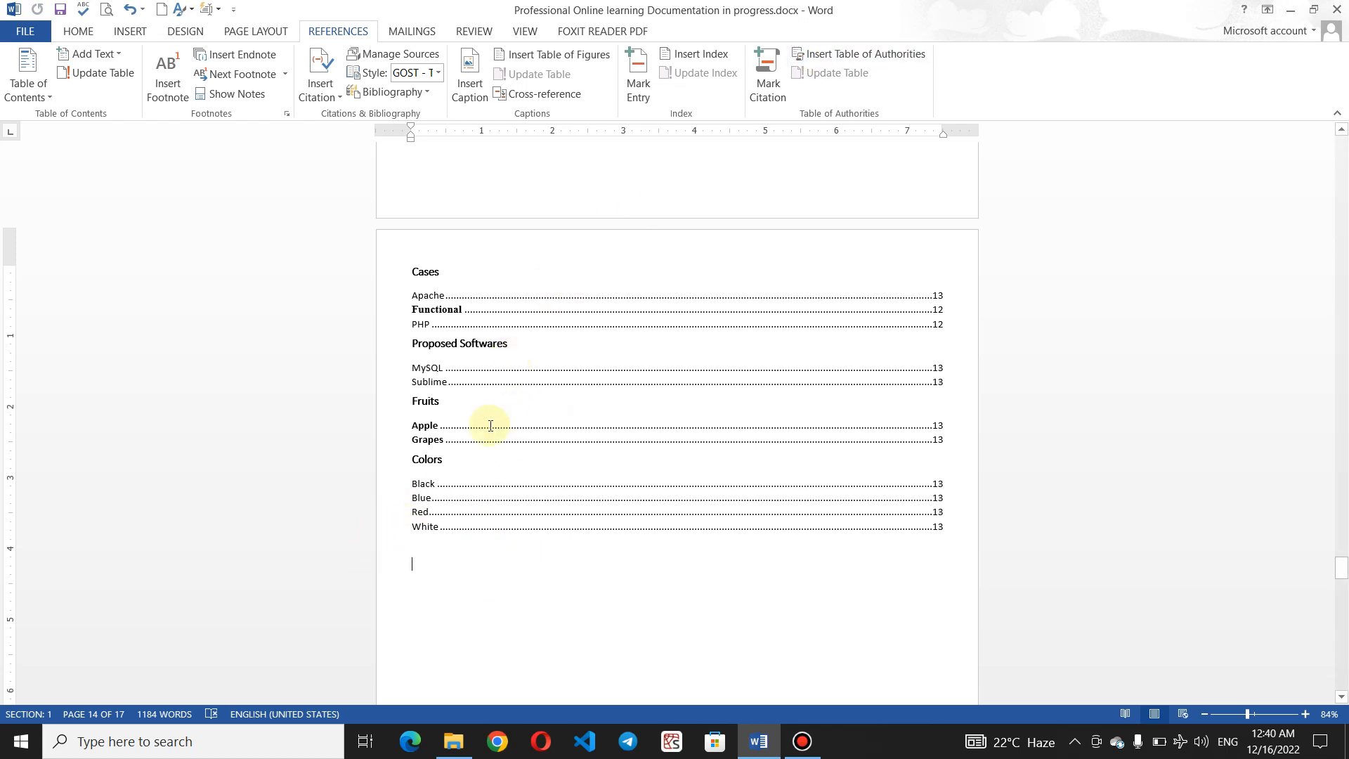
{"action": "left_click", "coordinate": [460, 460]}
{"action": "left_click_drag", "start_coordinate": [481, 568], "coordinate": [429, 346]}
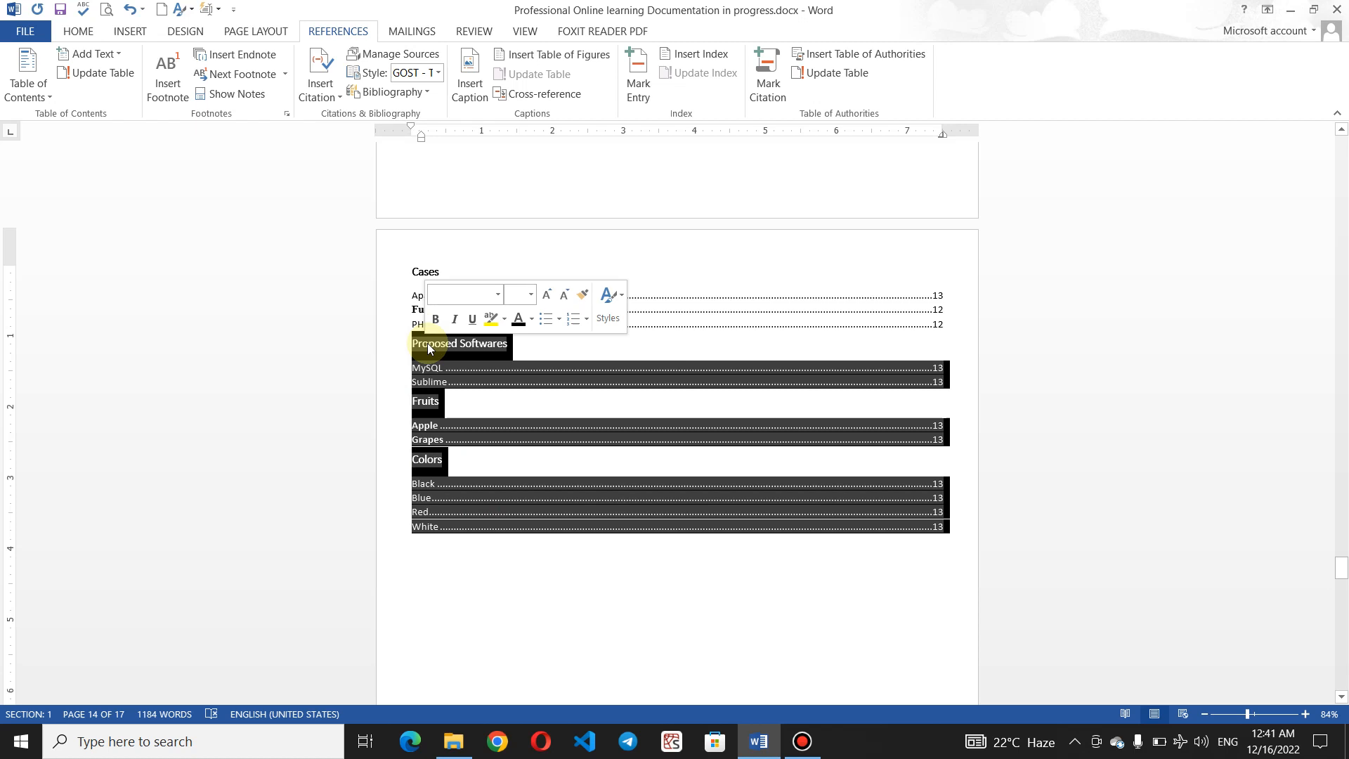
{"action": "left_click", "coordinate": [768, 76]}
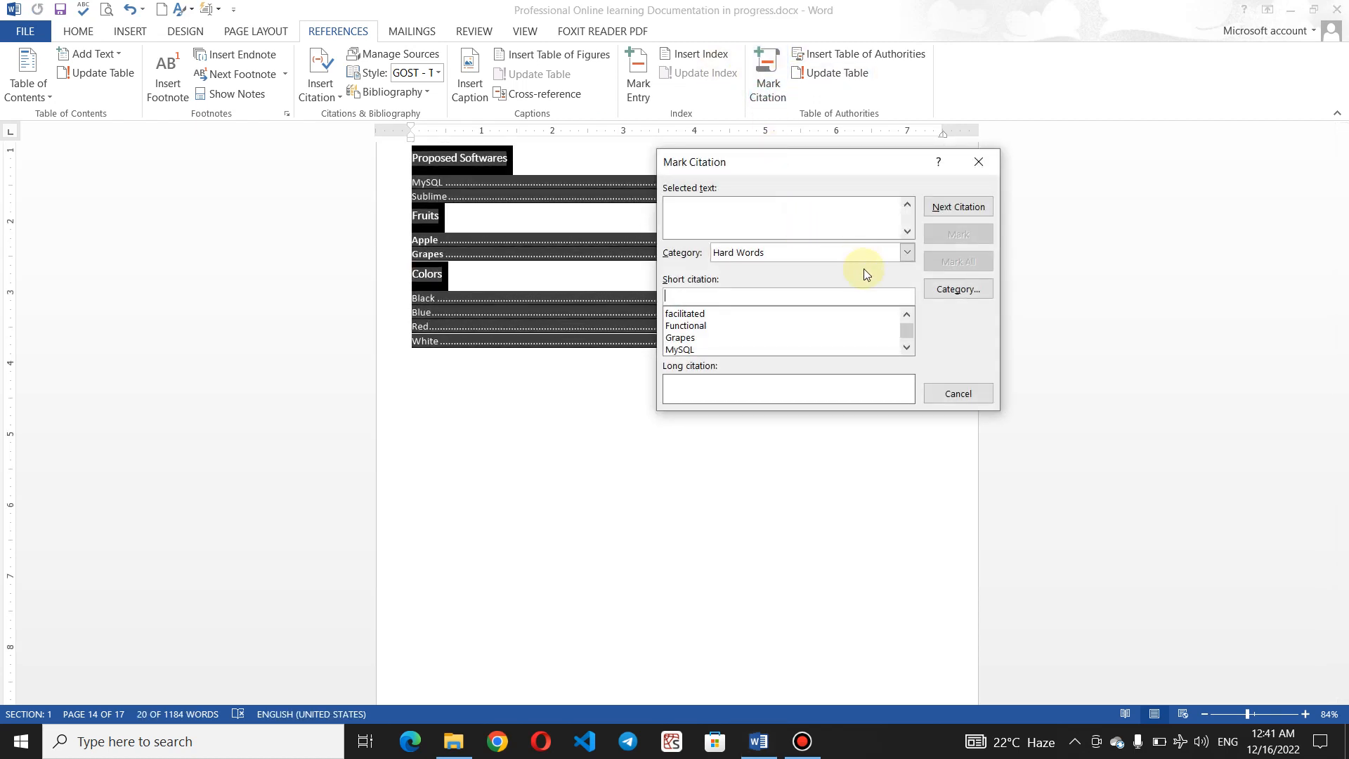
{"action": "left_click", "coordinate": [907, 254]}
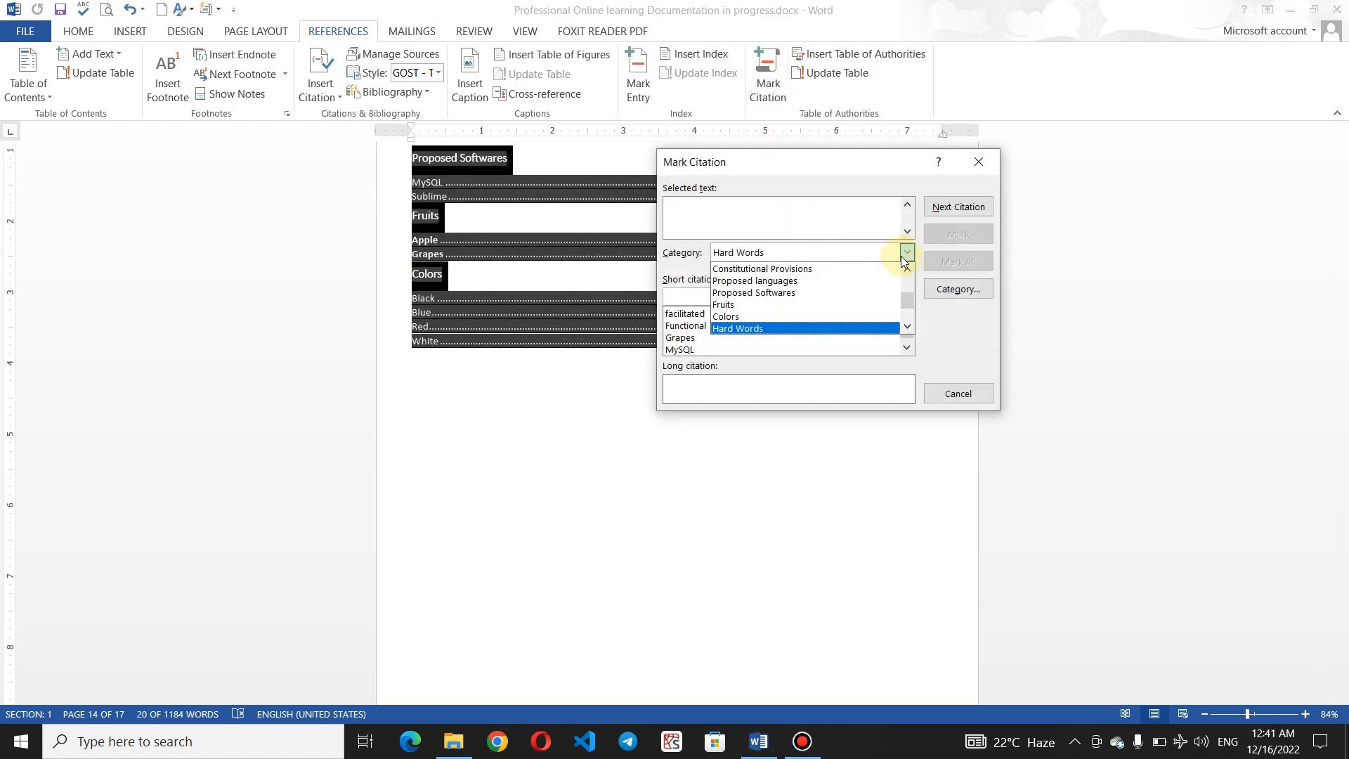
{"action": "left_click", "coordinate": [825, 253]}
{"action": "left_click", "coordinate": [653, 443]}
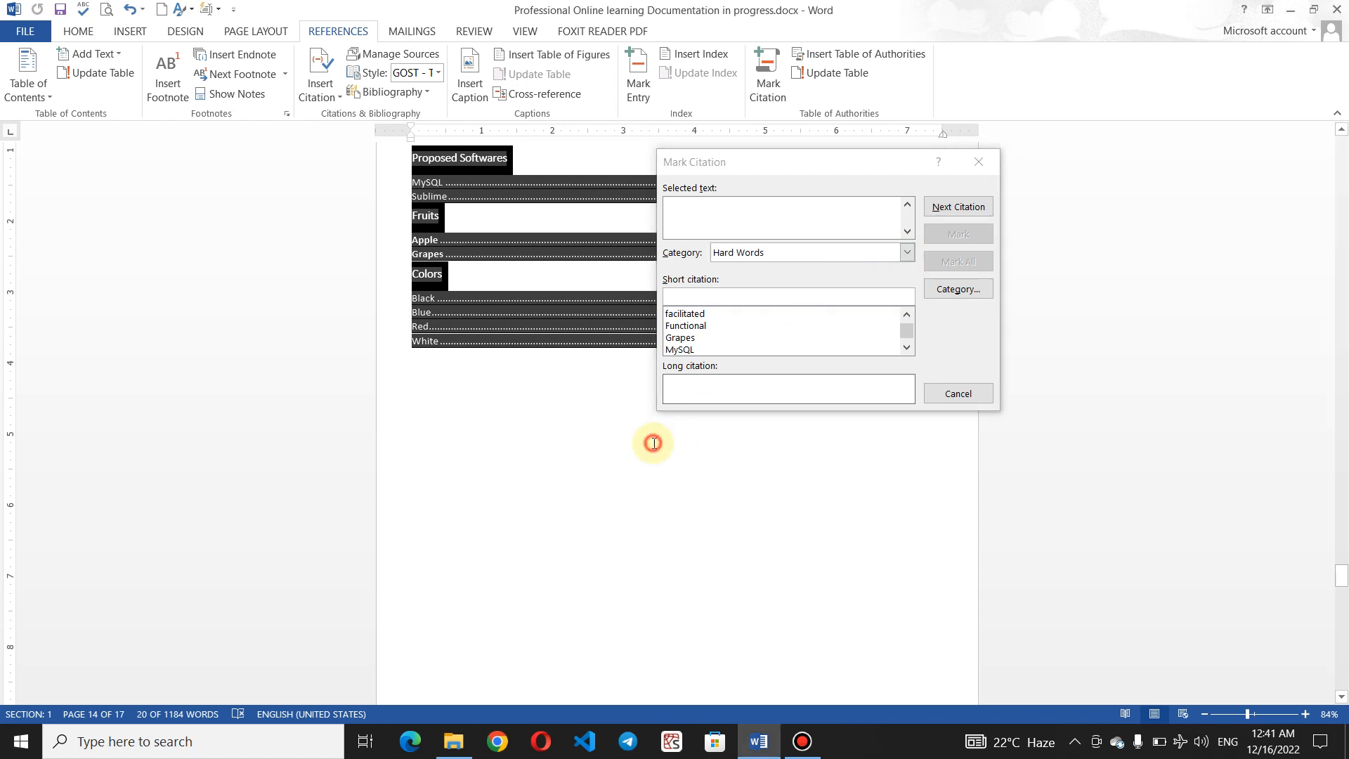
{"action": "left_click", "coordinate": [632, 451]}
{"action": "left_click", "coordinate": [961, 393]}
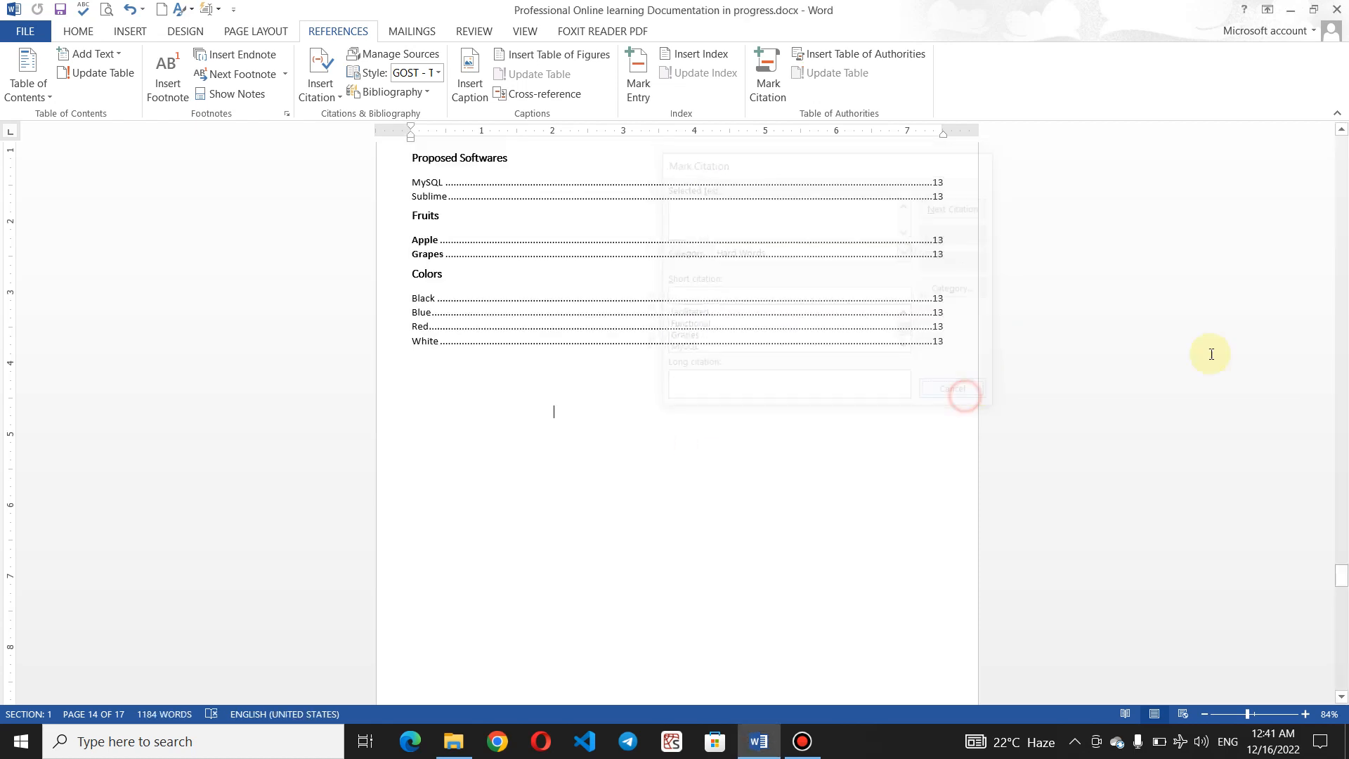
Step: Try to mark the MySQL list entry under 2.4 Proposed Development software as a citation in the Hard Words category
{"action": "left_click_drag", "start_coordinate": [1341, 573], "coordinate": [1342, 552]}
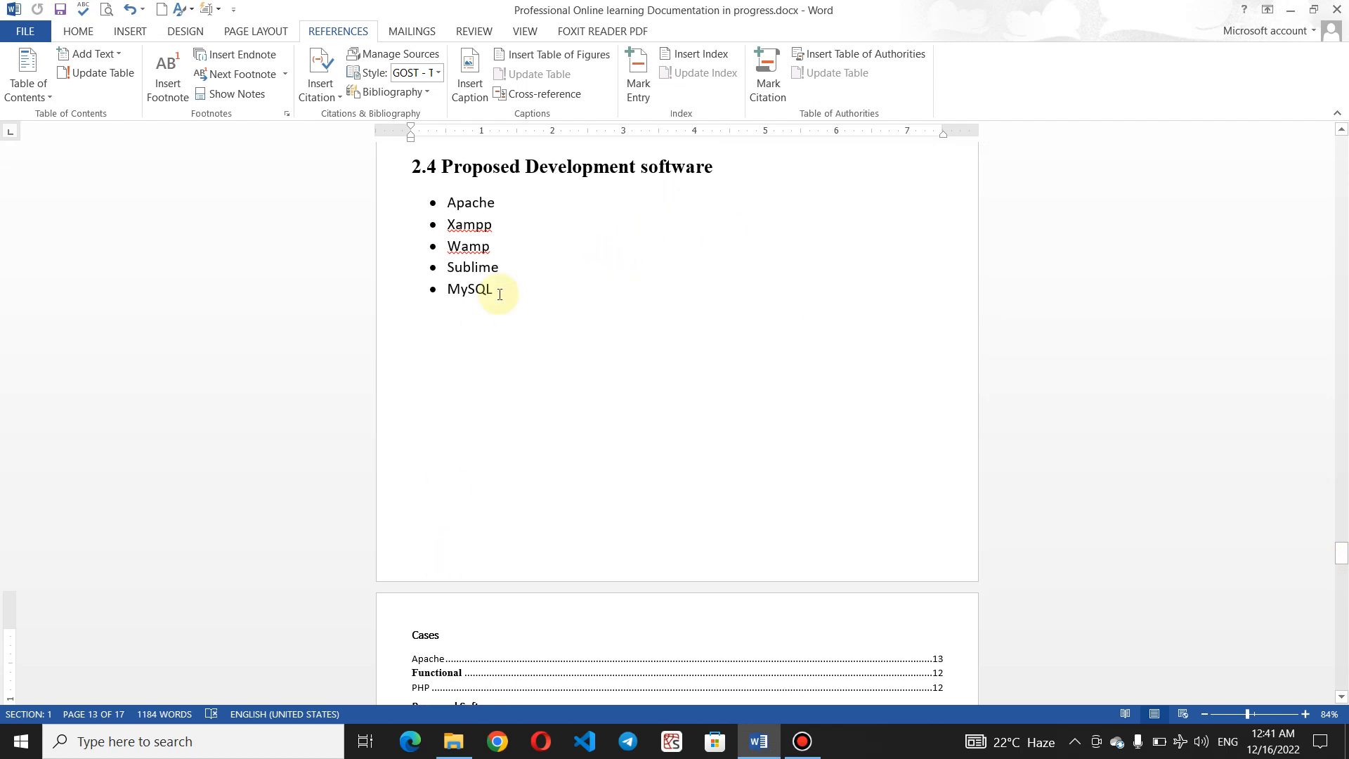
{"action": "left_click_drag", "start_coordinate": [499, 289], "coordinate": [437, 281]}
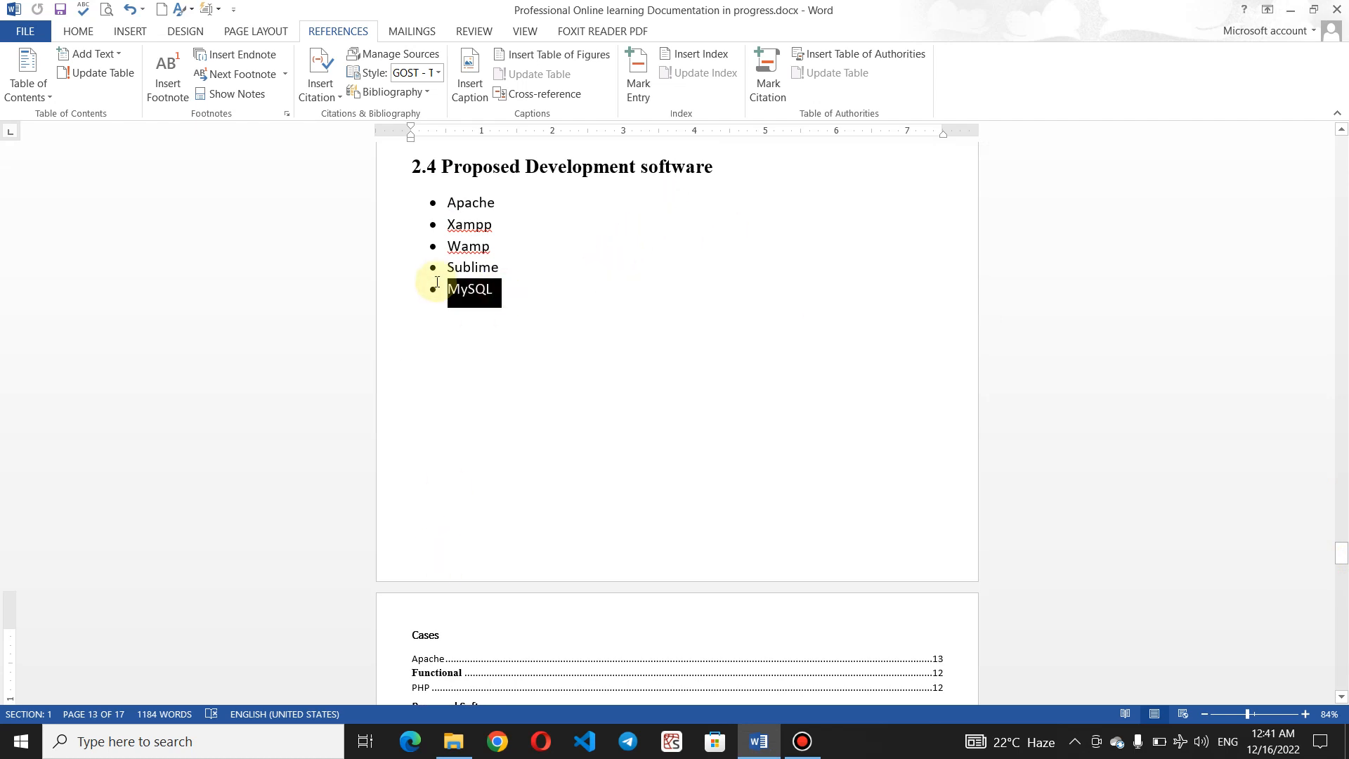
{"action": "left_click", "coordinate": [772, 102]}
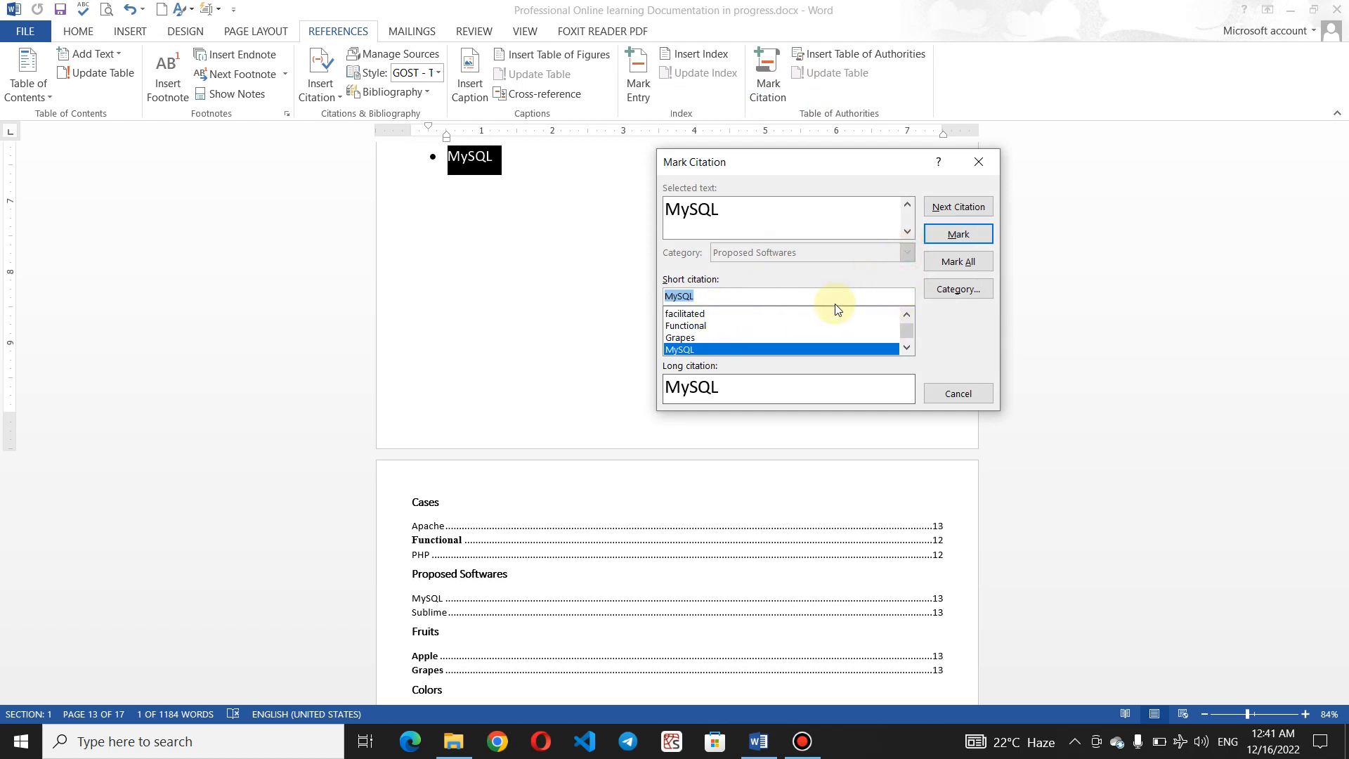
{"action": "left_click", "coordinate": [847, 267]}
{"action": "left_click", "coordinate": [862, 231]}
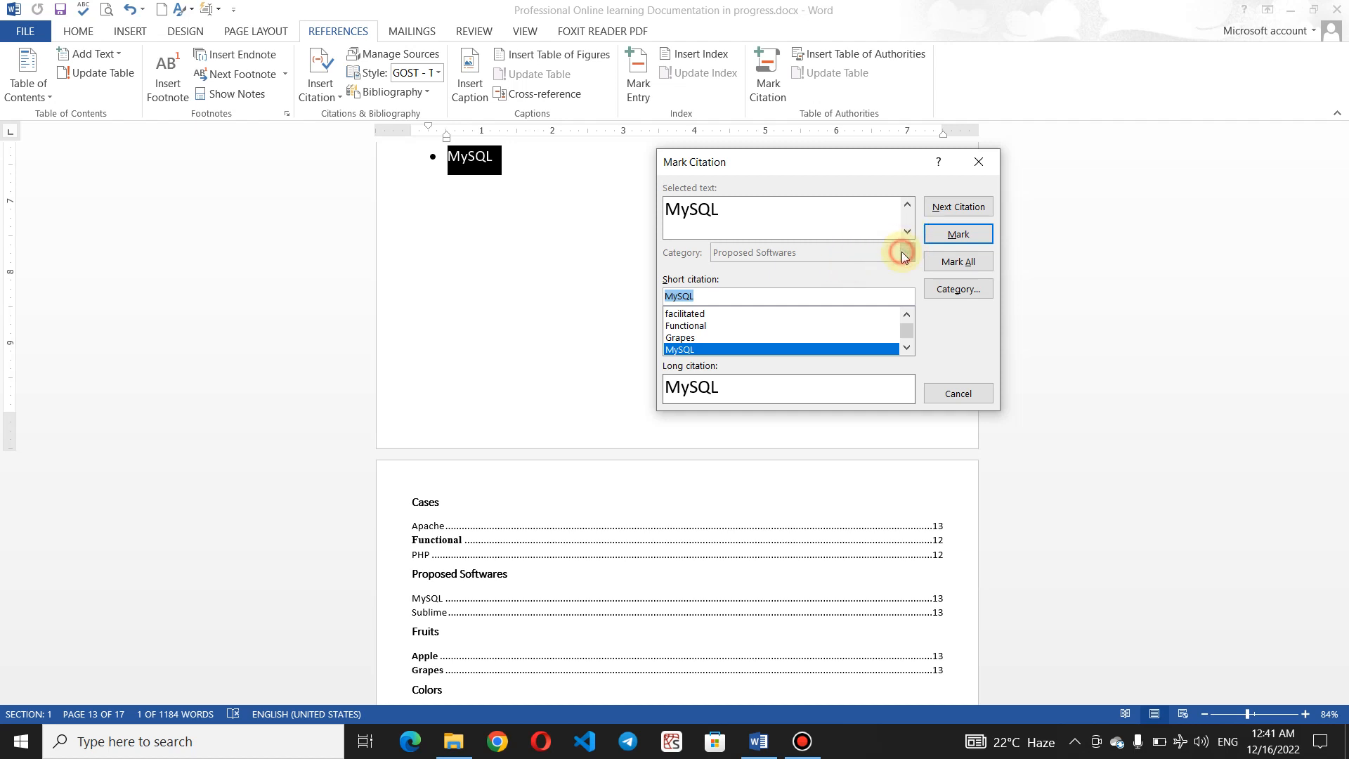
{"action": "left_click", "coordinate": [953, 294]}
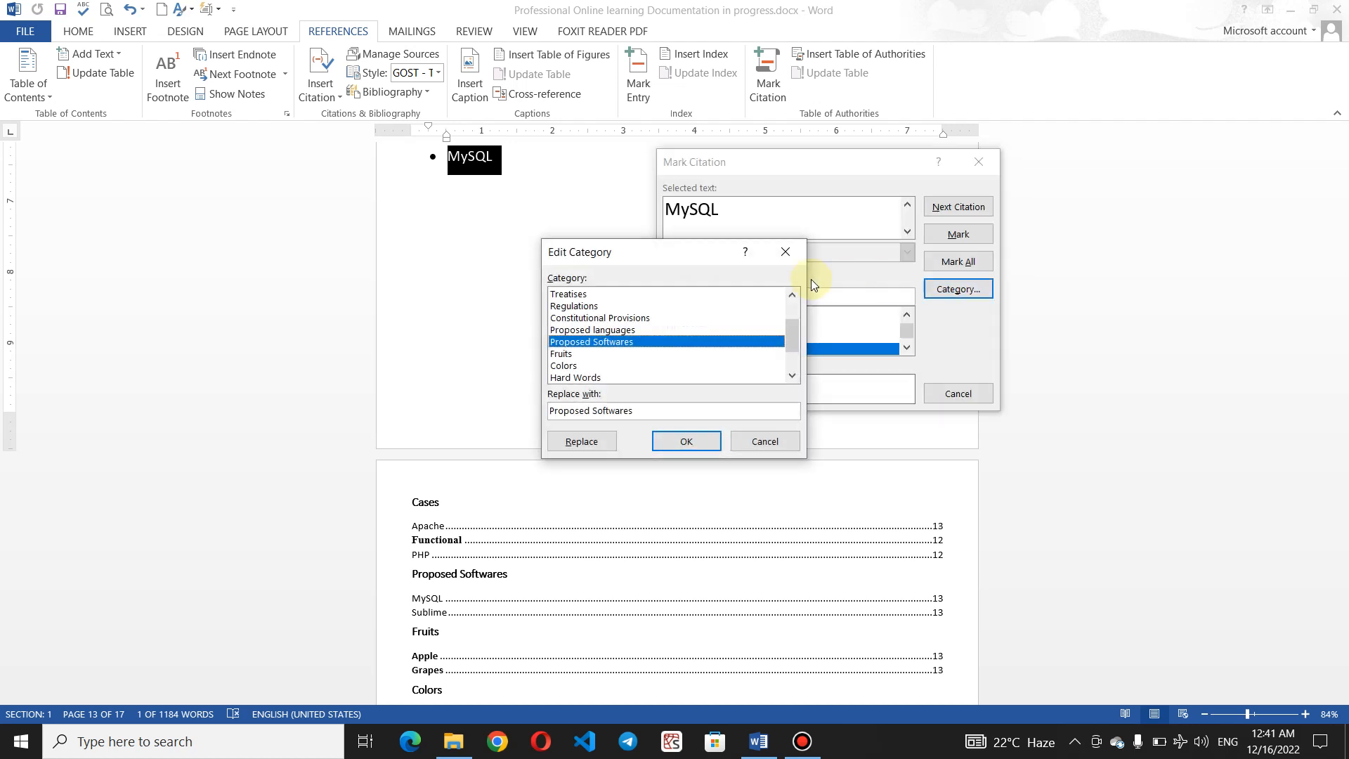
{"action": "left_click", "coordinate": [682, 380]}
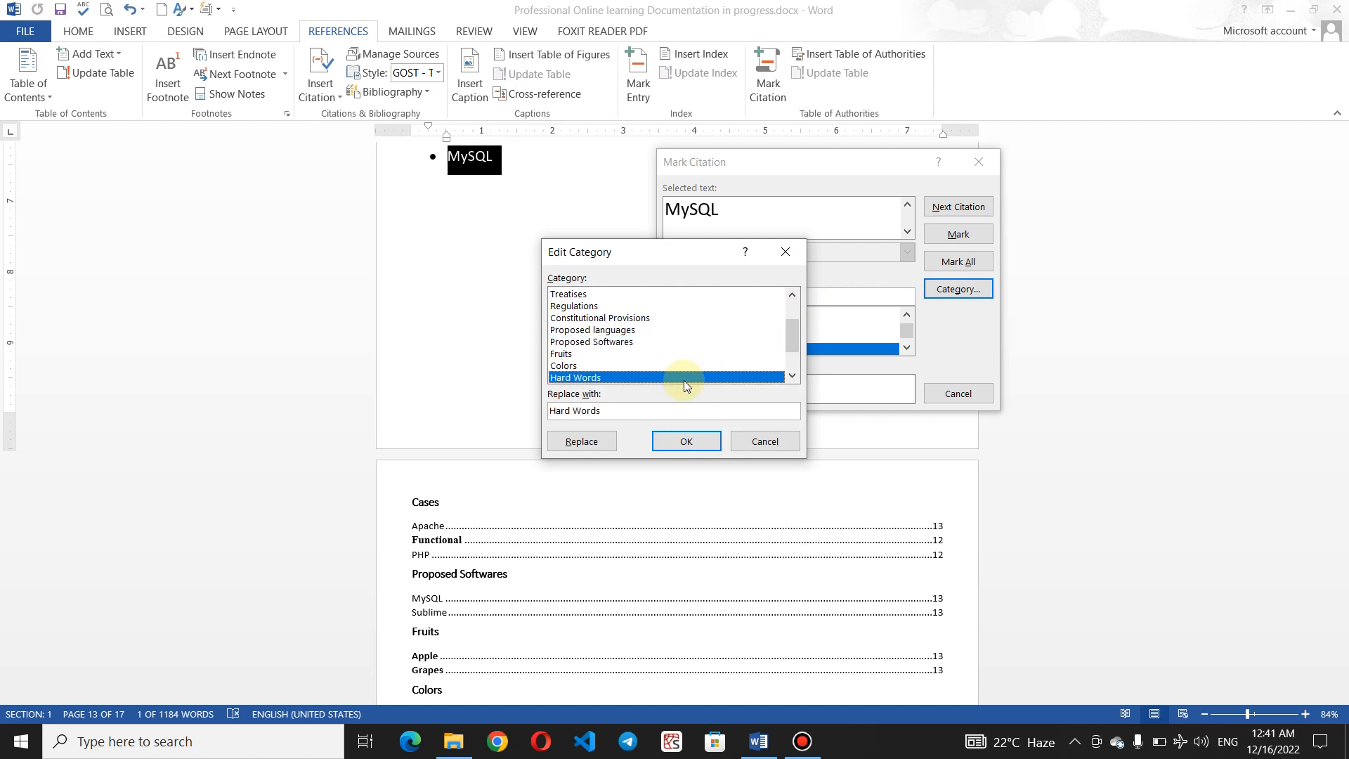
{"action": "left_click", "coordinate": [686, 441]}
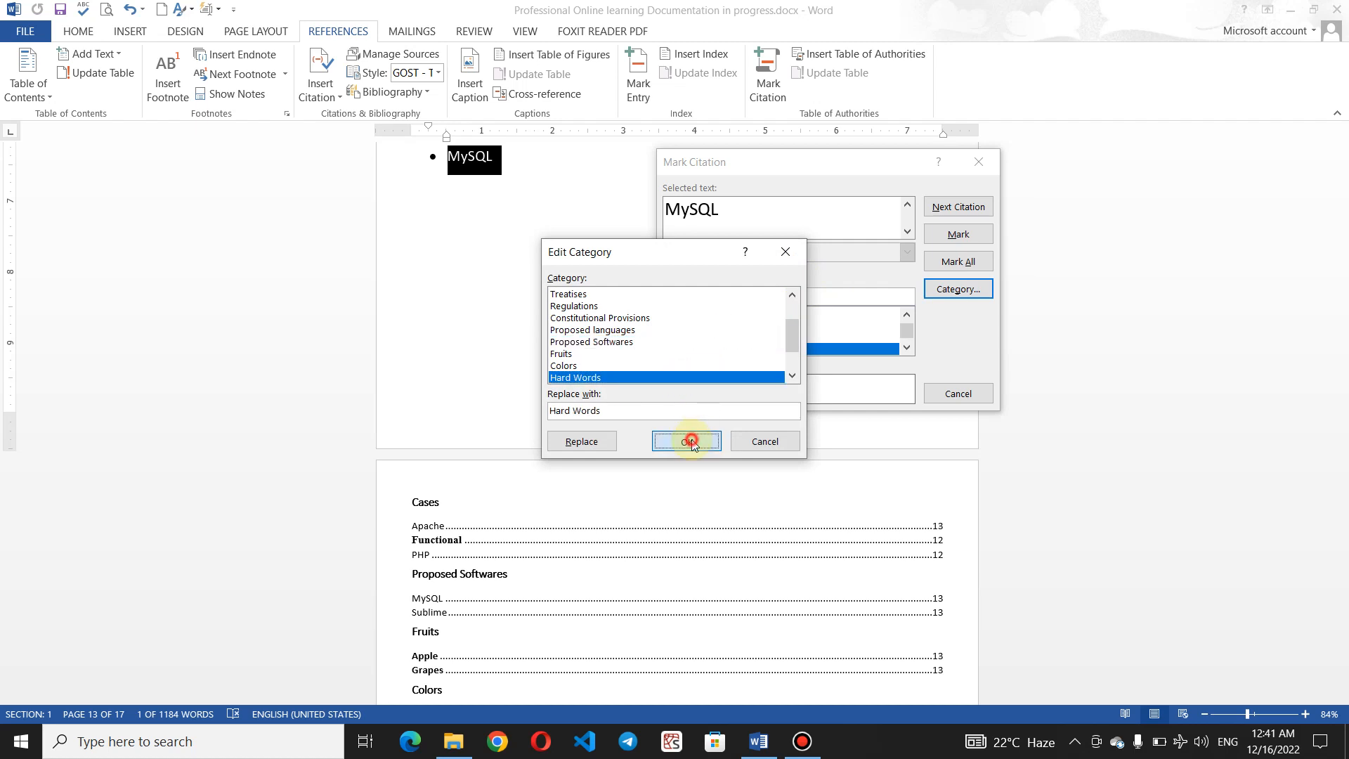
{"action": "left_click", "coordinate": [957, 233]}
{"action": "left_click", "coordinate": [506, 361]}
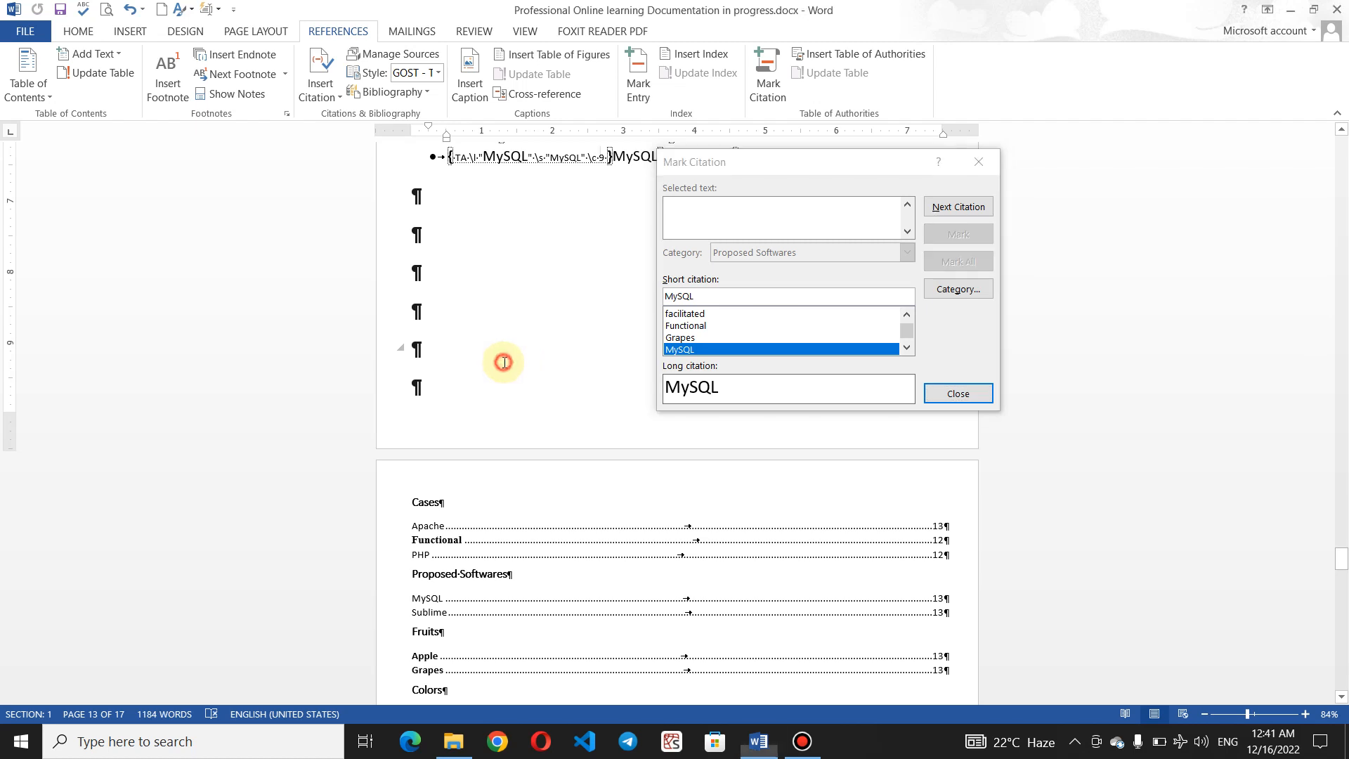
{"action": "left_click", "coordinate": [475, 658]}
{"action": "left_click", "coordinate": [524, 613]}
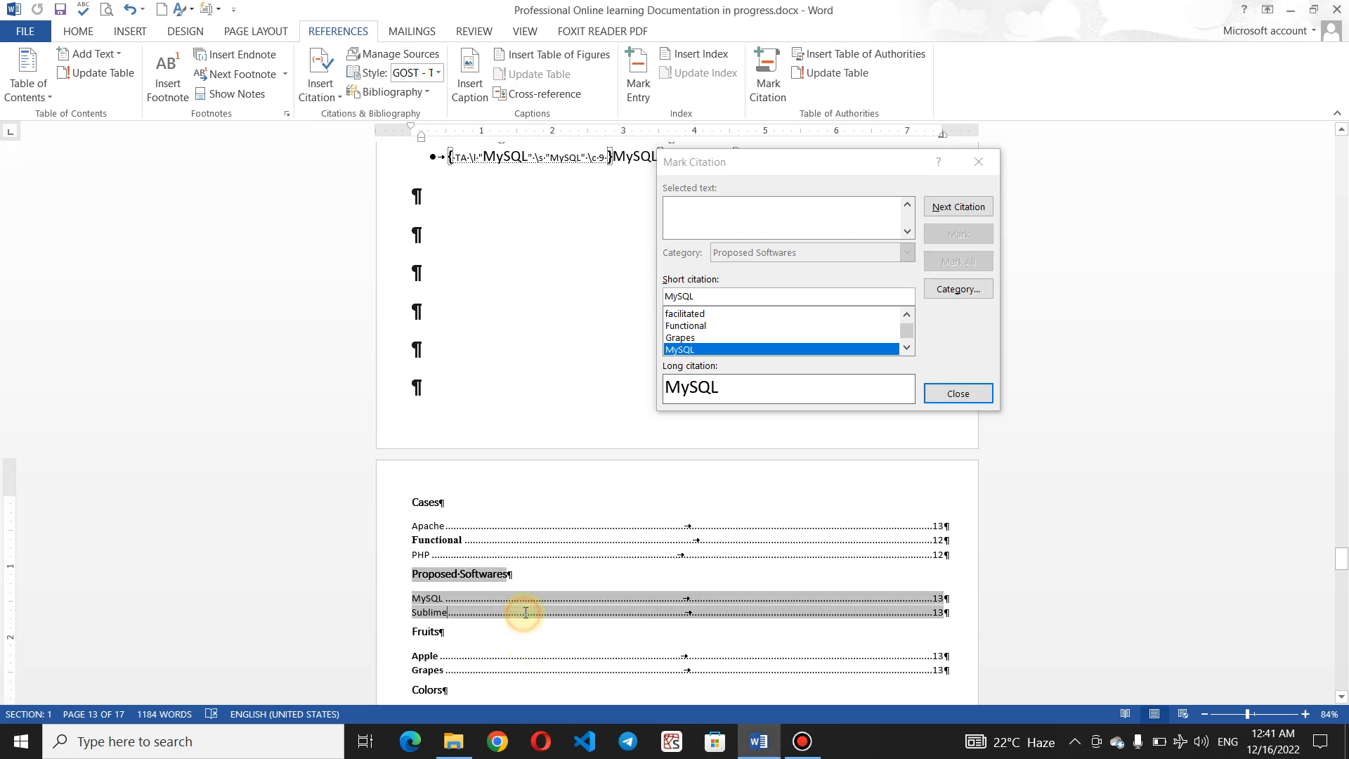
{"action": "left_click", "coordinate": [957, 393]}
Step: Select the whole table of authorities again, from the Colors entries up to the Cases heading, and update it
{"action": "left_click_drag", "start_coordinate": [1340, 569], "coordinate": [1342, 578]}
{"action": "left_click_drag", "start_coordinate": [462, 557], "coordinate": [398, 289]}
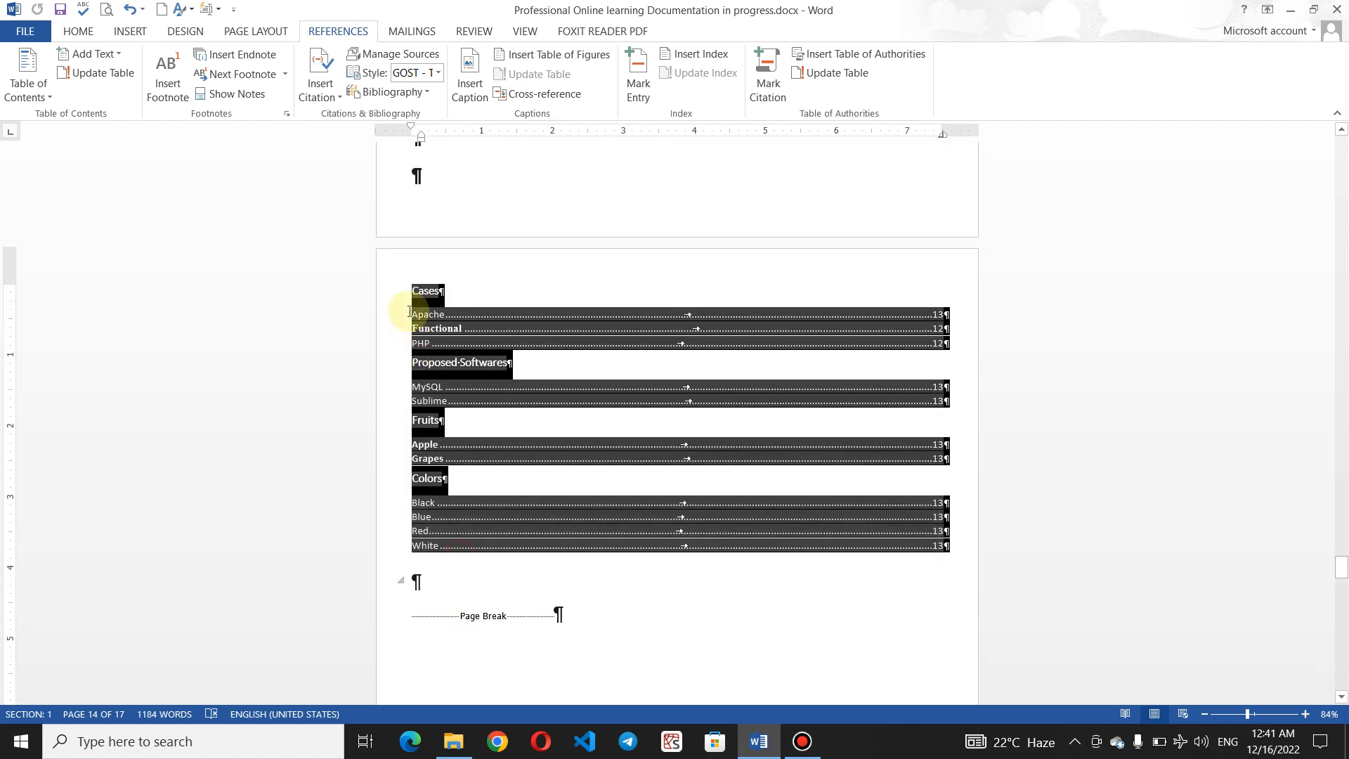
{"action": "left_click", "coordinate": [811, 75]}
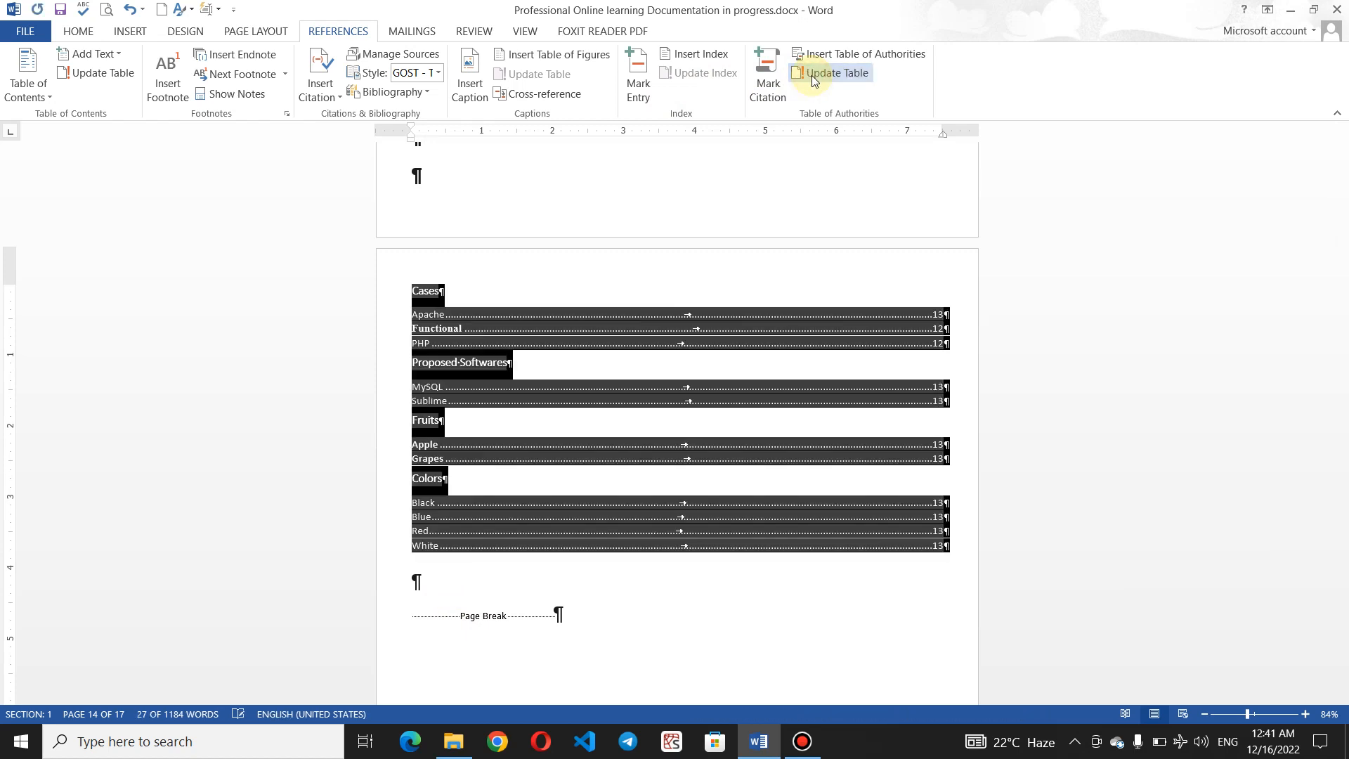
{"action": "left_click", "coordinate": [461, 478]}
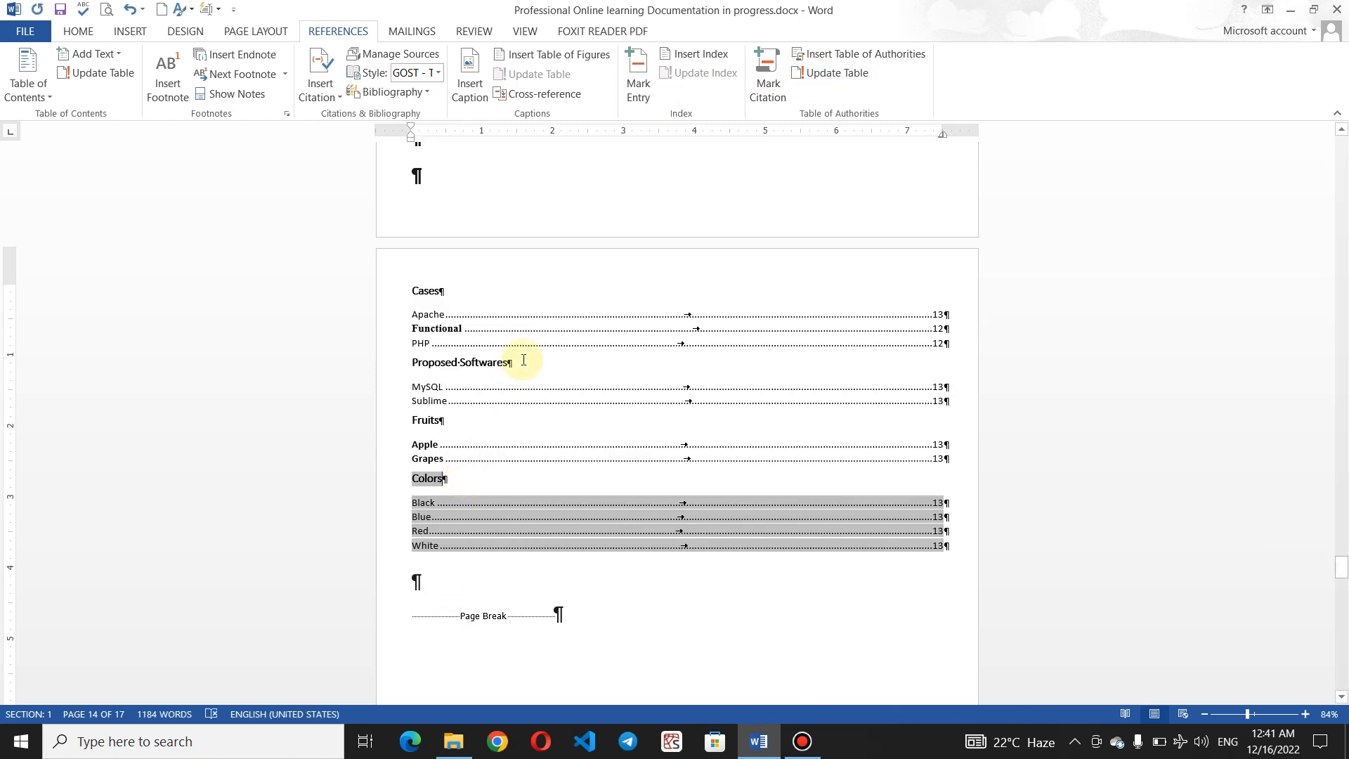
{"action": "left_click", "coordinate": [551, 343]}
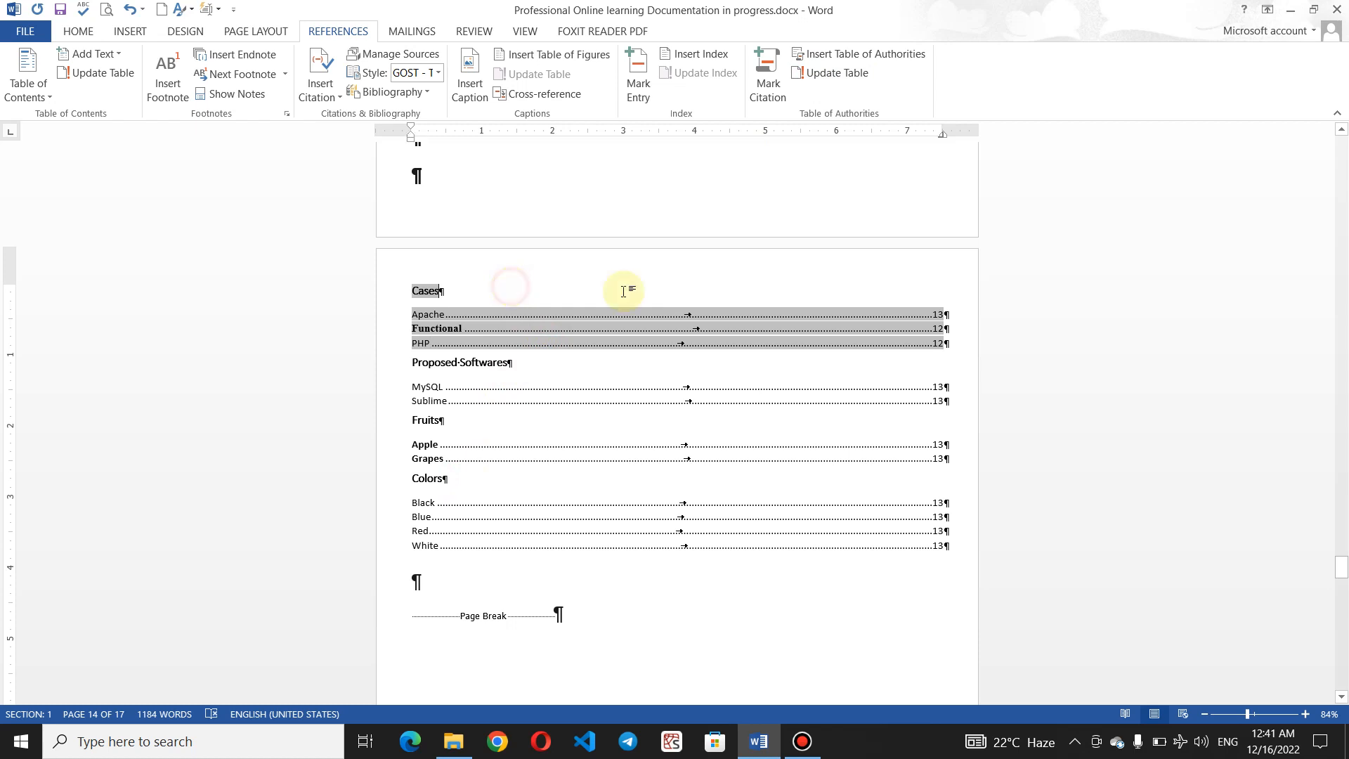
{"action": "left_click", "coordinate": [1141, 335]}
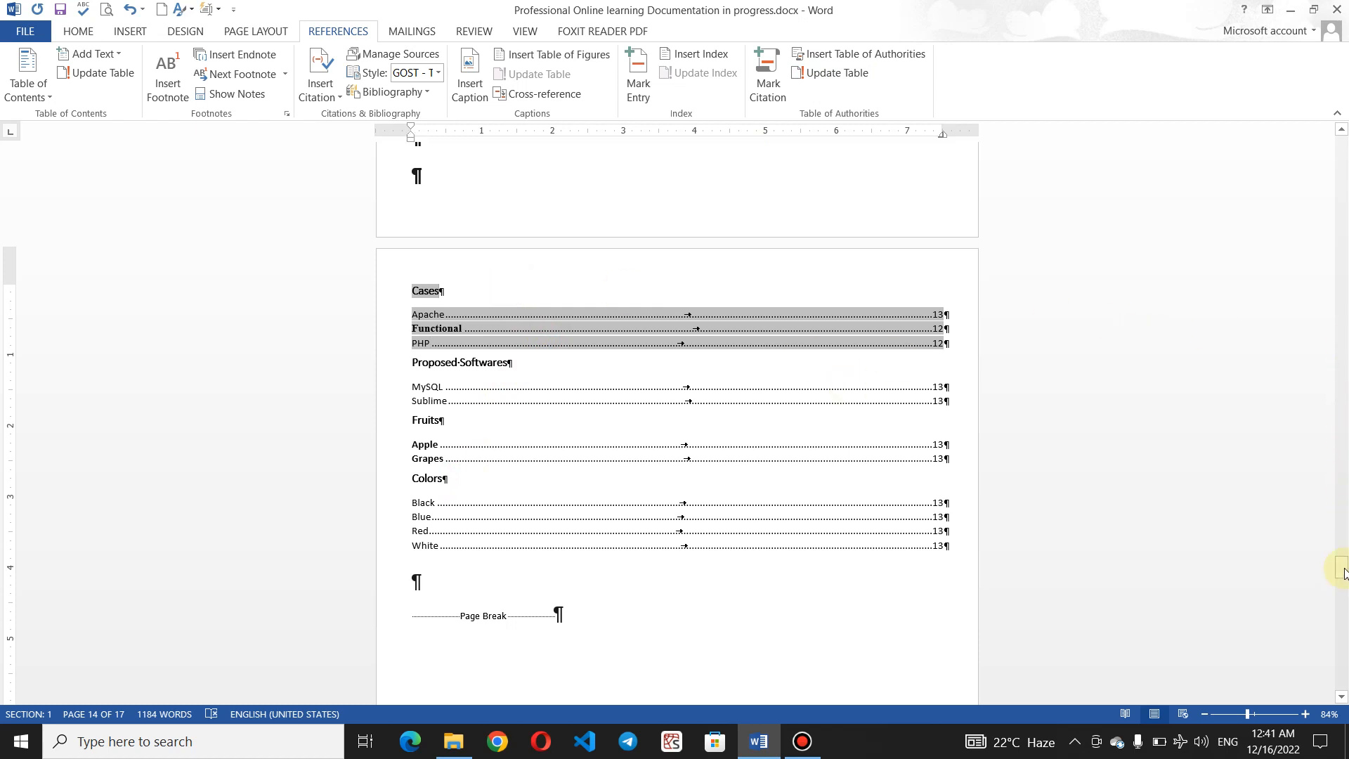
{"action": "mouse_move", "coordinate": [1341, 570]}
{"action": "left_mouse_down"}
{"action": "mouse_move", "coordinate": [1342, 590]}
{"action": "mouse_move", "coordinate": [1342, 570]}
{"action": "left_mouse_up"}
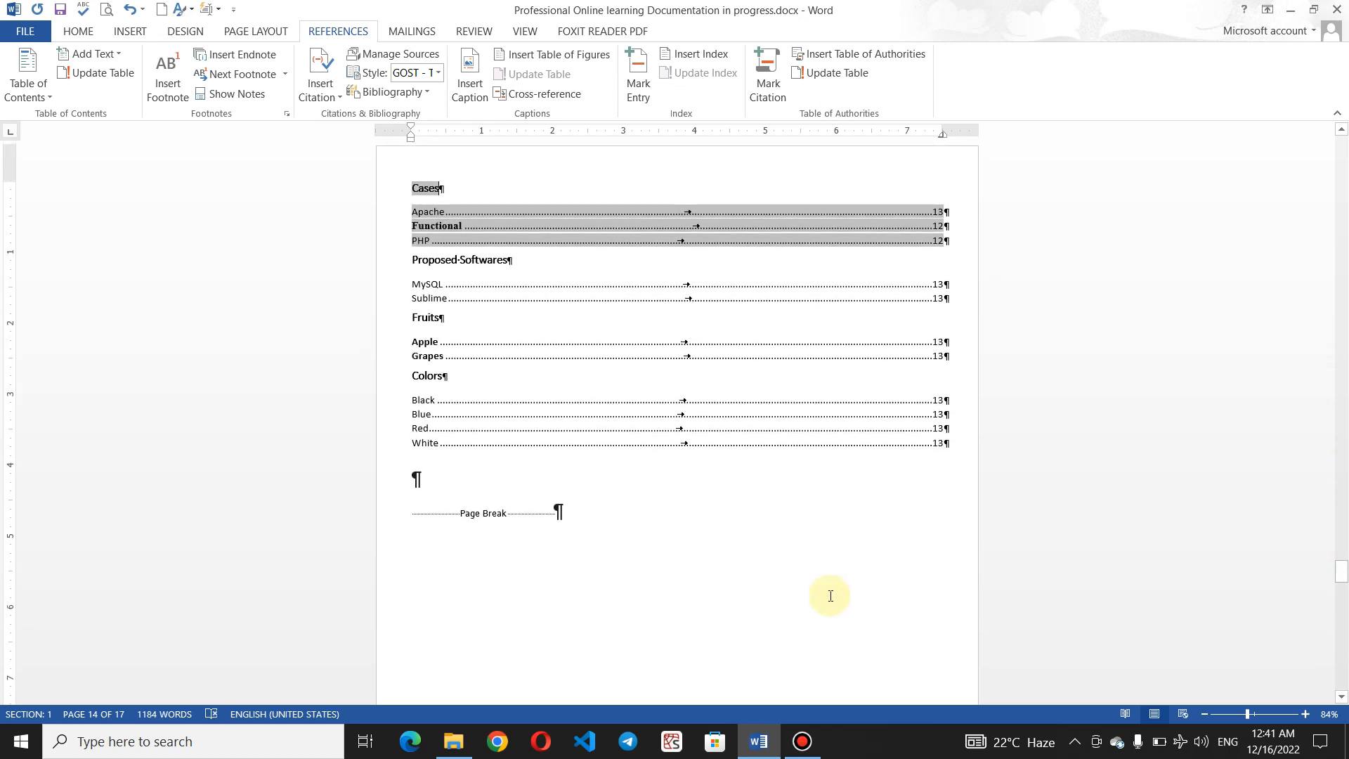
Step: Hide the formatting marks and place the cursor below the last entry of the table of authorities
{"action": "left_click", "coordinate": [699, 588]}
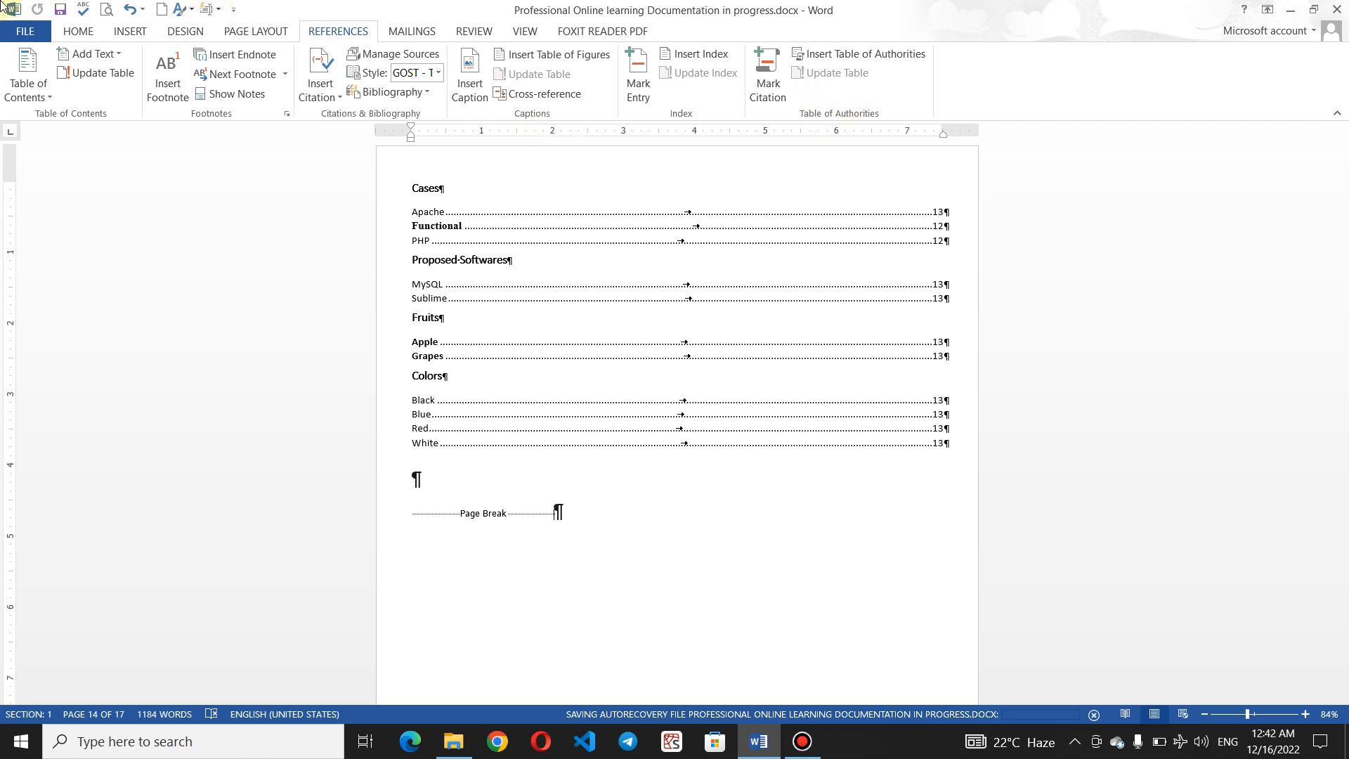
{"action": "left_click", "coordinate": [79, 32]}
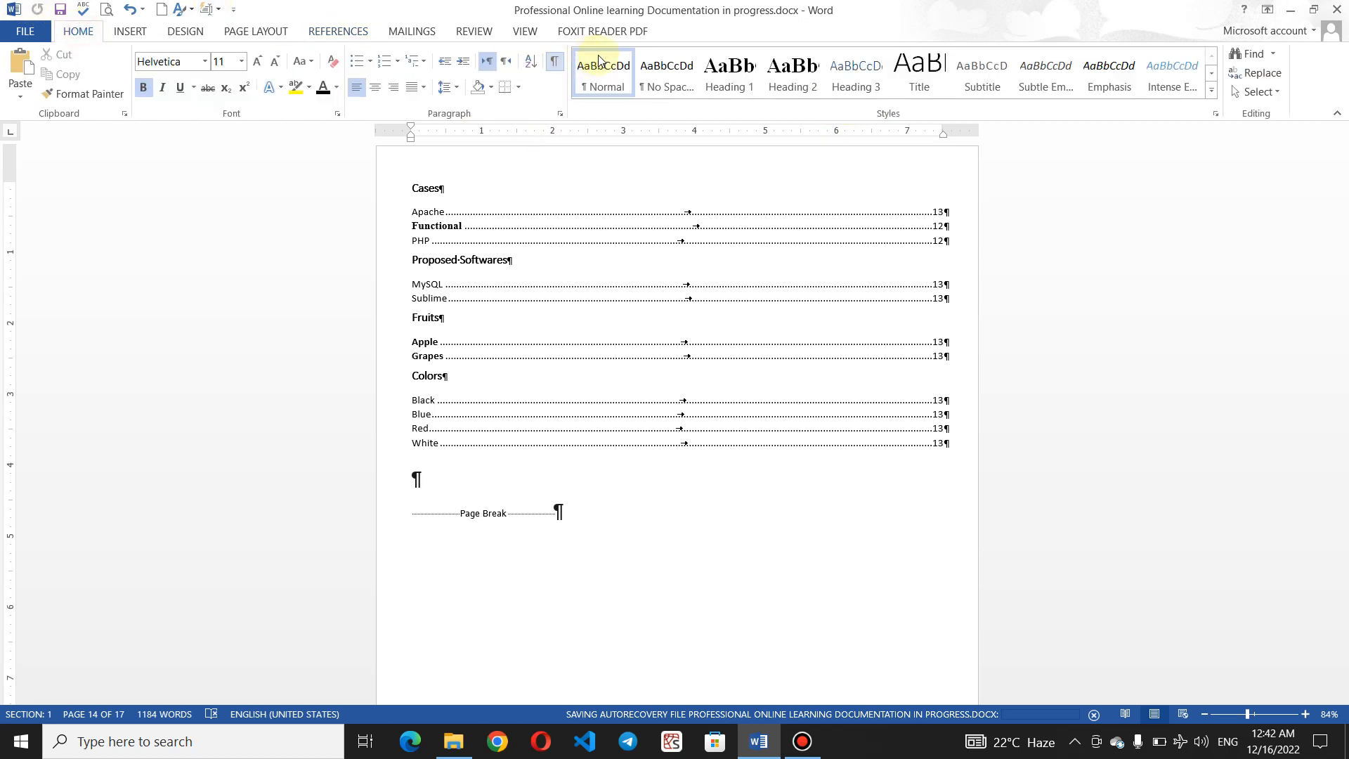
{"action": "left_click", "coordinate": [555, 61]}
{"action": "left_click", "coordinate": [533, 486]}
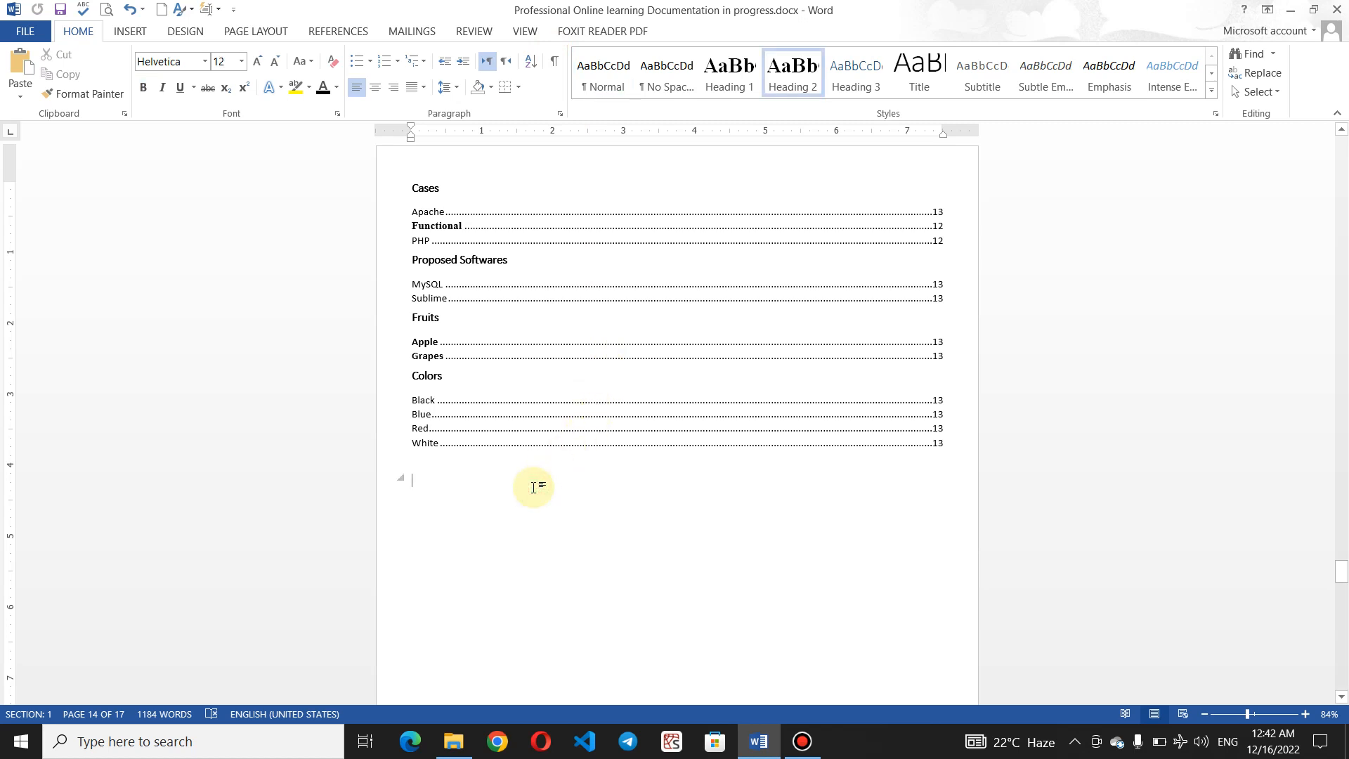
{"action": "left_click", "coordinate": [328, 33]}
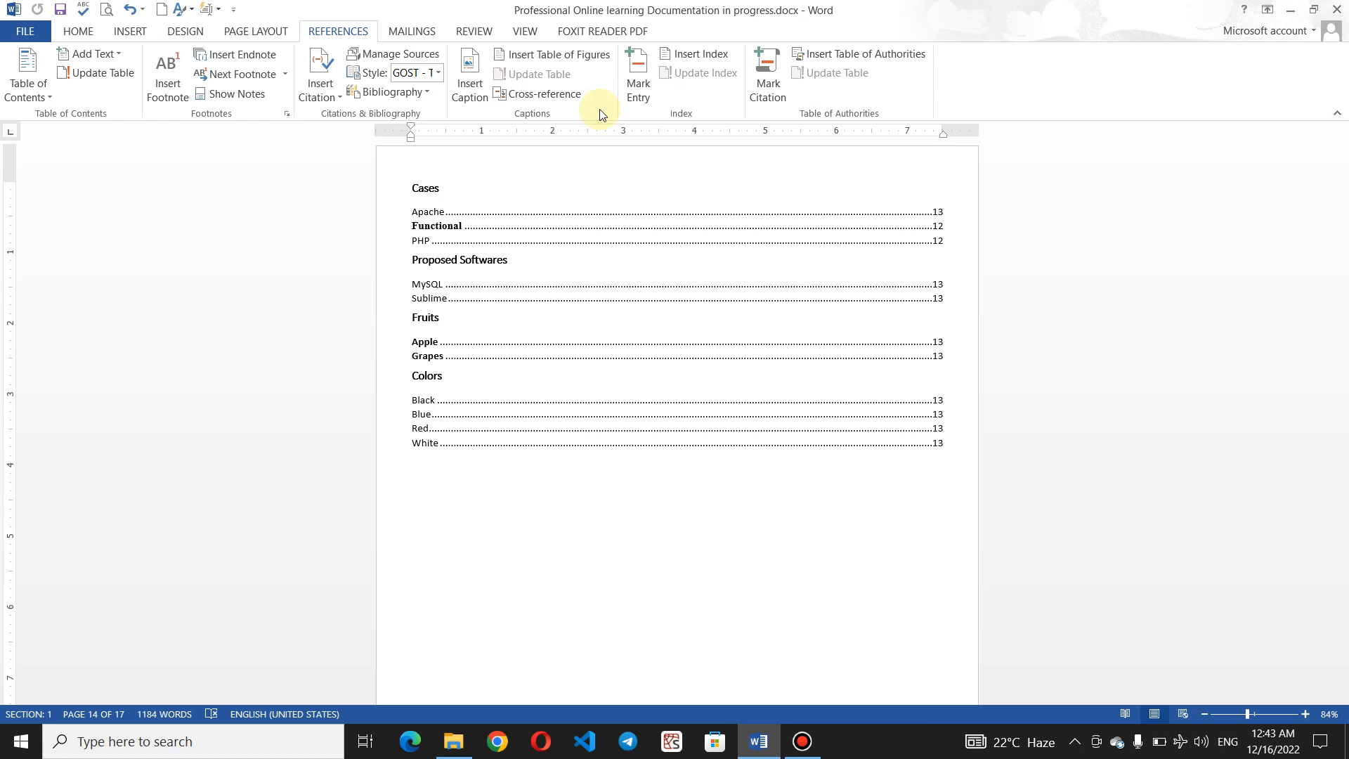
{"action": "left_click", "coordinate": [515, 174]}
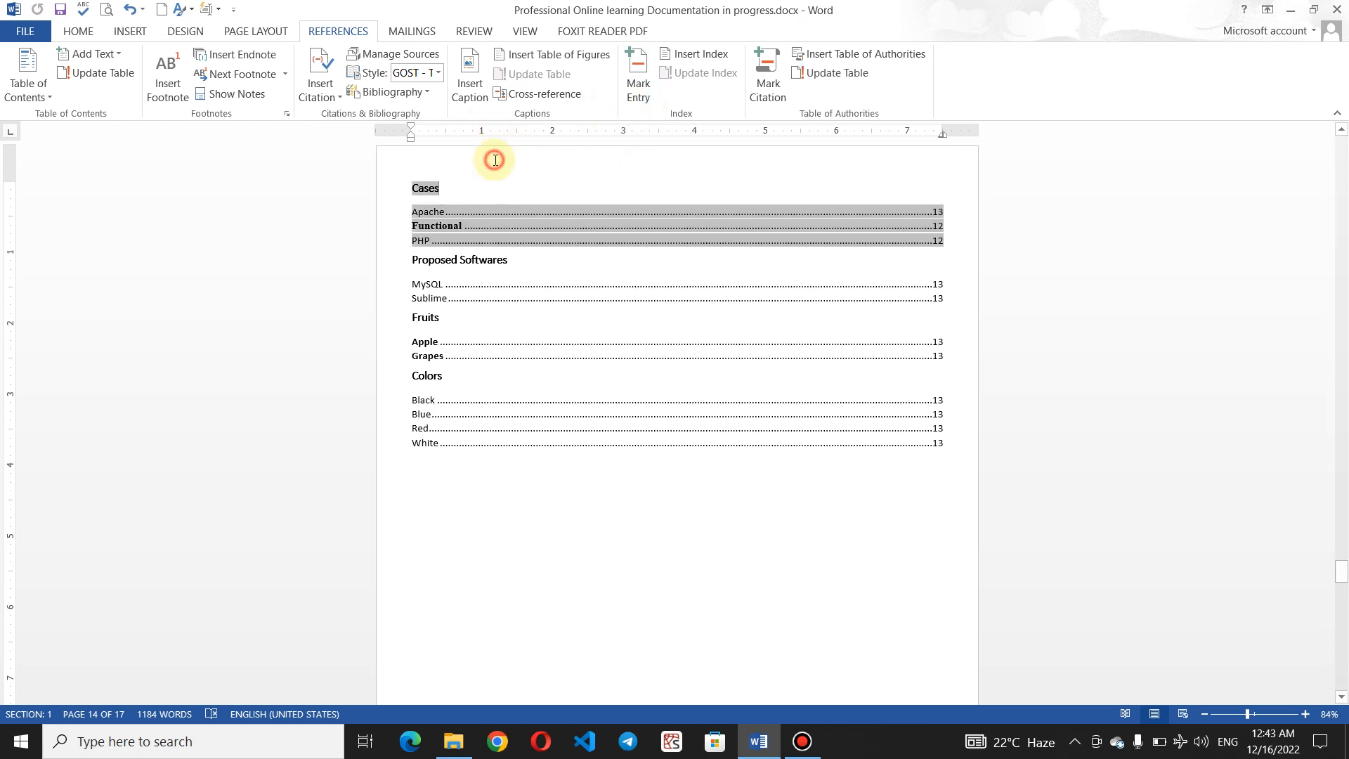
{"action": "left_click", "coordinate": [410, 30]}
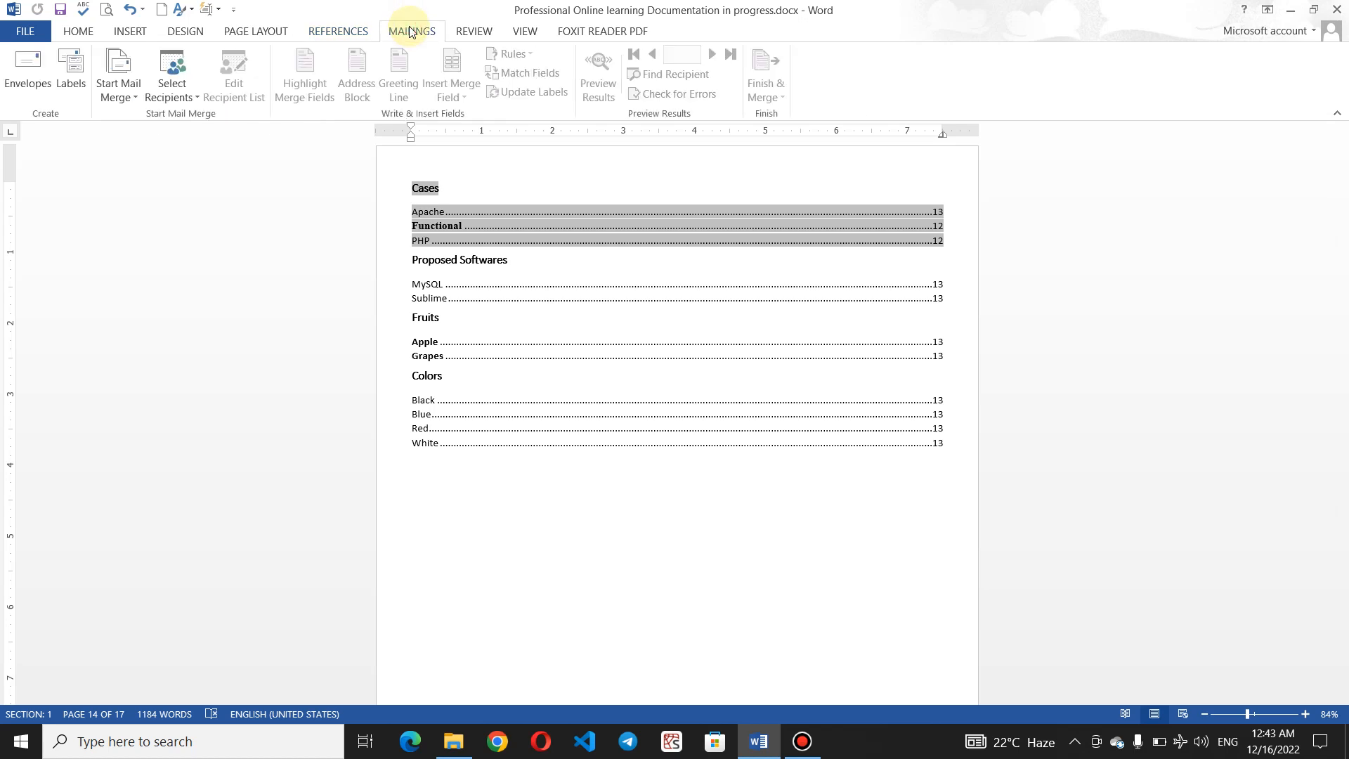
{"action": "left_click", "coordinate": [490, 30]}
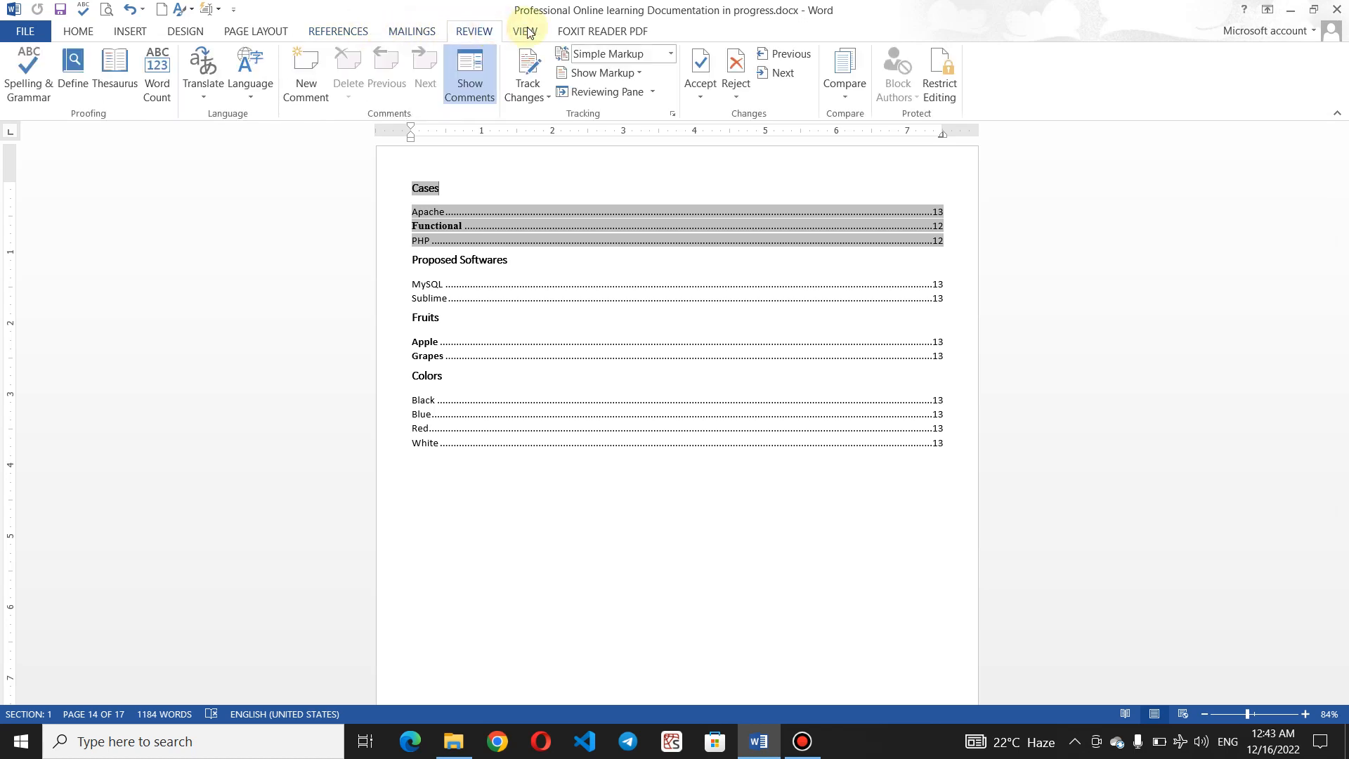
{"action": "left_click", "coordinate": [524, 30]}
{"action": "left_click", "coordinate": [397, 30]}
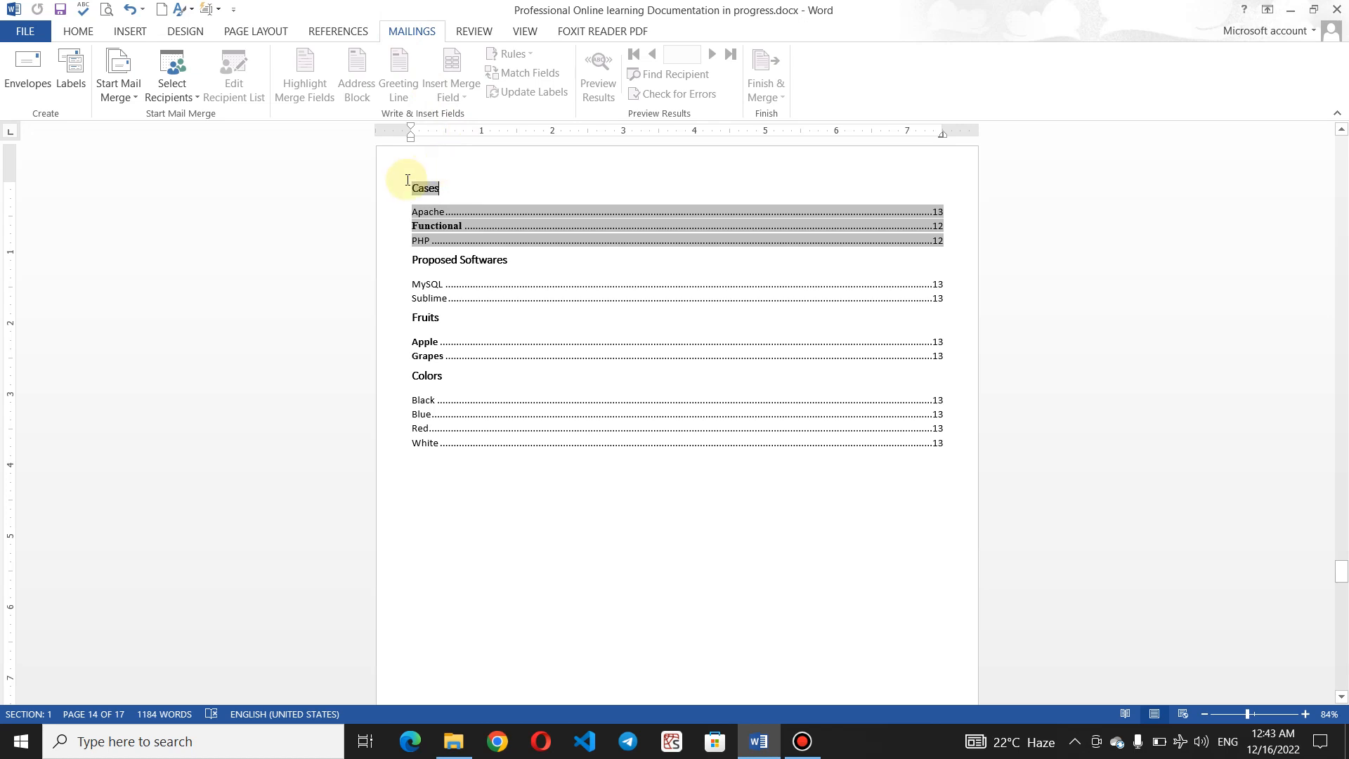
{"action": "left_click_drag", "start_coordinate": [406, 186], "coordinate": [486, 585]}
{"action": "left_click", "coordinate": [445, 600]}
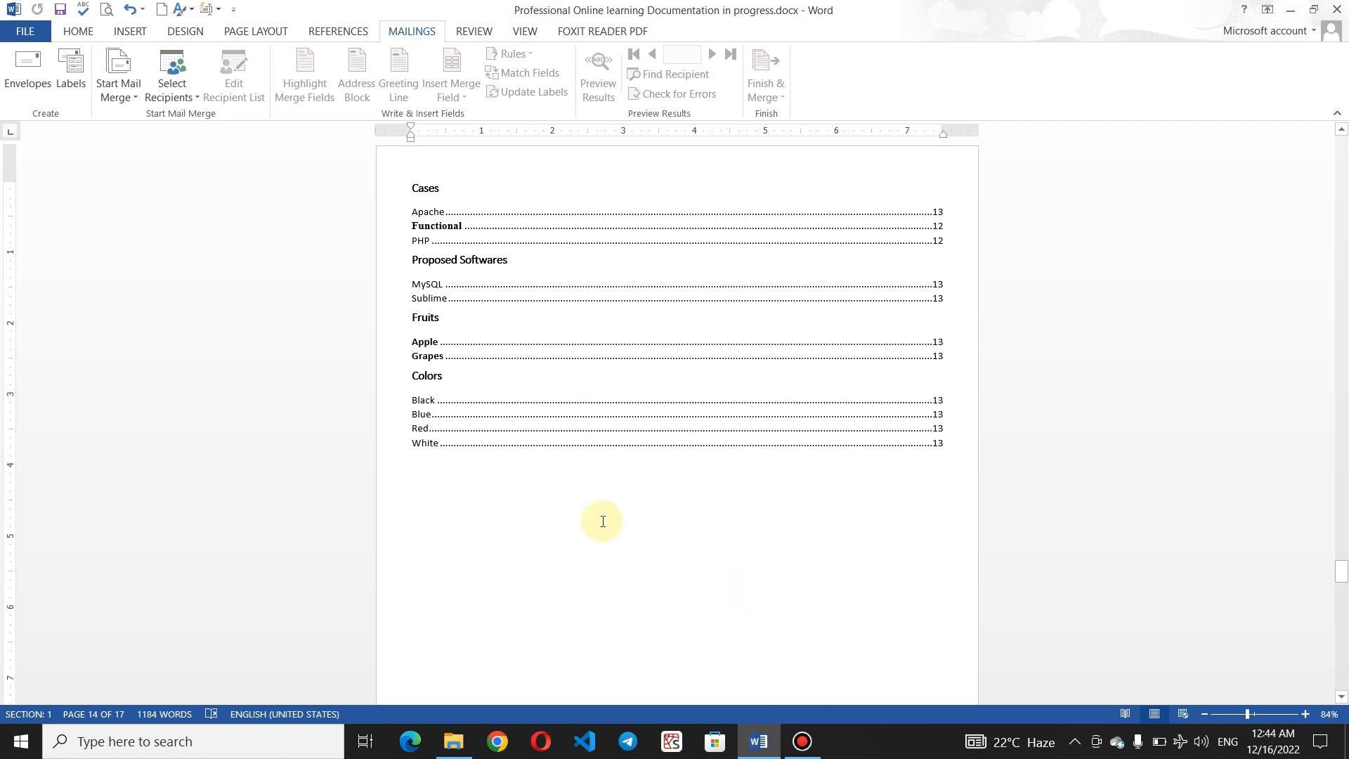
{"action": "left_click", "coordinate": [814, 751]}
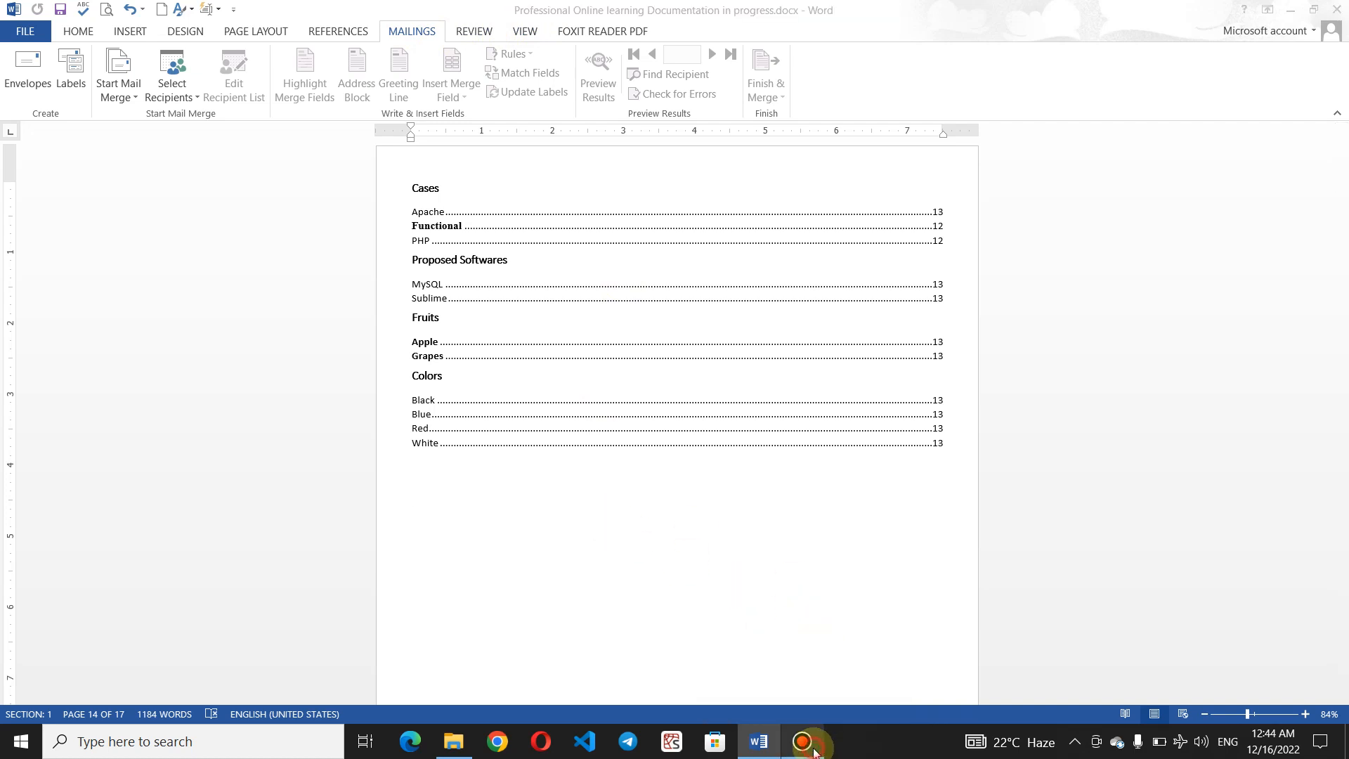